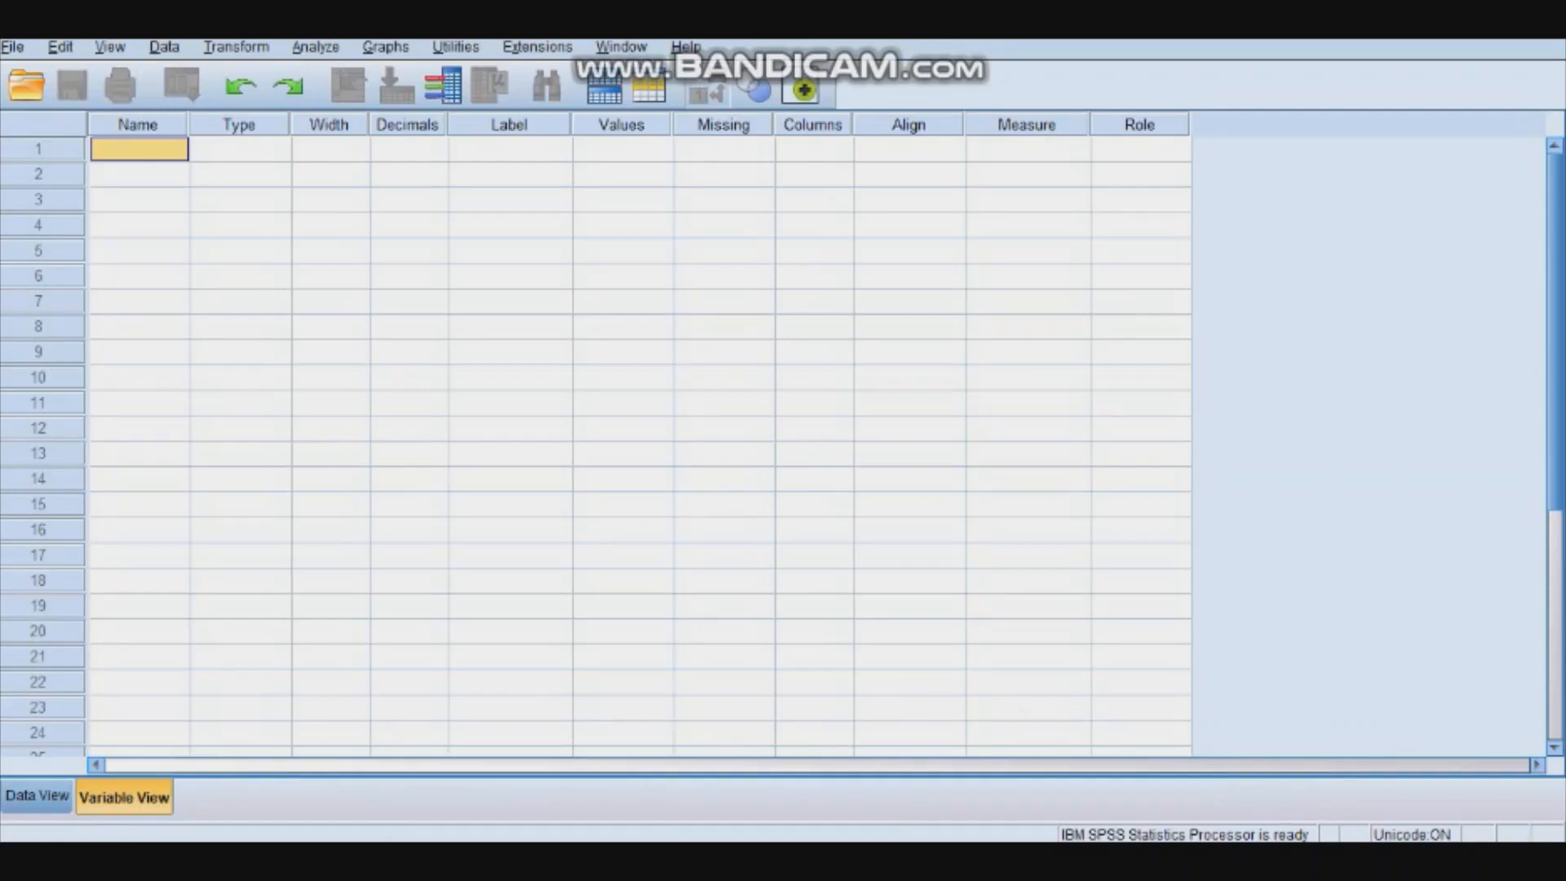
Switch to the secondary school survey in Word, review its heading and Section A questions, and return to the untitled SPSS dataset
mouse_move(642, 856)
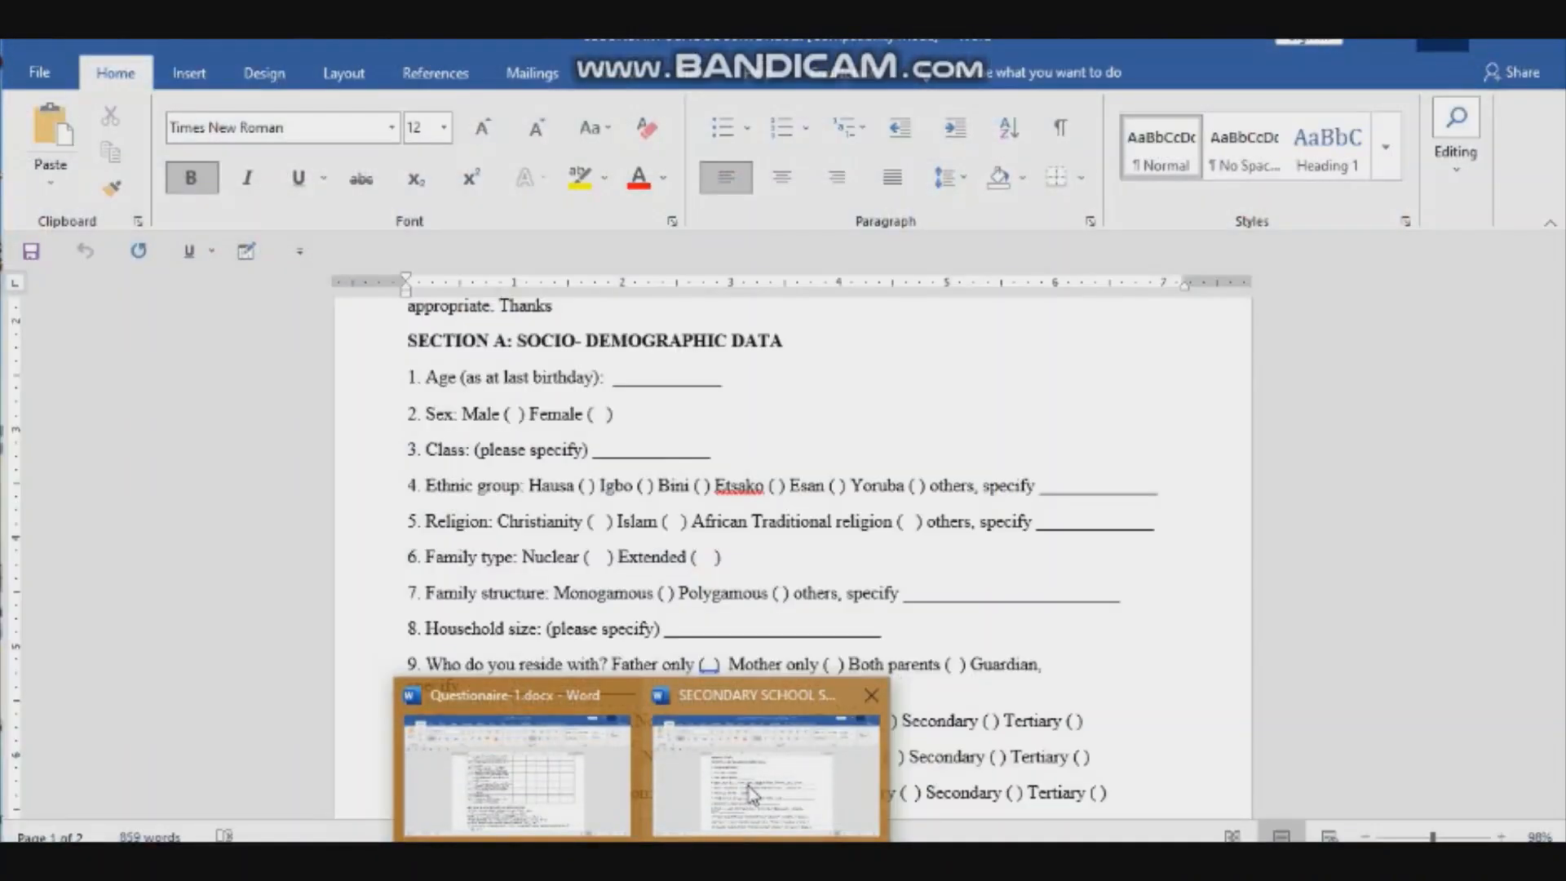
click(750, 793)
scroll(676, 620, down, 2)
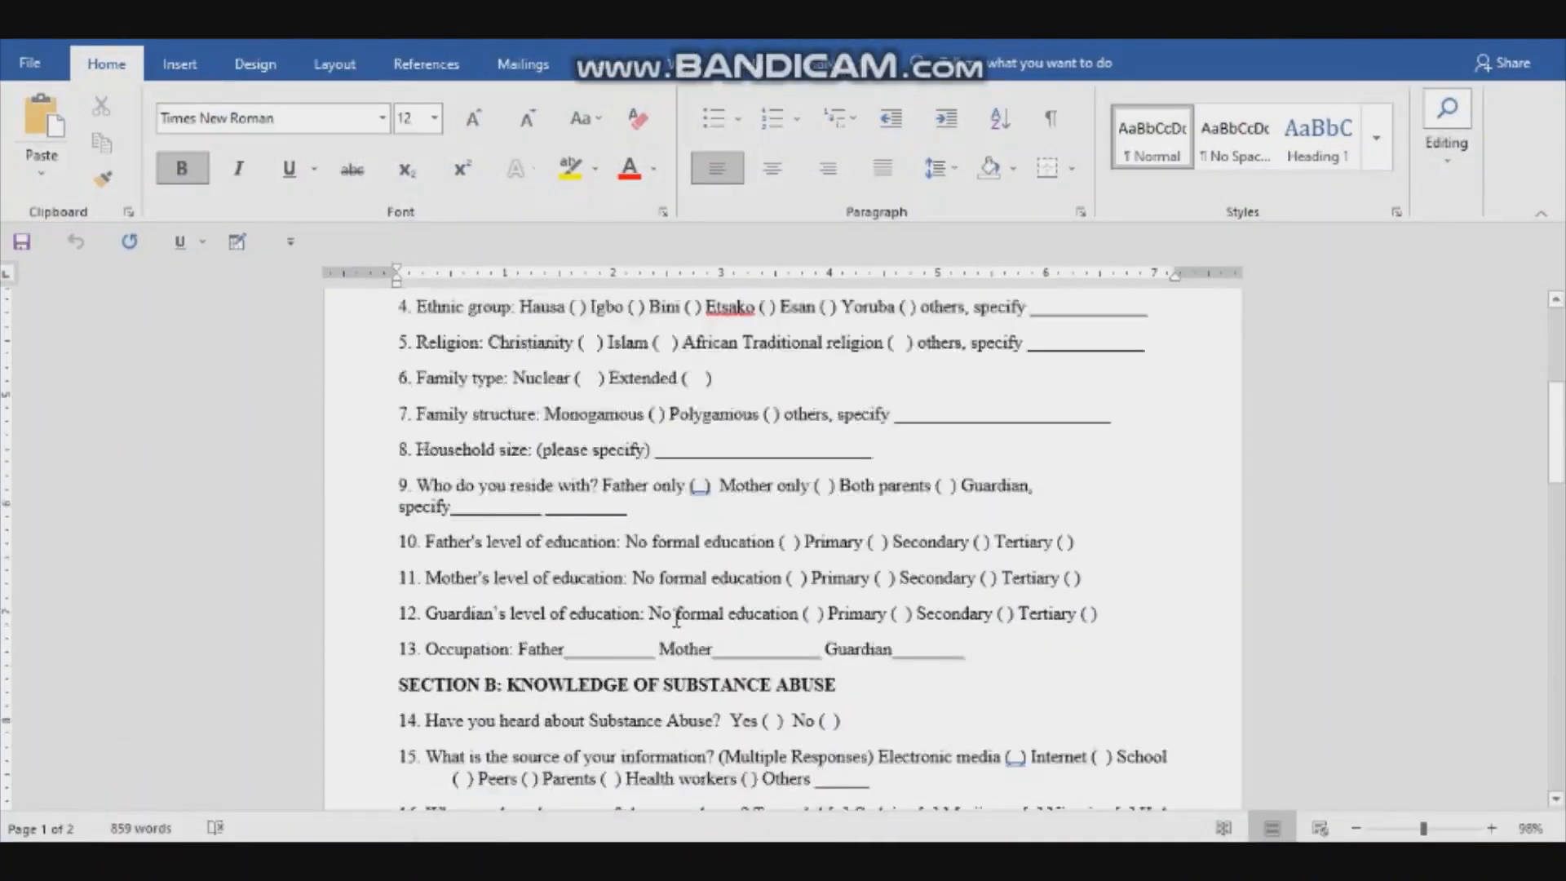
scroll(677, 619, up, 3)
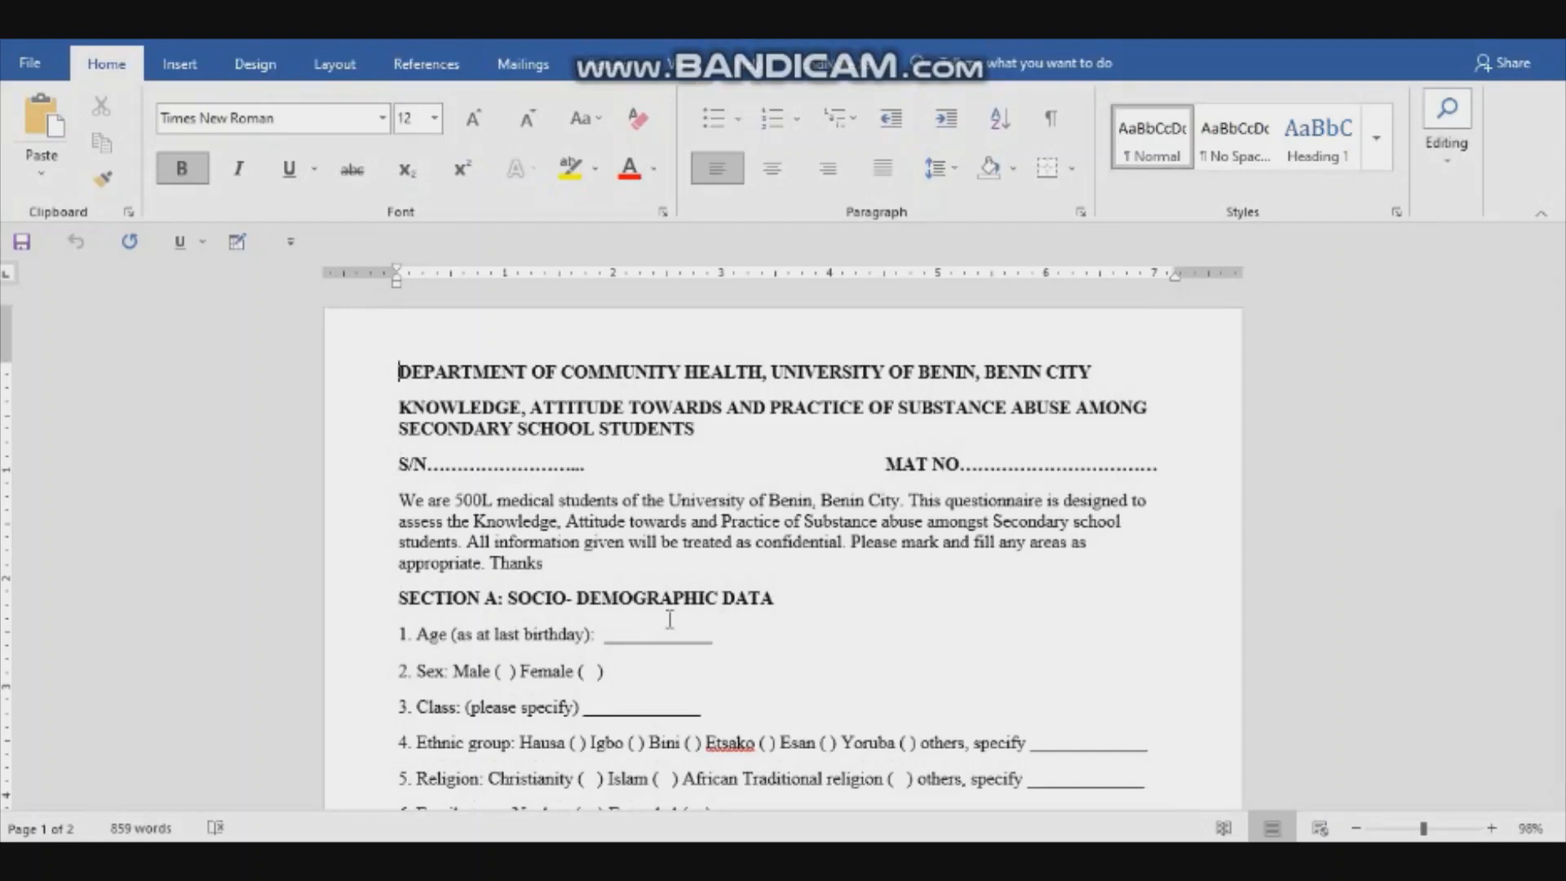
scroll(662, 685, down, 2)
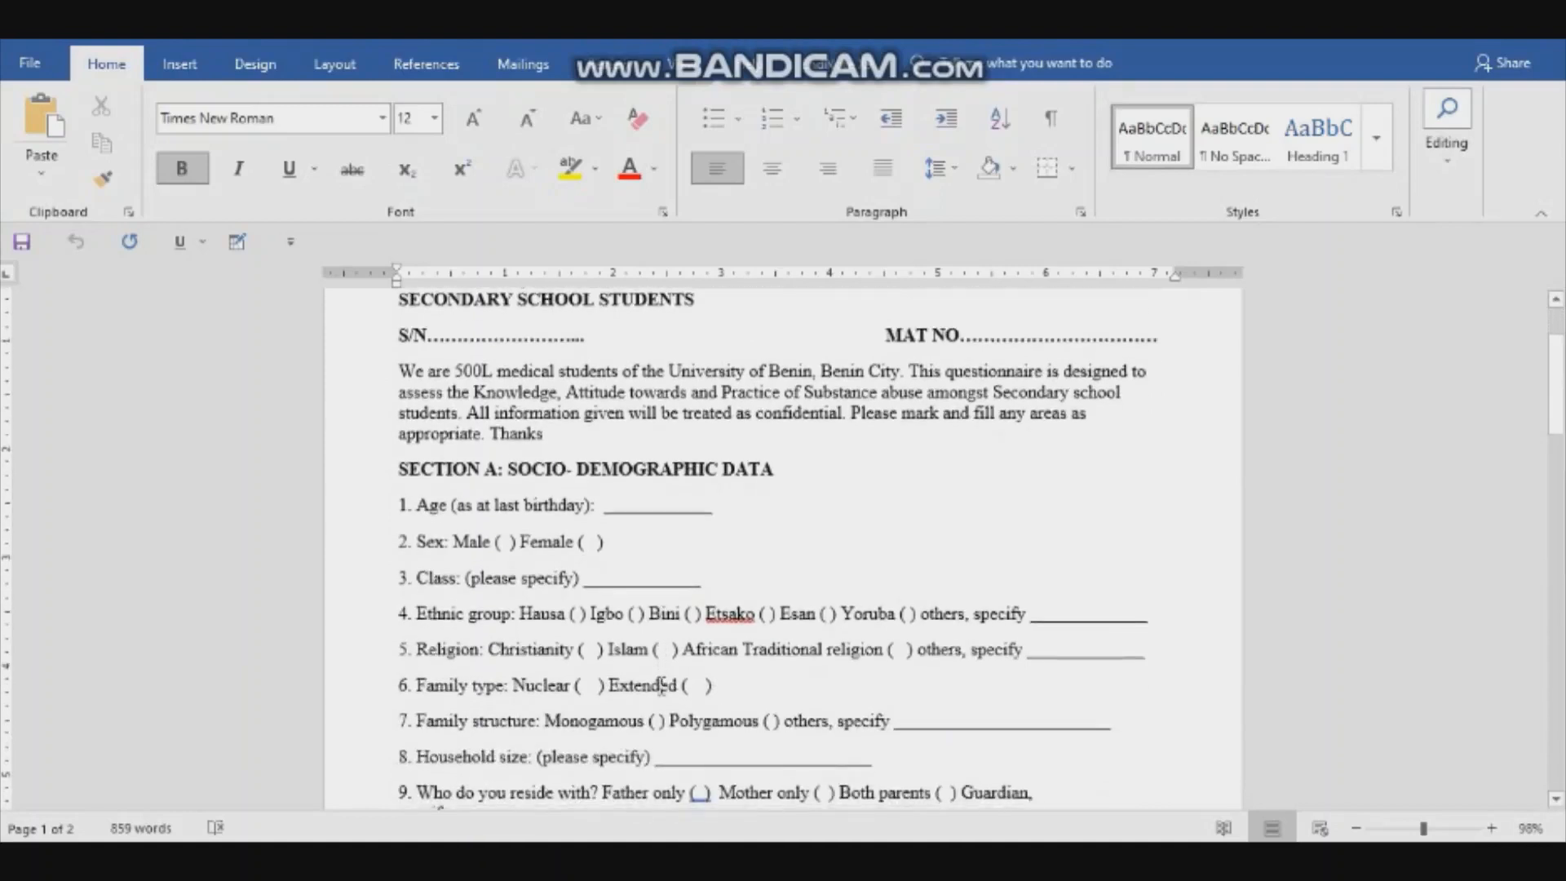
scroll(661, 685, down, 3)
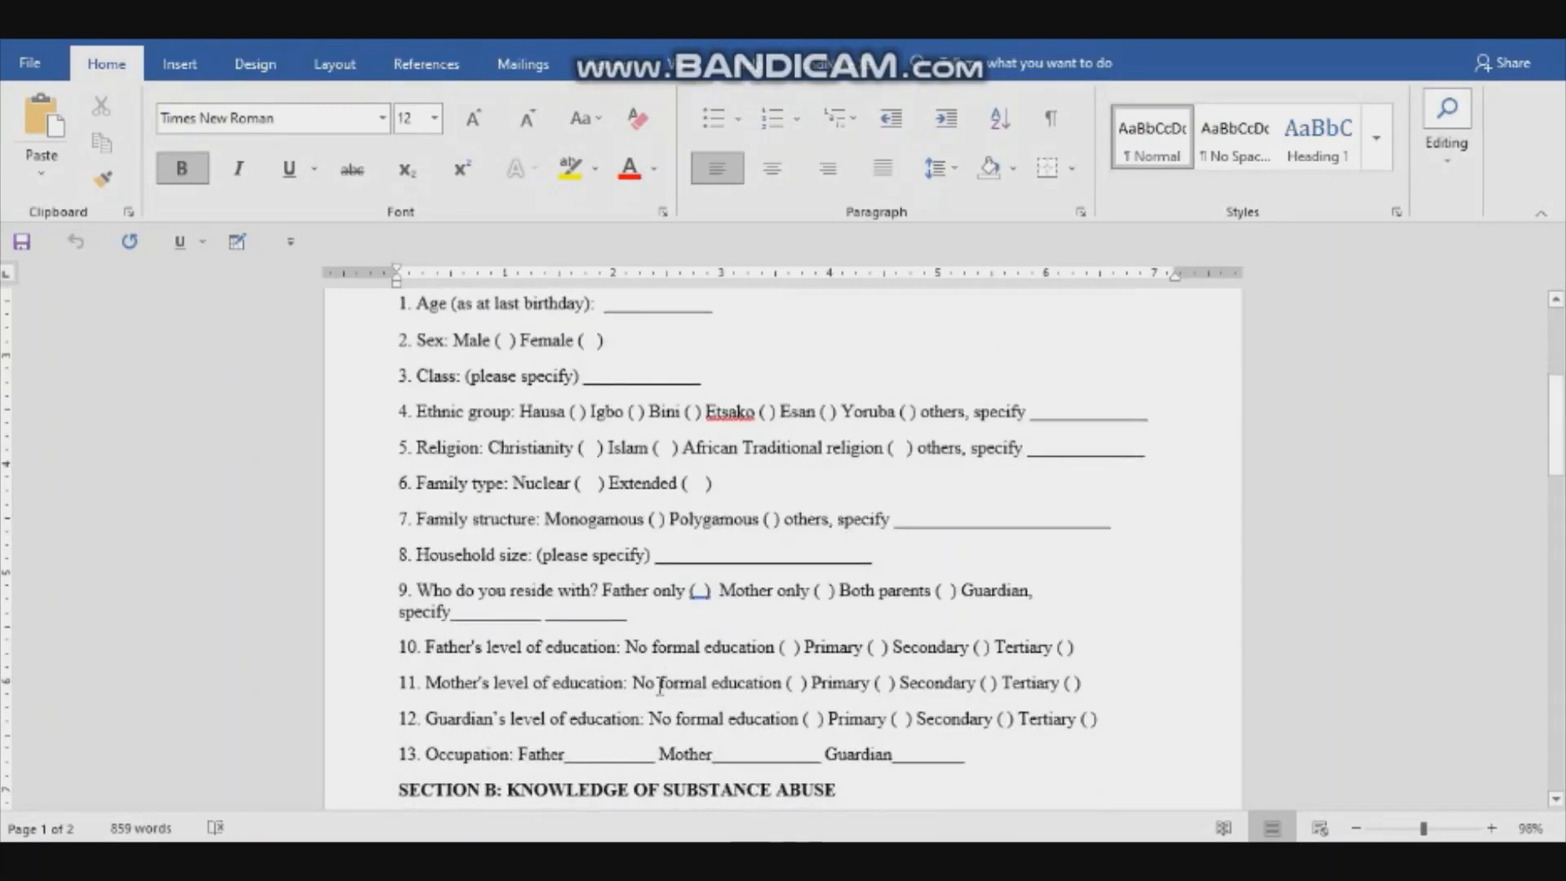
scroll(642, 615, up, 5)
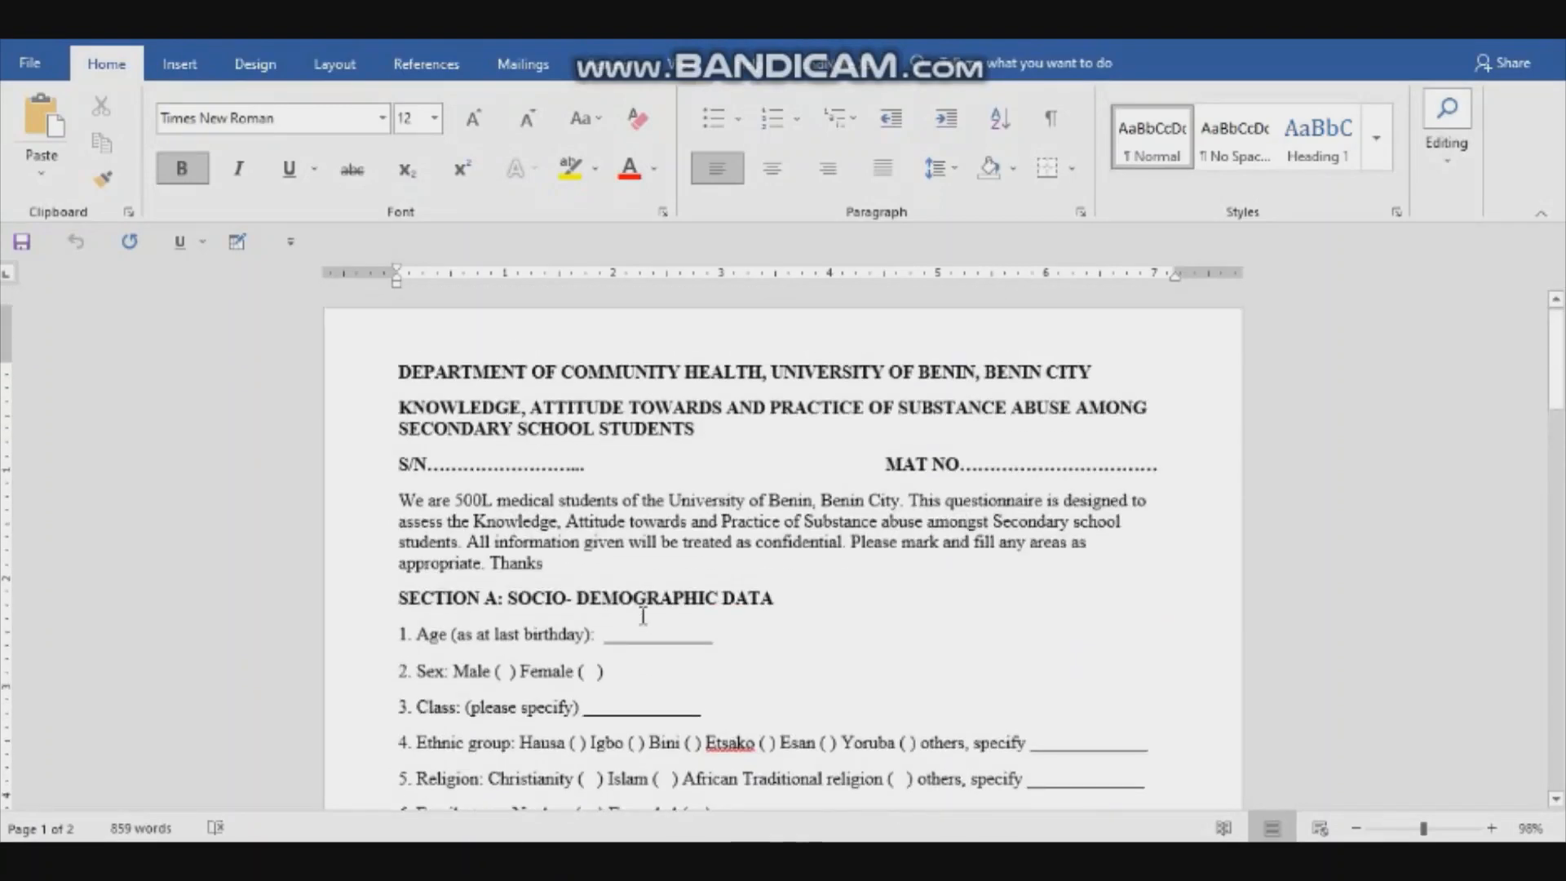
scroll(642, 616, down, 1)
scroll(642, 616, down, 2)
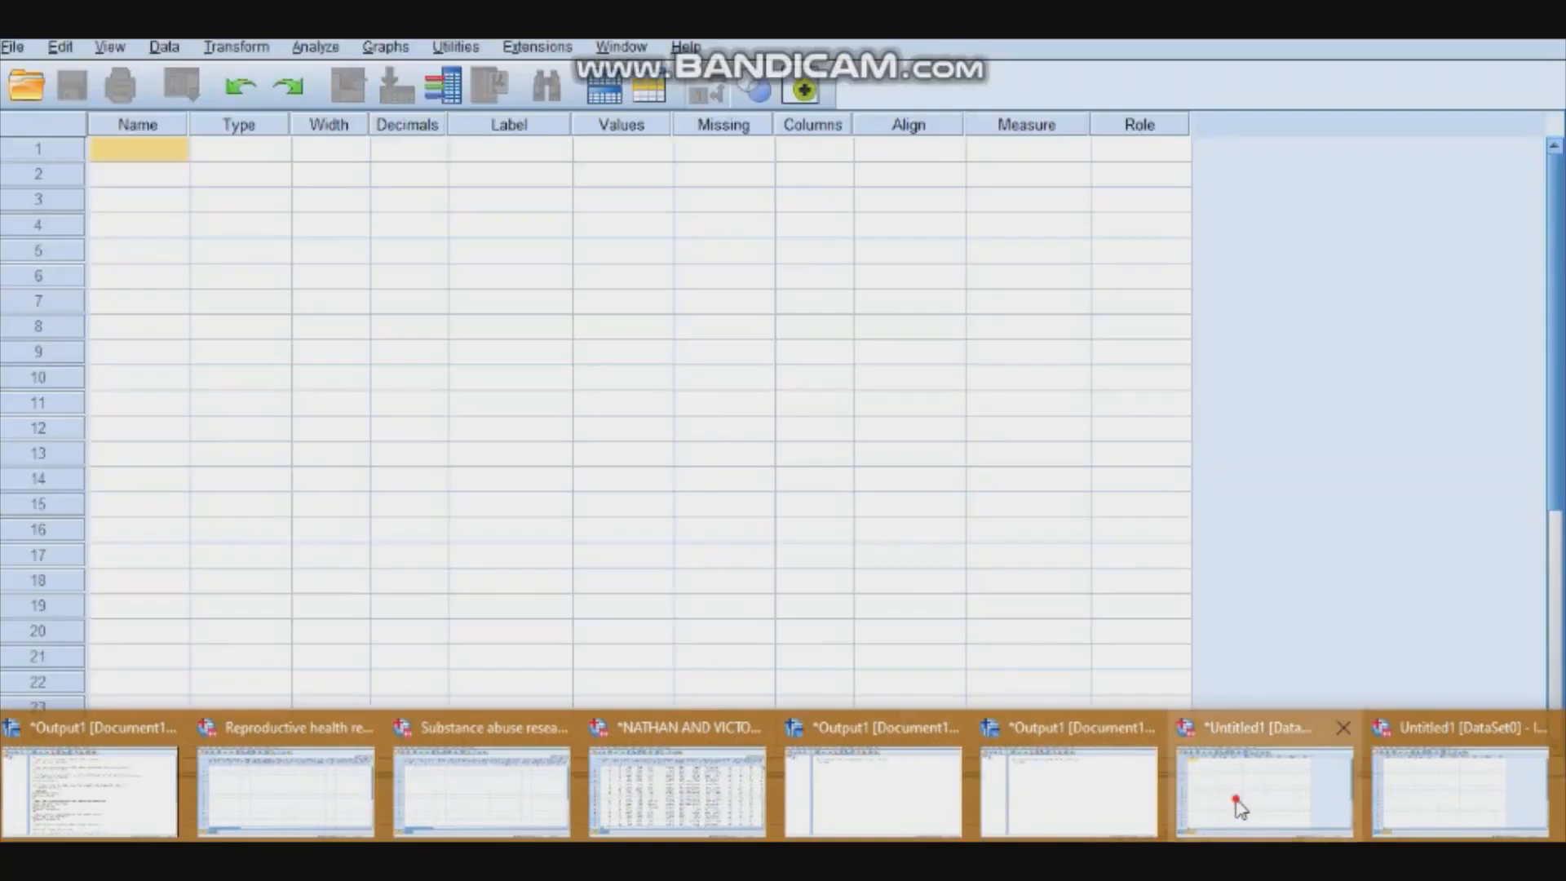
click(1235, 808)
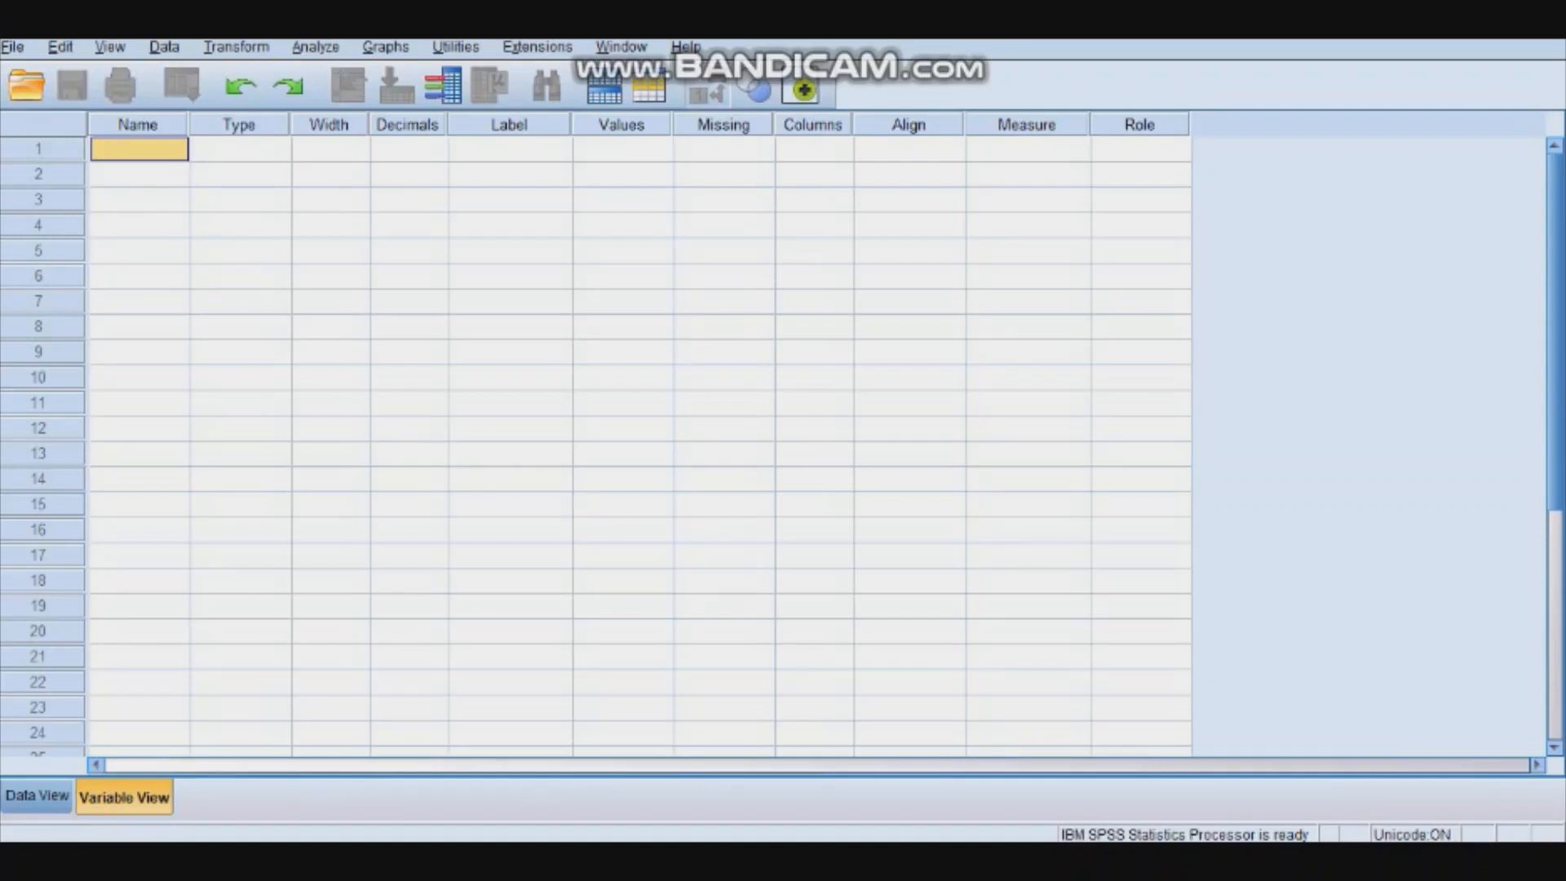
Recheck the serial number line and opening items of the survey in Word, and return to the untitled SPSS dataset
mouse_move(832, 858)
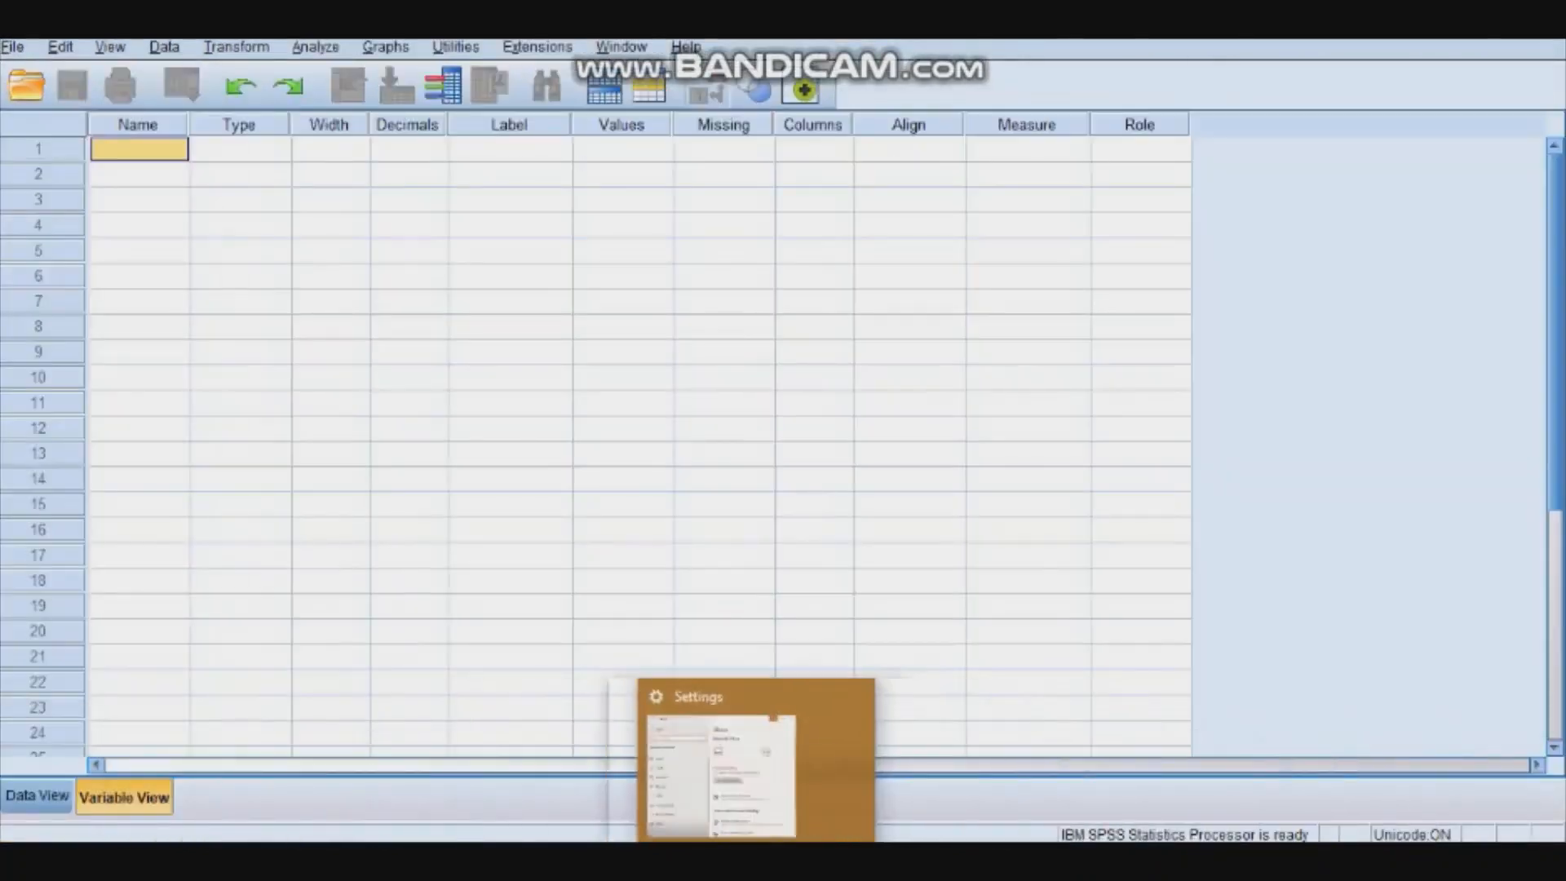
mouse_move(640, 858)
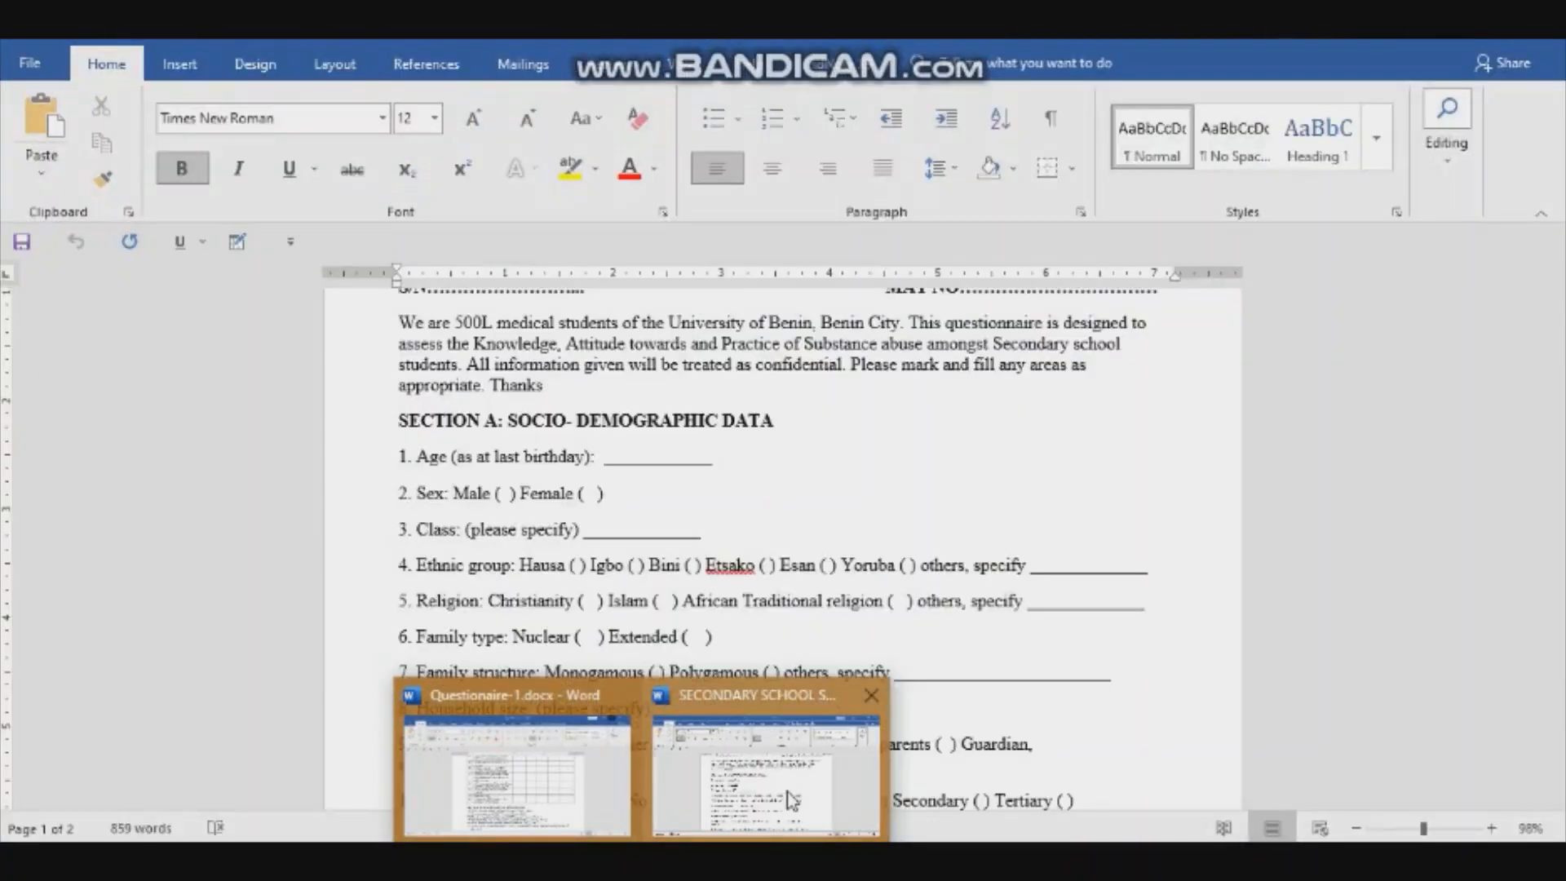
click(791, 795)
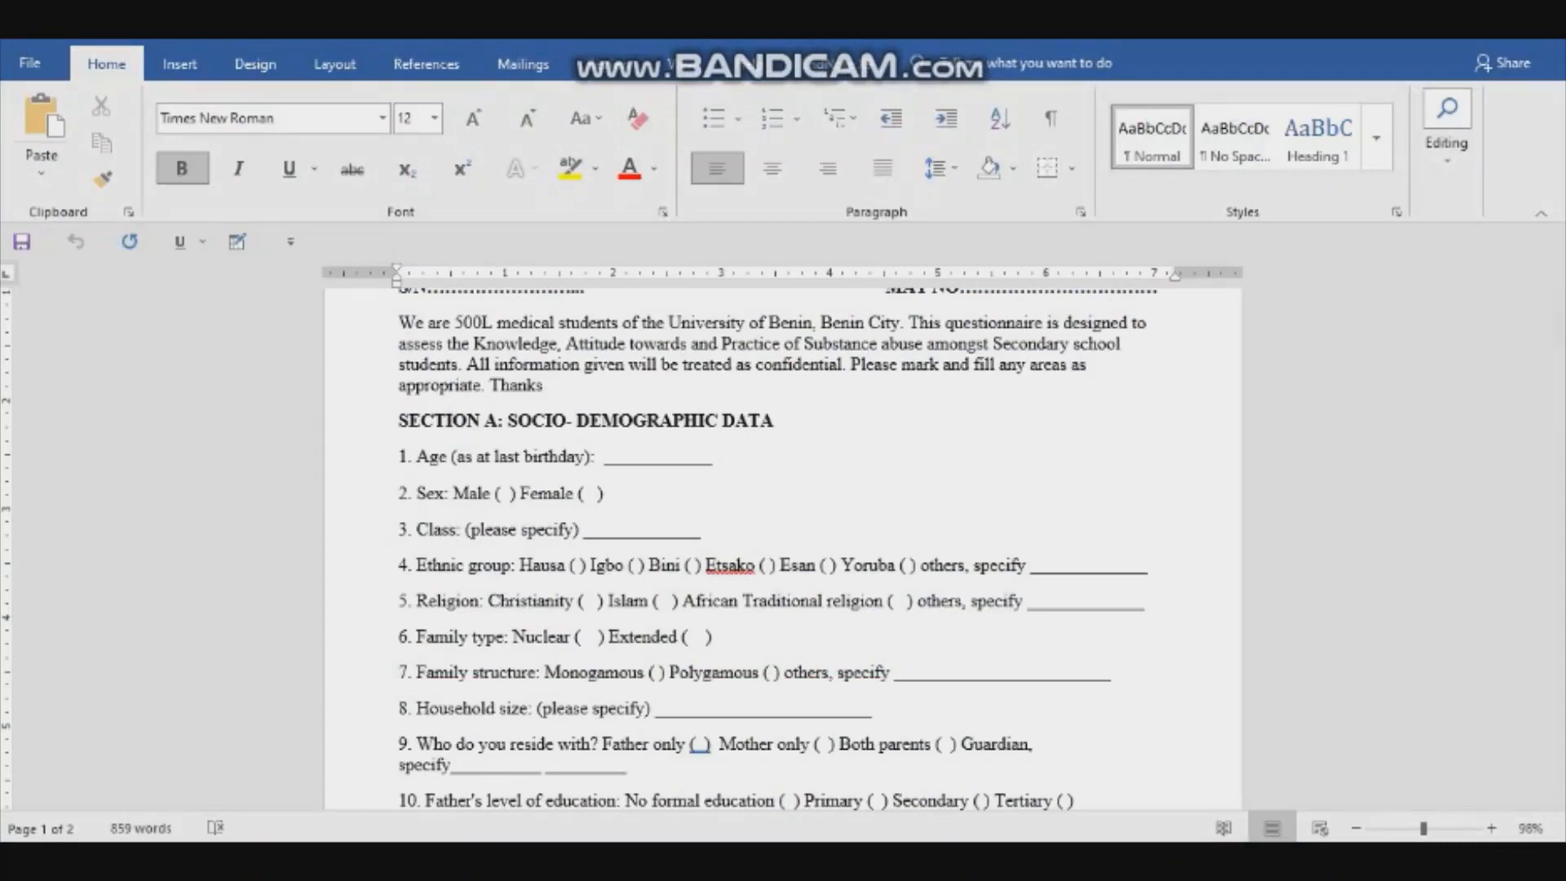
mouse_move(881, 856)
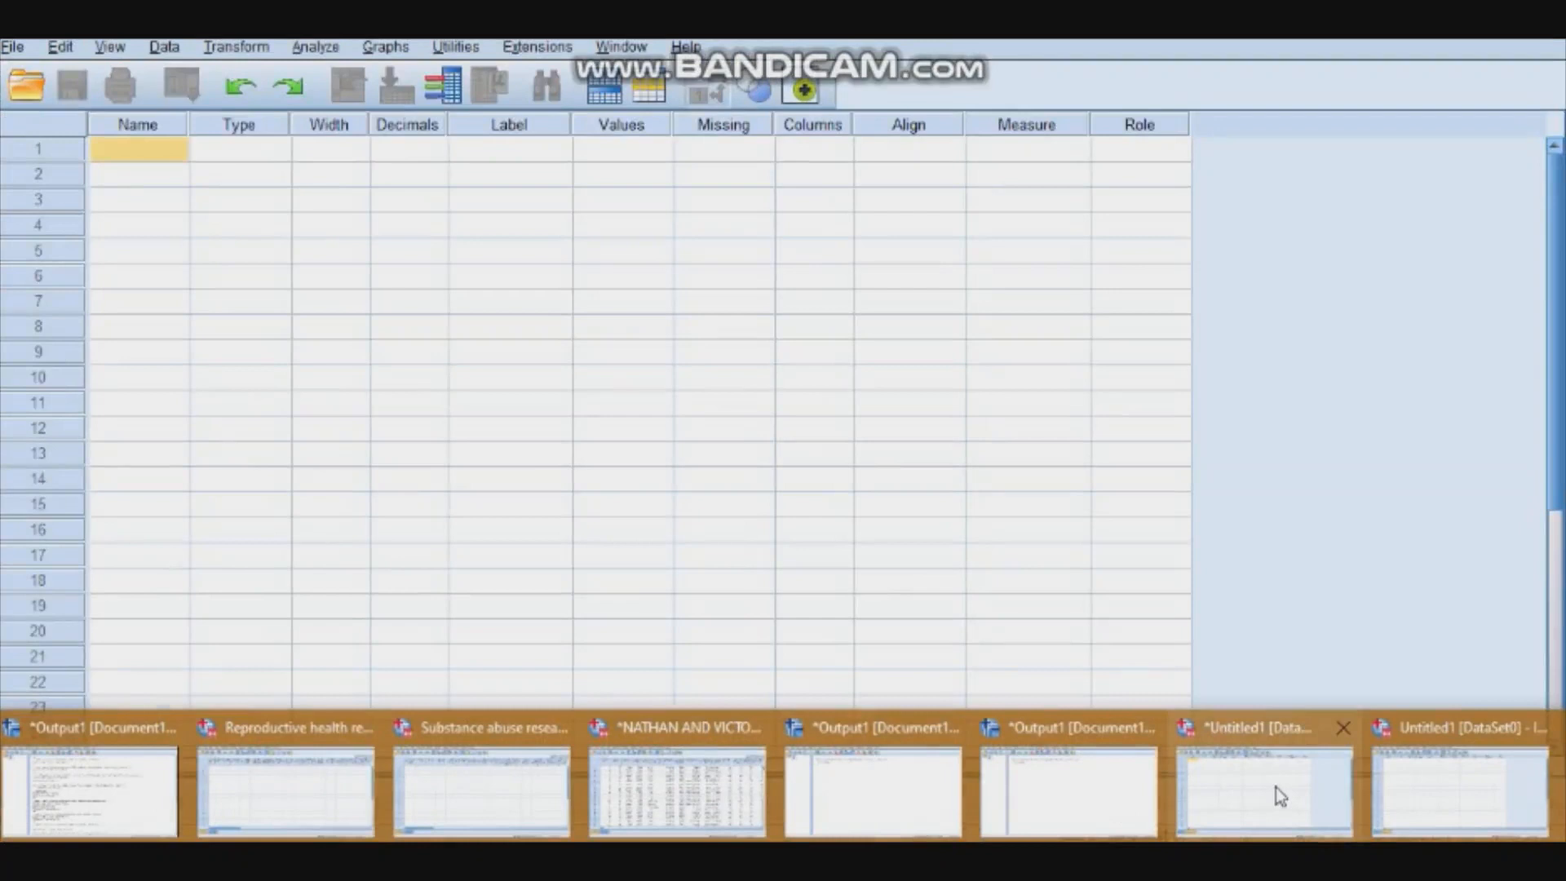
click(1276, 787)
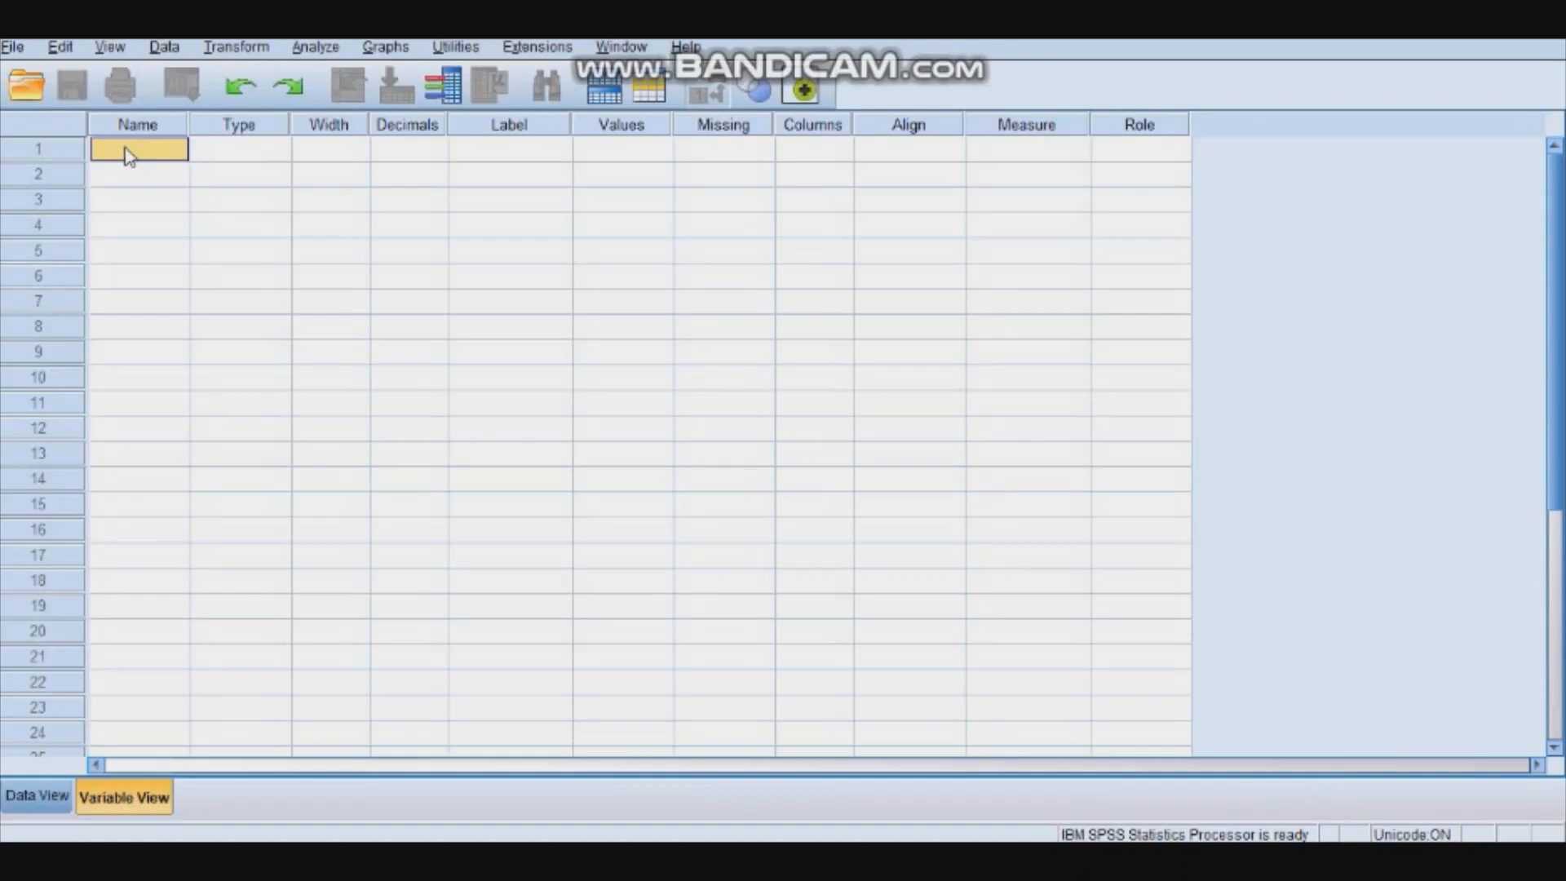
Define the first variable as SN with 0 decimals and the Scale measurement level
double_click(126, 153)
text(SN)
click(201, 161)
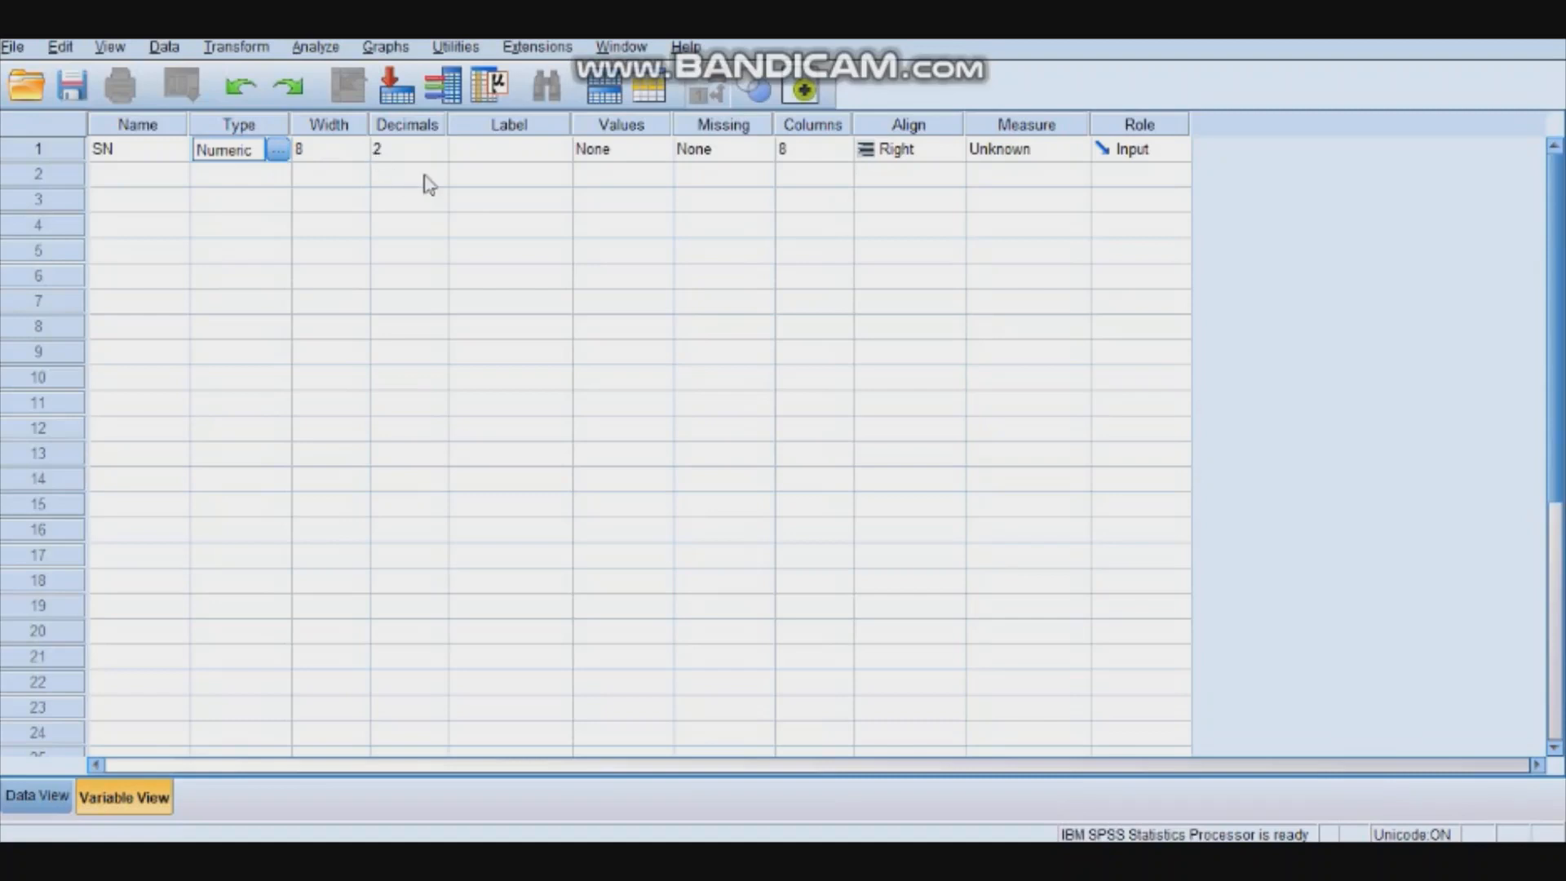
click(441, 154)
click(440, 154)
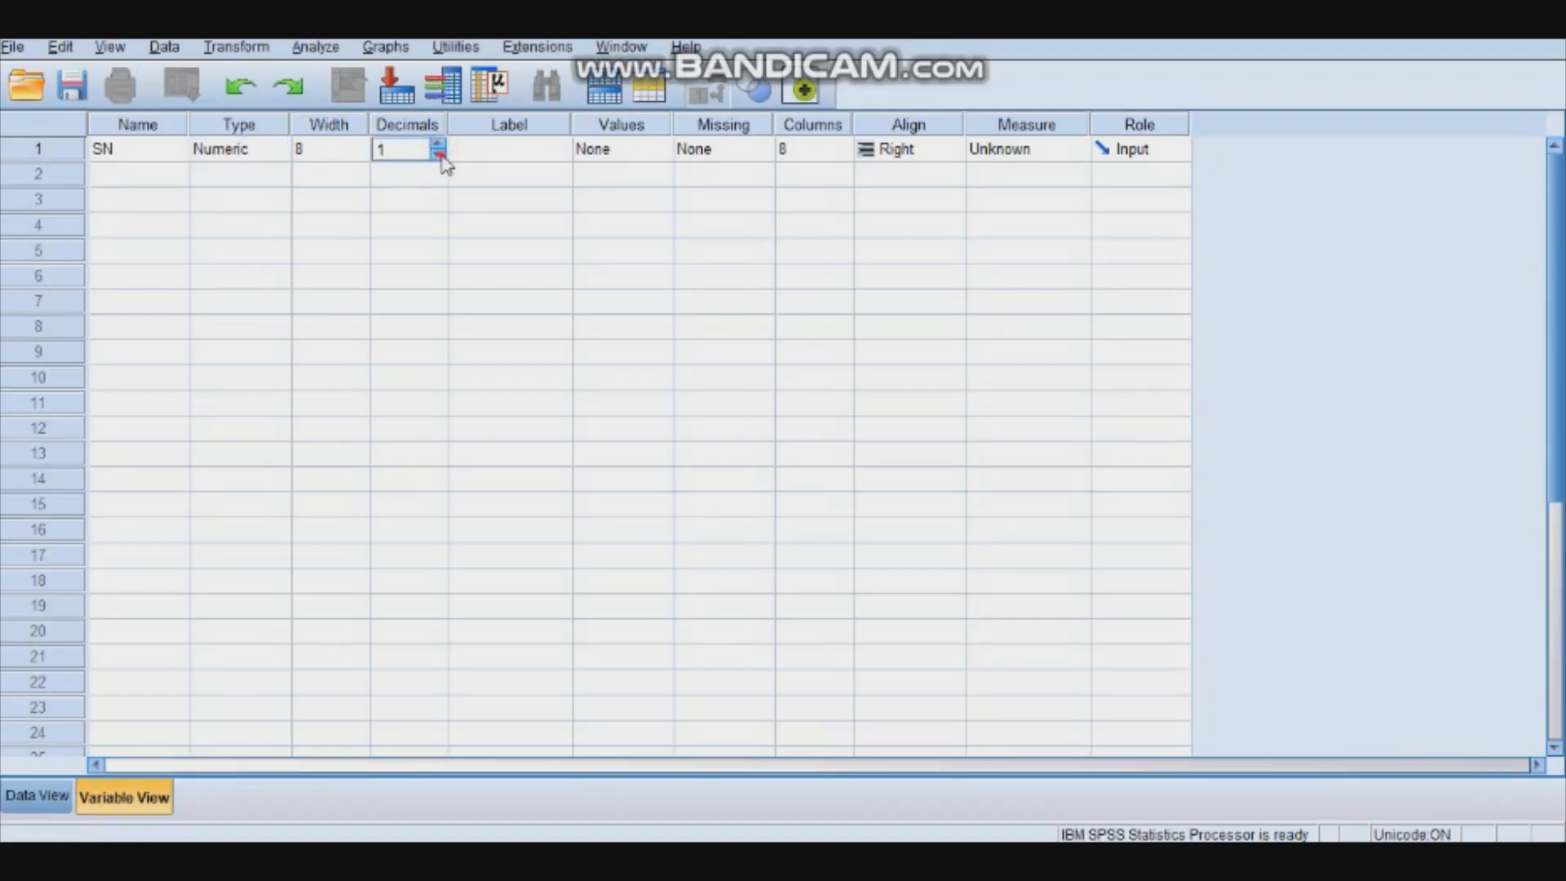
click(440, 155)
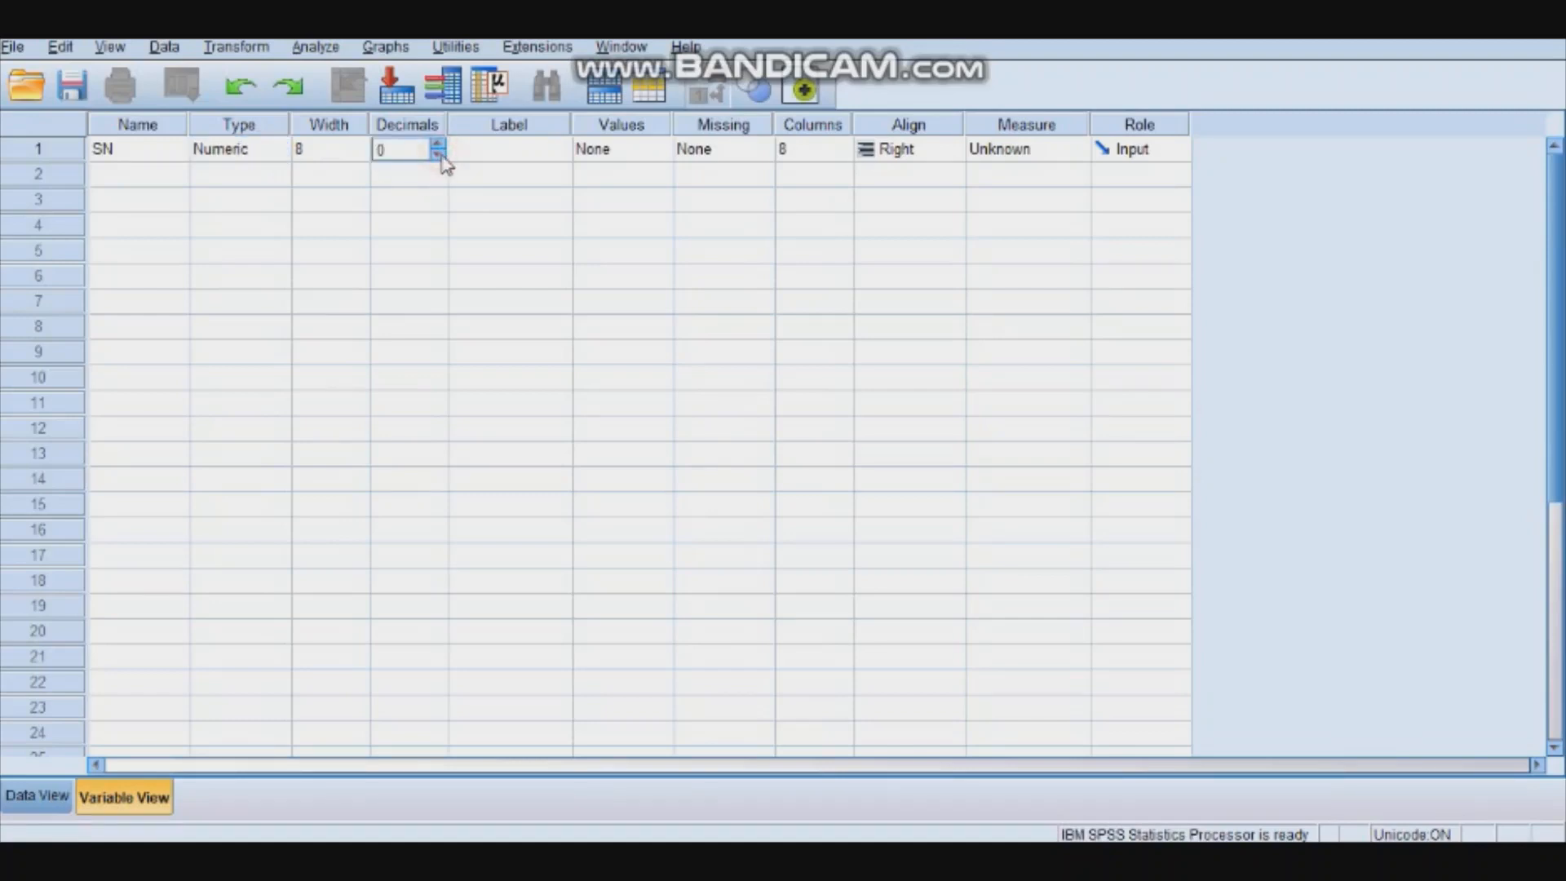
click(508, 158)
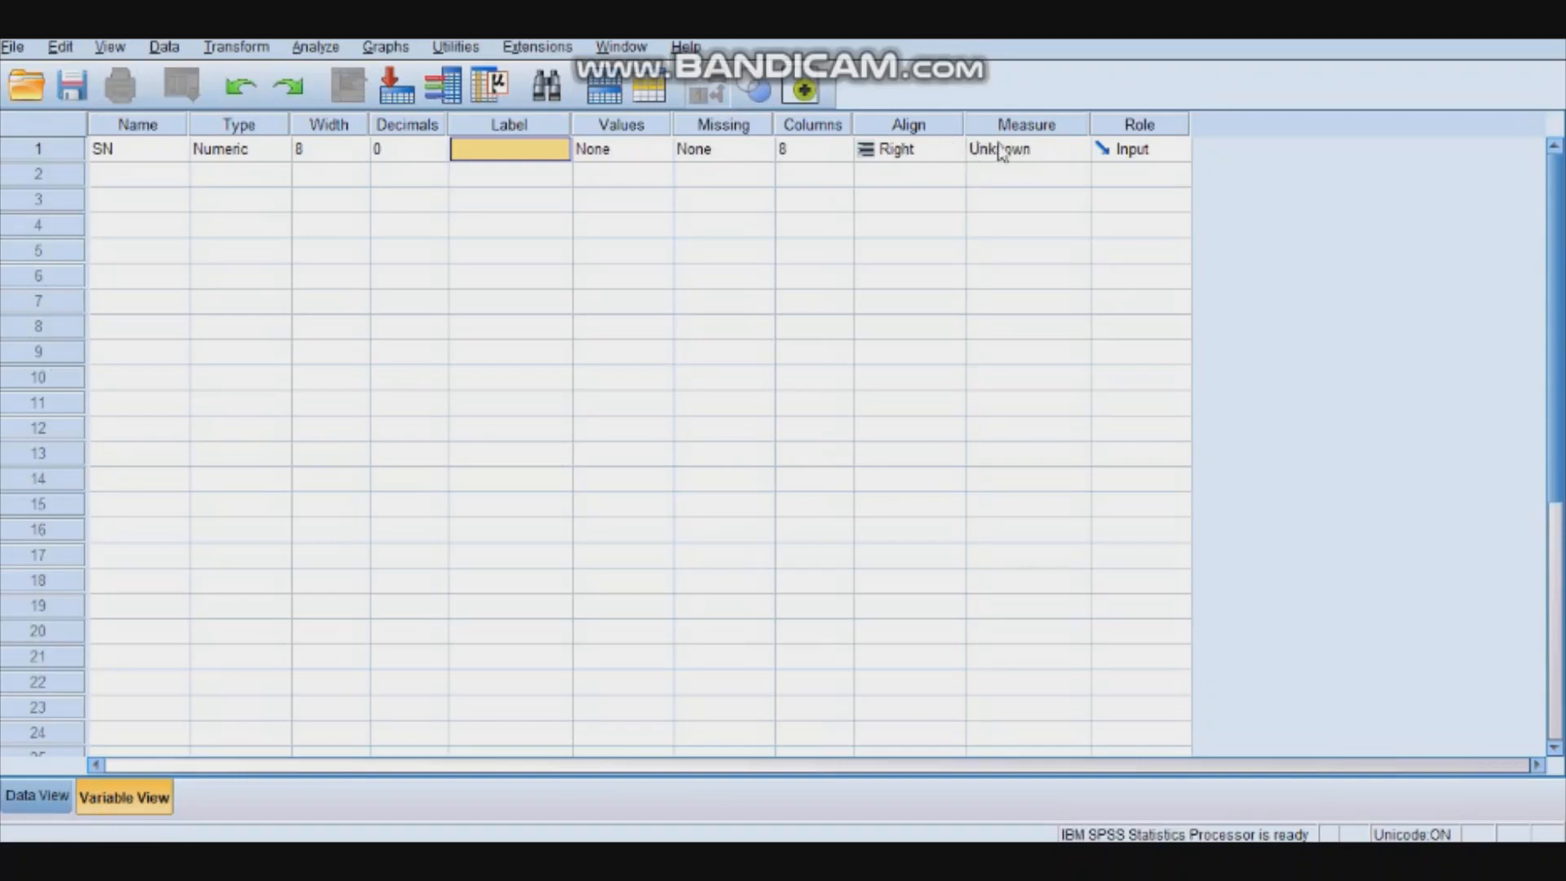
click(1080, 151)
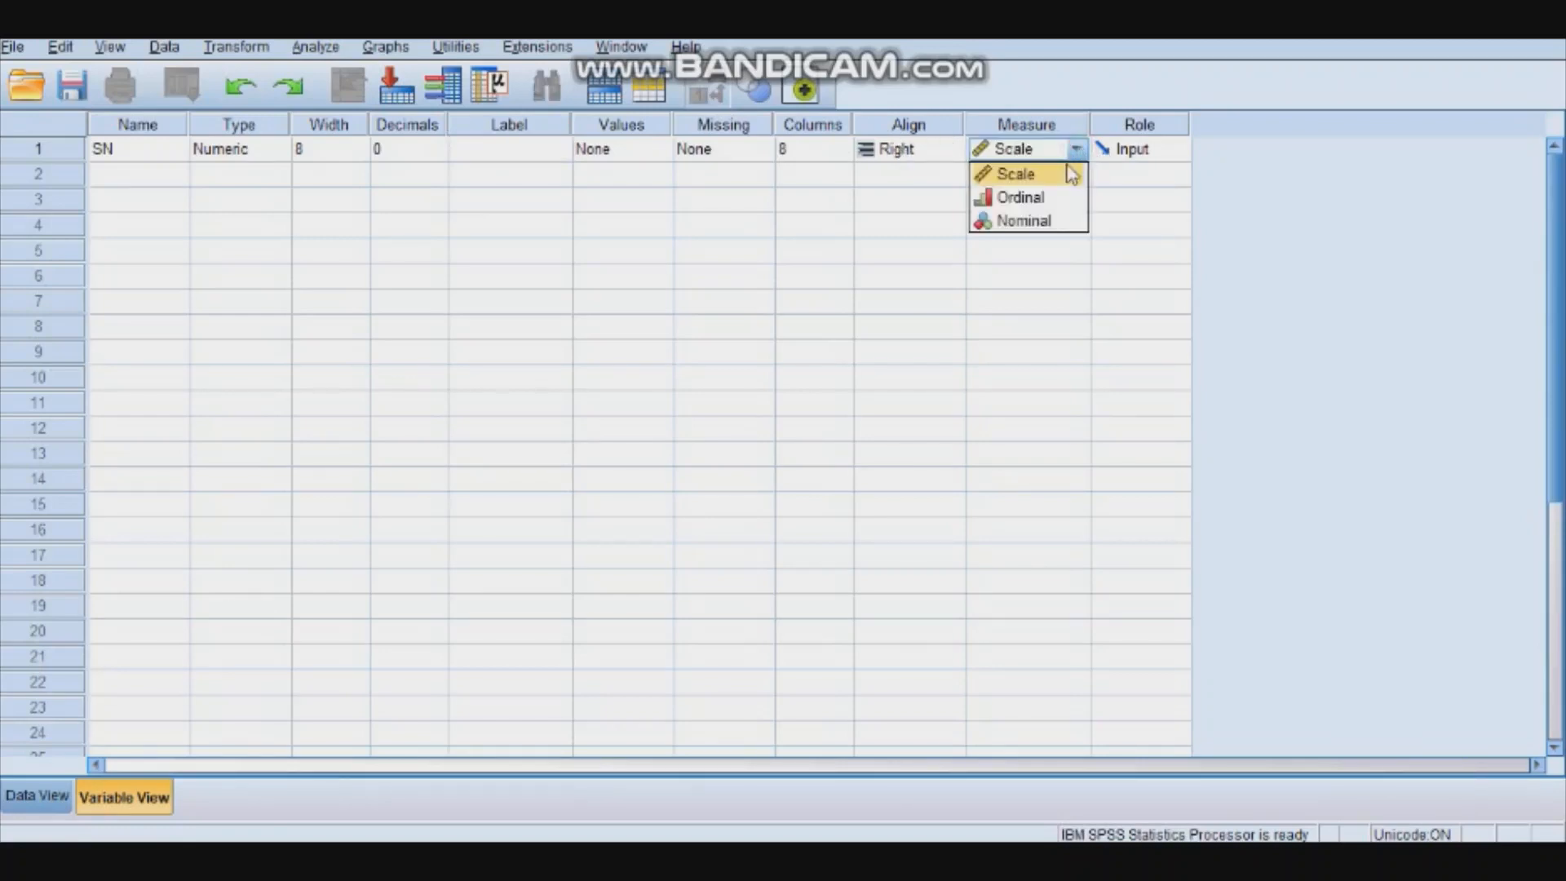
click(1066, 175)
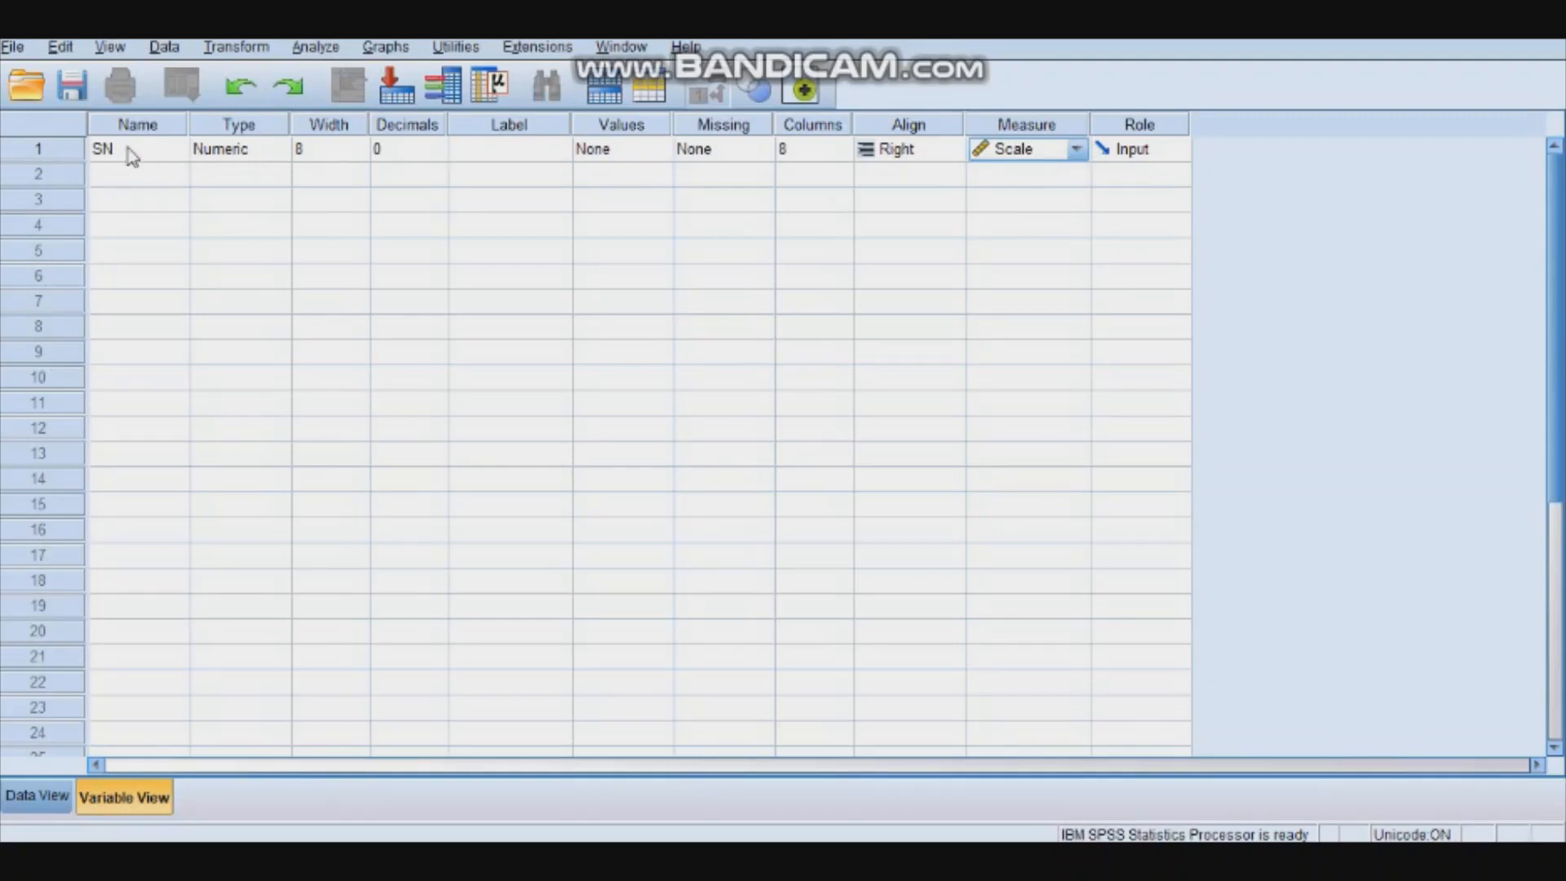
Consult question 1 of the secondary school survey in Word and return to the second variable row in SPSS
click(118, 179)
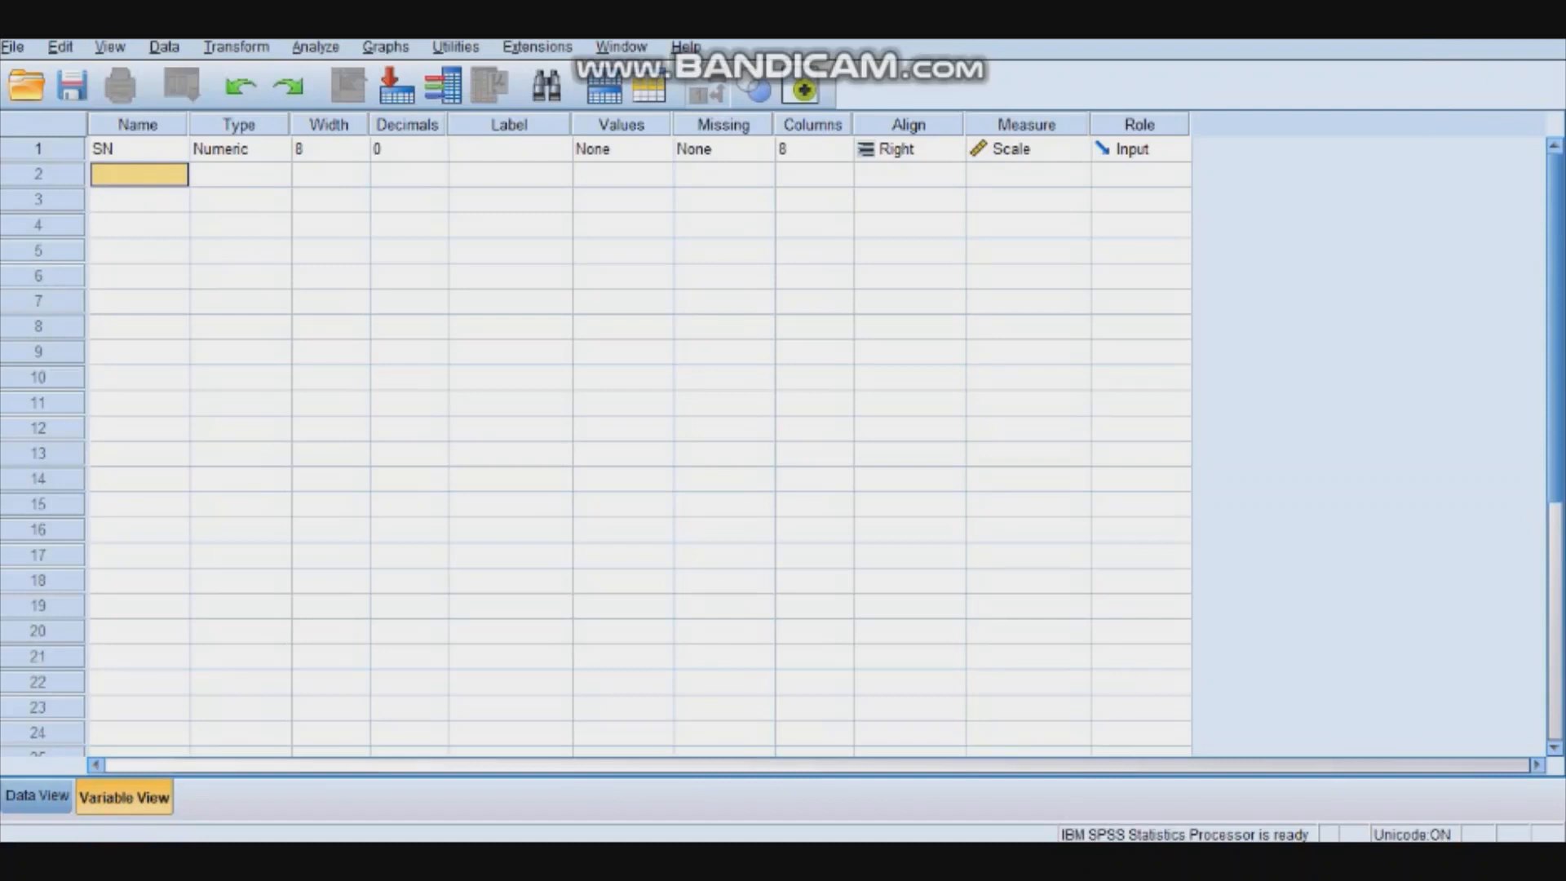
mouse_move(913, 856)
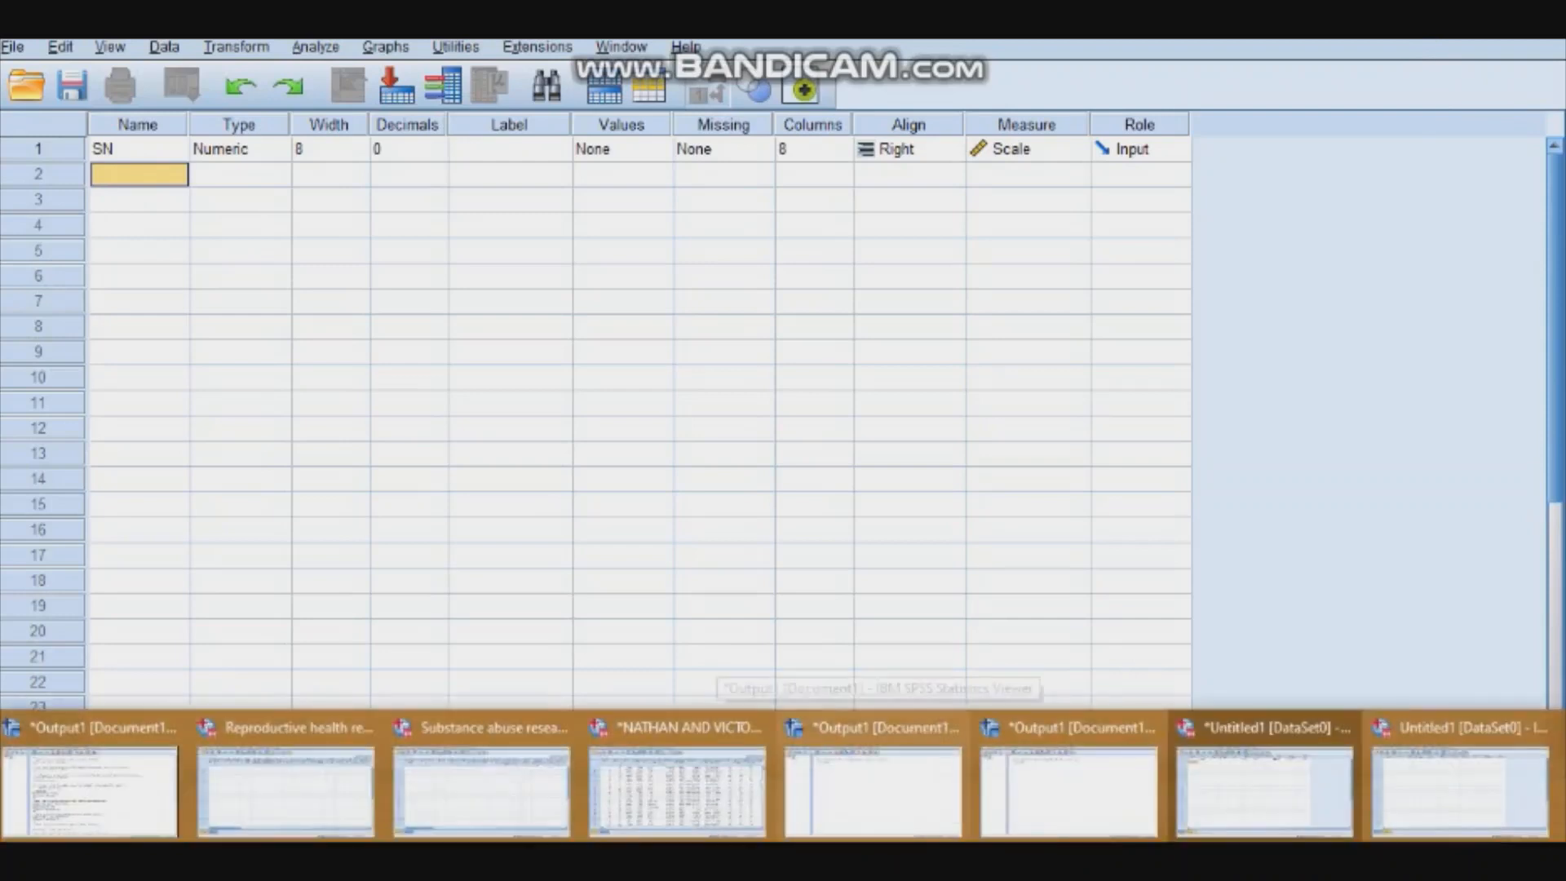
mouse_move(644, 856)
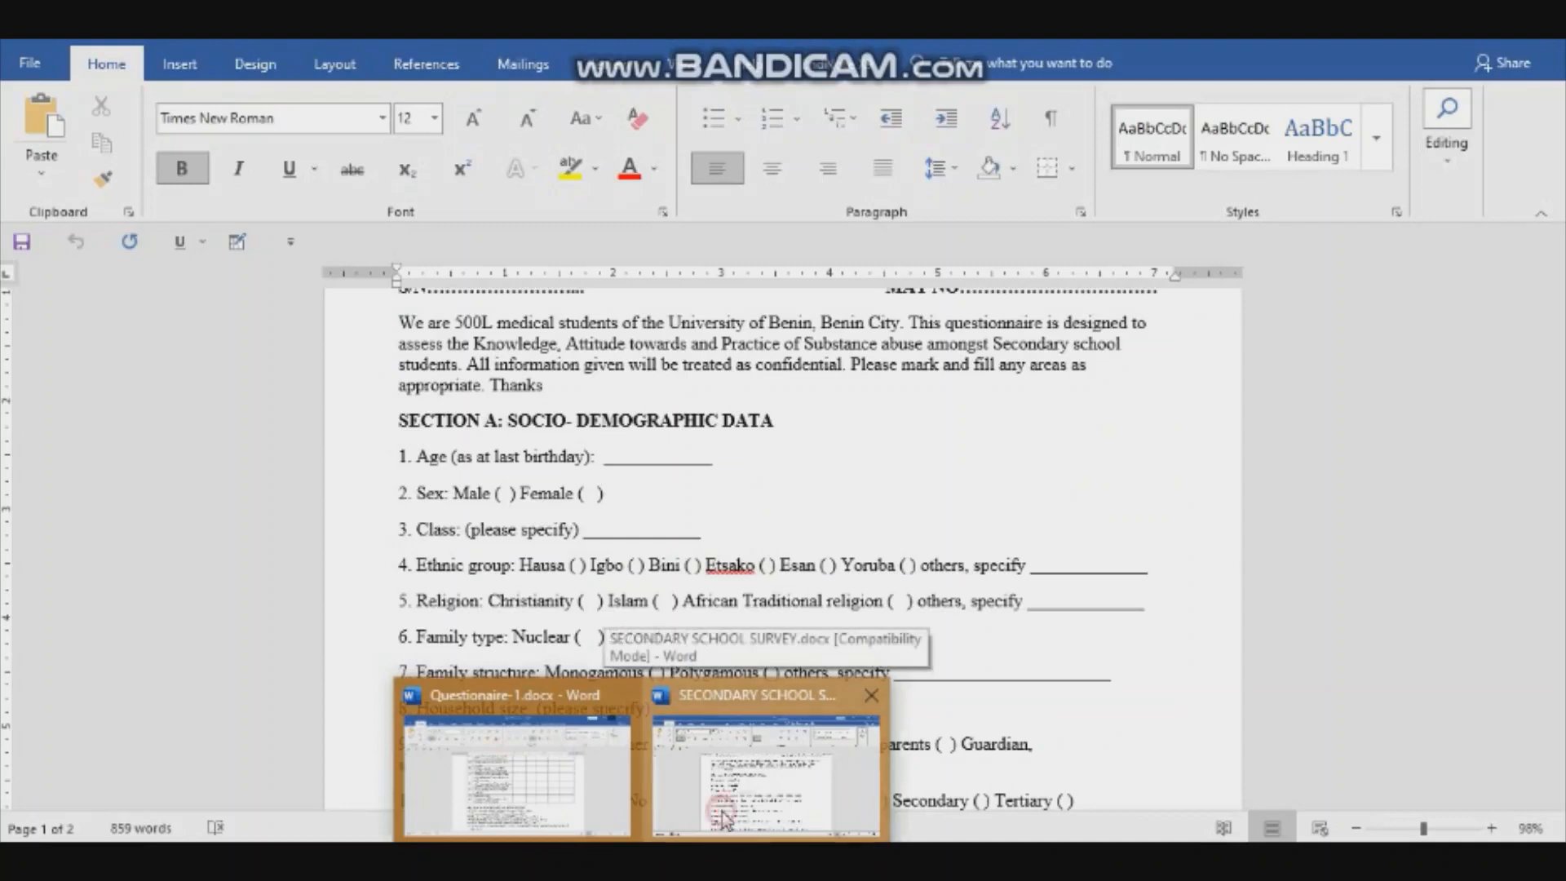
click(720, 807)
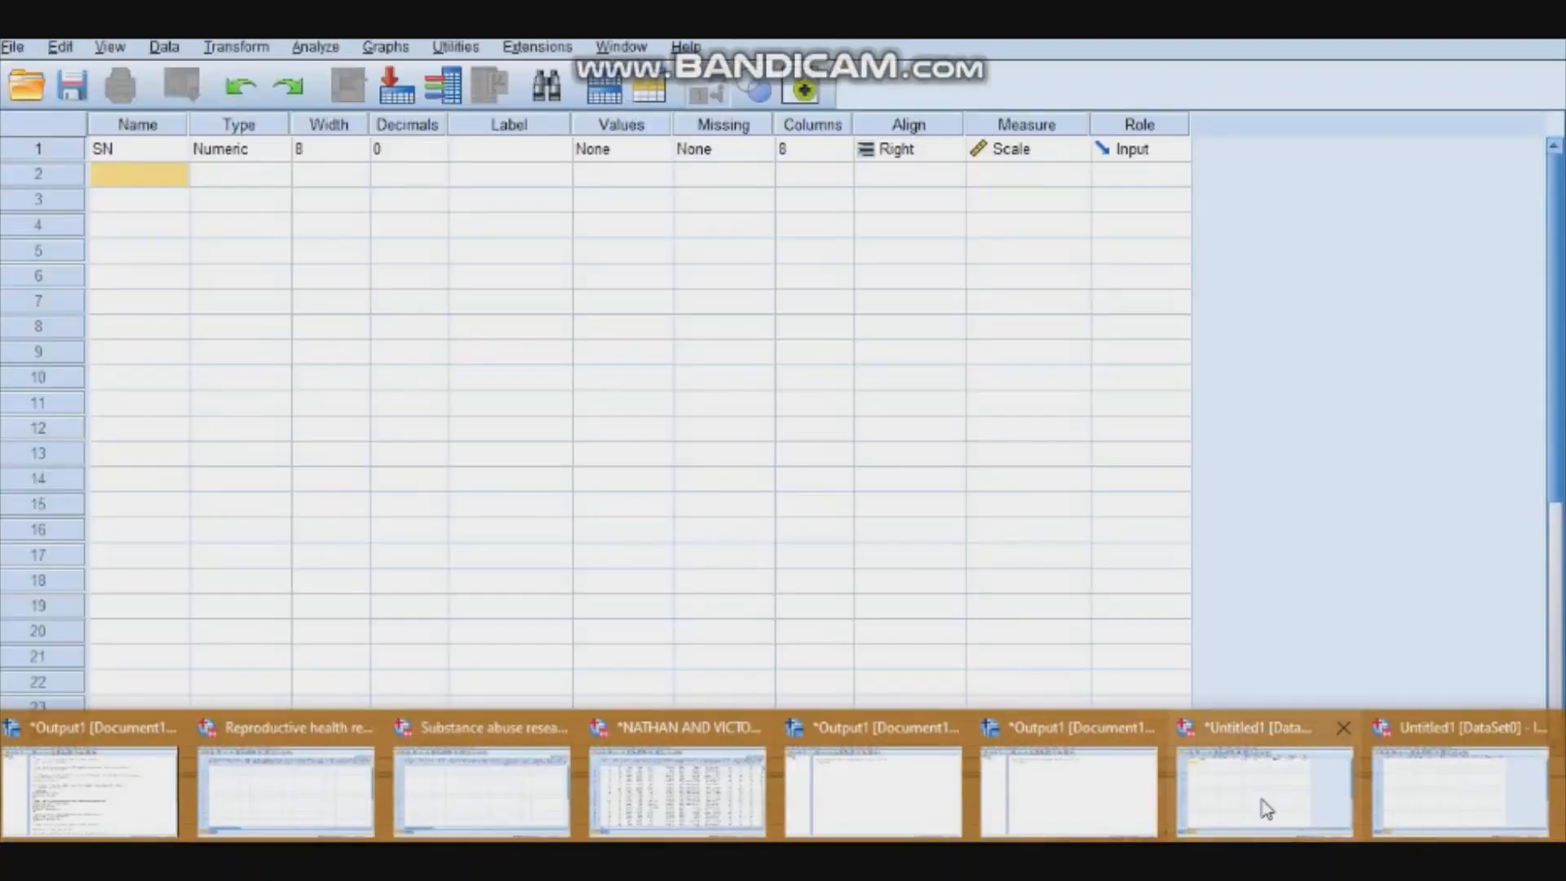
click(1262, 809)
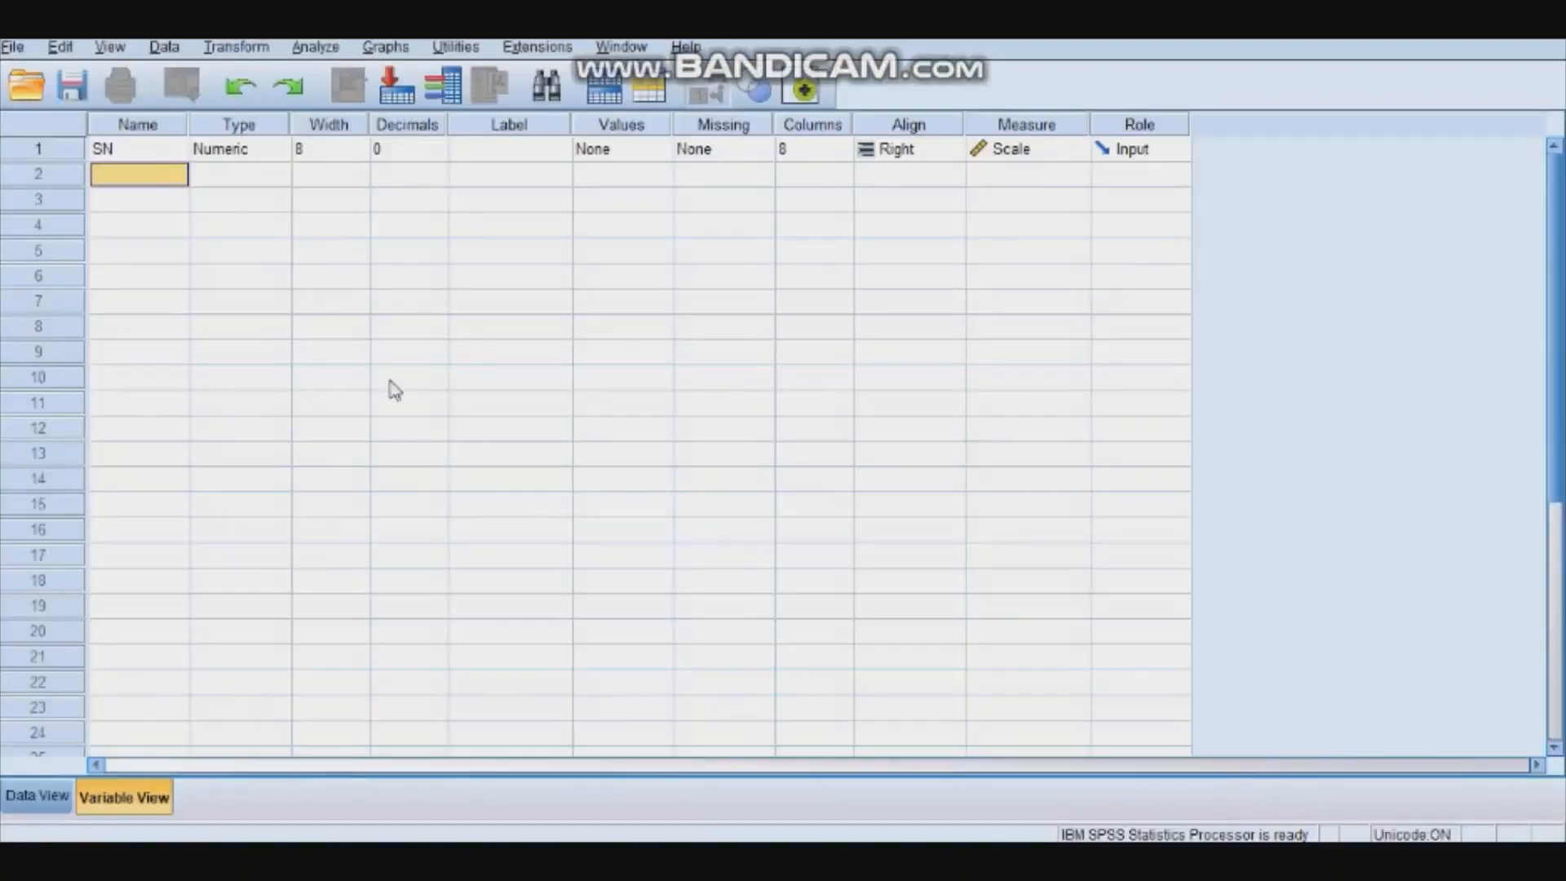
Add a second variable named Age and set its measurement level to Scale
click(136, 179)
text(Age)
click(213, 180)
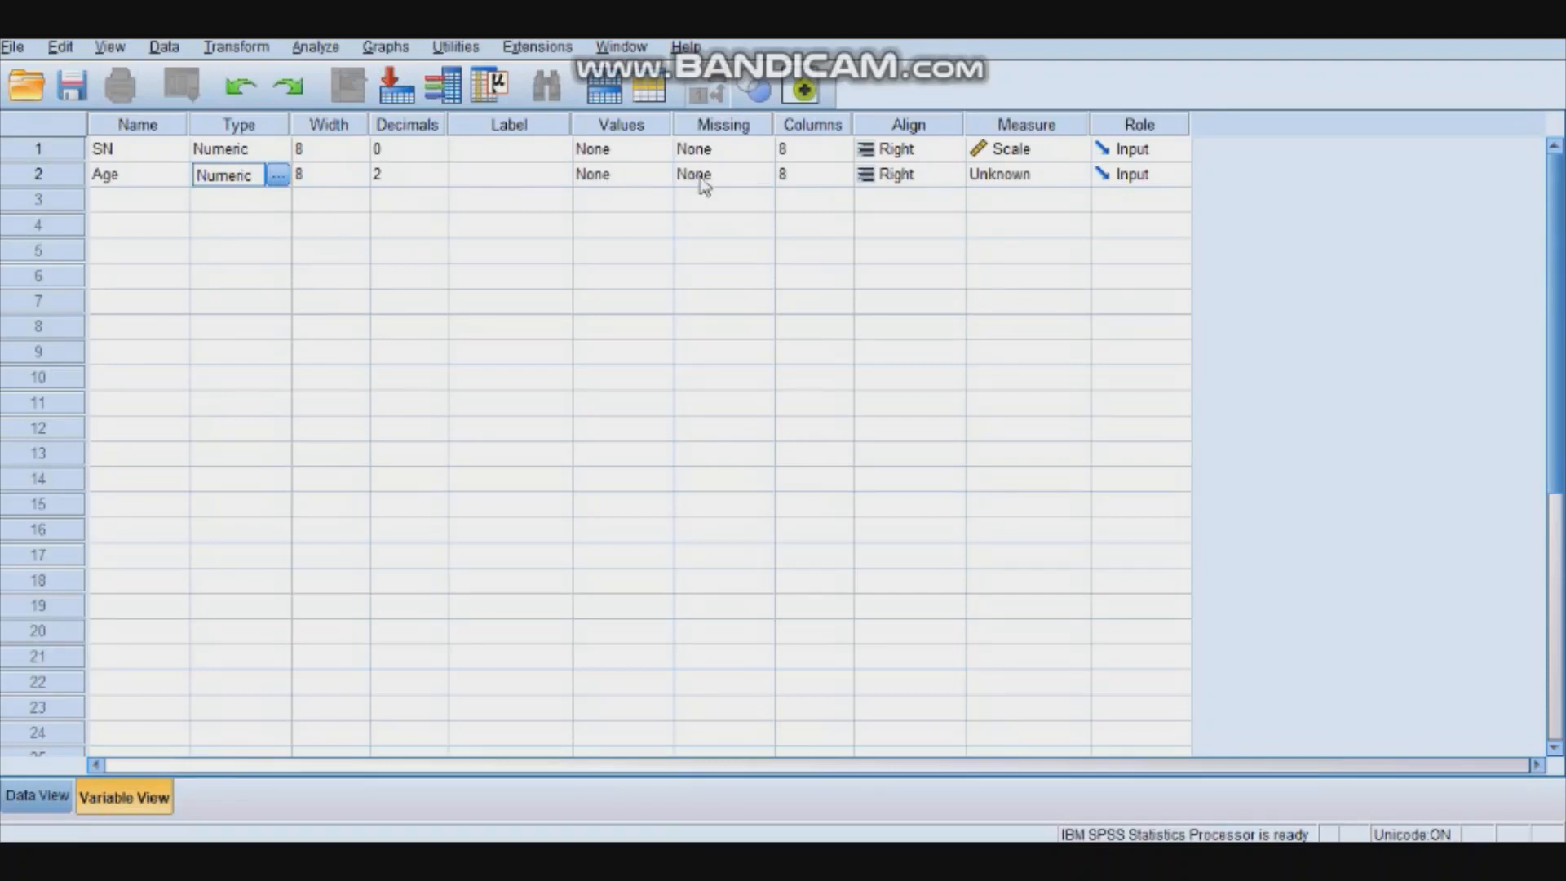
click(1078, 176)
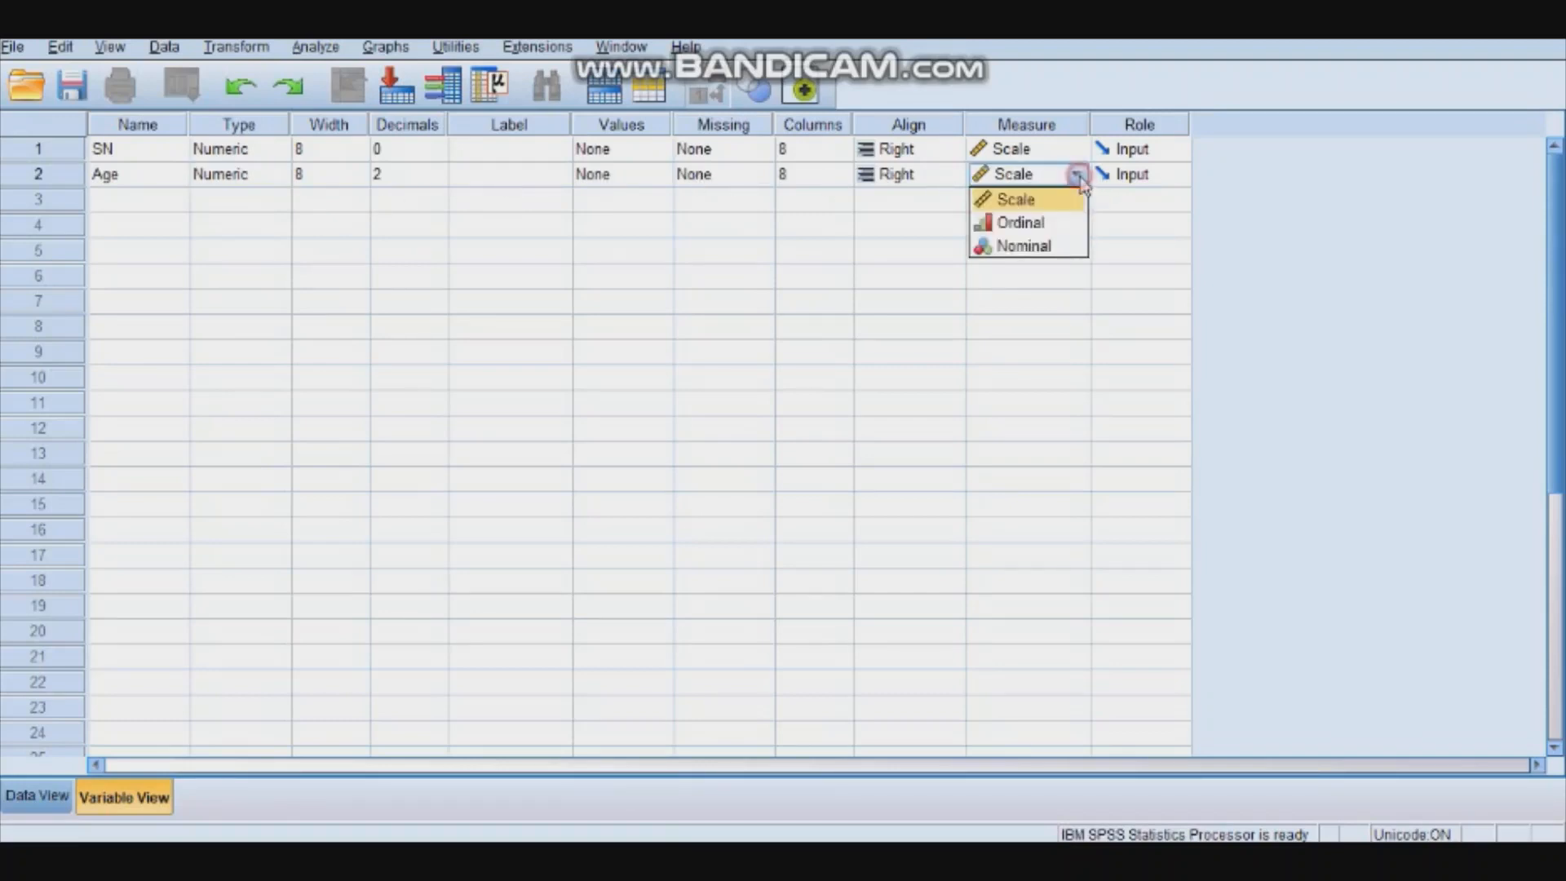
click(1069, 202)
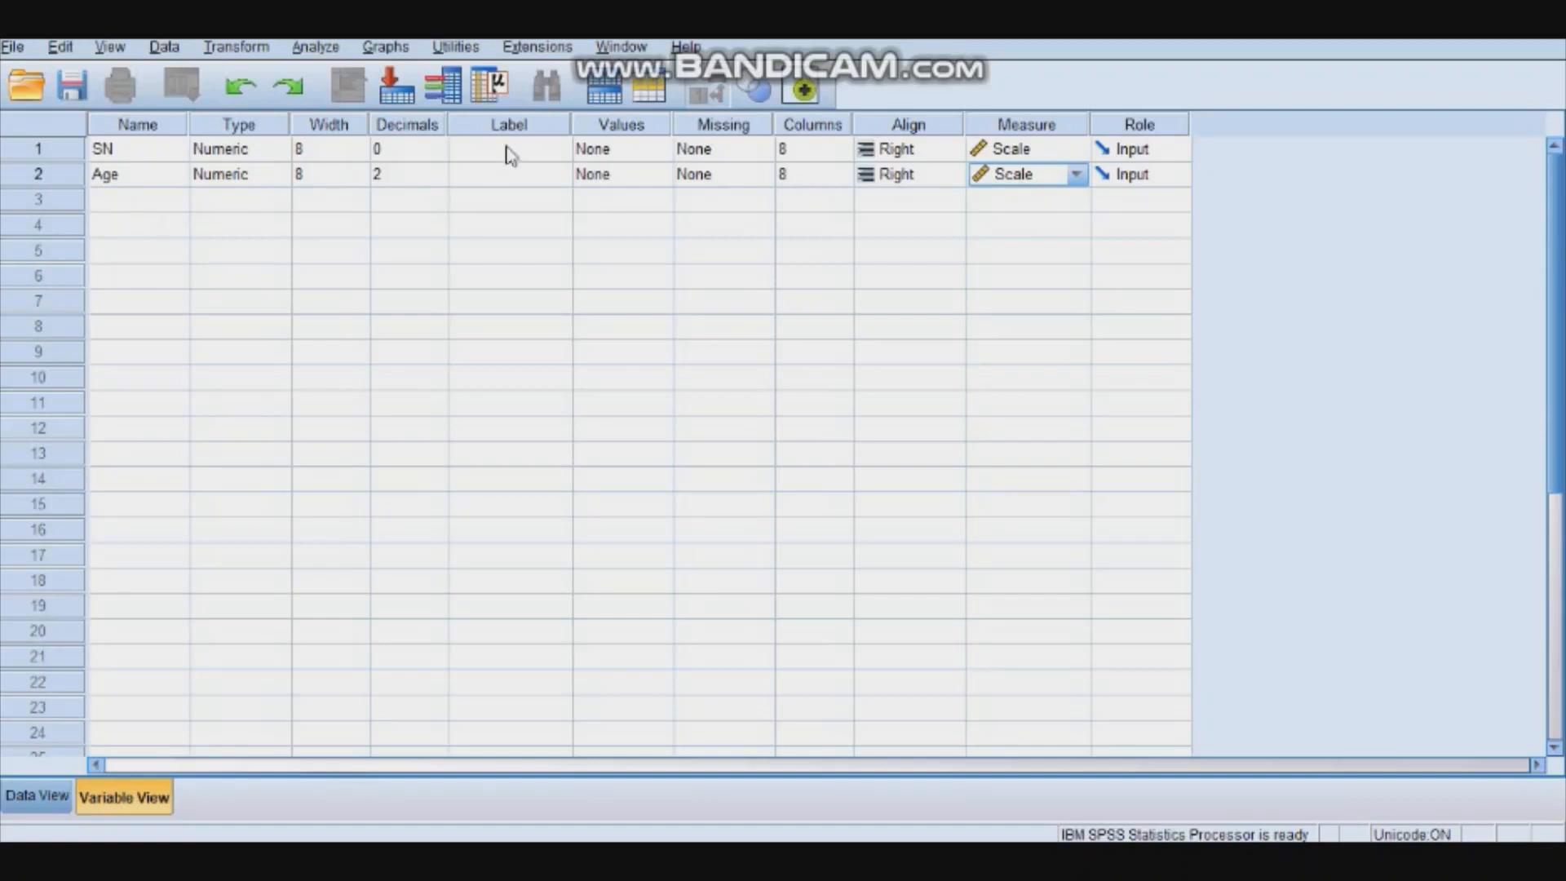
Set the decimals of the Age variable to 0
click(412, 174)
click(438, 170)
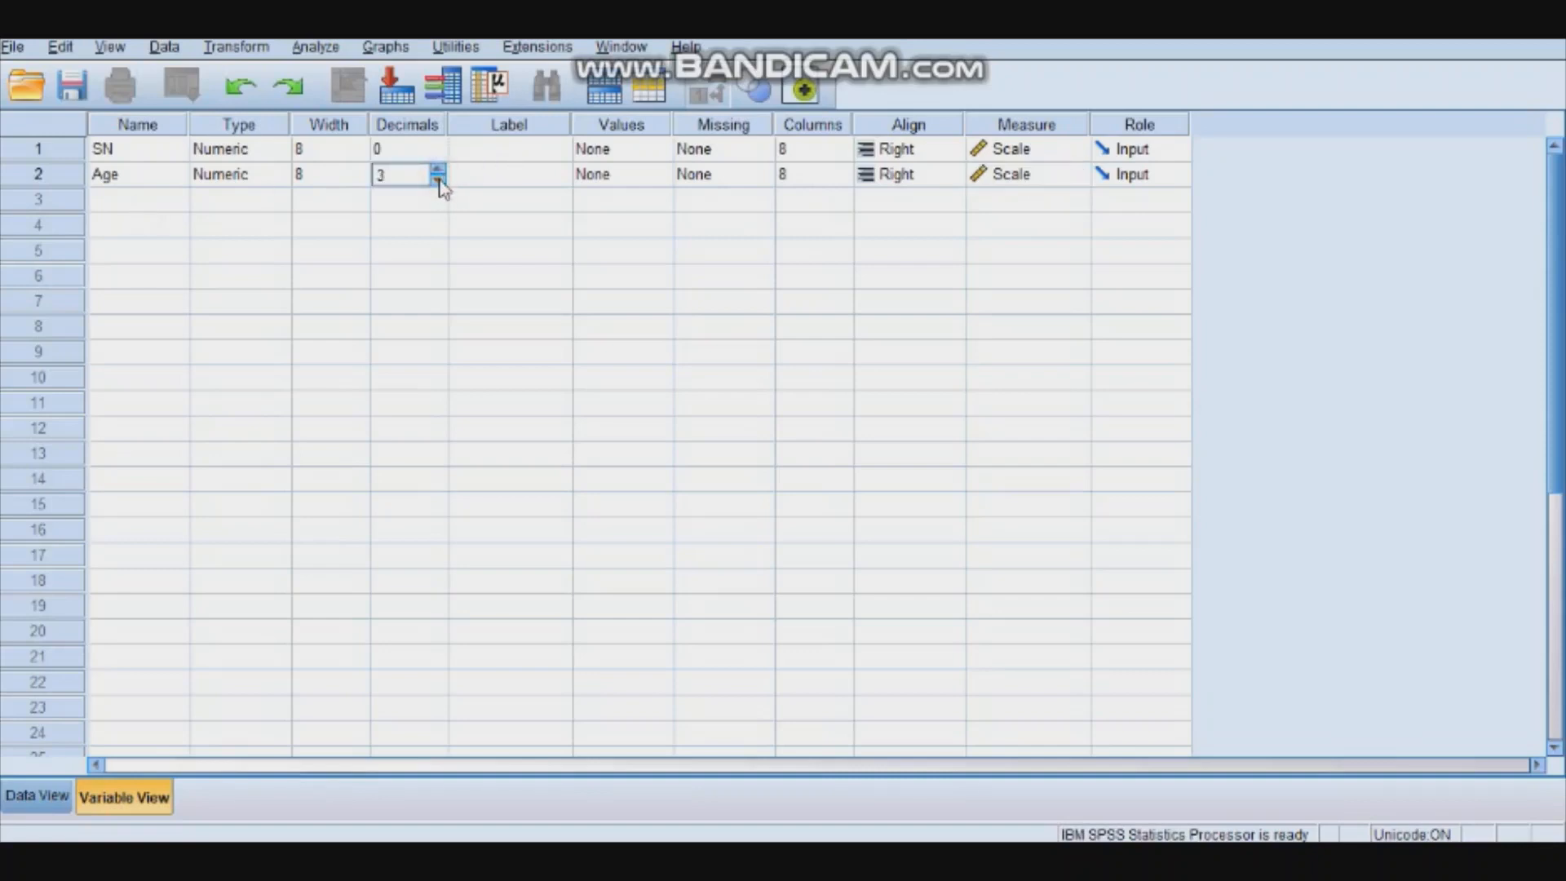
click(438, 180)
click(438, 180)
click(438, 180)
click(139, 205)
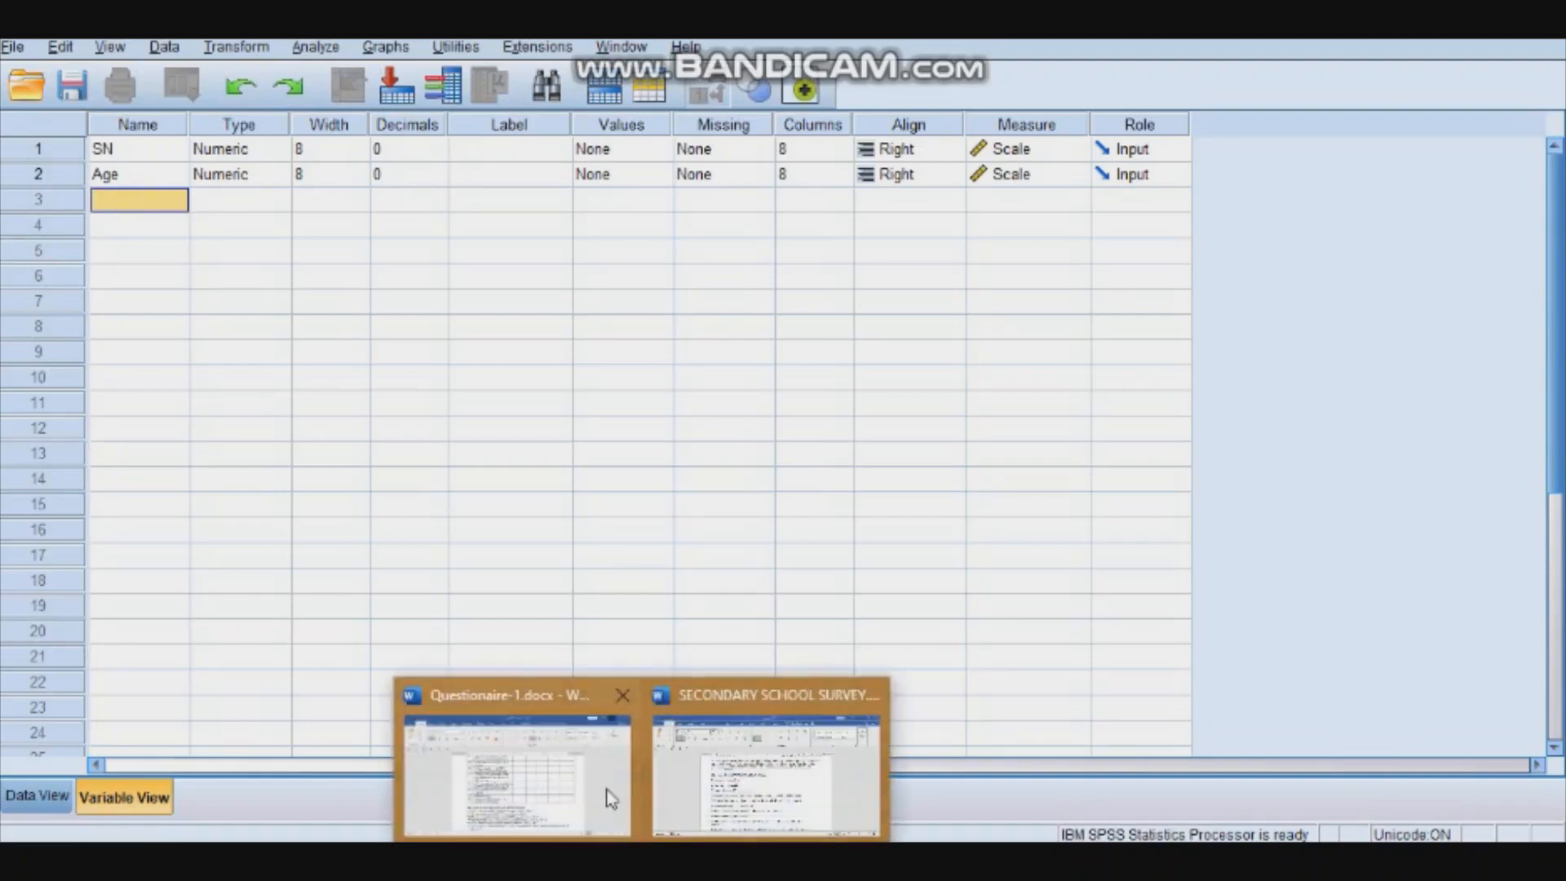
Consult question 2 of the secondary school survey in Word and return to the untitled SPSS dataset
click(612, 795)
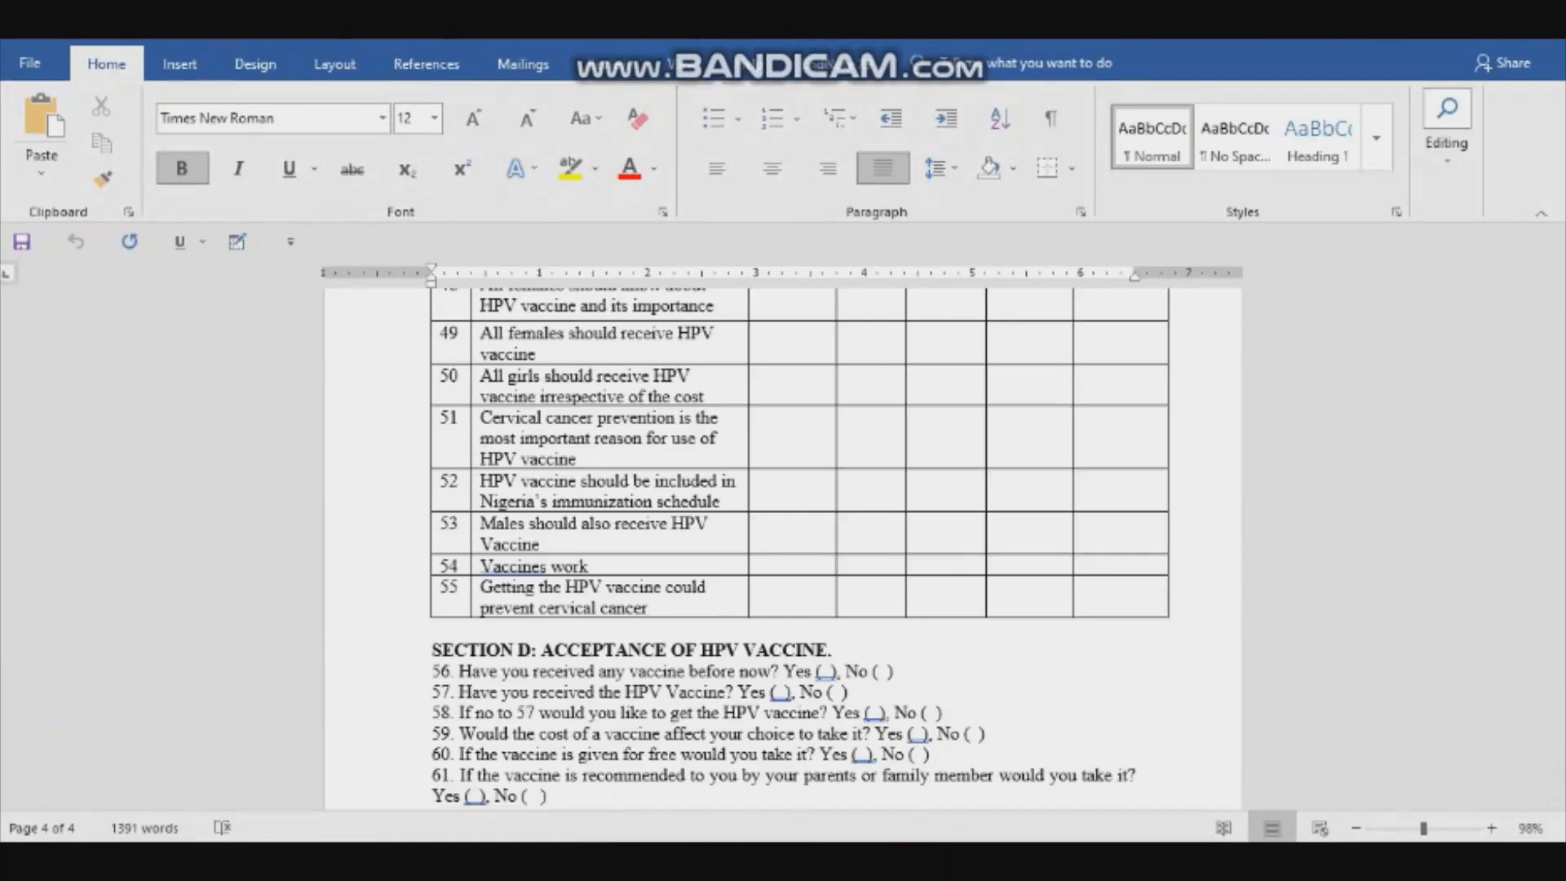
mouse_move(570, 775)
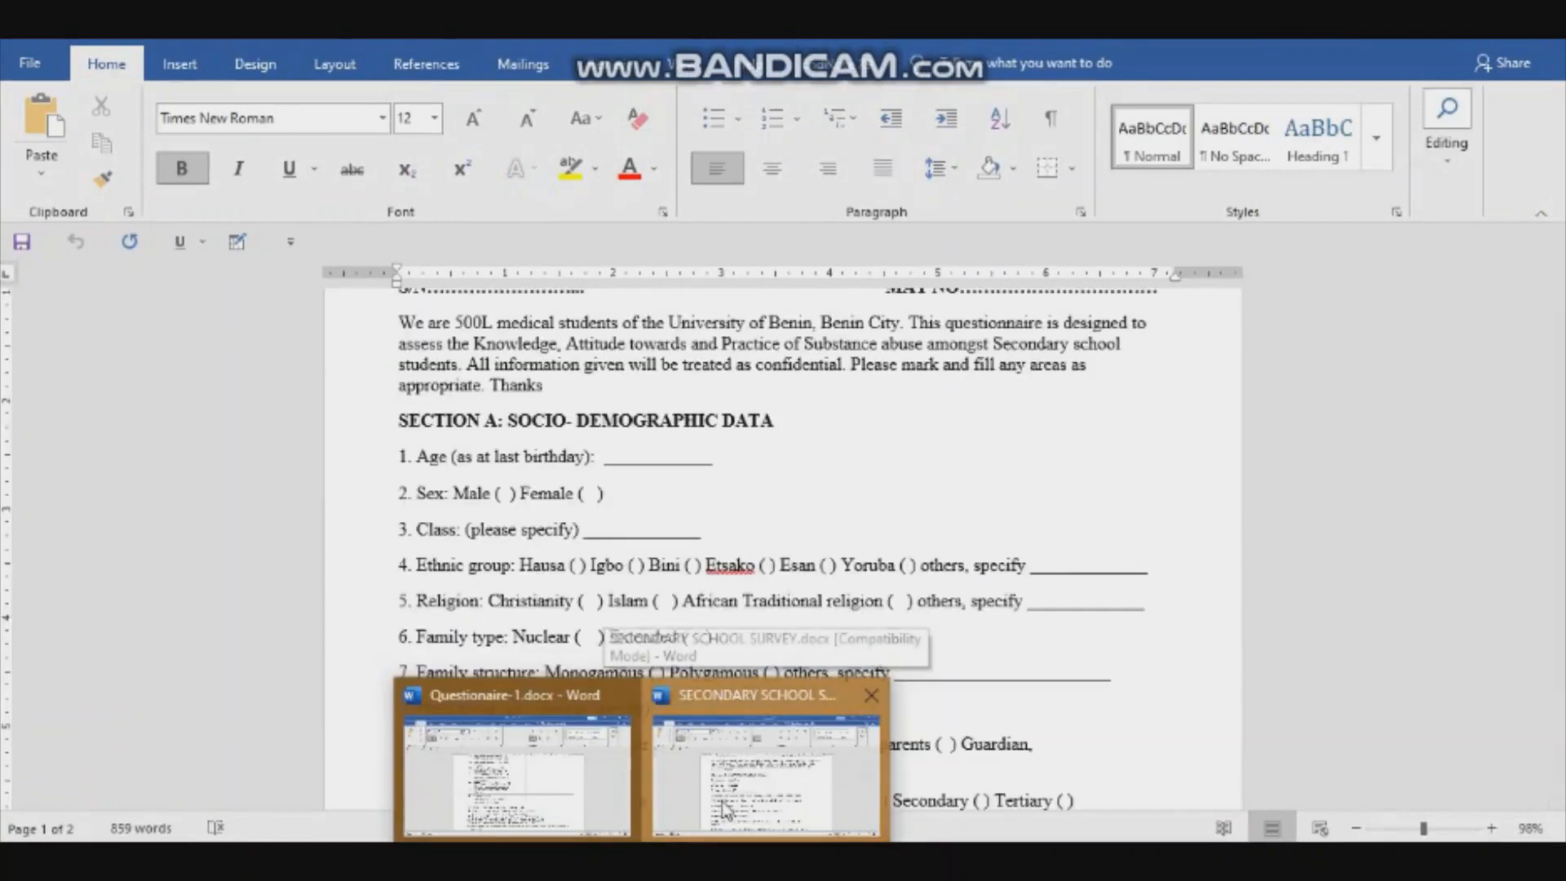
click(723, 807)
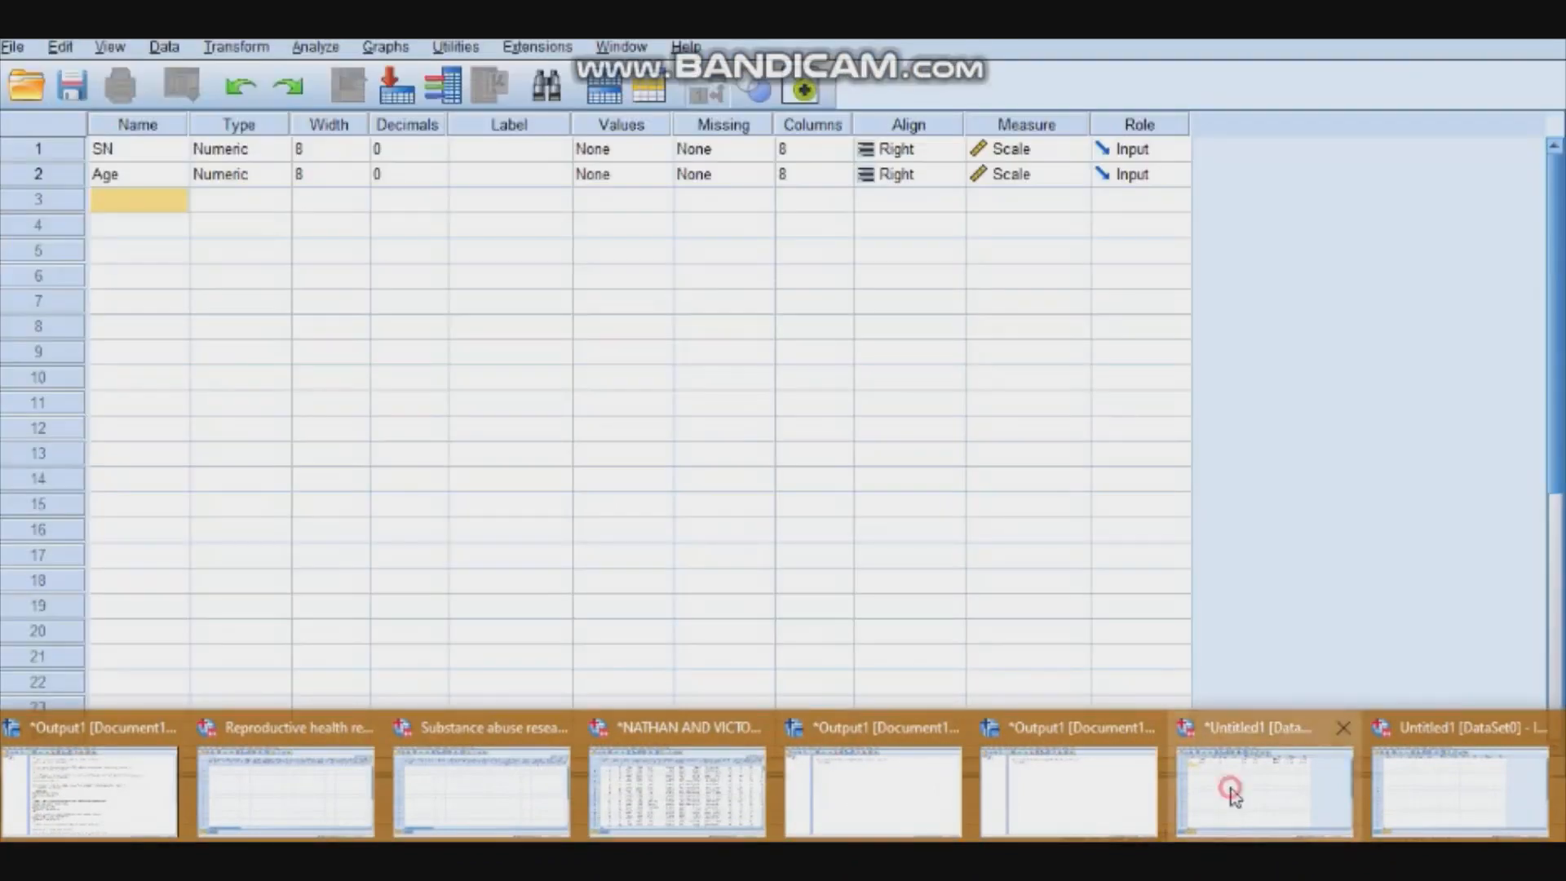
click(1230, 797)
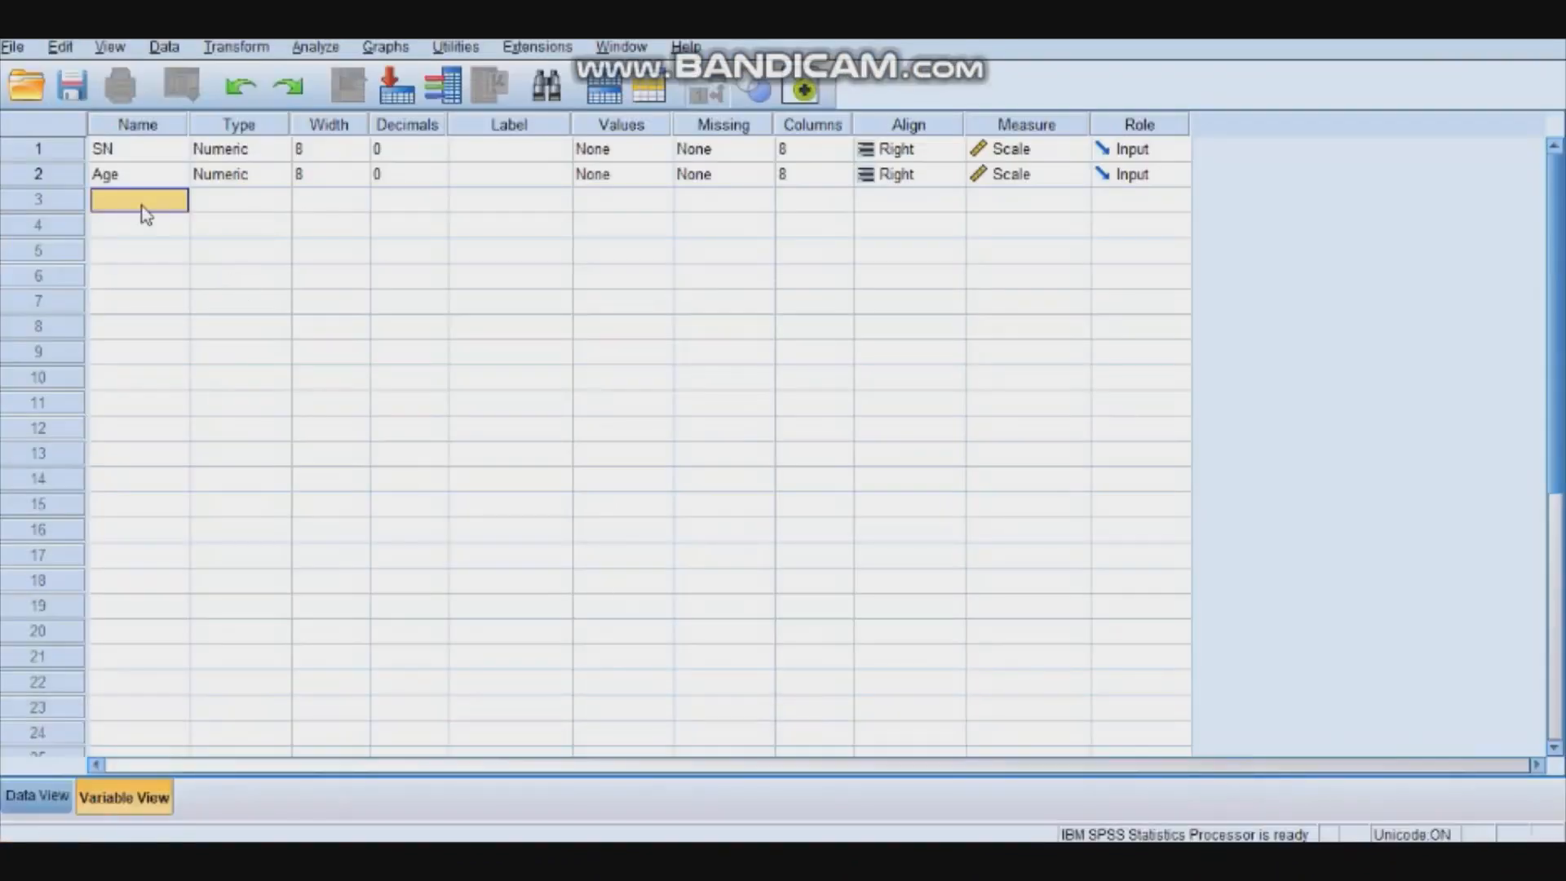
Add a third variable named Sex and set its decimals to 0
text(cClass)
key(BackSpace)
key(BackSpace)
key(BackSpace)
key(BackSpace)
key(BackSpace)
text(Sex)
click(237, 201)
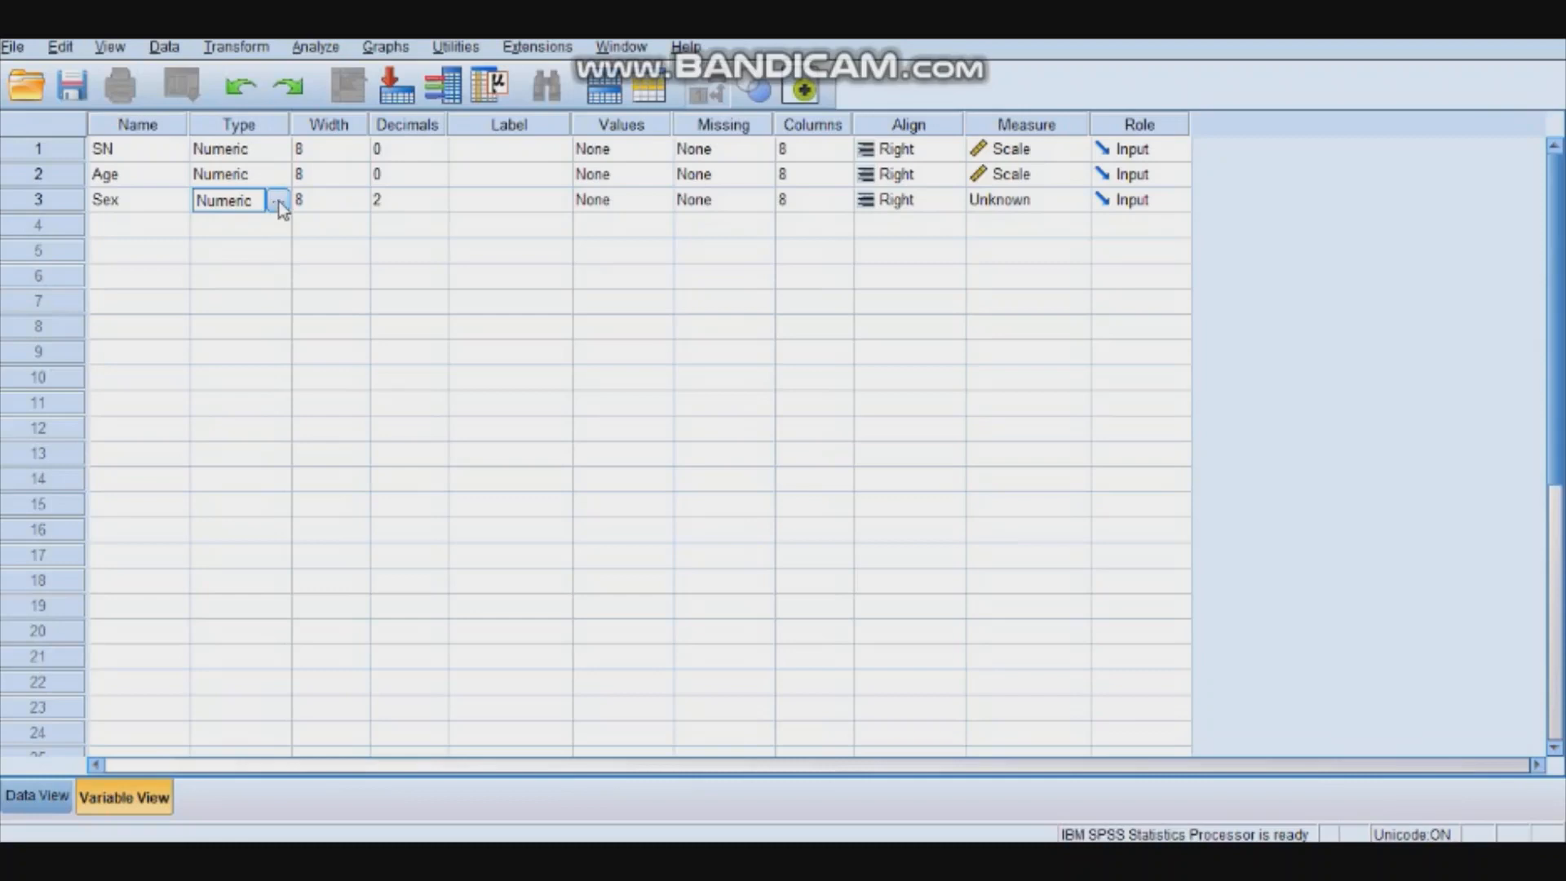
double_click(441, 206)
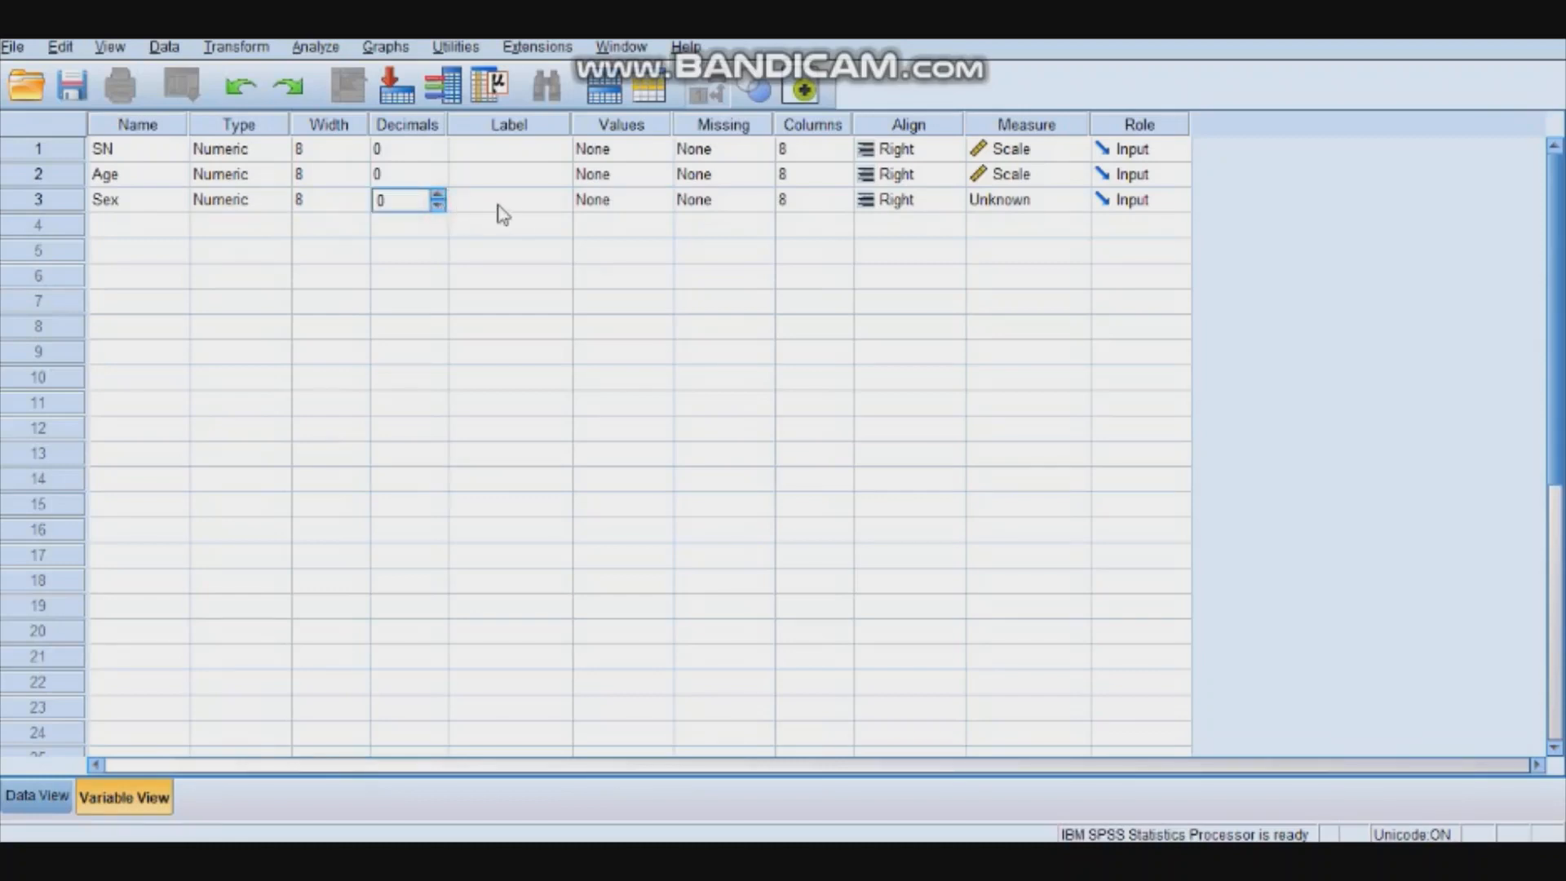
Give the Sex variable the label "Sex of respodents"
click(471, 204)
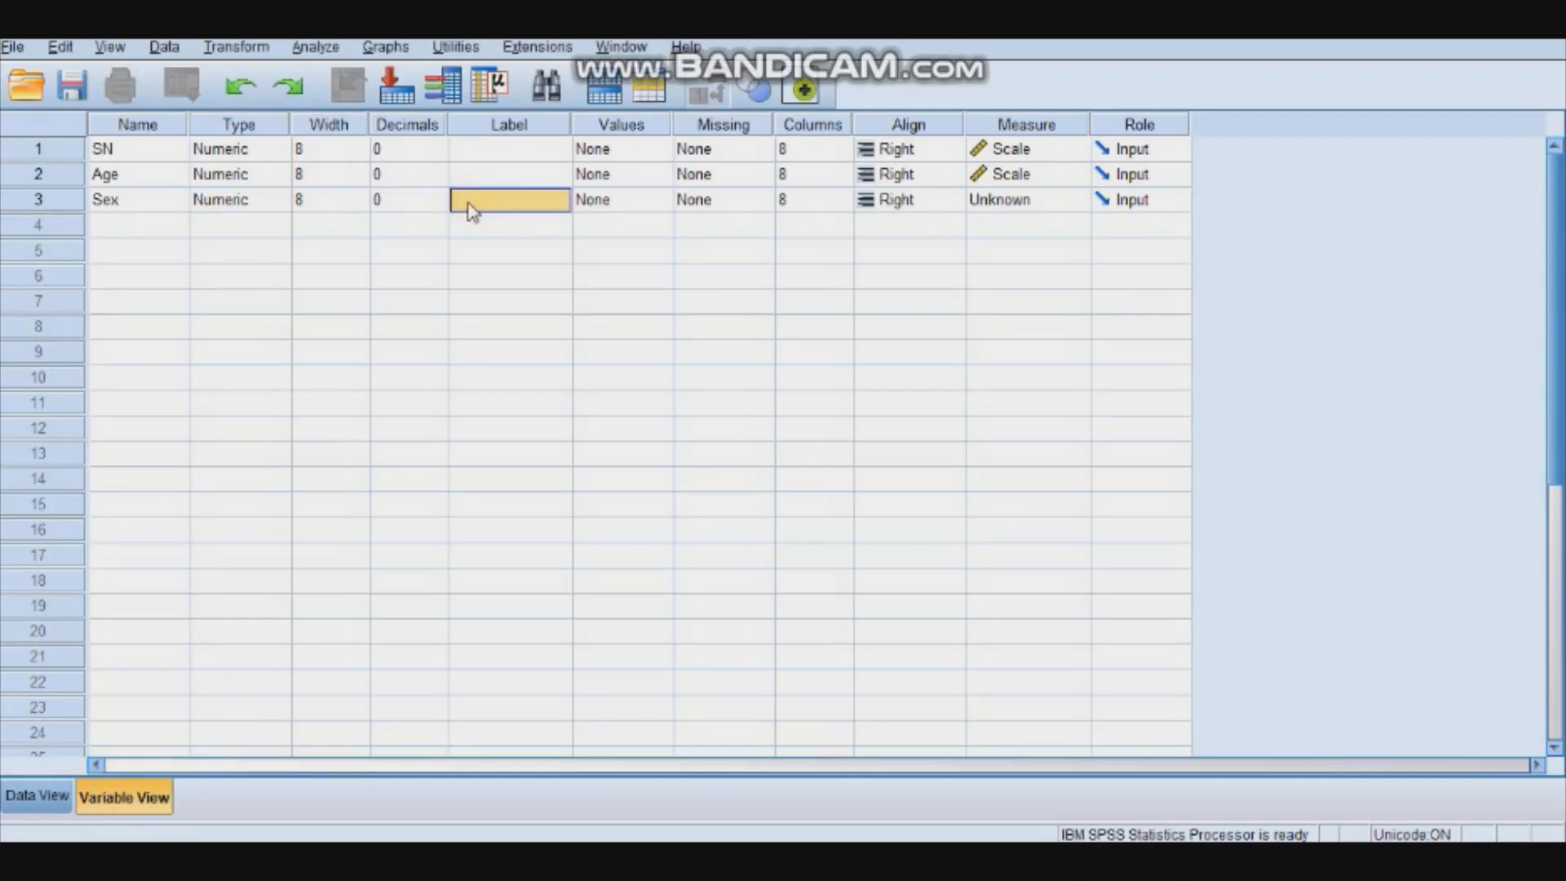
text(S)
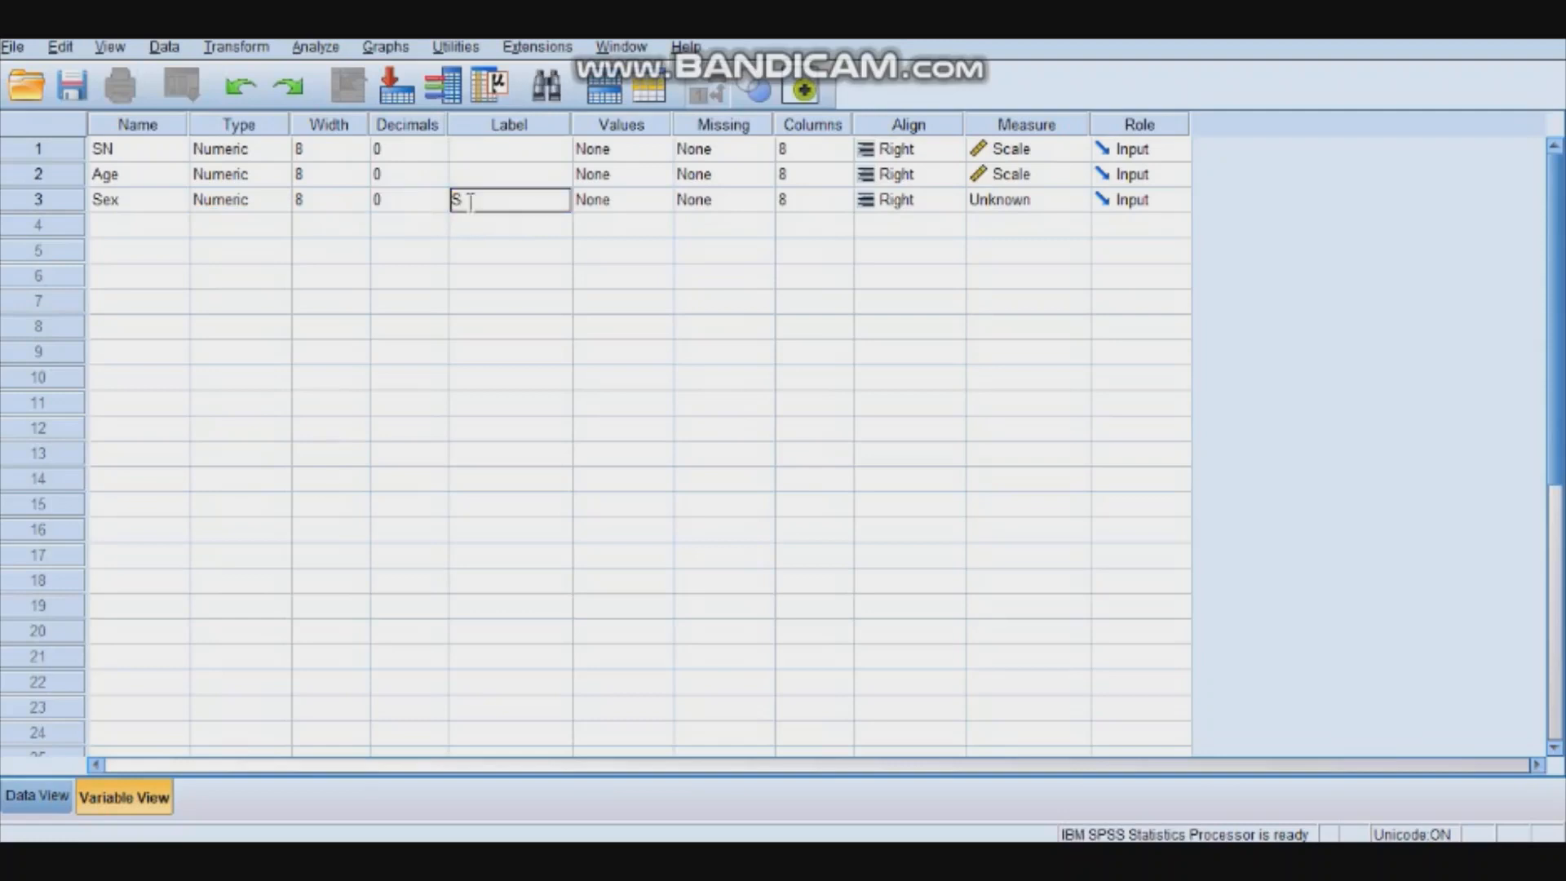
text(ex of resp)
key(BackSpace)
text(dets)
click(551, 199)
text(nts)
Give the Age variable the label "Age of respodents"
click(483, 173)
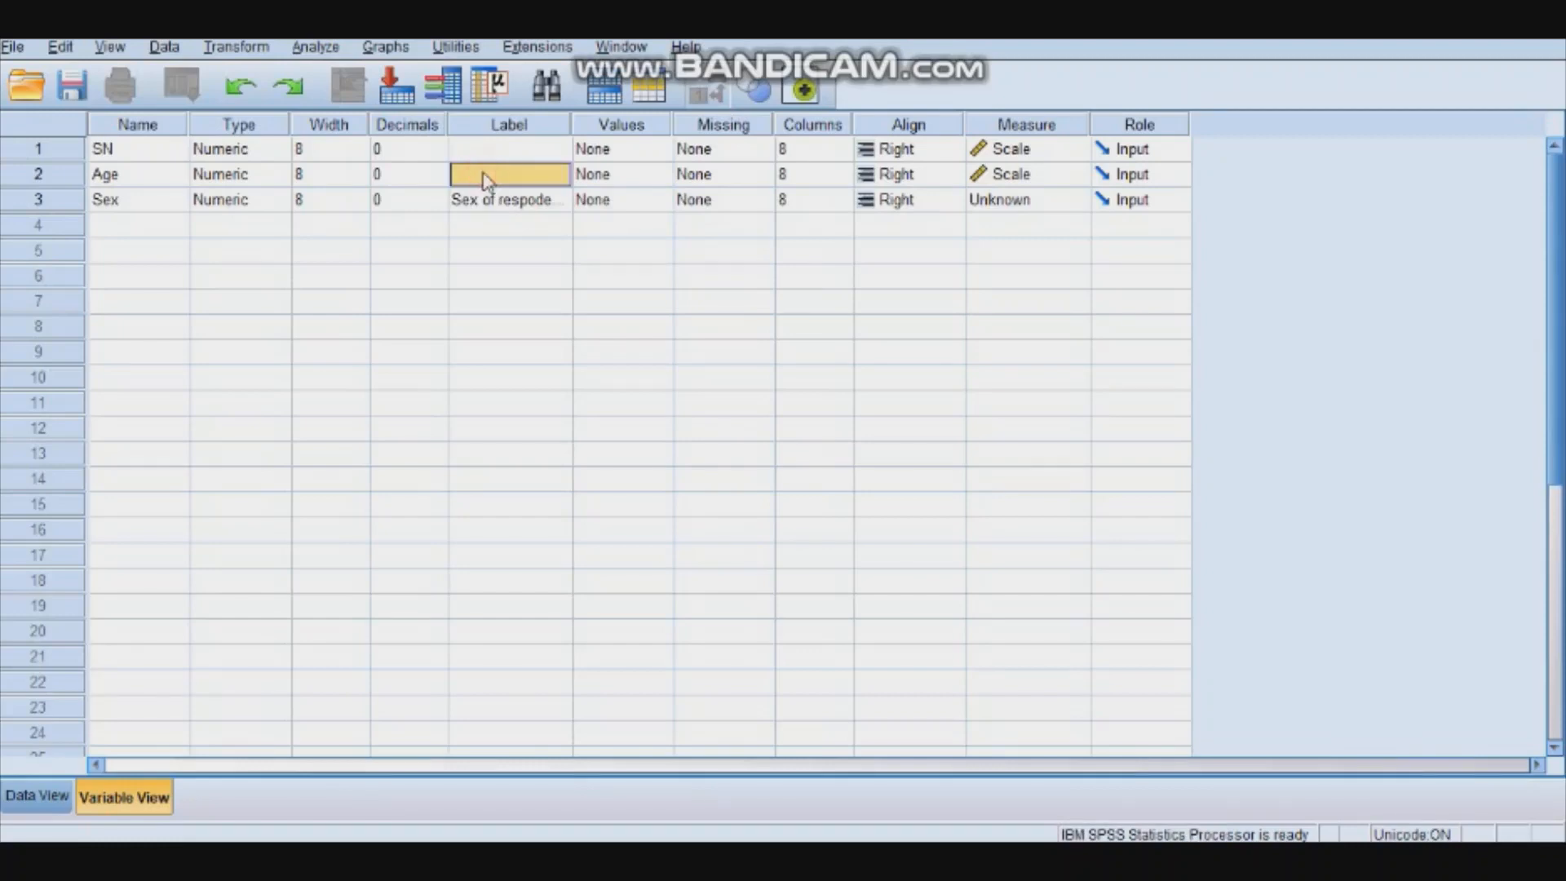
text(A)
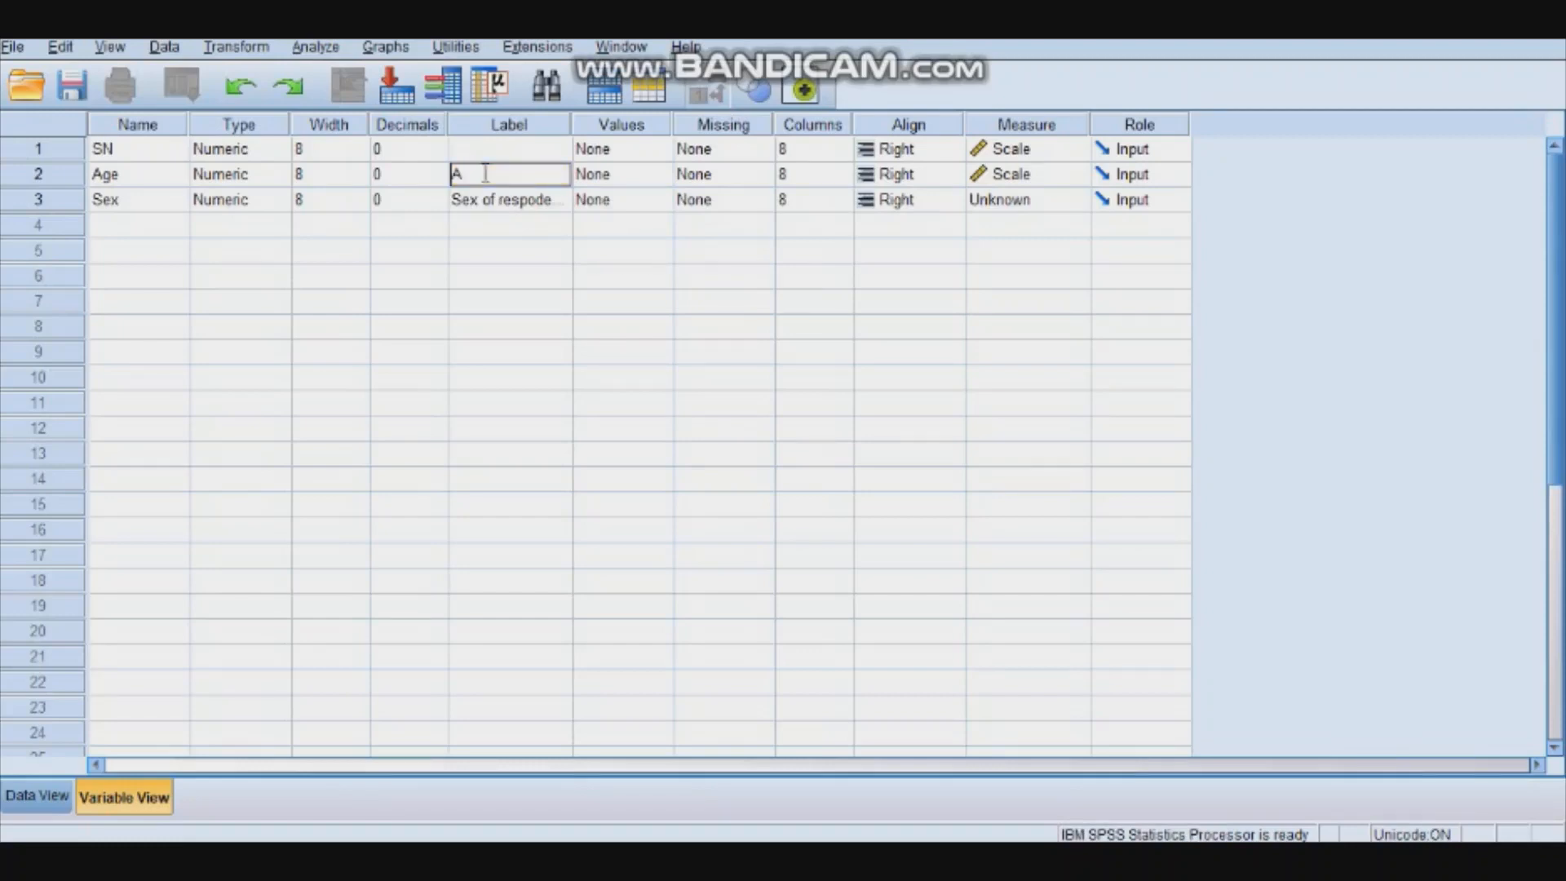
text(ge of respodents)
click(552, 174)
text(n)
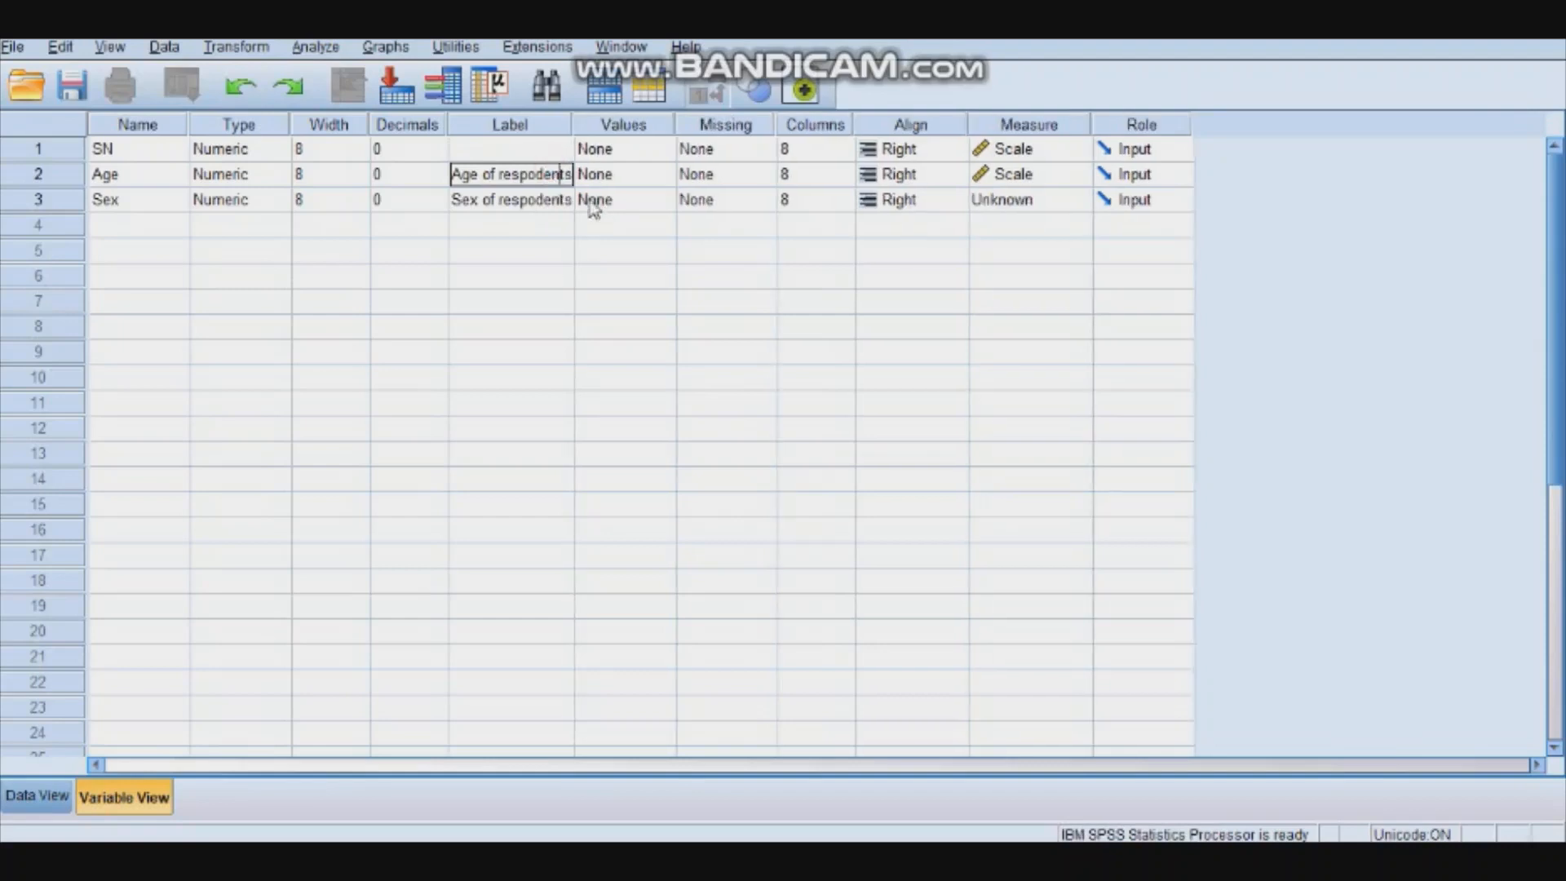
click(551, 206)
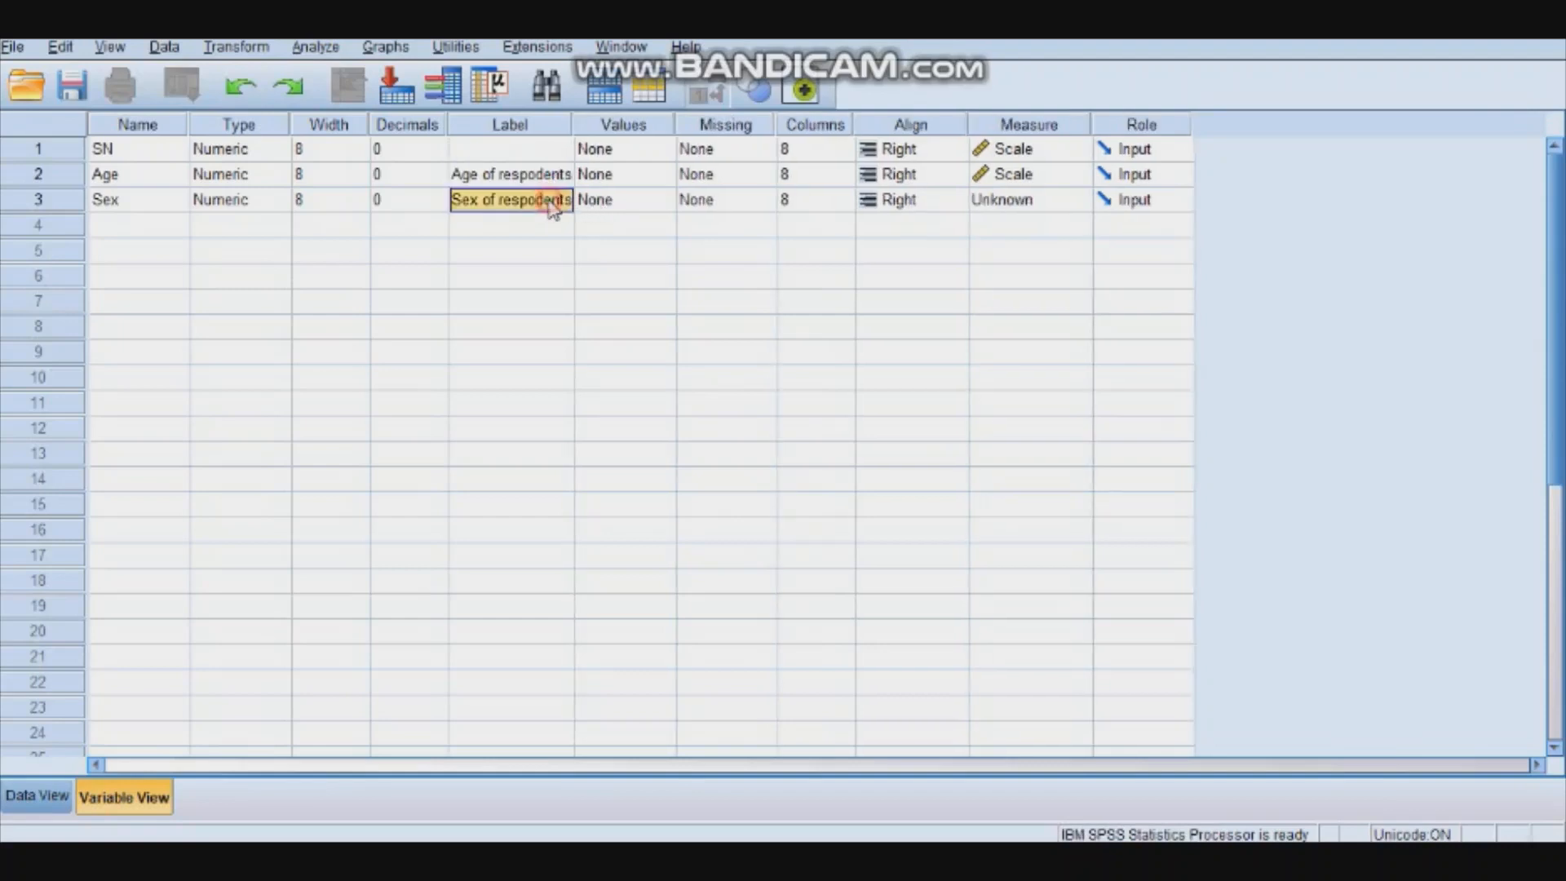
Define the value labels of the Sex variable as 1 = Male and 2 = Female
double_click(665, 203)
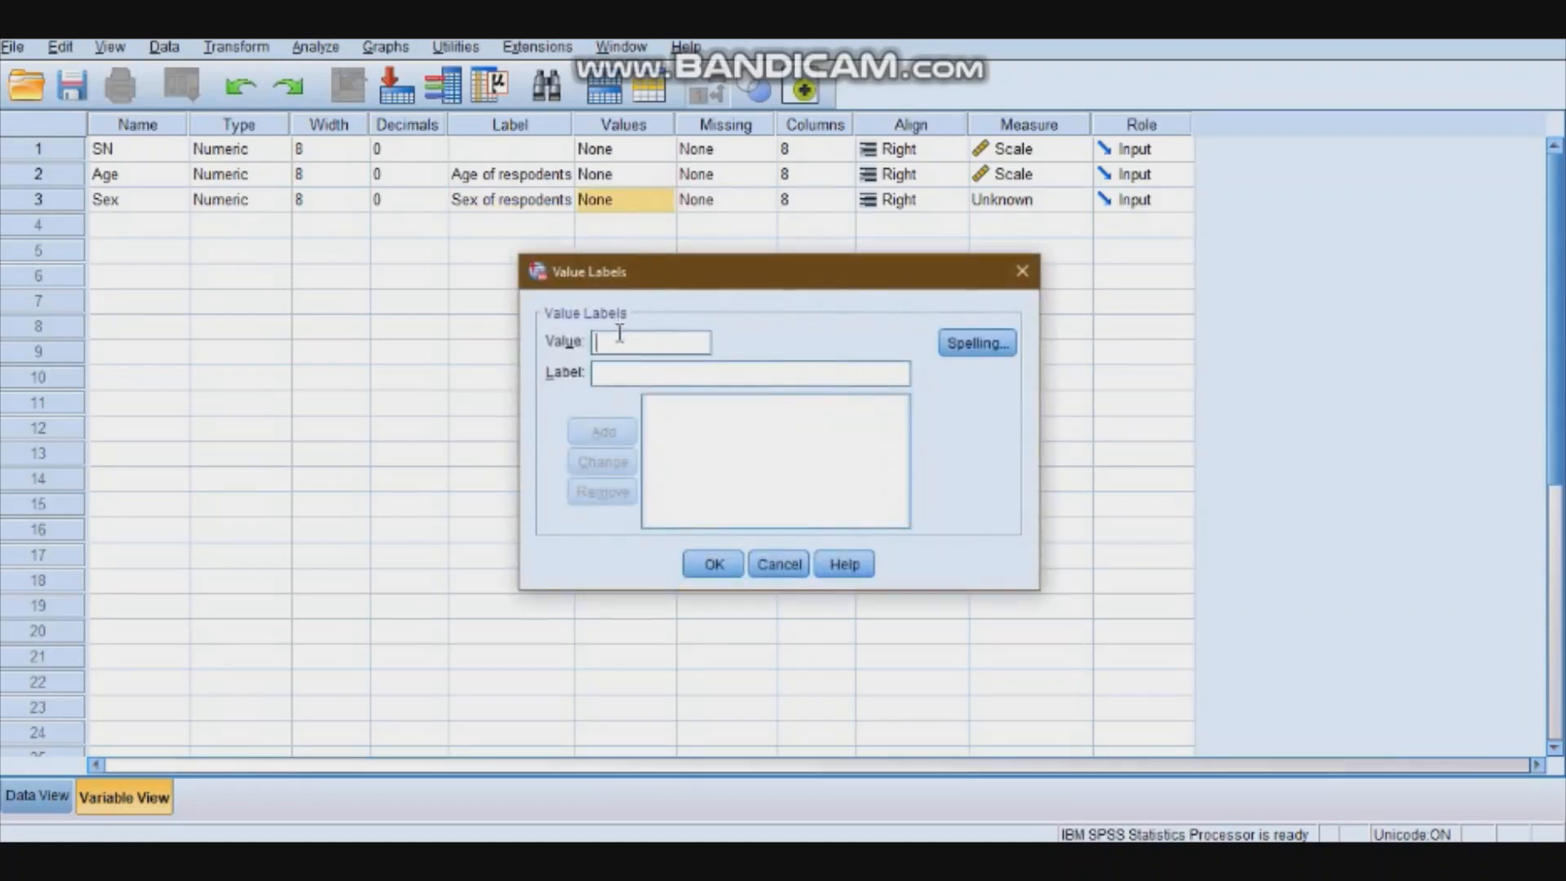
text(1)
click(629, 372)
text(Male)
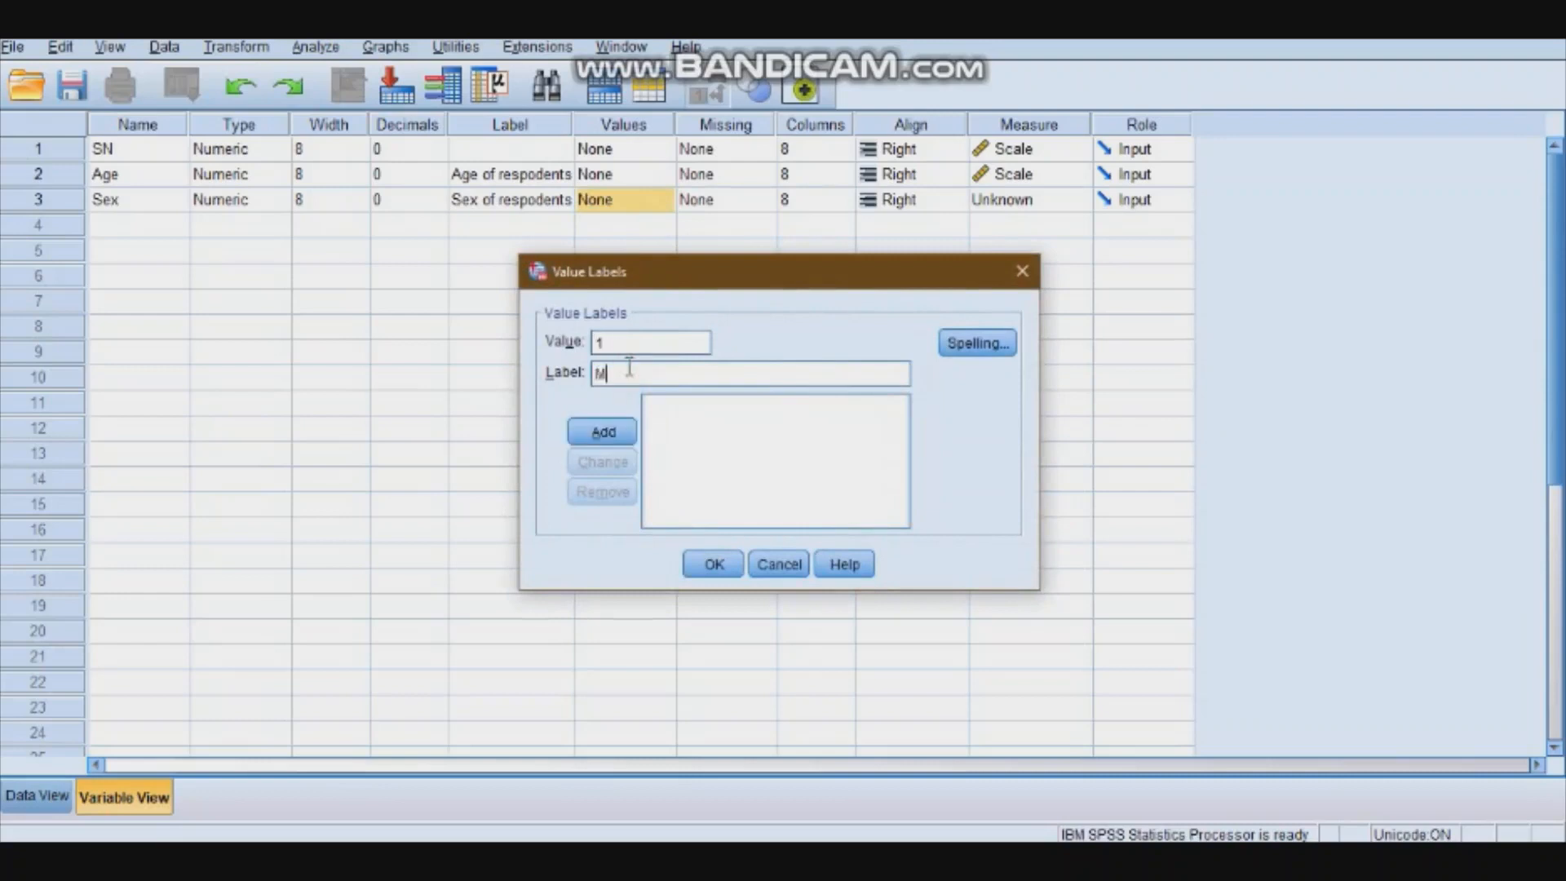
click(603, 434)
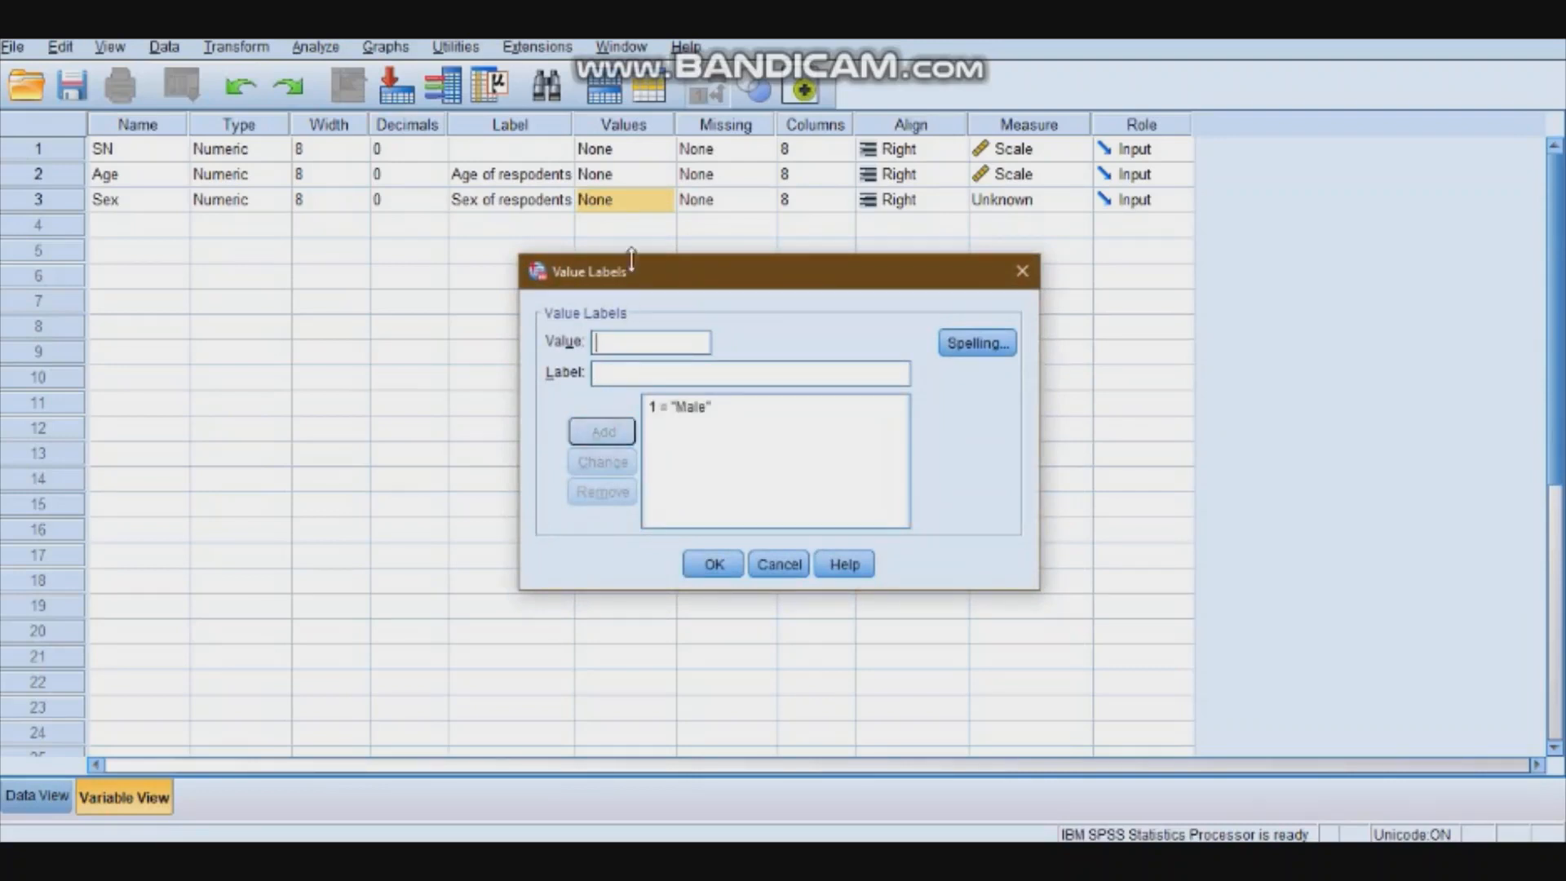
click(633, 344)
text(2)
click(628, 375)
text(F)
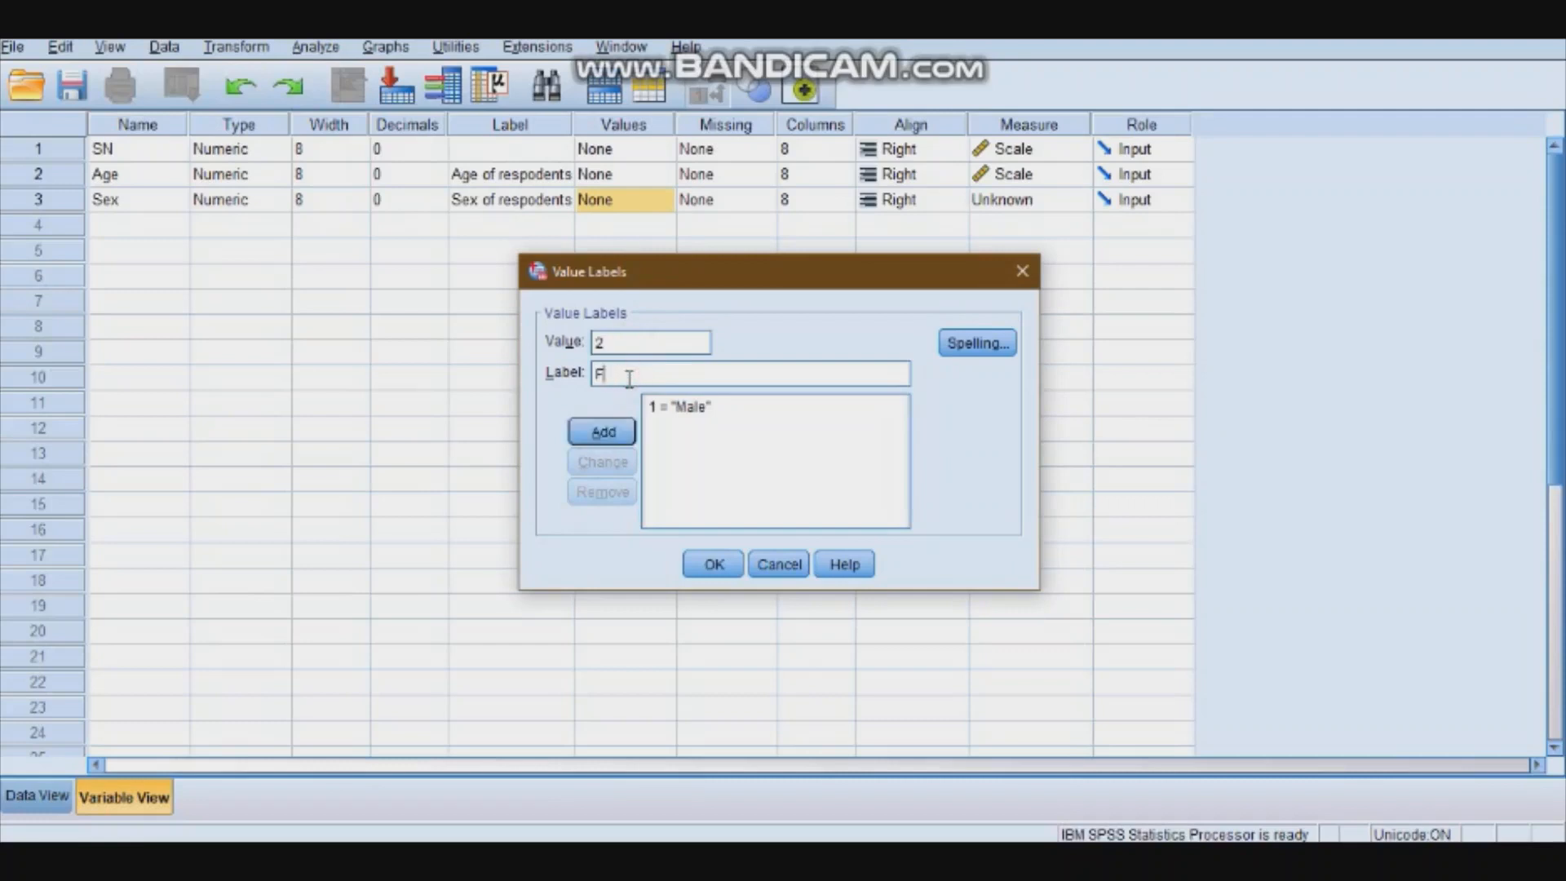
text(emale)
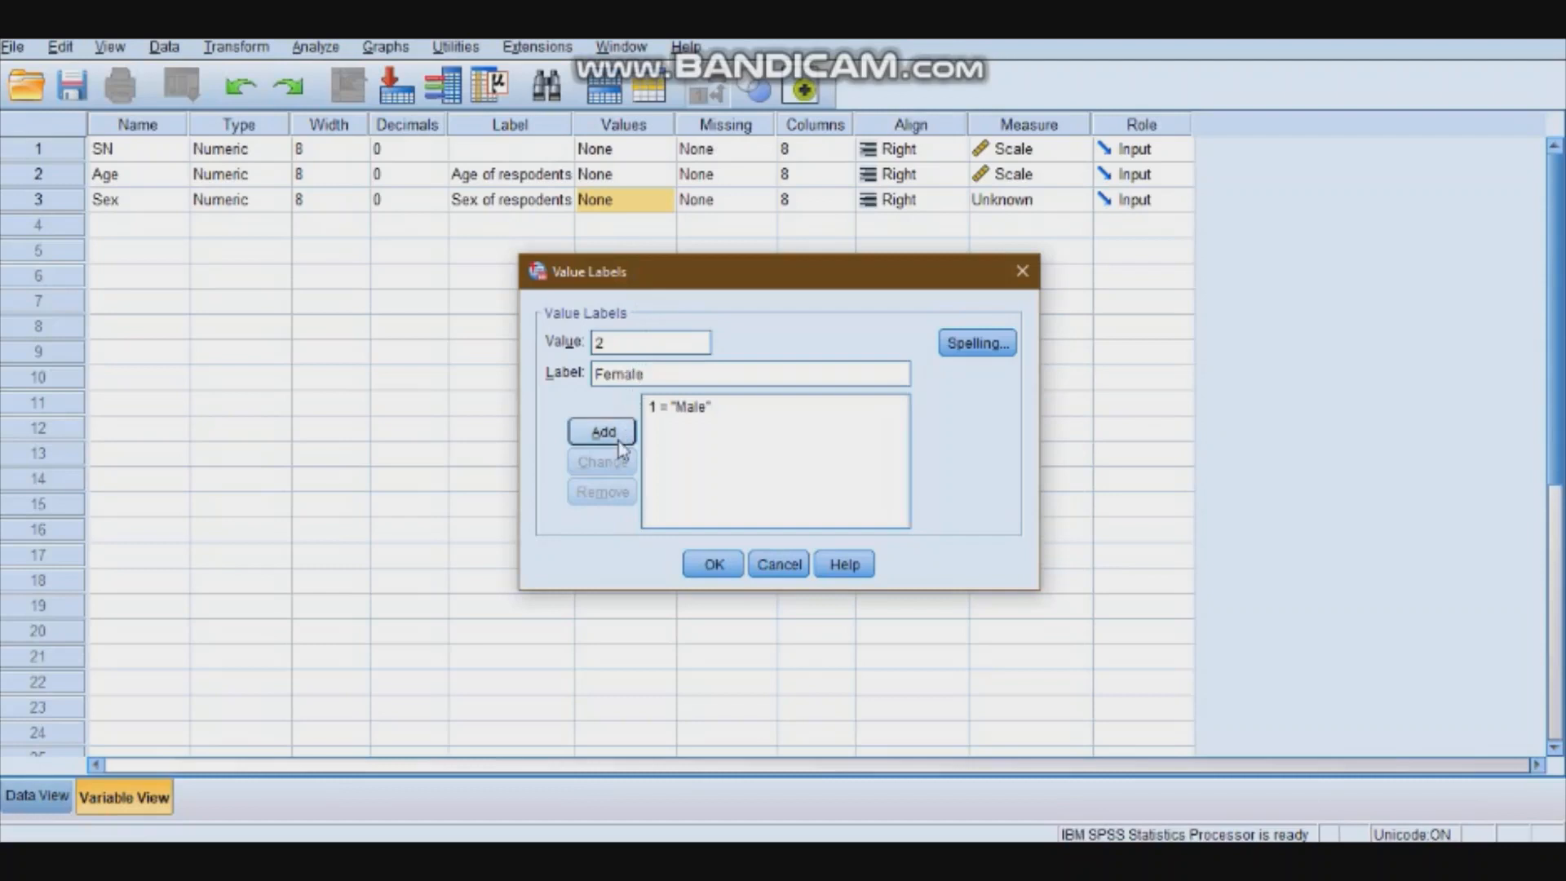
click(712, 564)
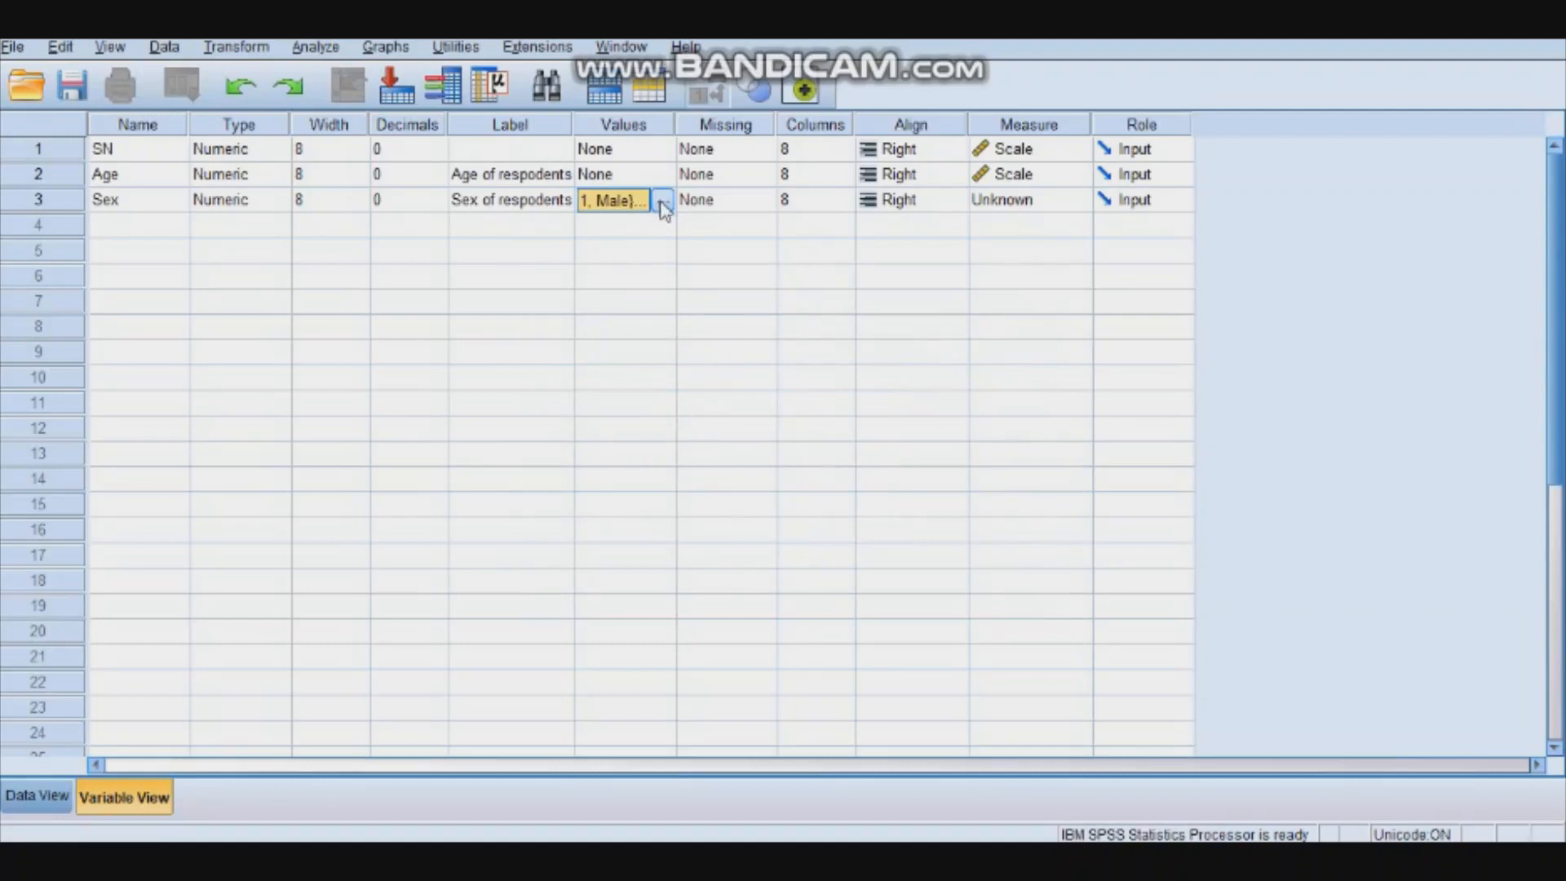
Set the measurement level of the Sex variable to Nominal
click(734, 203)
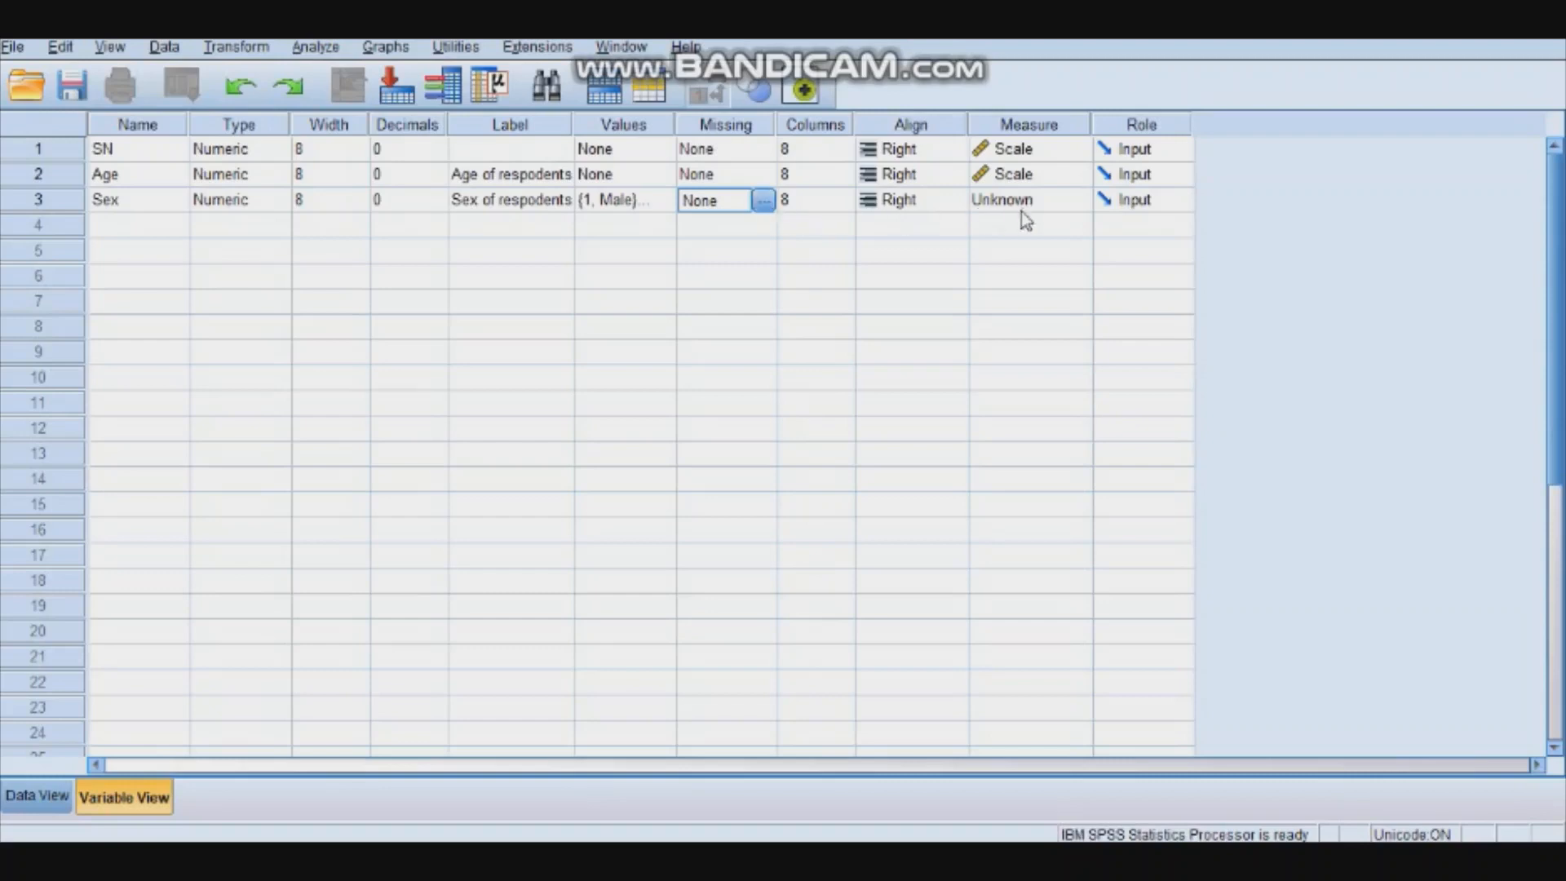
click(1049, 203)
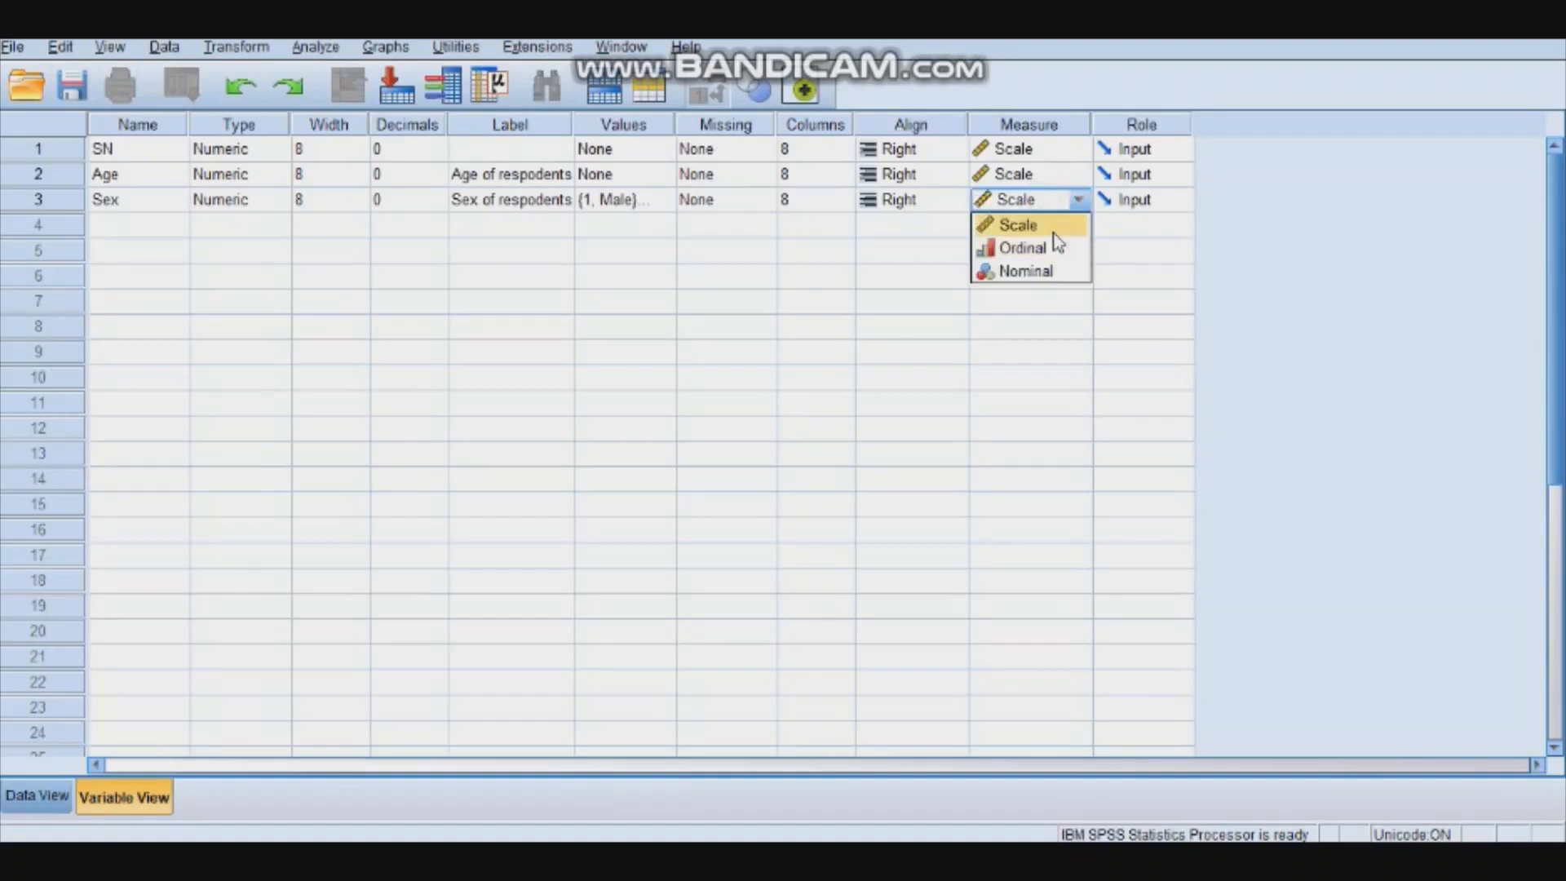
click(1055, 275)
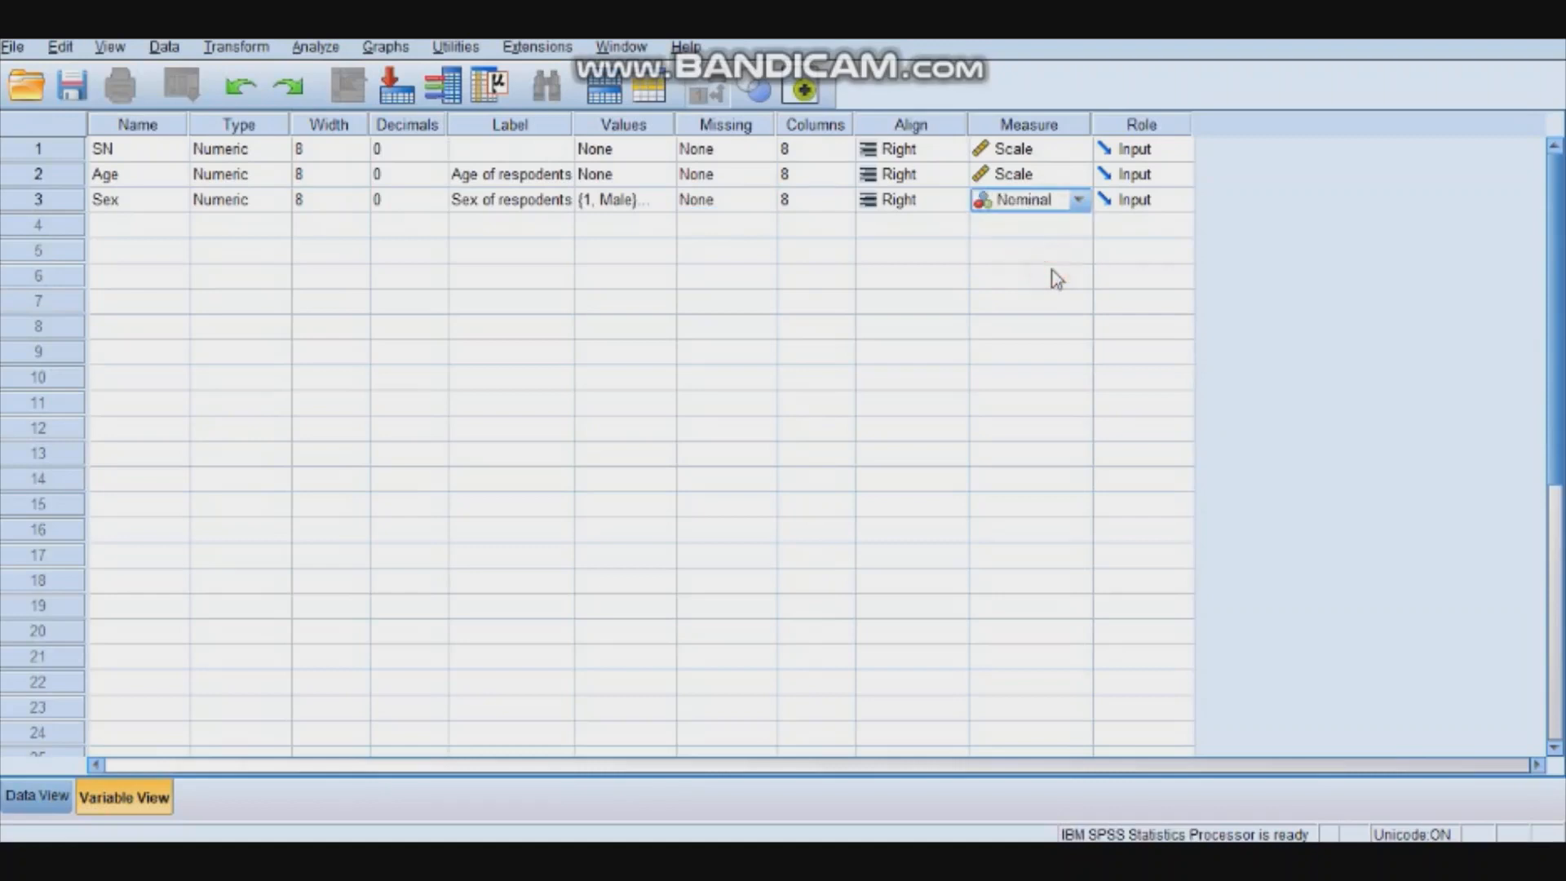
Consult question 3 of the secondary school questionnaire in Word and return to the untitled SPSS dataset
key(alt+Tab)
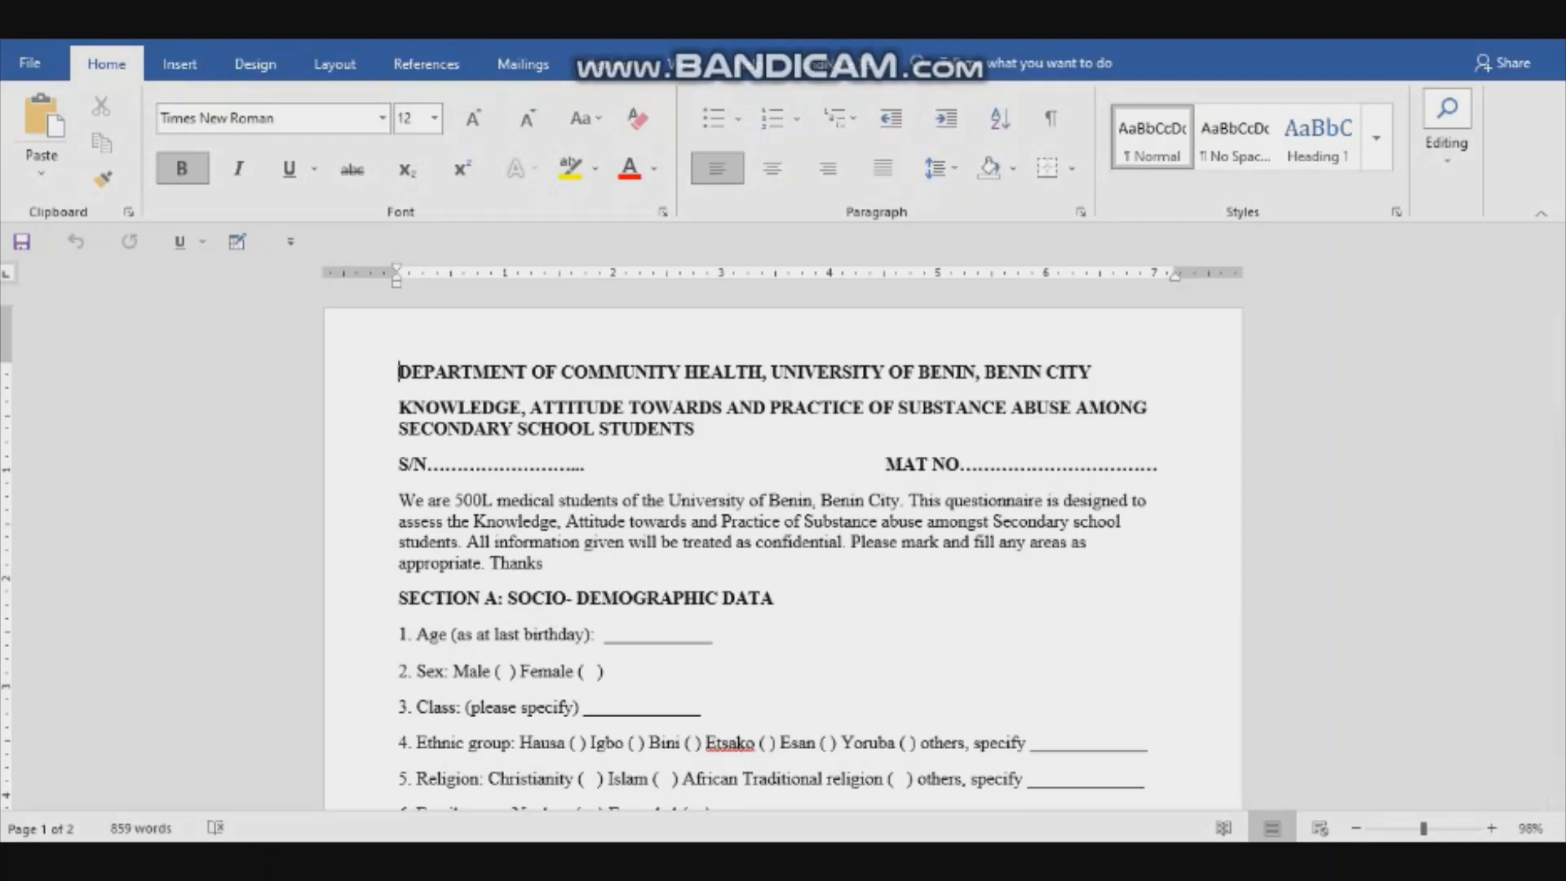
mouse_move(892, 857)
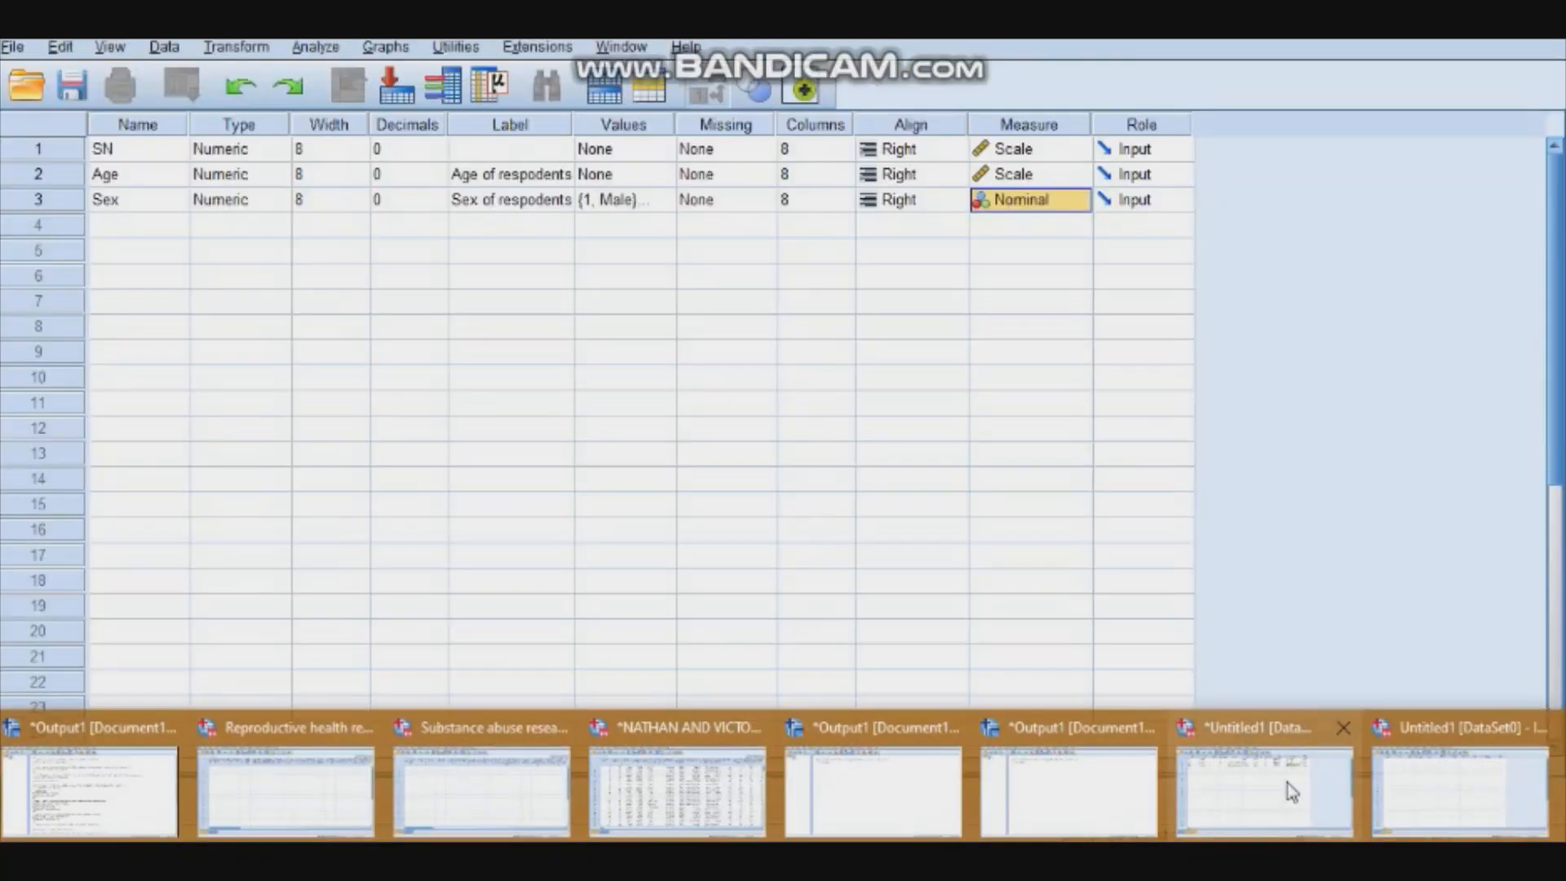
click(1286, 786)
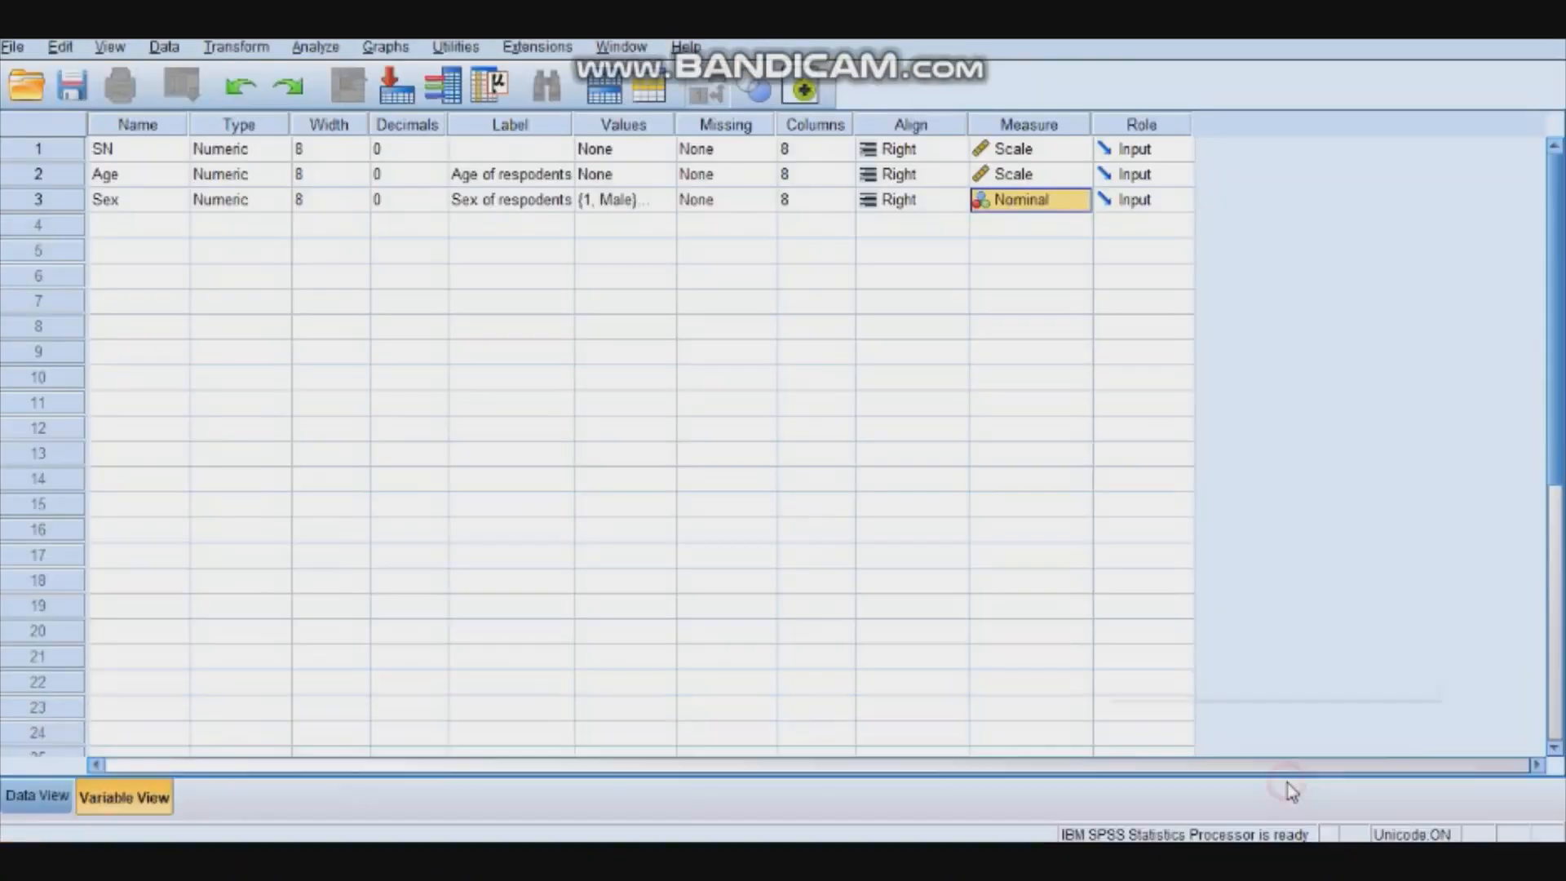
Add a fourth variable named Class and set its decimals to 0
click(151, 226)
click(158, 225)
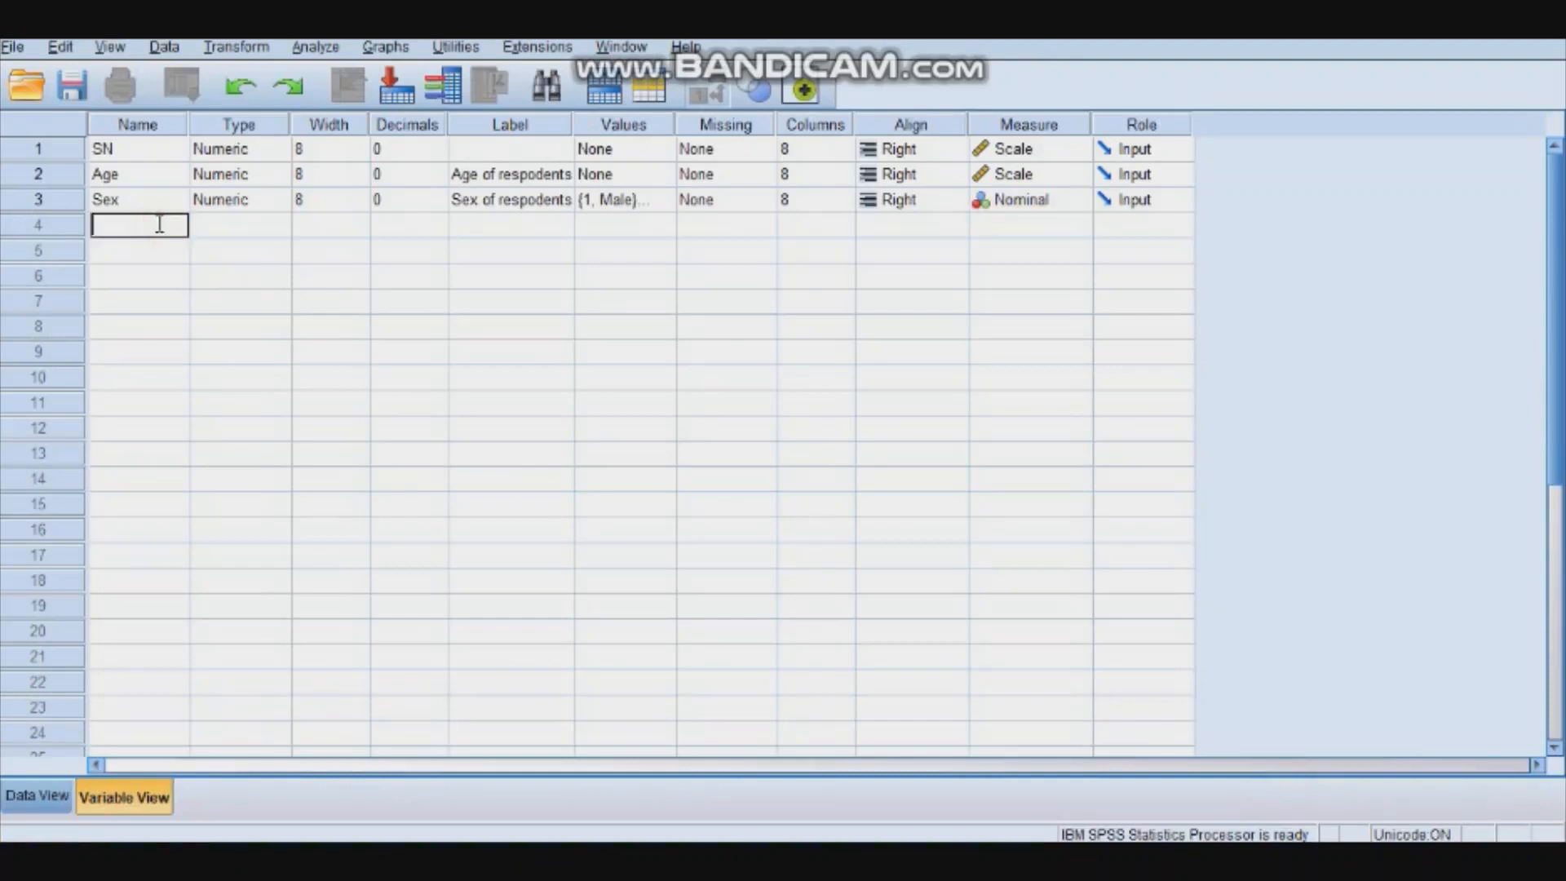
text(Class)
click(227, 230)
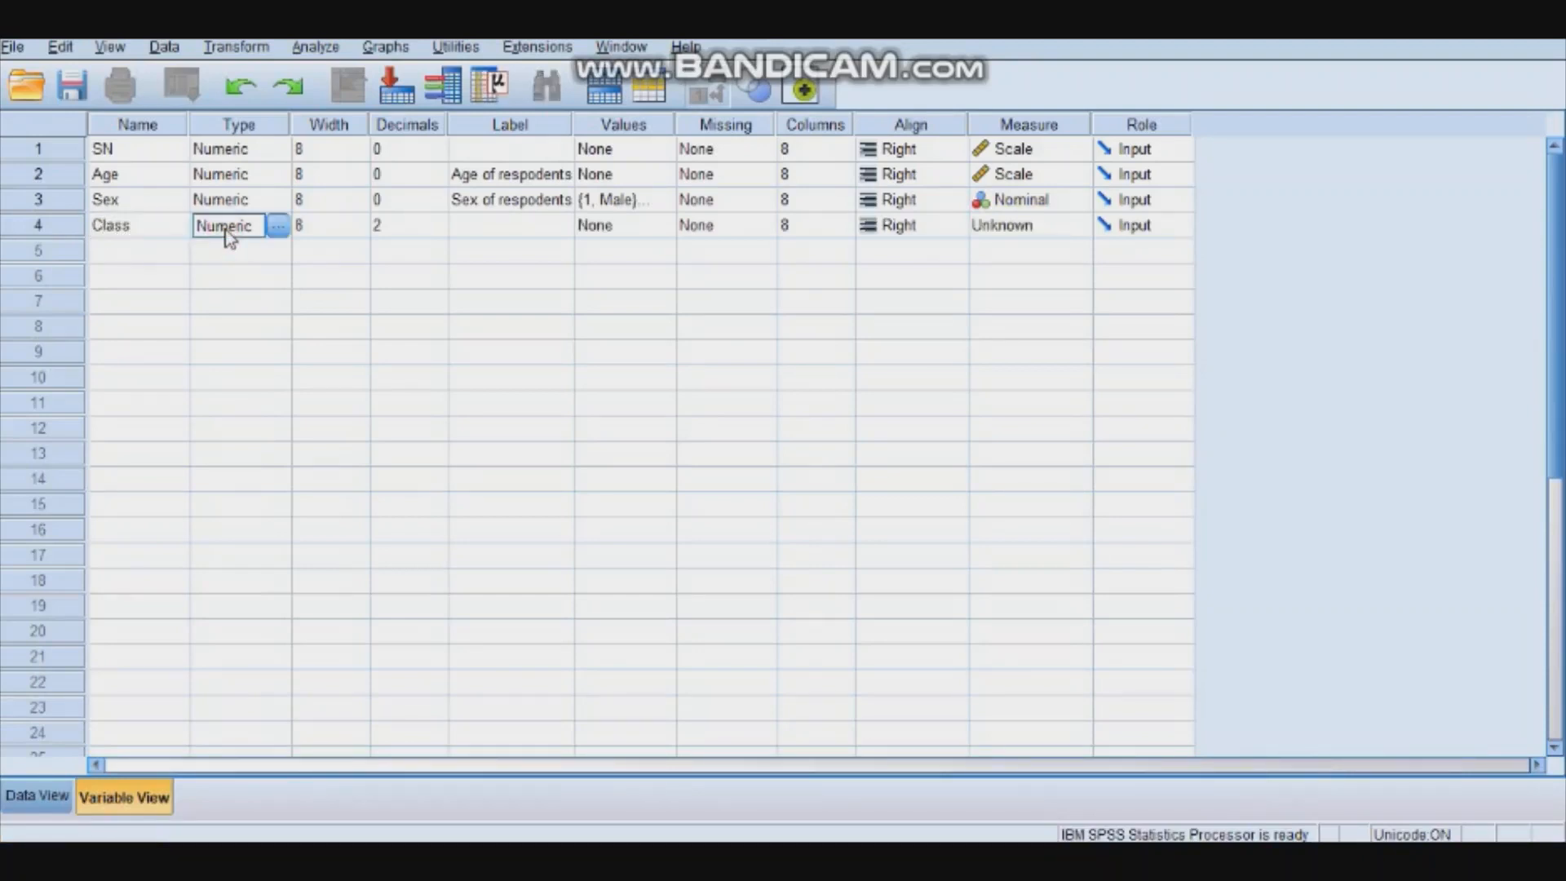
click(441, 231)
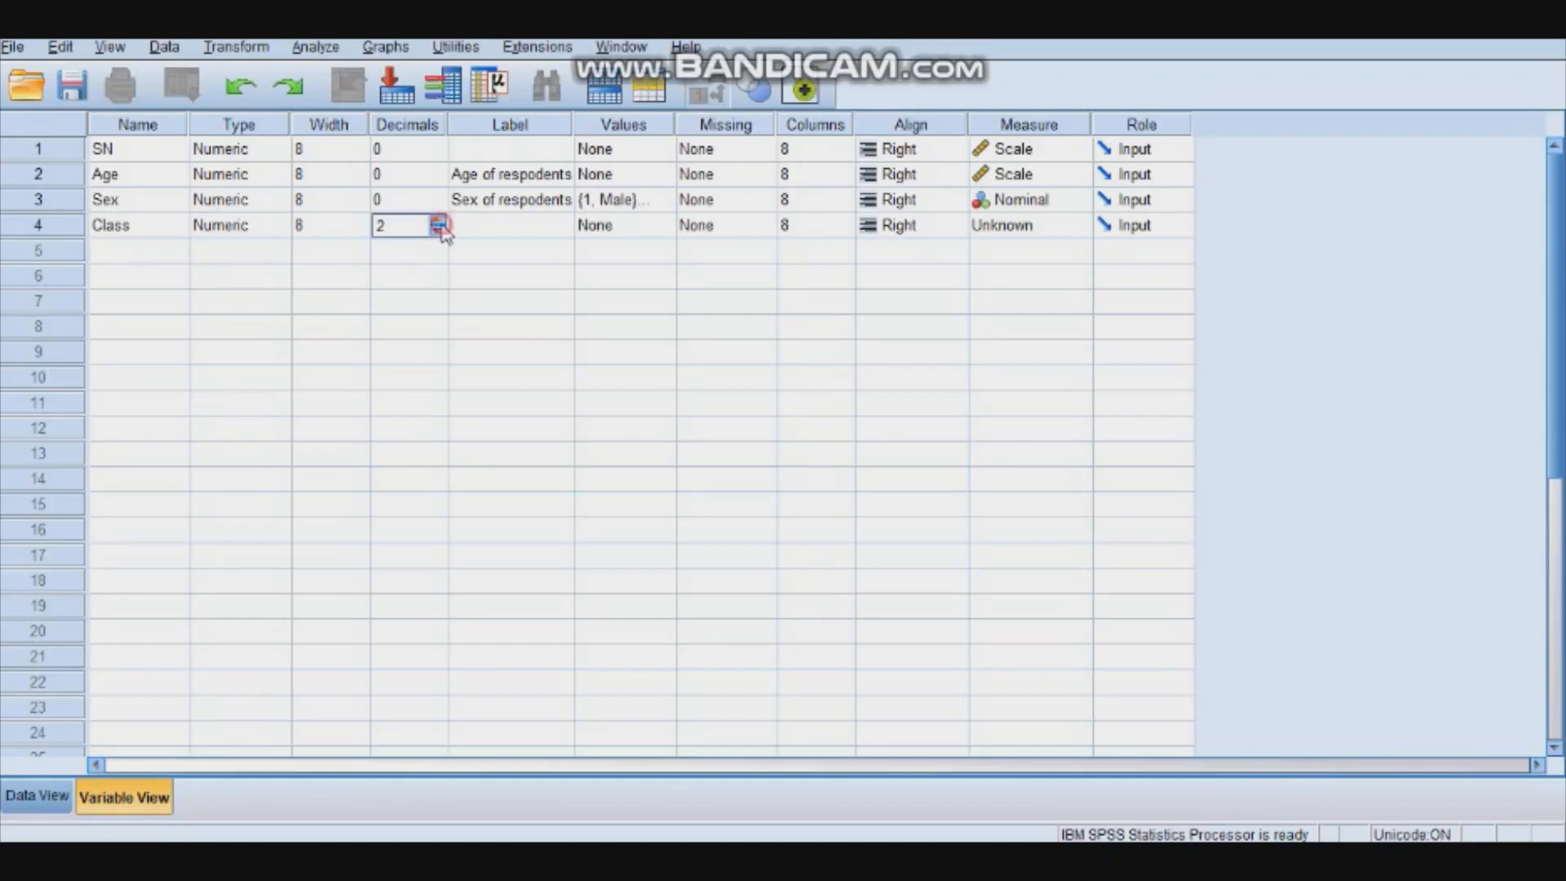
click(438, 232)
click(438, 231)
Give the Class variable the label "Class of respondents"
click(489, 233)
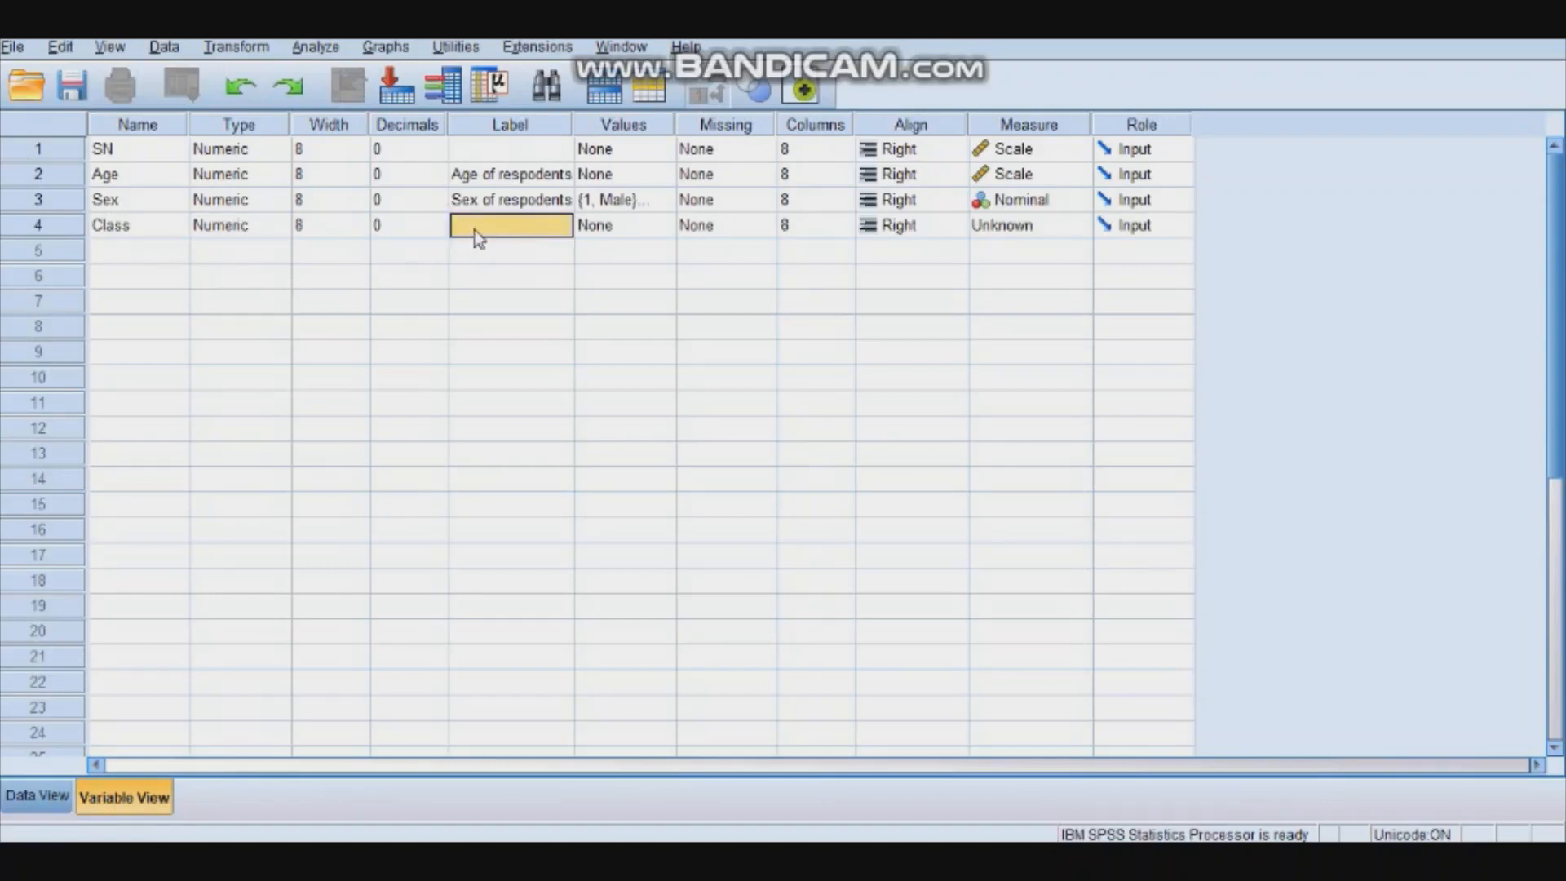
click(473, 224)
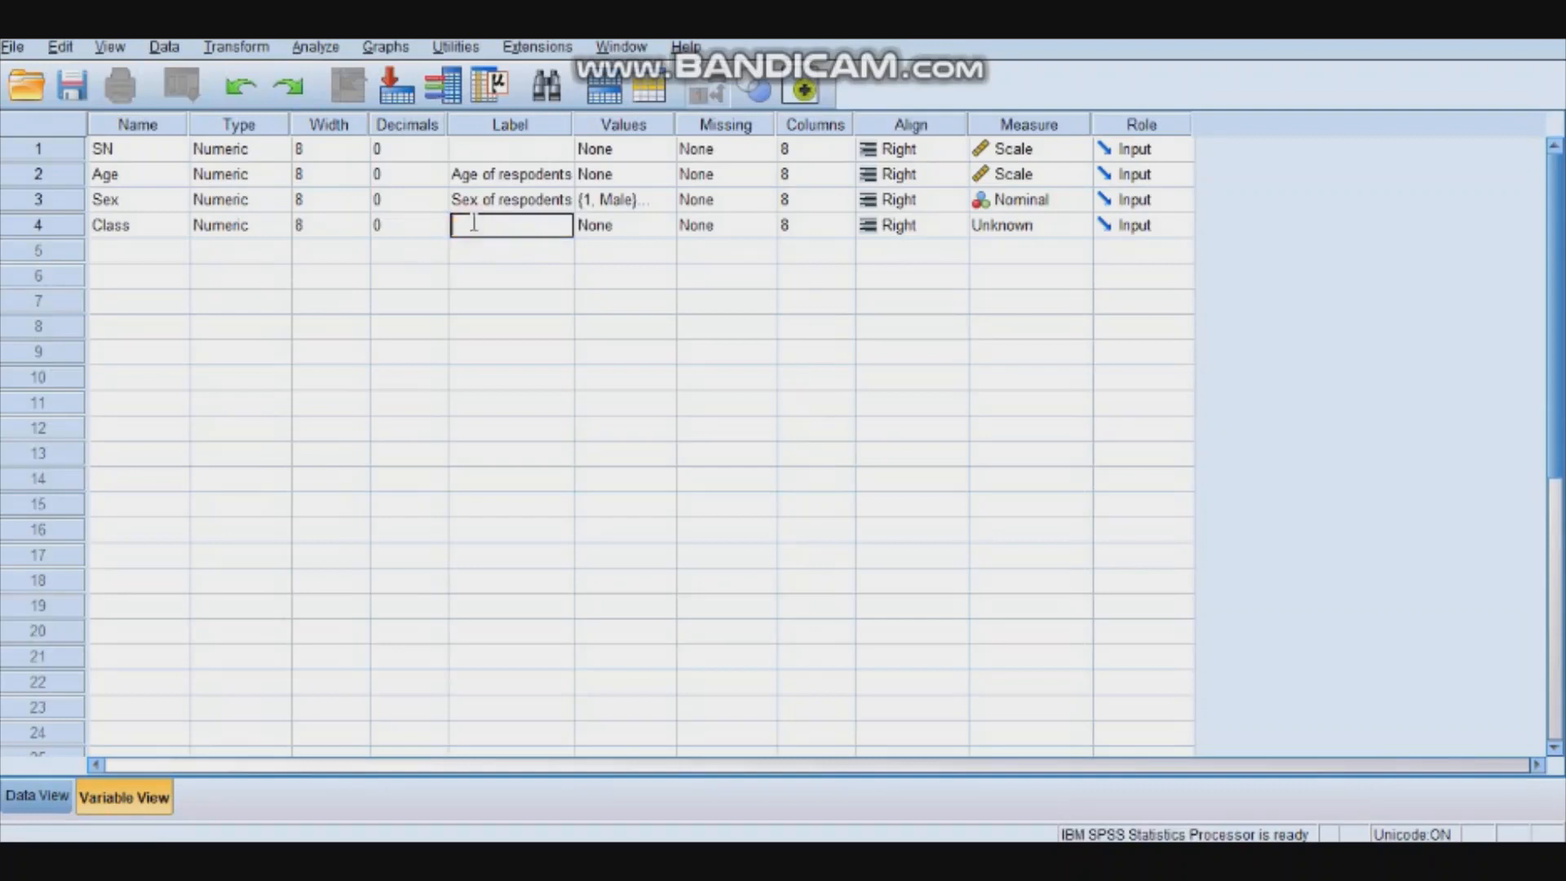
text(Class of respondent)
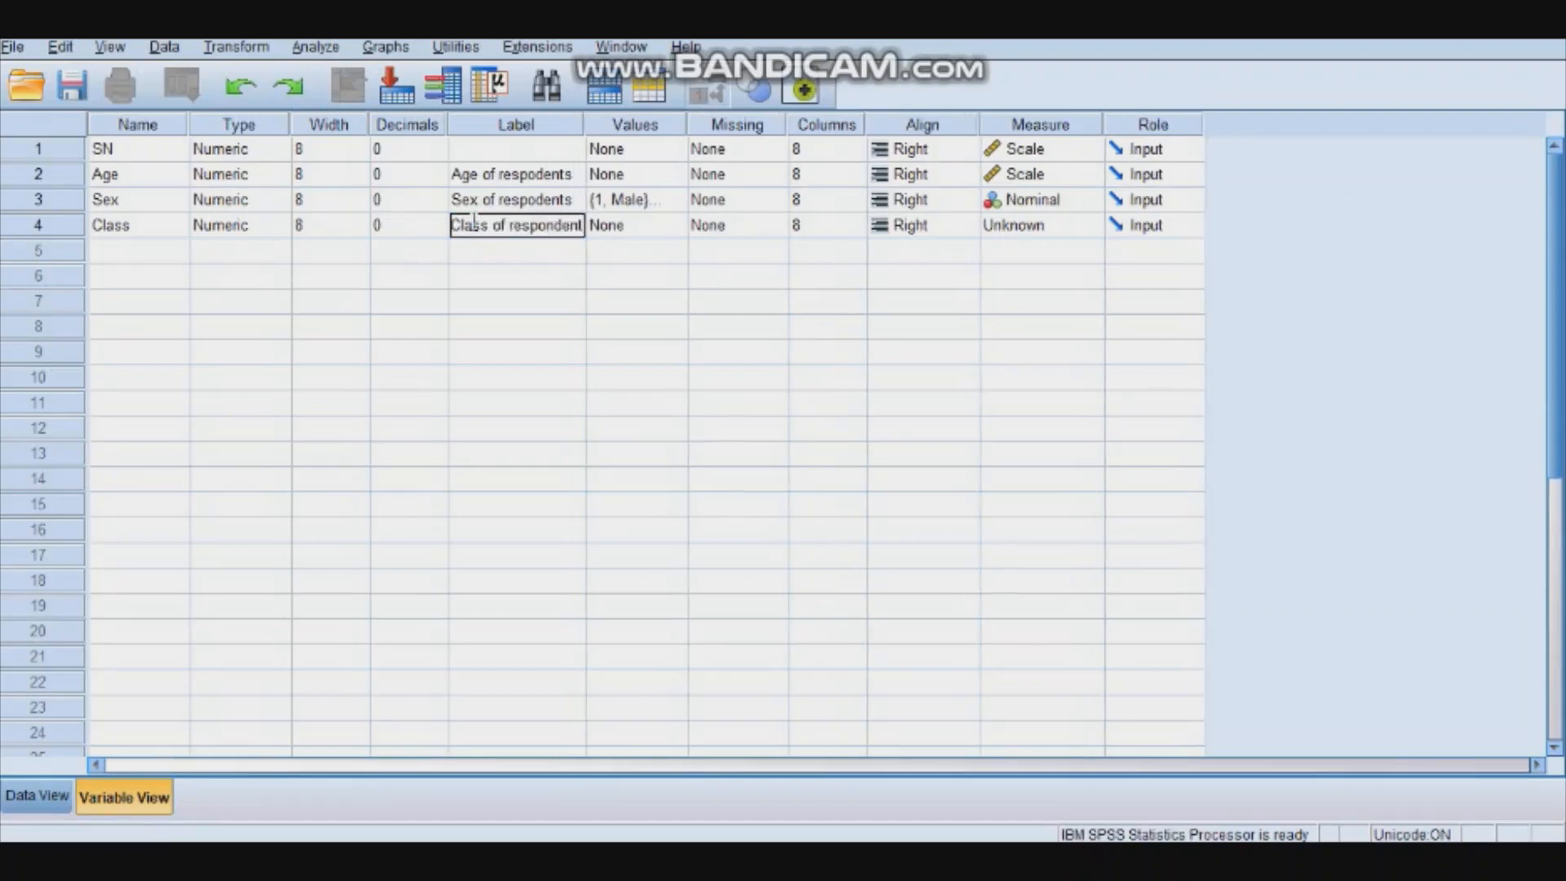
text(s)
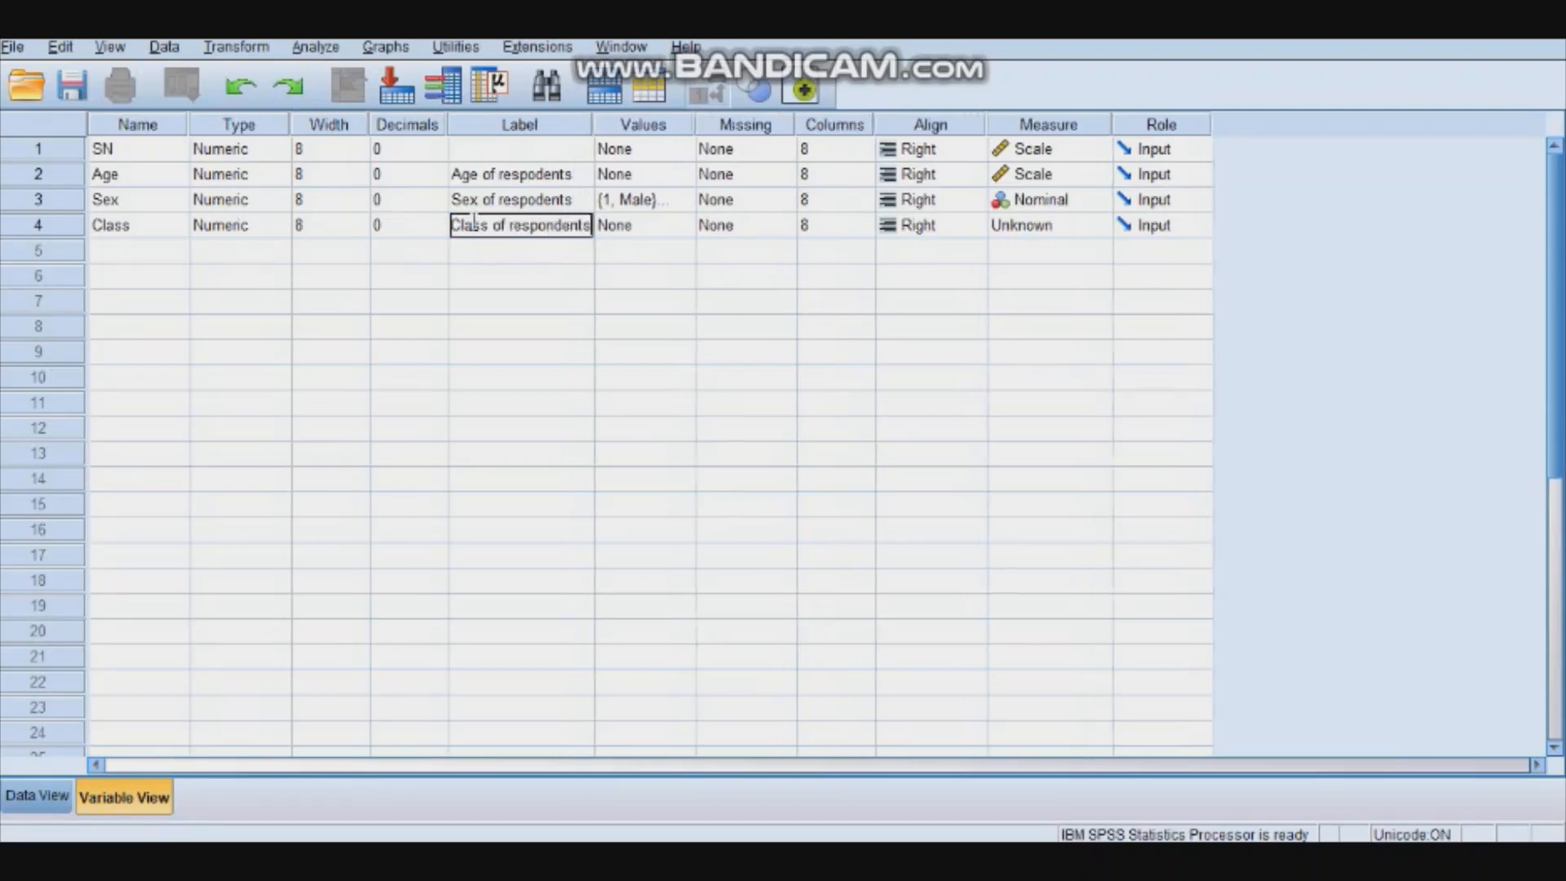
Open the value labels of the Class variable and add value 1 with the label "Jss 1"
click(624, 233)
click(684, 229)
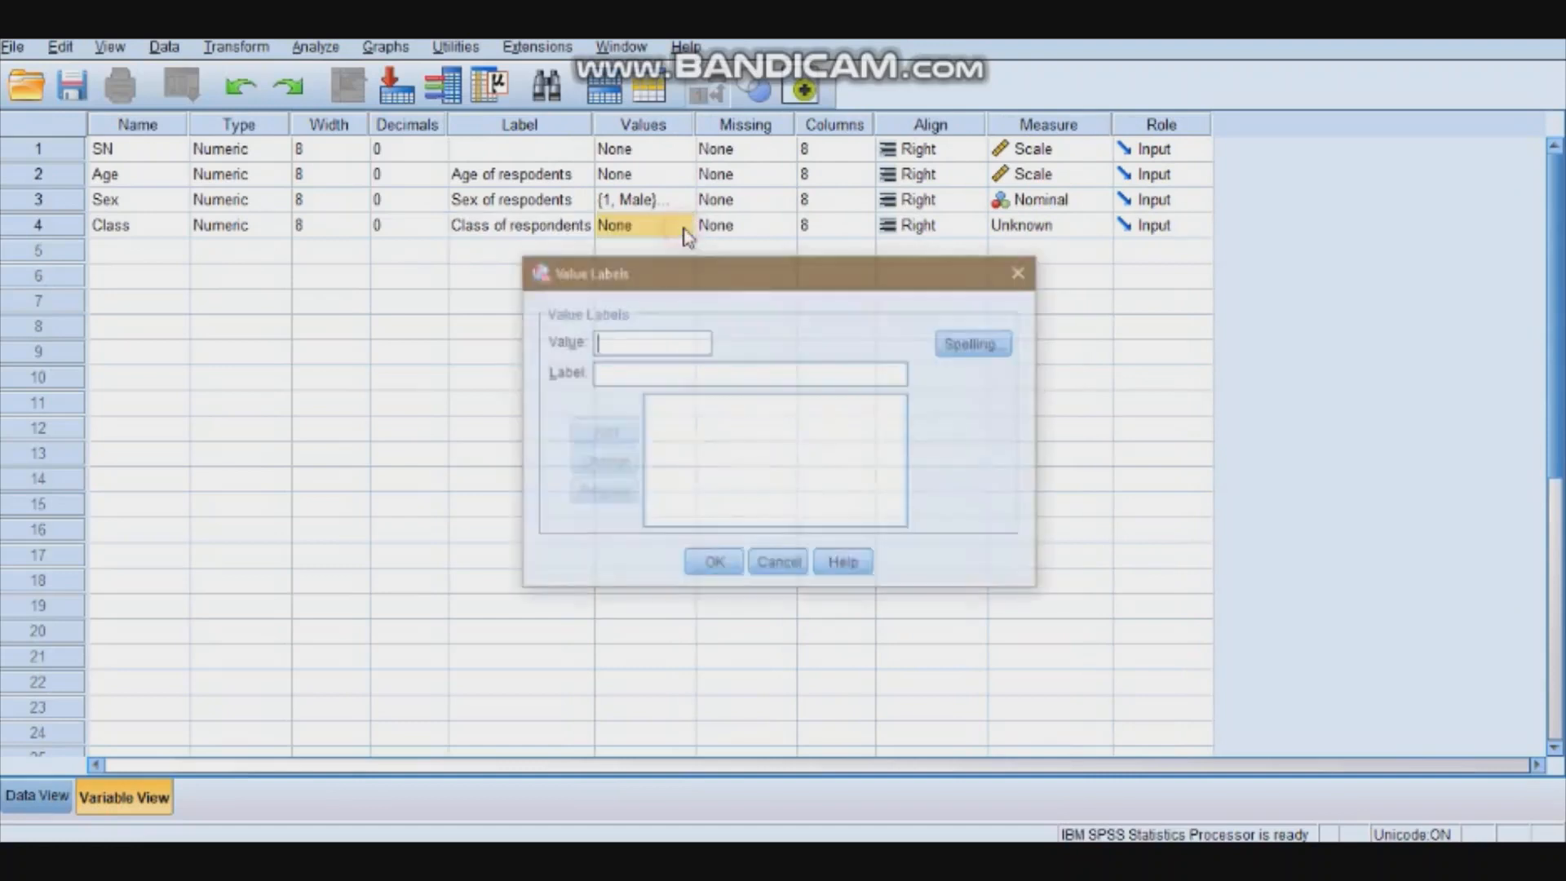
text(1)
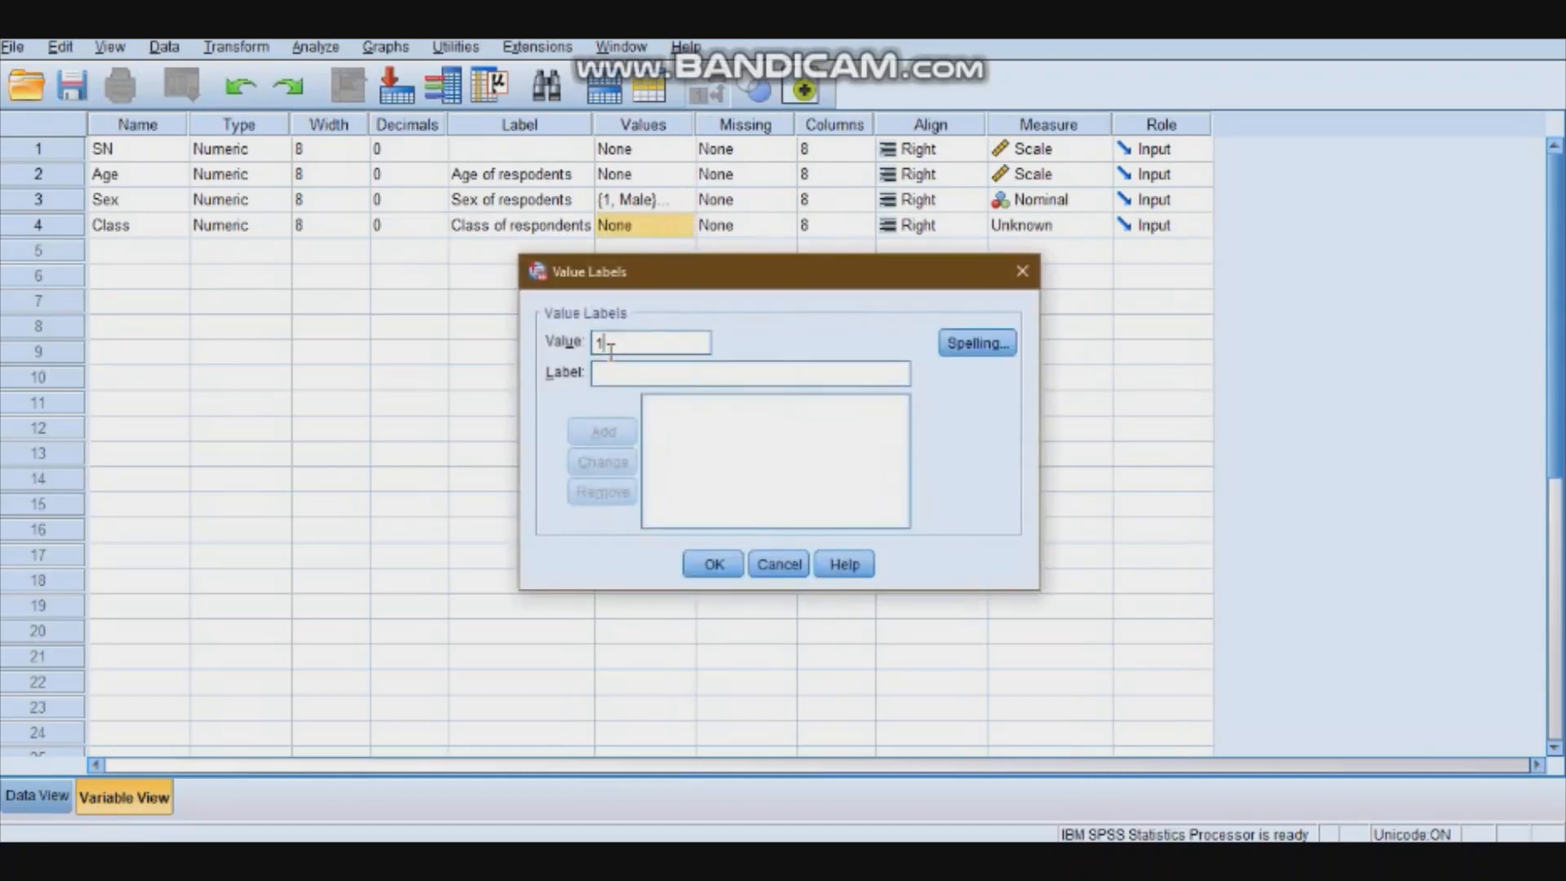
click(610, 372)
click(610, 372)
text(Jss )
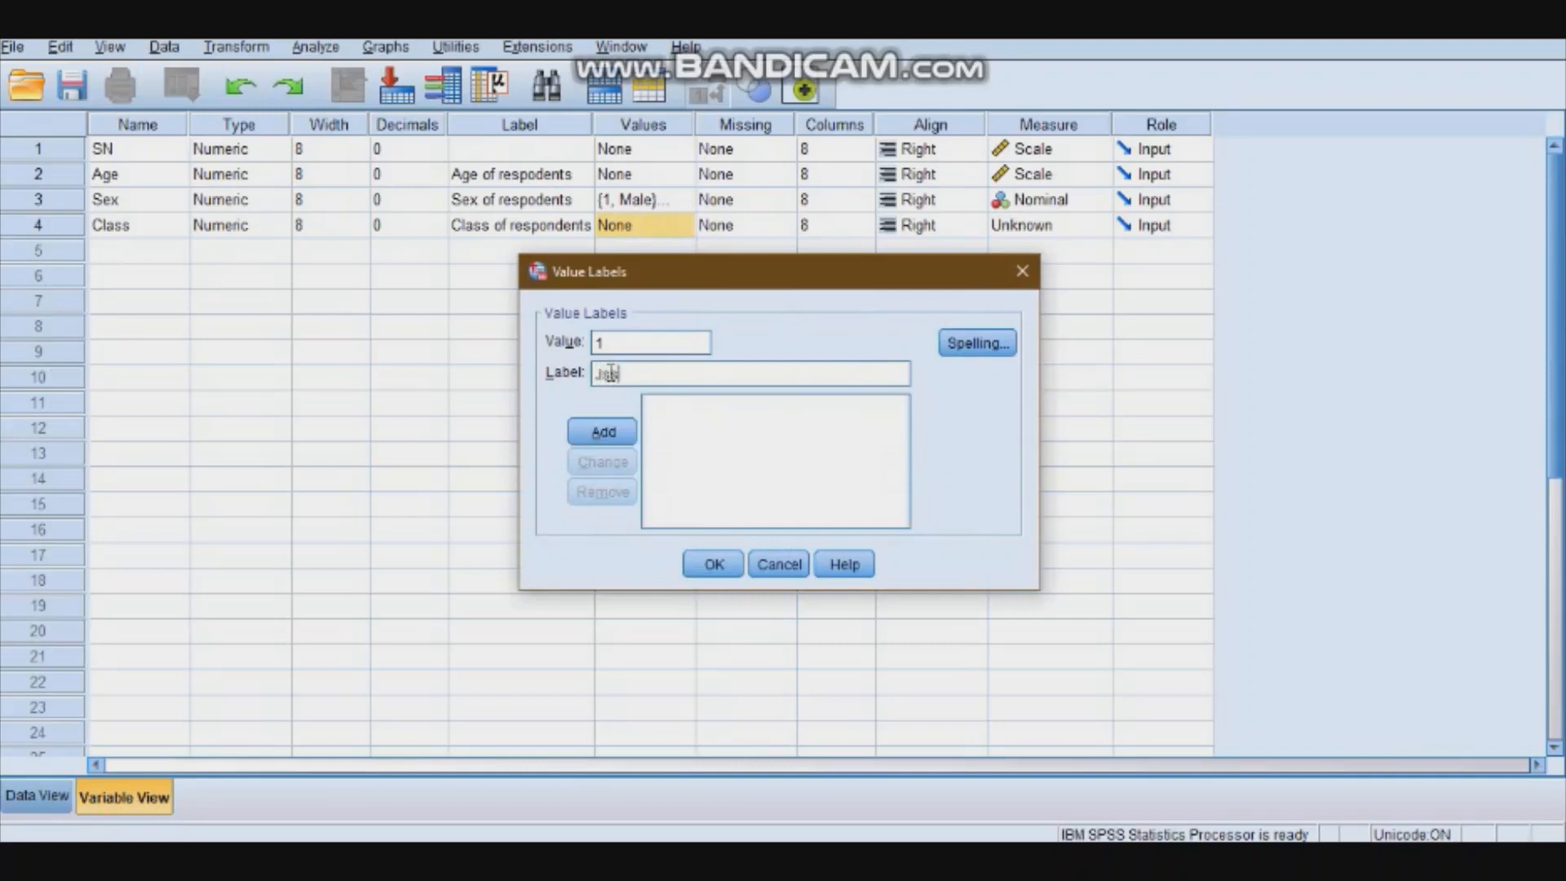
text(1)
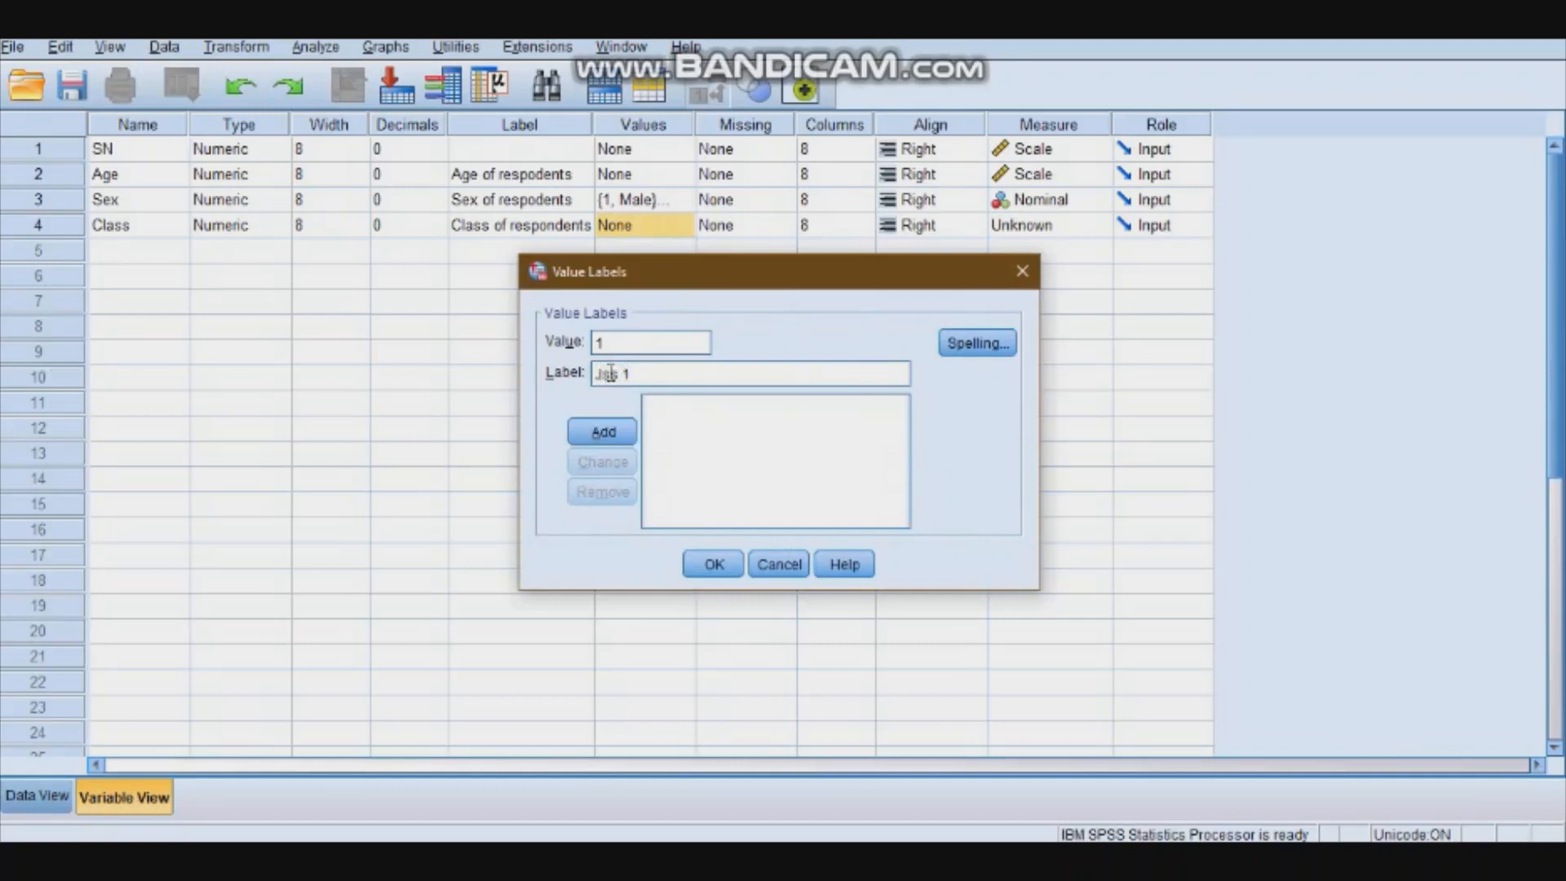
click(603, 431)
Add value 2 with the label "Jss2" to the Class variable's value labels
click(618, 348)
text(2)
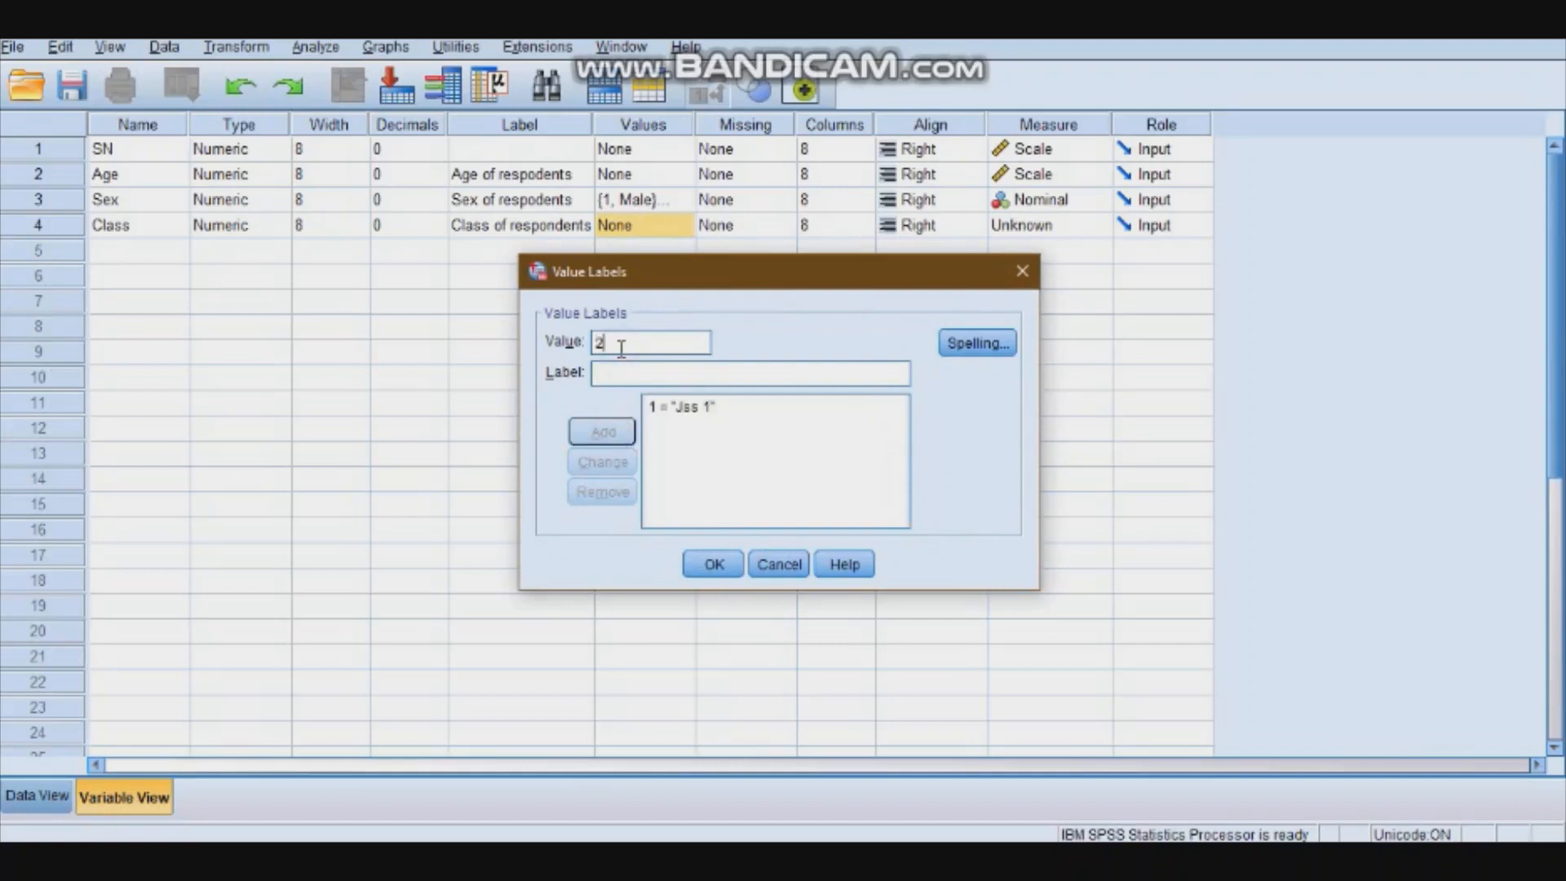
click(620, 375)
text(J)
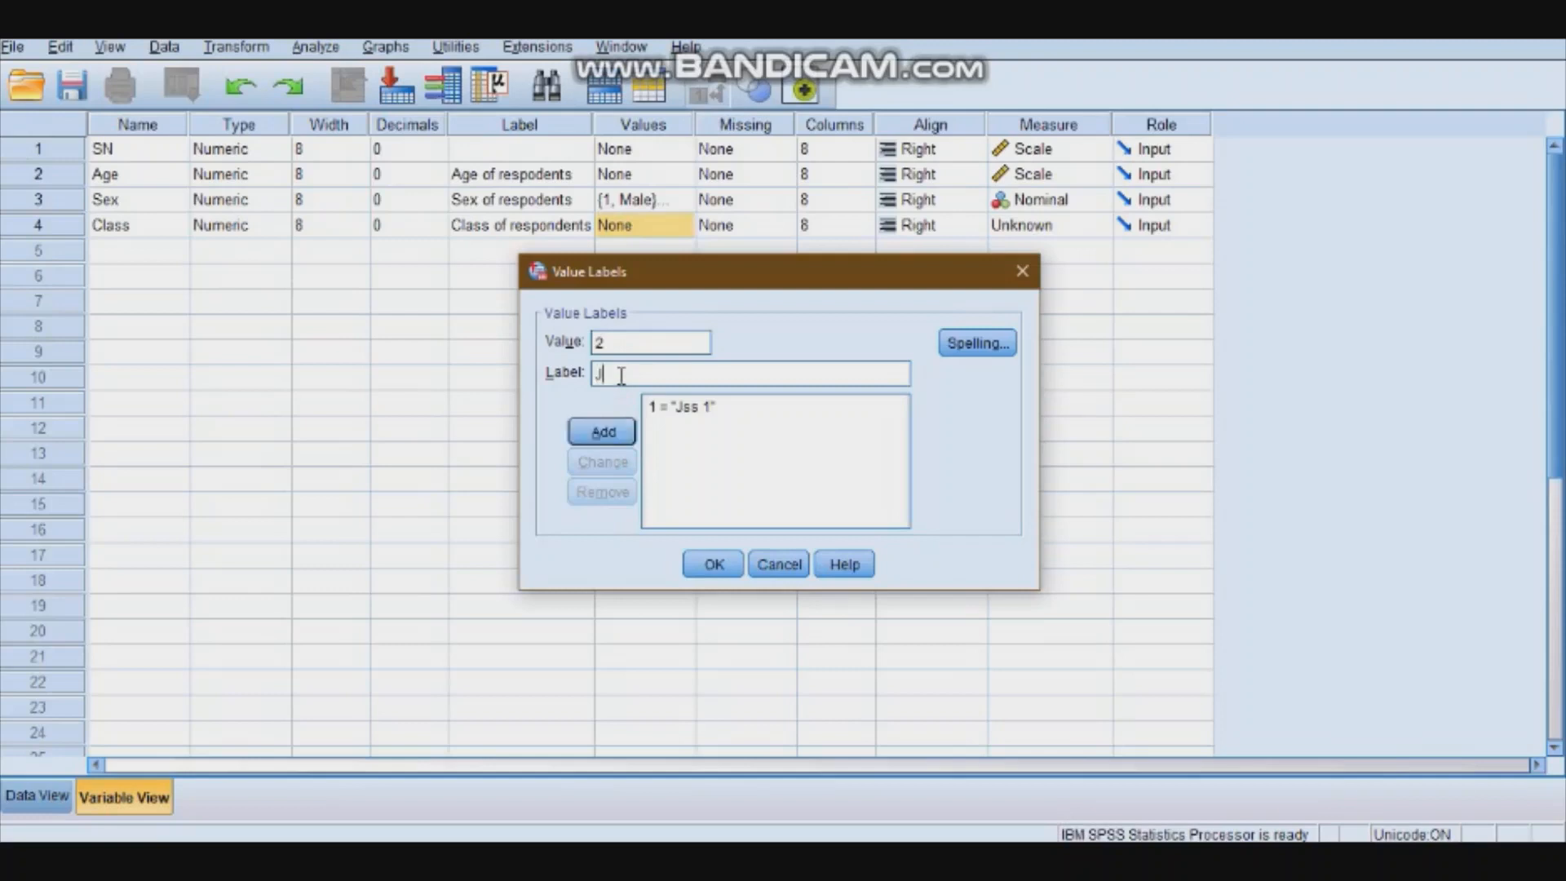
text(ss2)
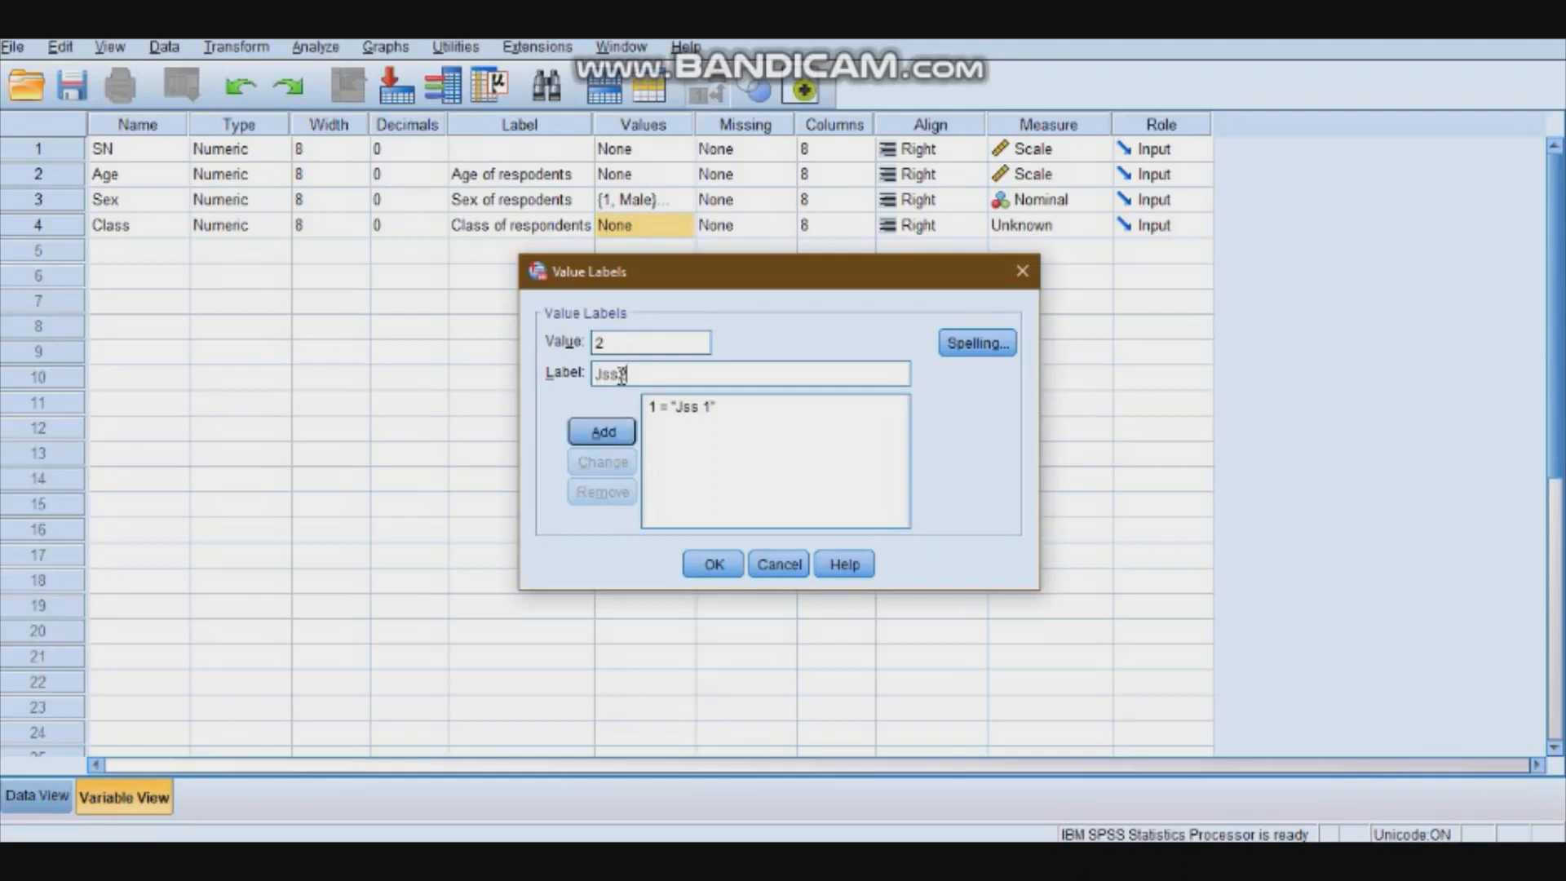
click(608, 434)
Add value 3 with the label "Jss 3" to the Class variable's value labels
text(3)
click(607, 374)
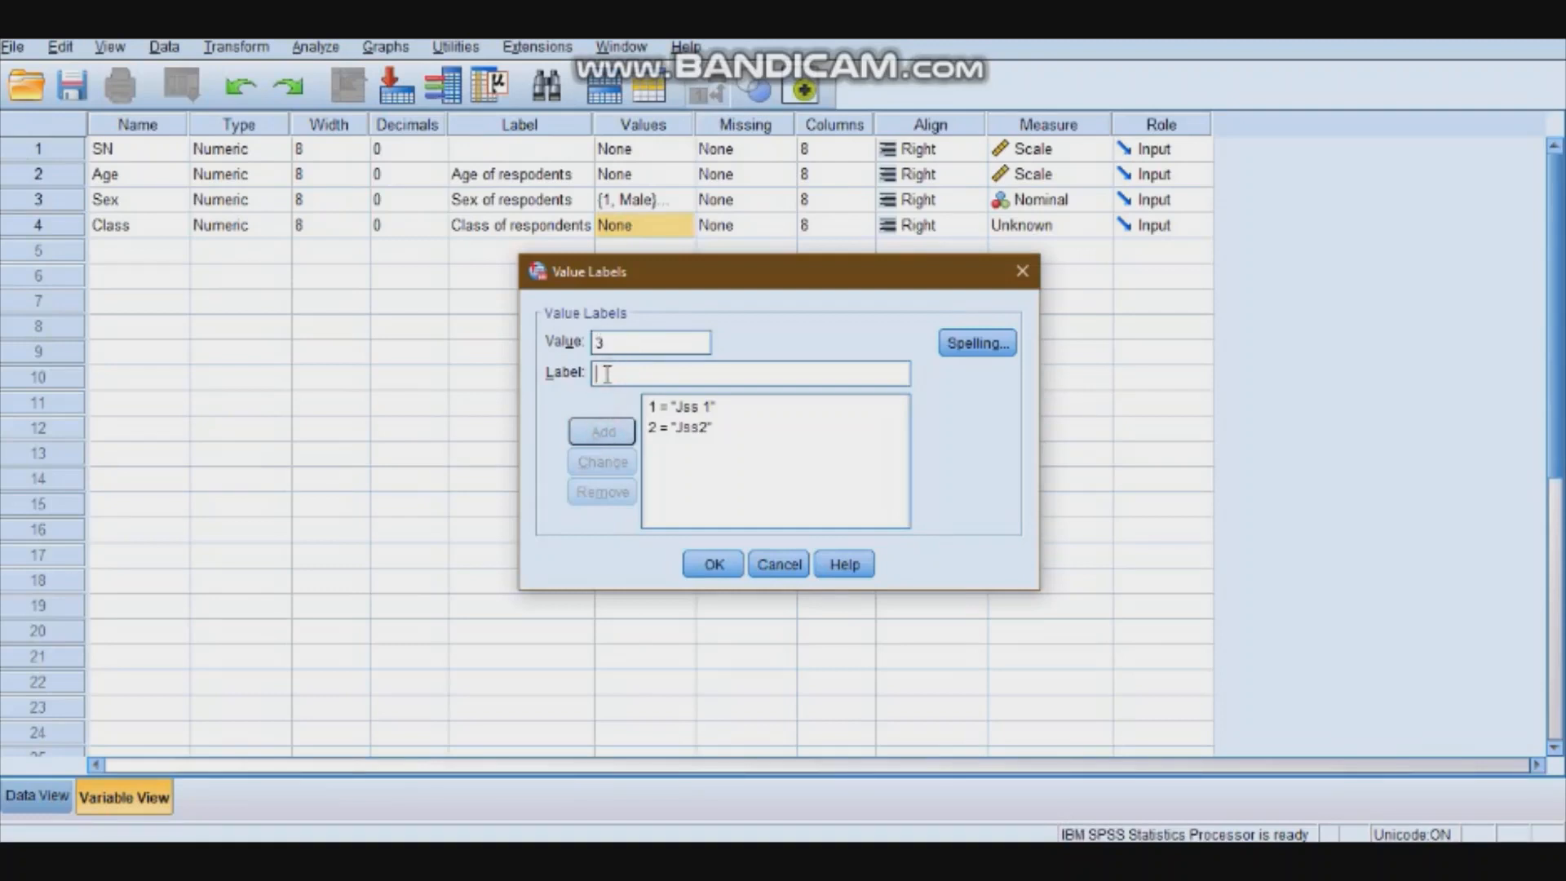
text(Jss  )
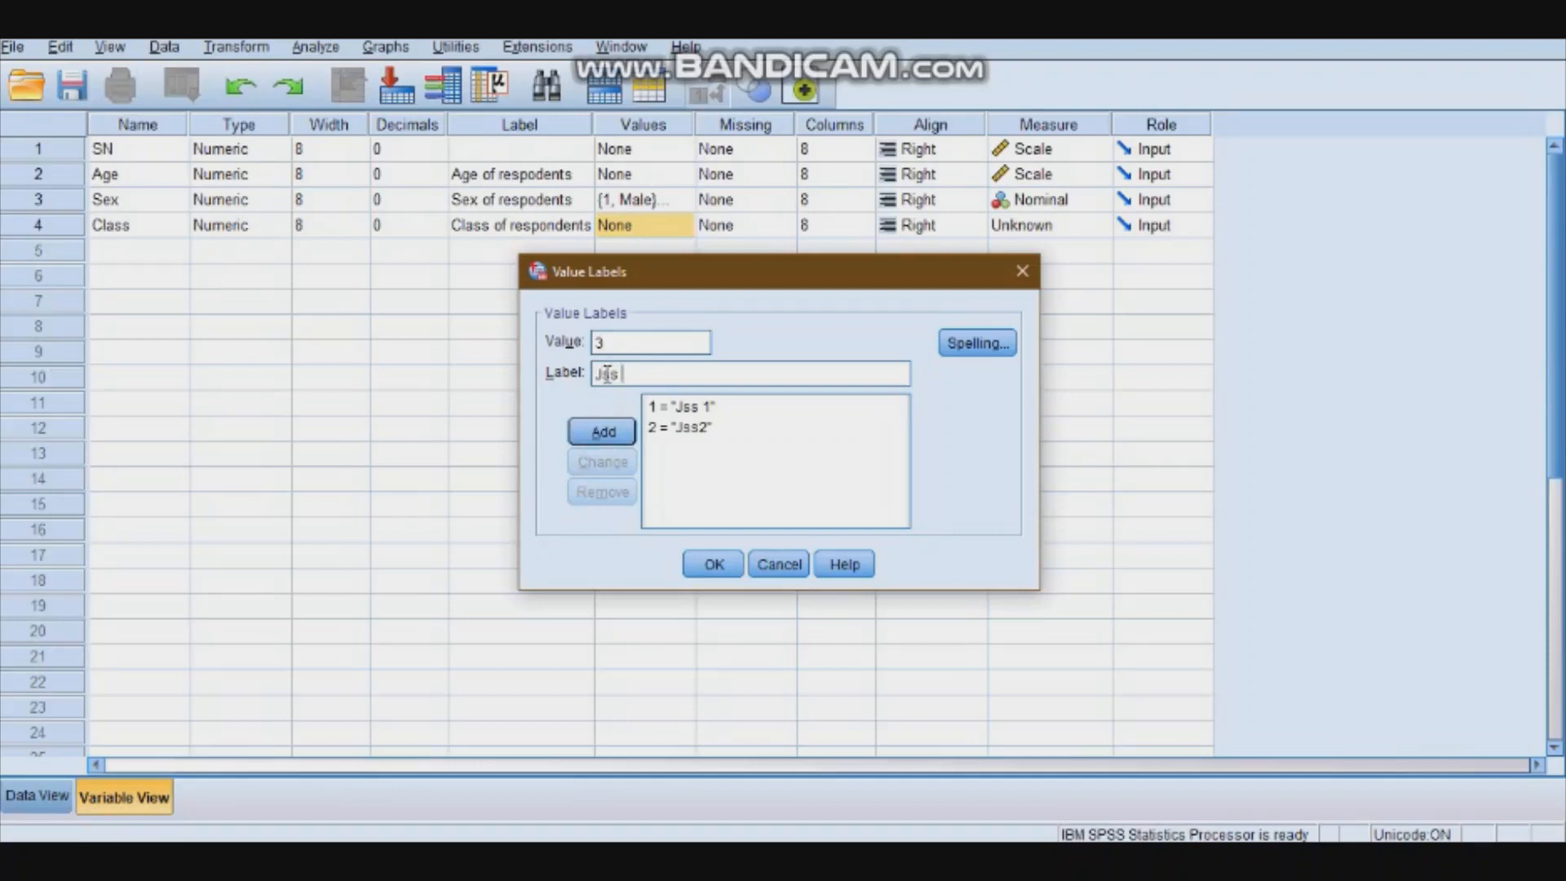
text(3)
click(610, 432)
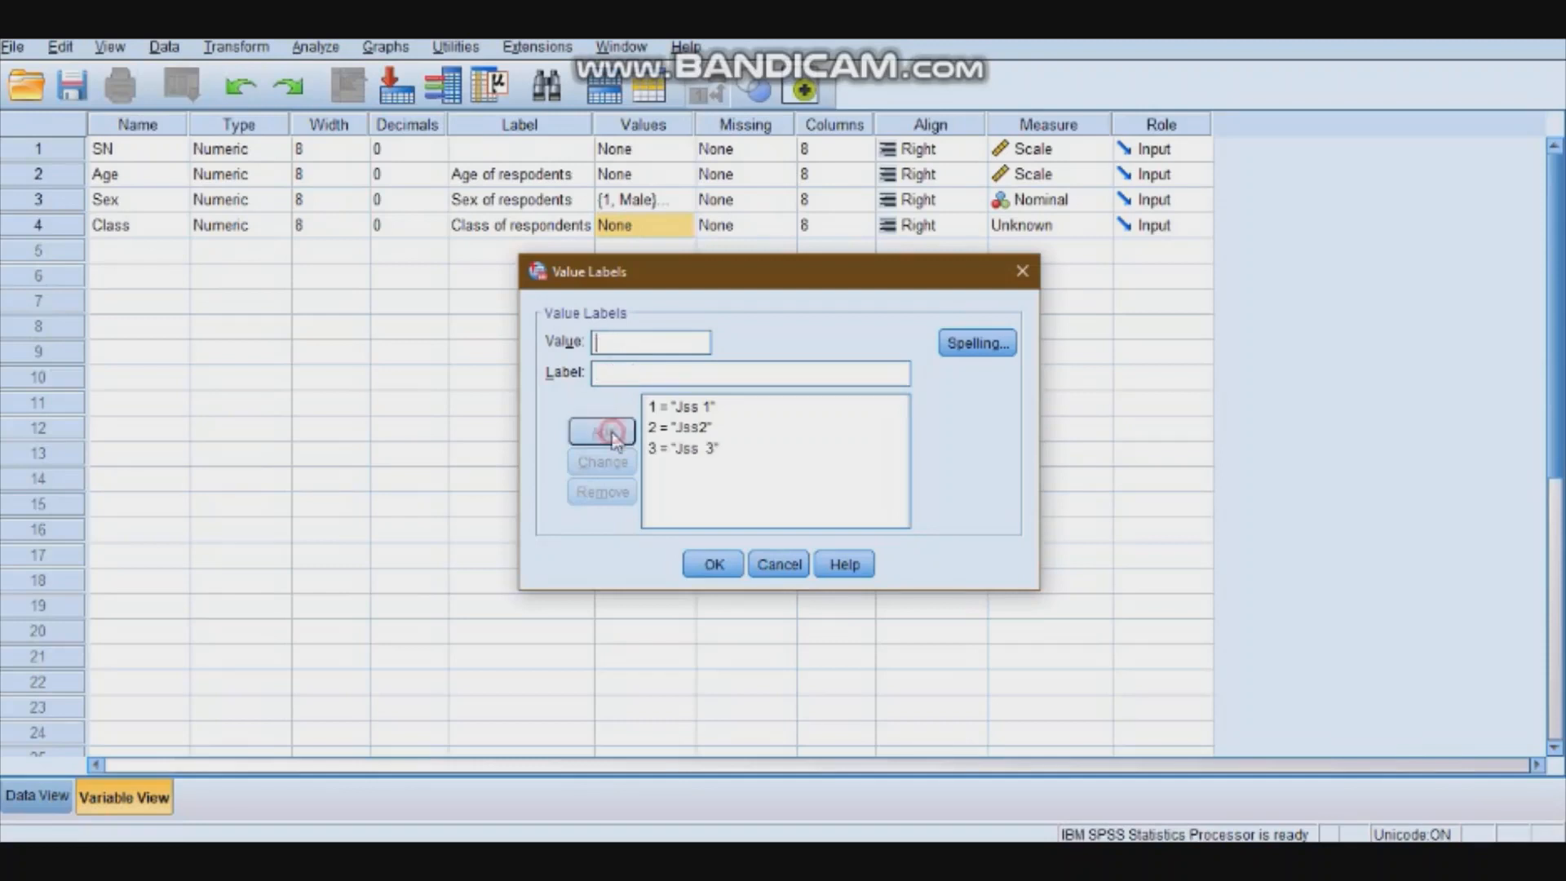
Add value 4 with the label "ss 1" to the Class variable's value labels
text(4)
click(611, 373)
text(JSS)
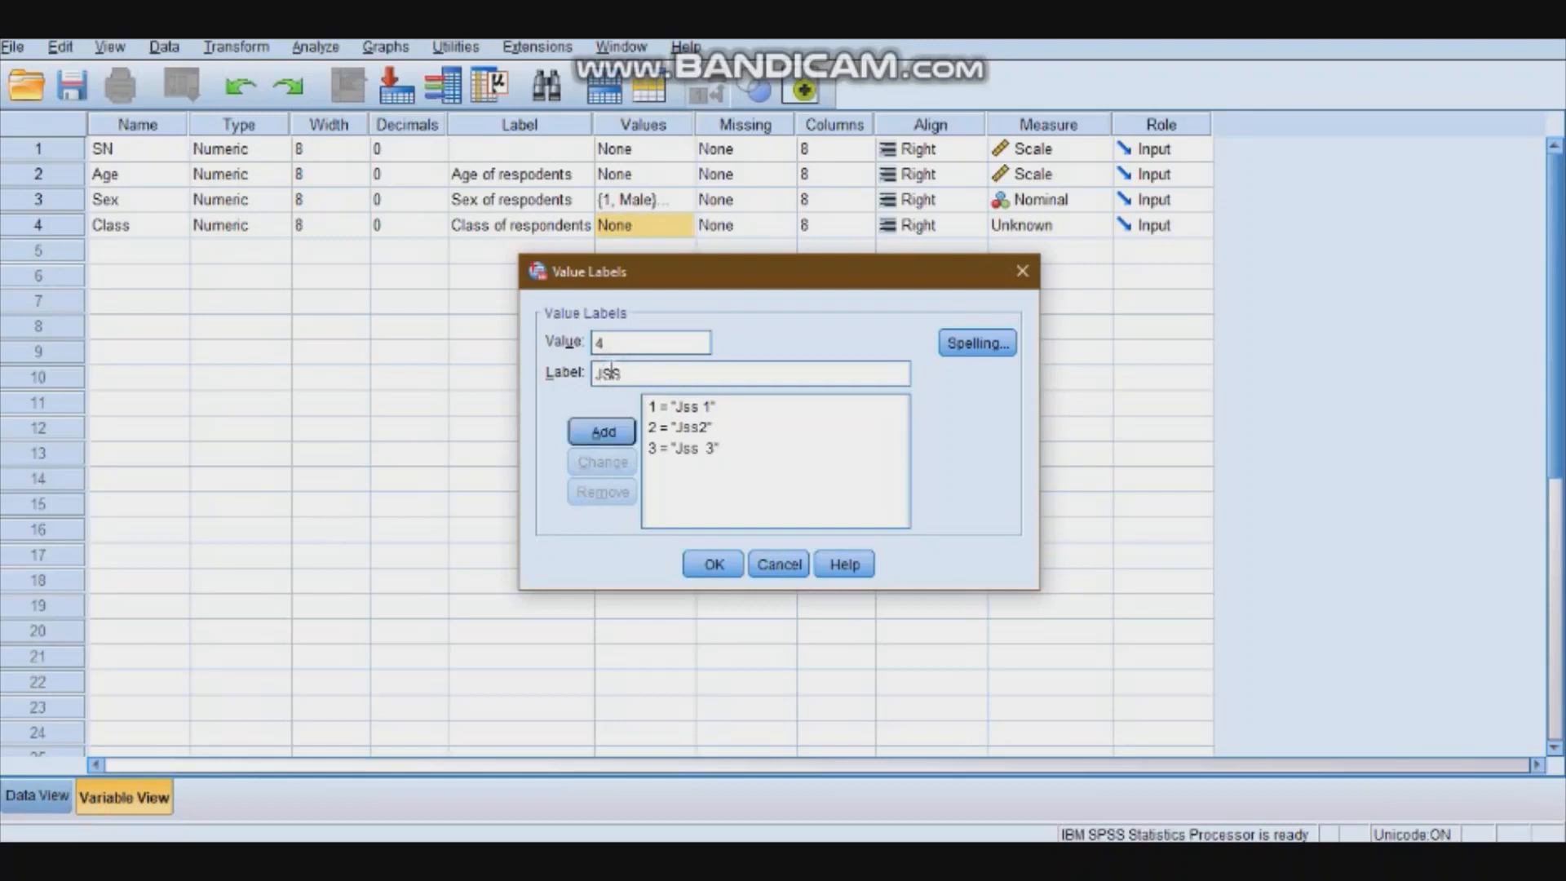
key(BackSpace)
key(BackSpace)
key(BackSpace)
text(SS 1)
key(BackSpace)
key(BackSpace)
key(BackSpace)
key(BackSpace)
text(SS)
key(BackSpace)
key(BackSpace)
text(ss 1)
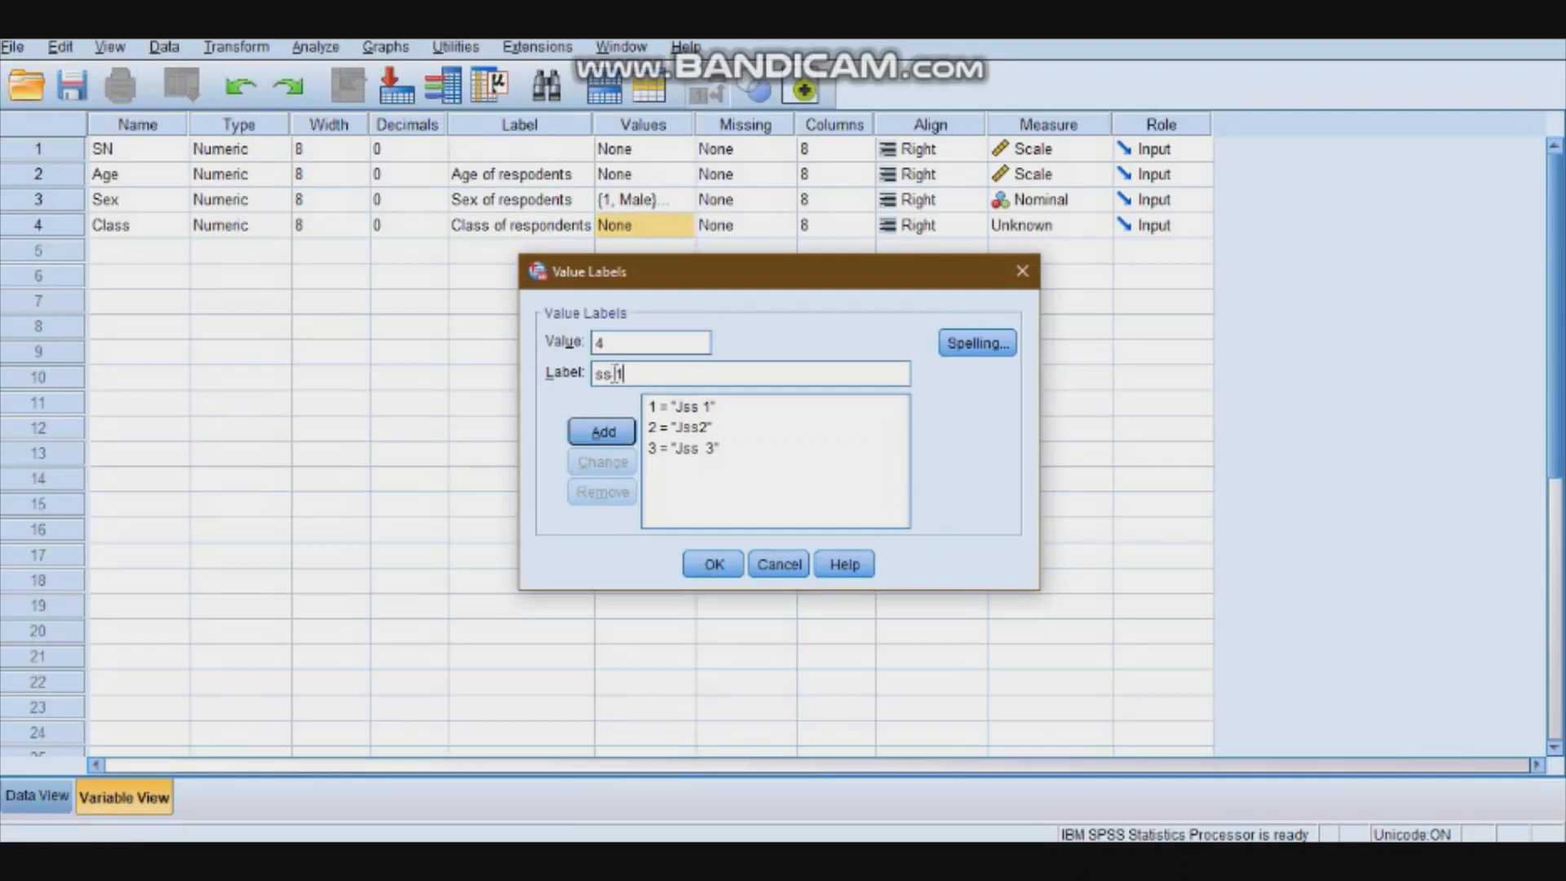
click(603, 432)
Add value 5 with the label "ss 2" to the Class variable's value labels
click(636, 348)
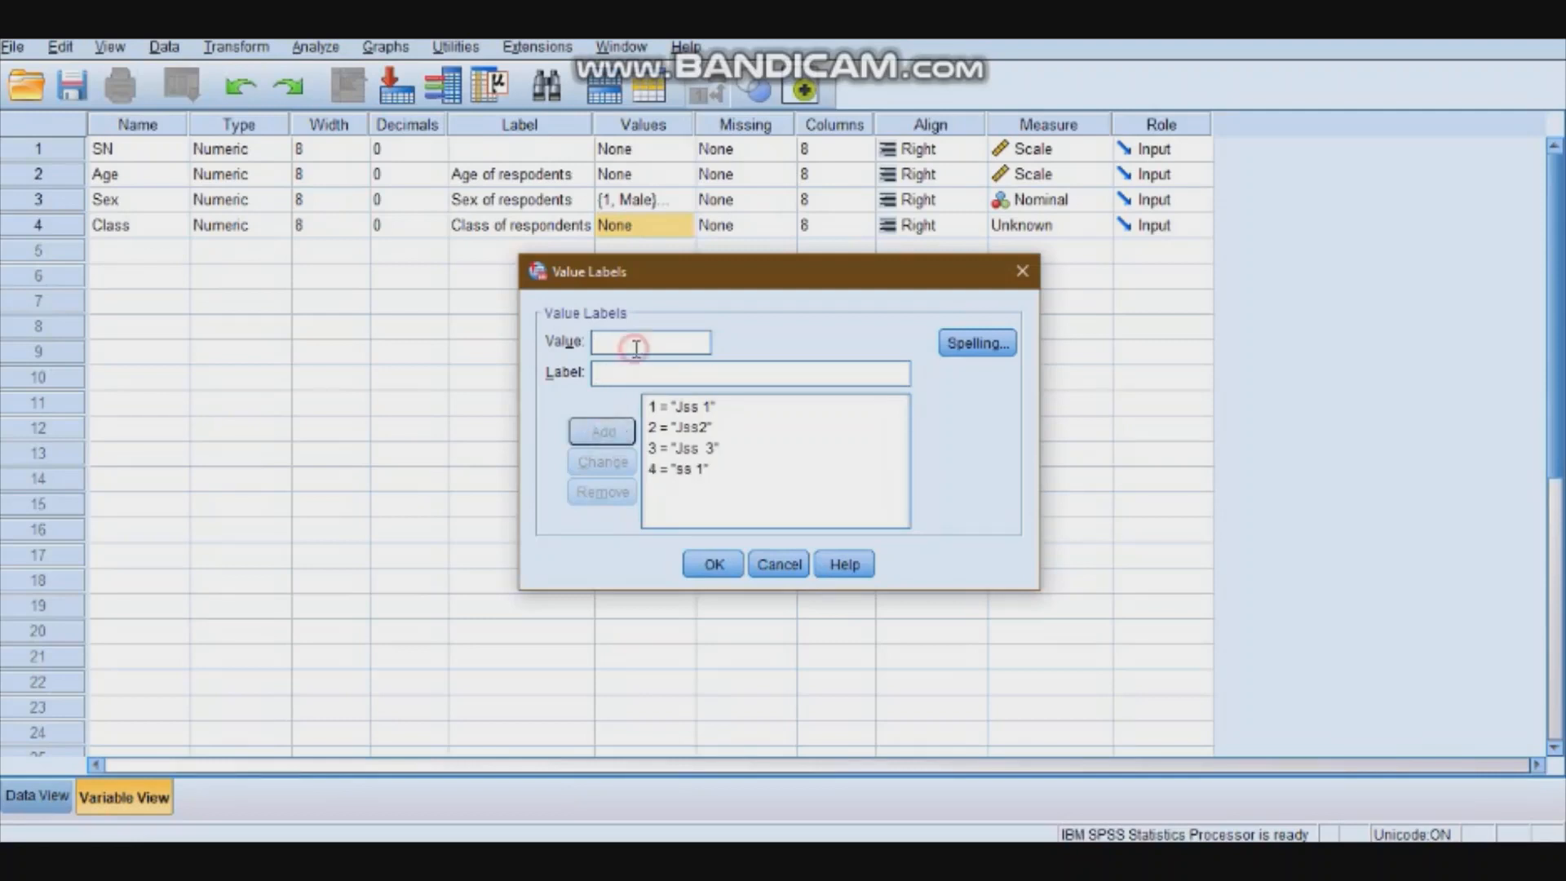
text(5)
click(630, 377)
text(ss 2)
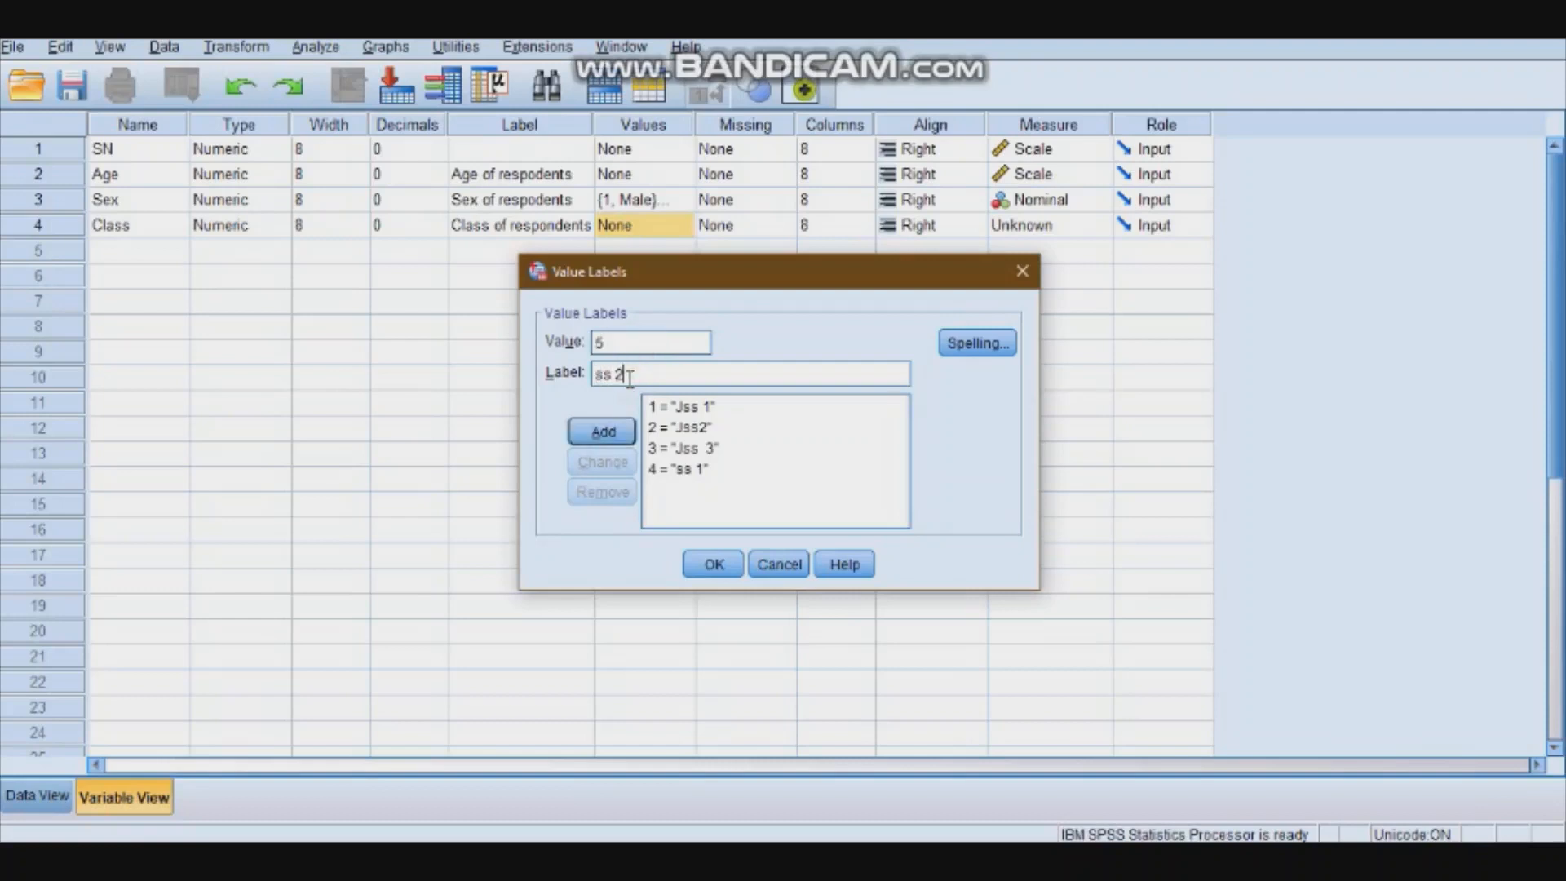
click(610, 433)
Add value 6 with the label "ss3" to the Class variable's value labels and accept the list
click(617, 346)
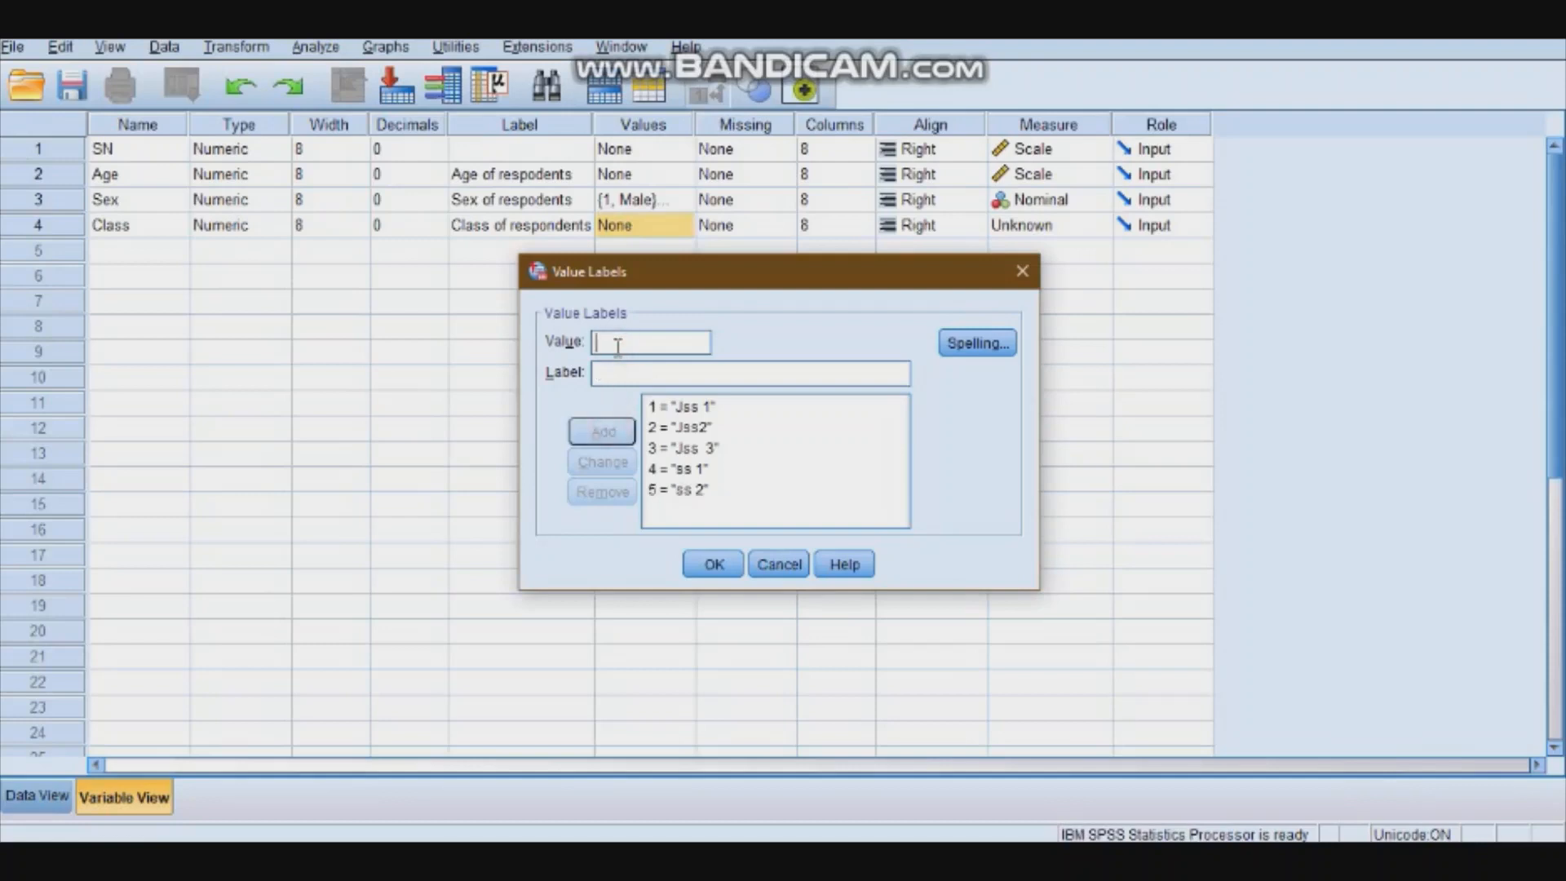
text(6)
click(607, 376)
text(ss3)
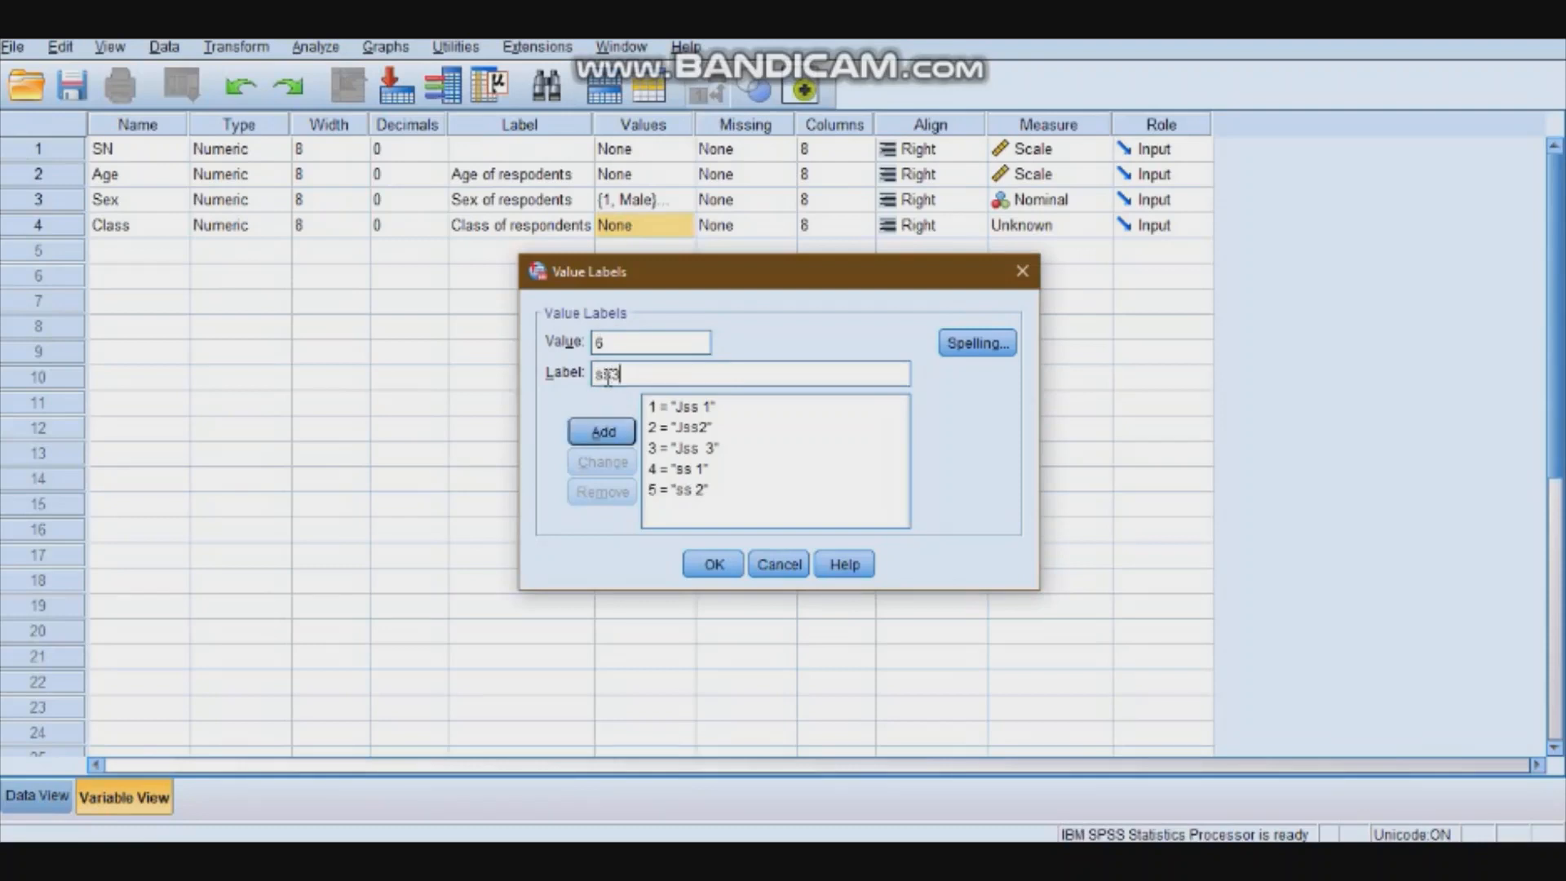
click(612, 432)
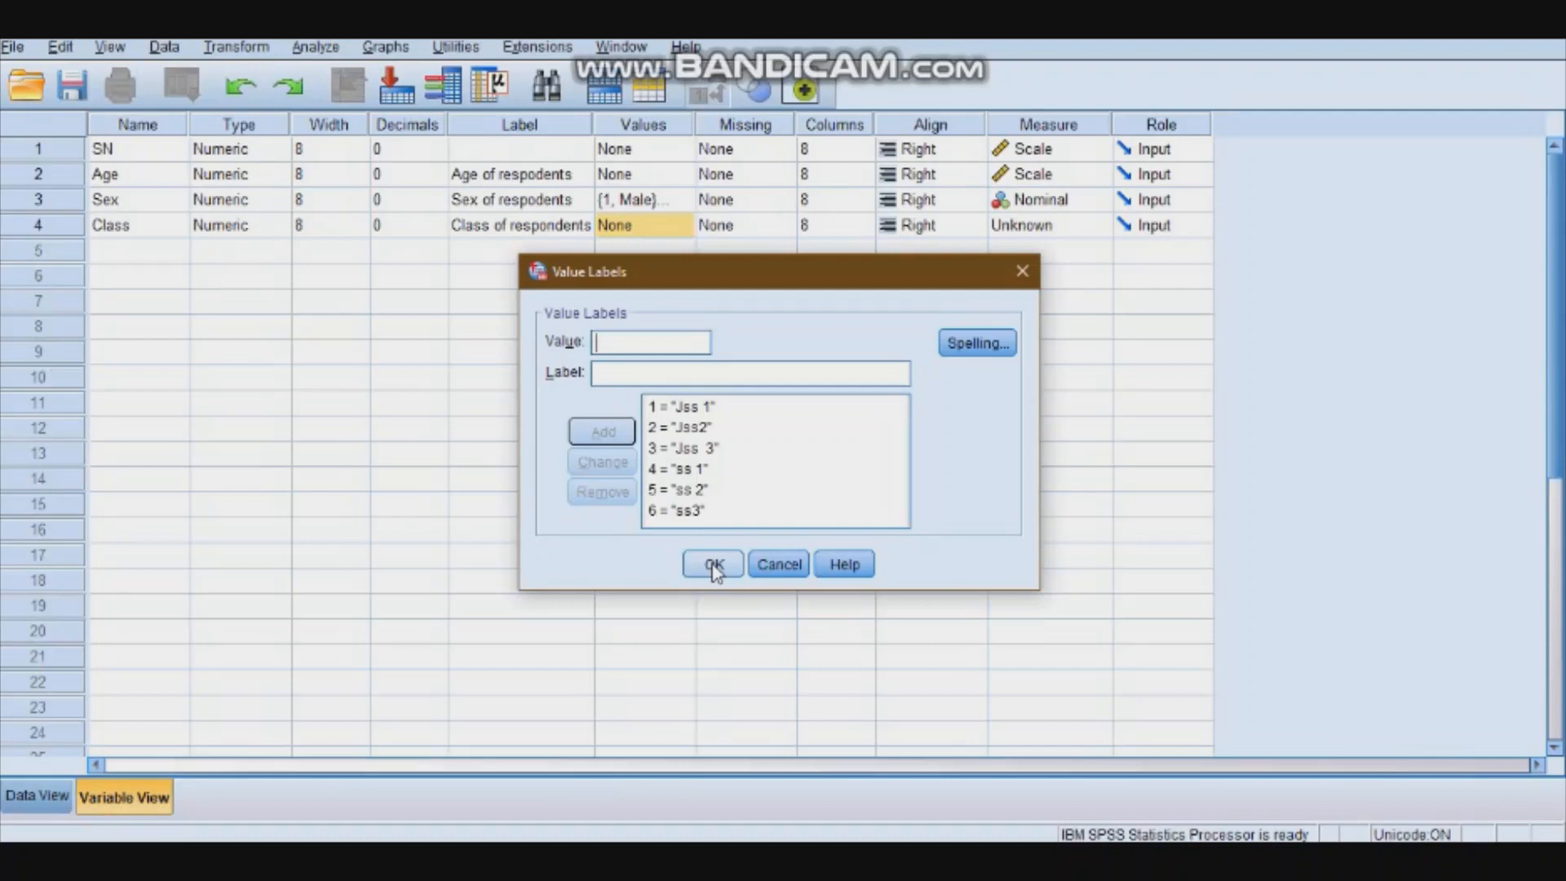
click(712, 564)
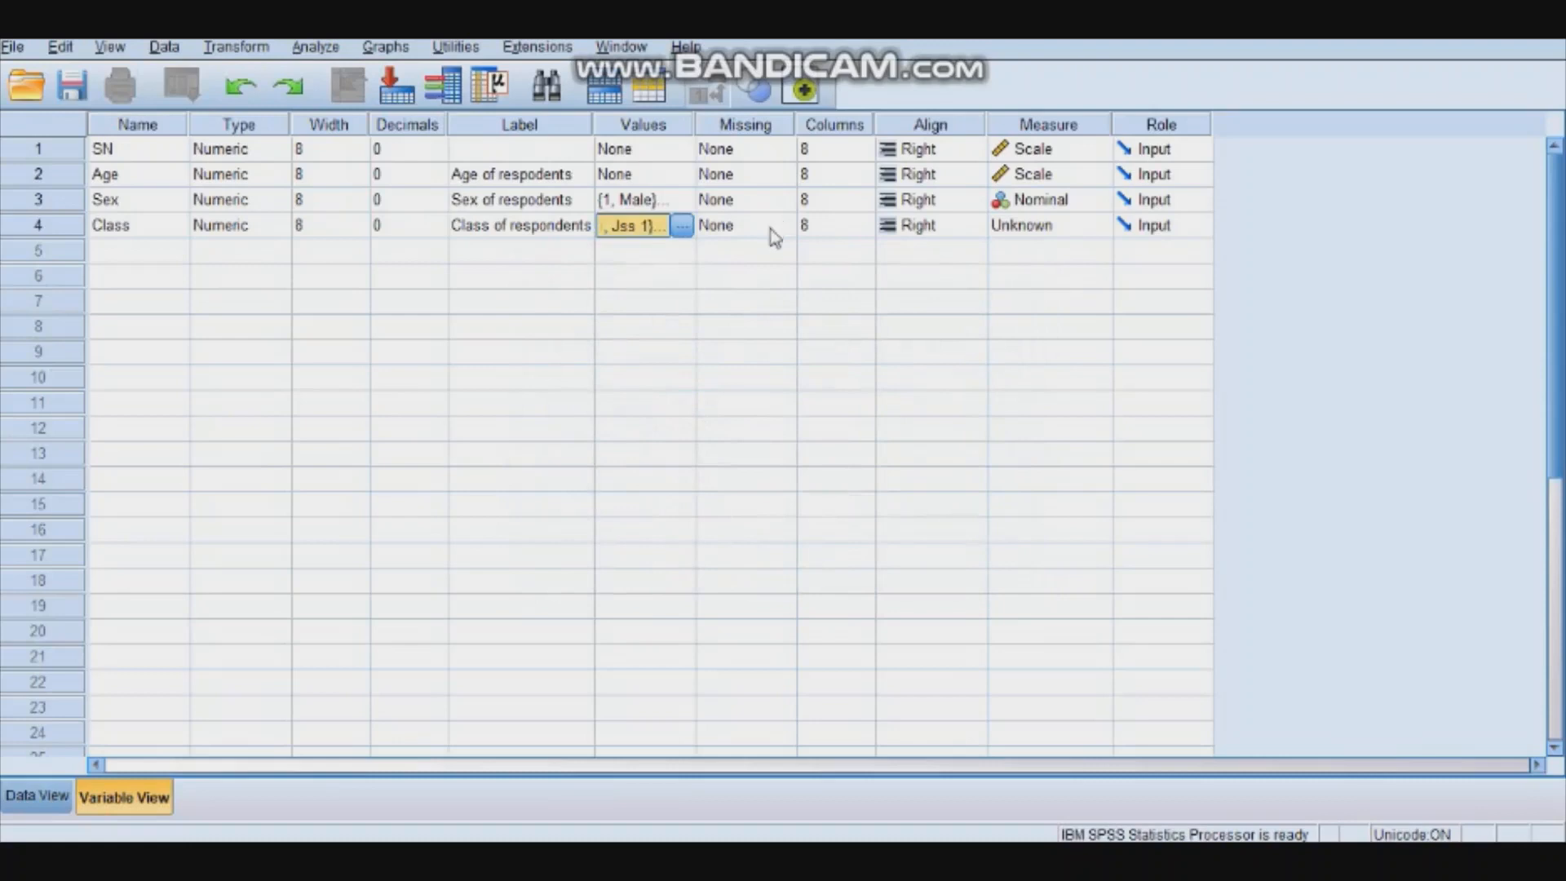
Set the measurement level of the Class variable to Ordinal
click(771, 229)
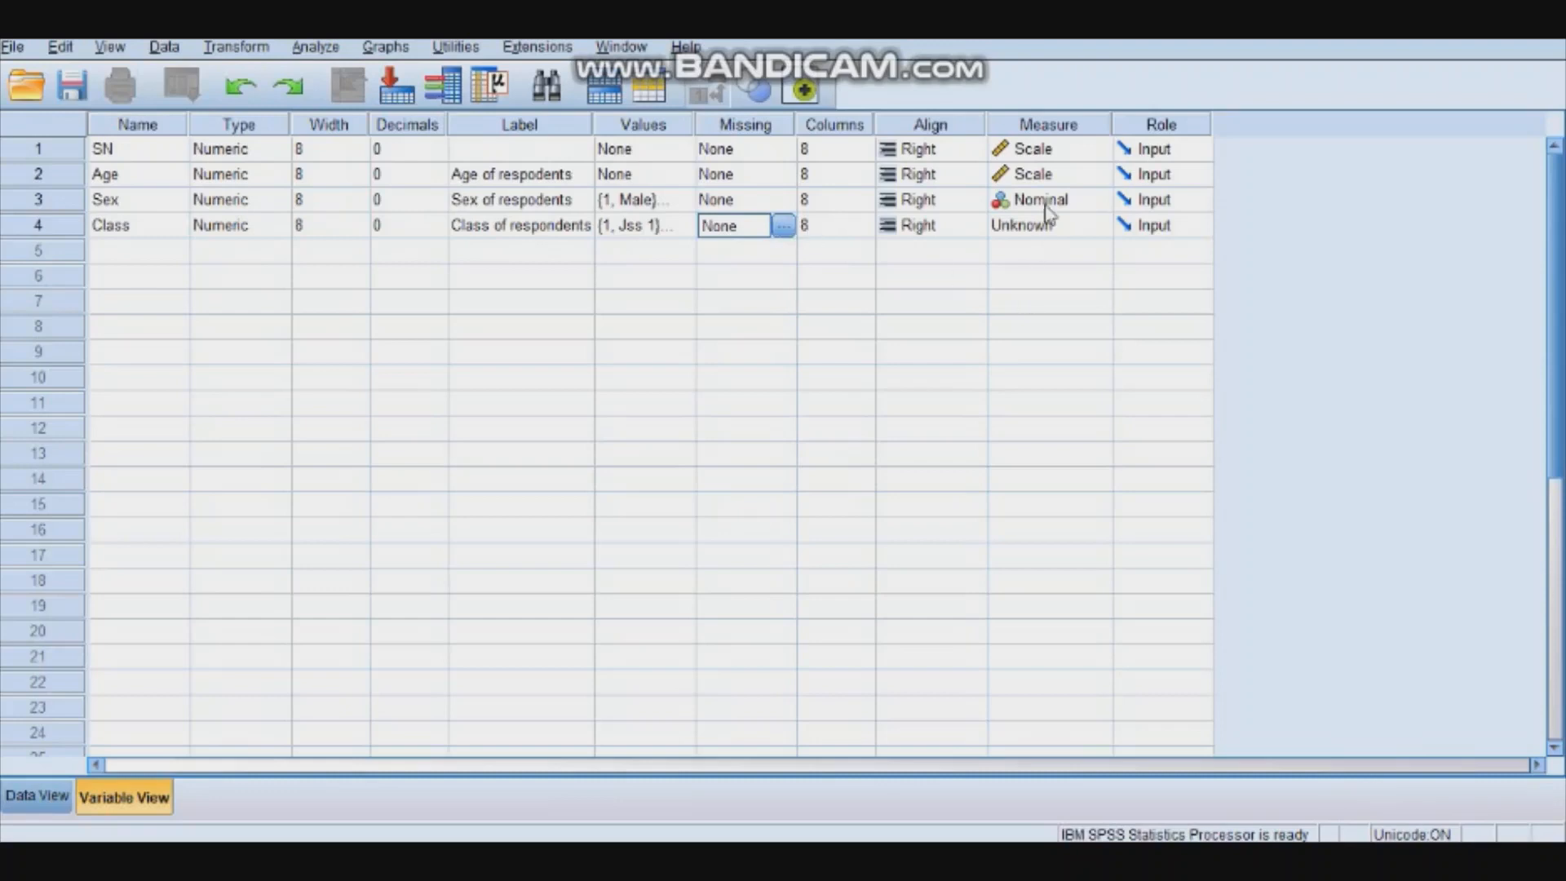
click(1050, 234)
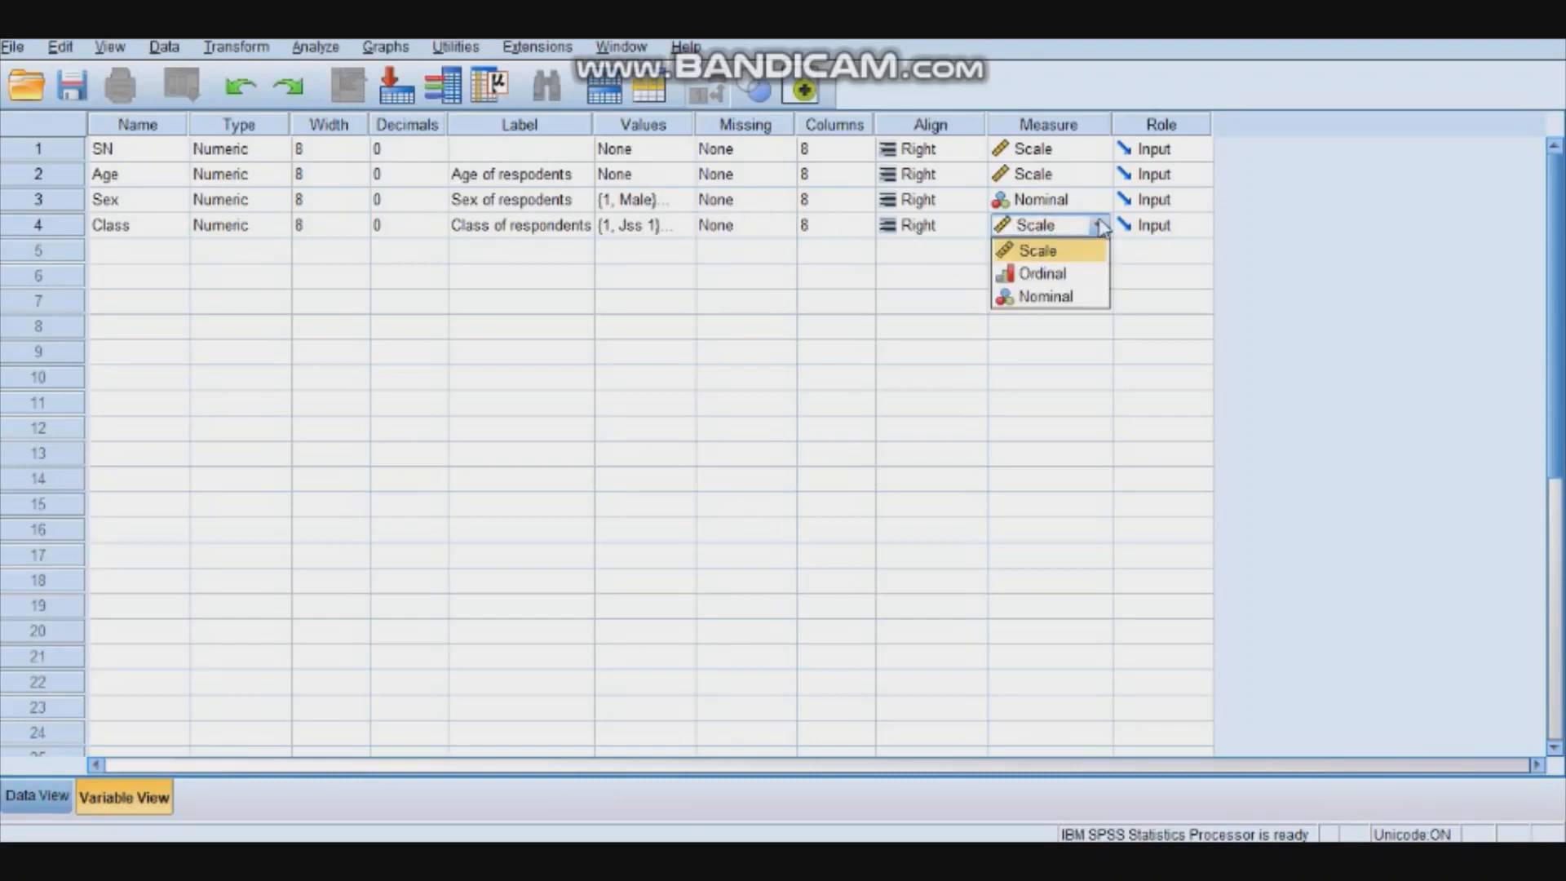
click(1077, 278)
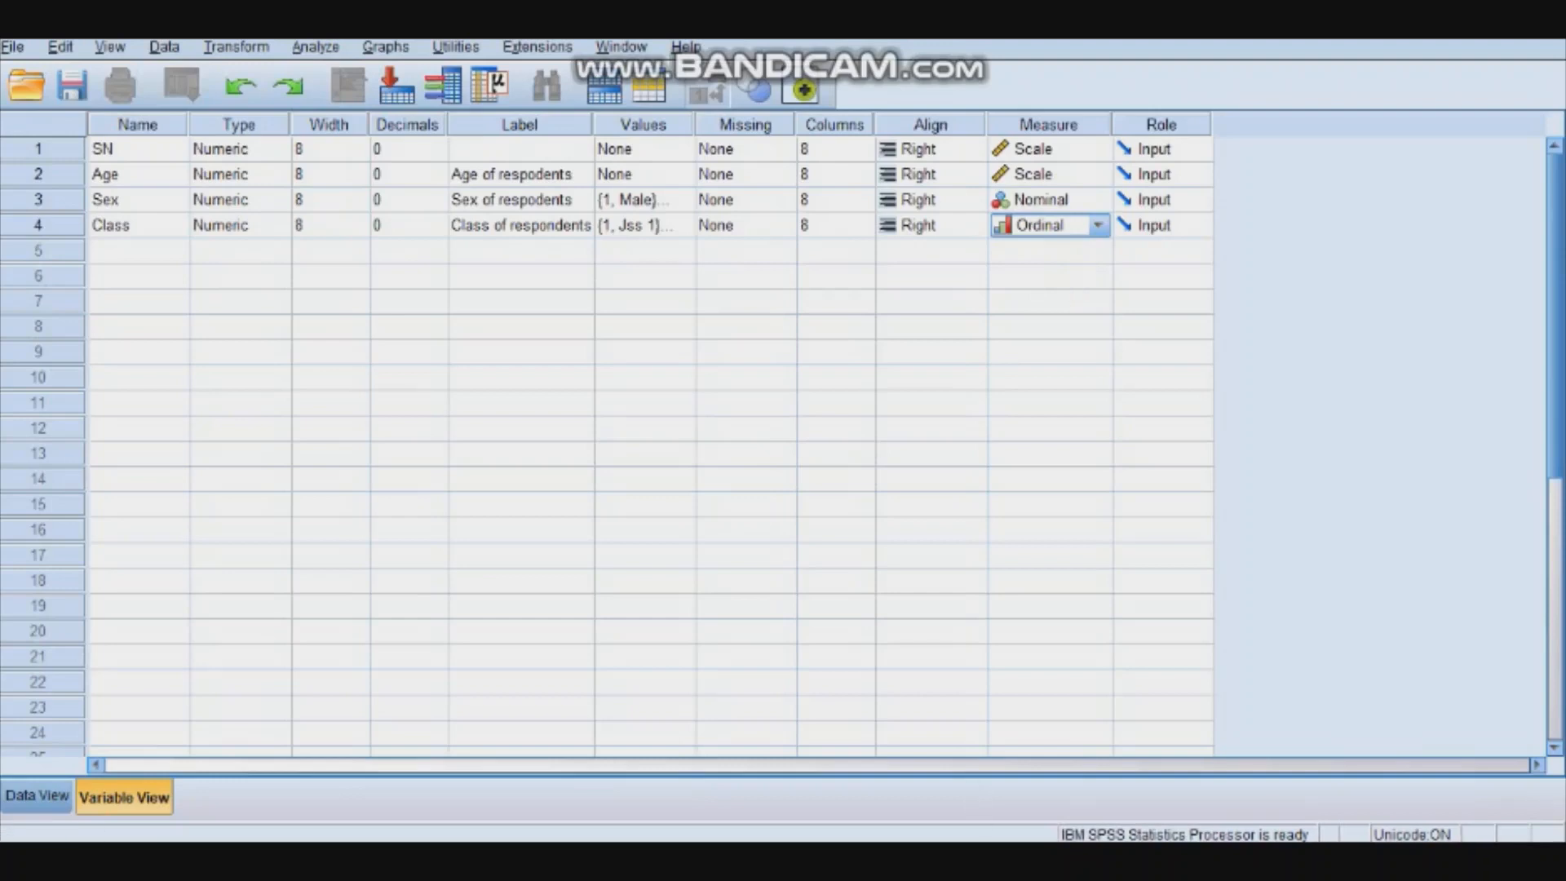
Switch to the secondary school questionnaire in Word to read the question after Class, and return to the SPSS variable list
mouse_move(965, 861)
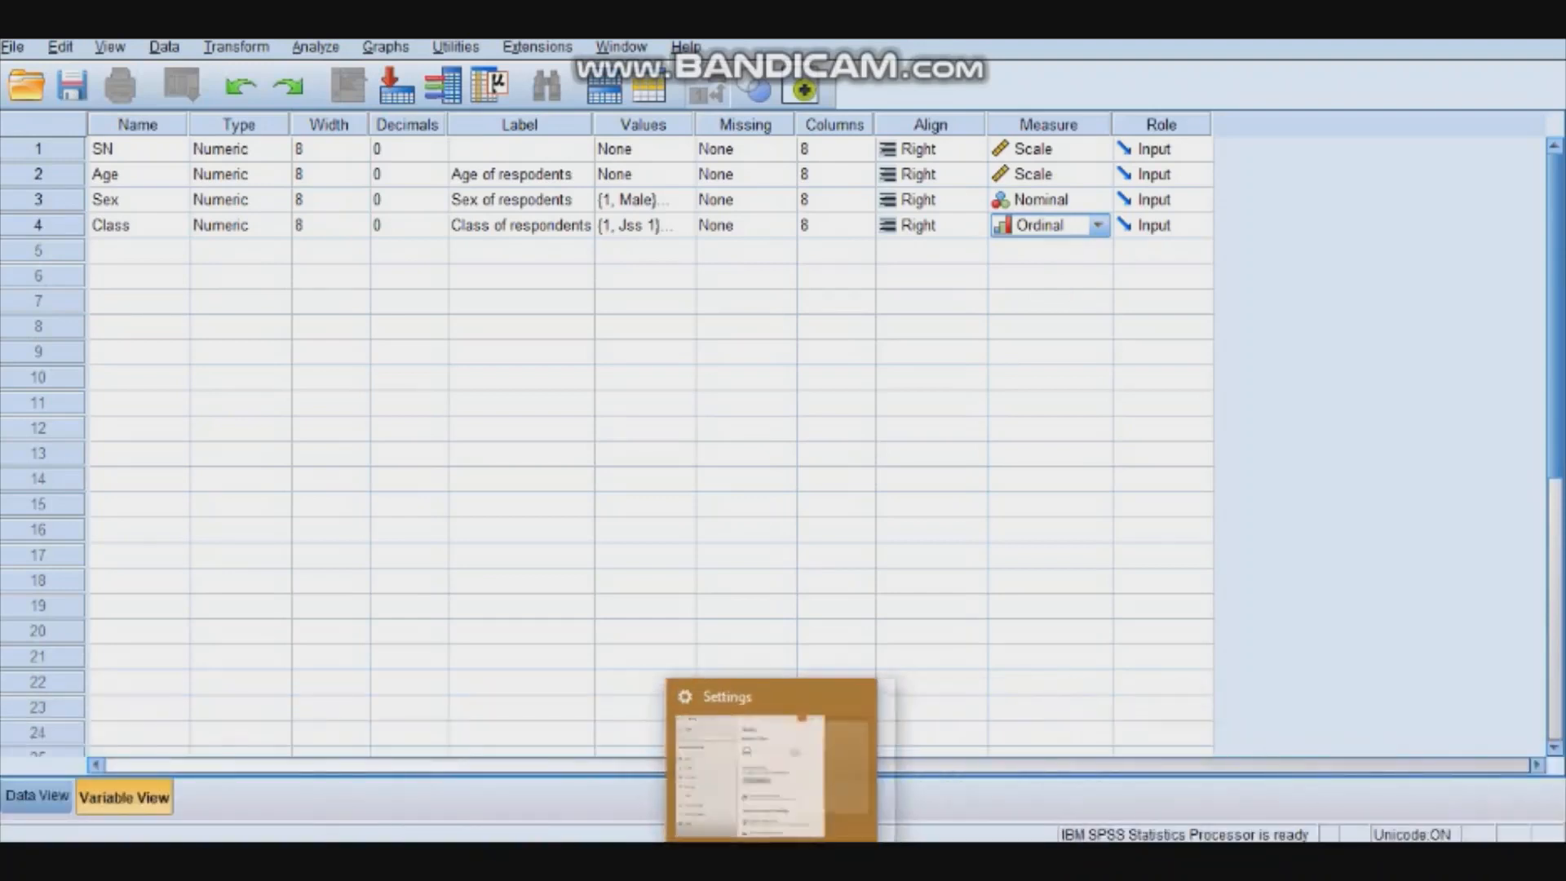
mouse_move(642, 861)
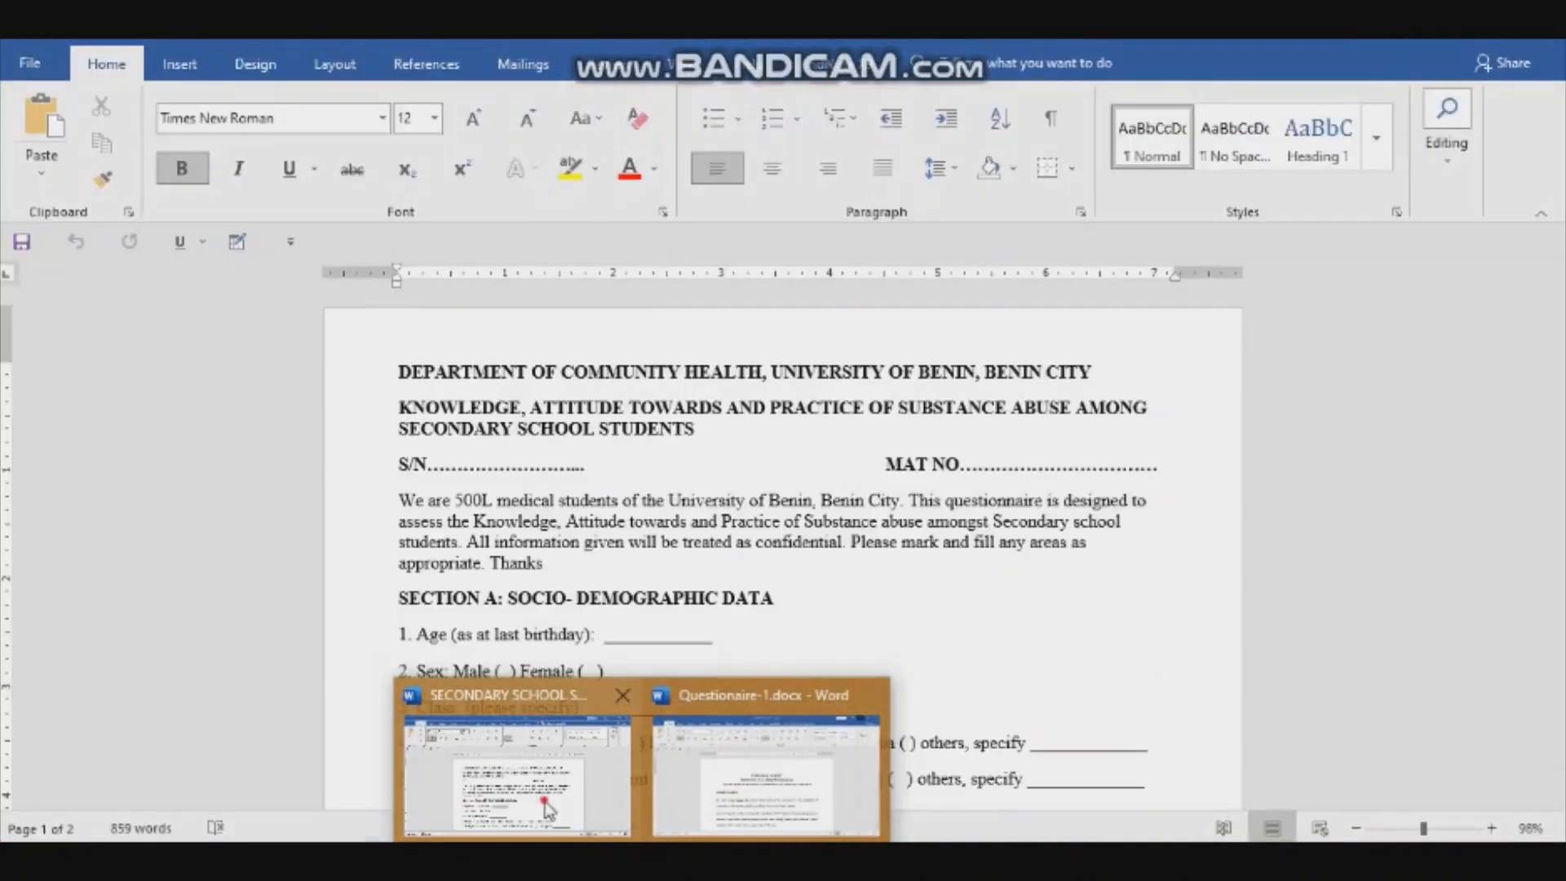
click(585, 728)
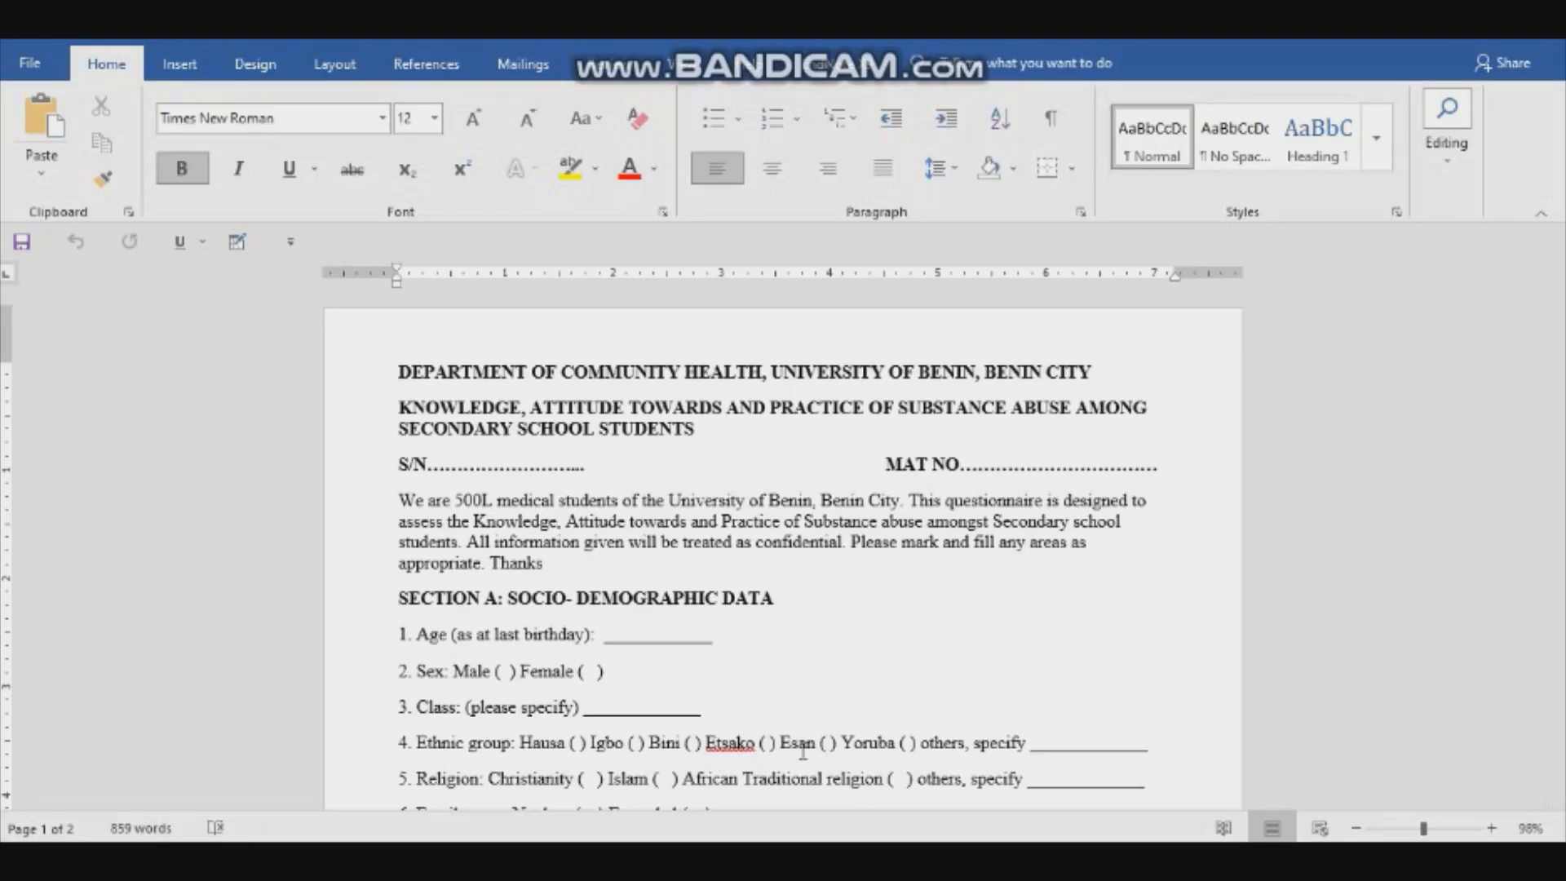
mouse_move(857, 860)
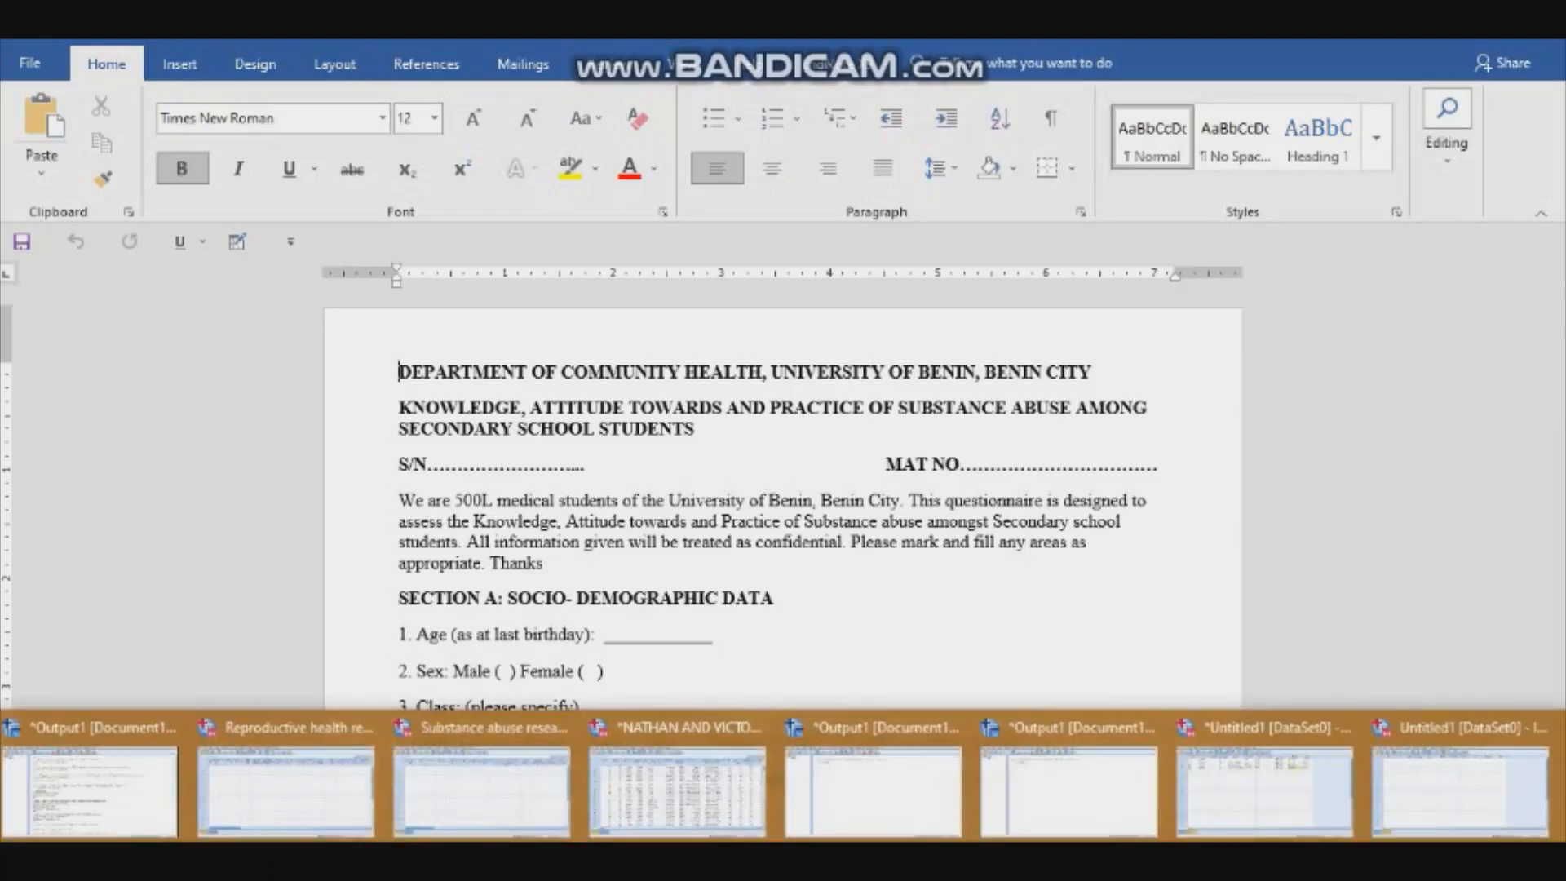
click(1264, 776)
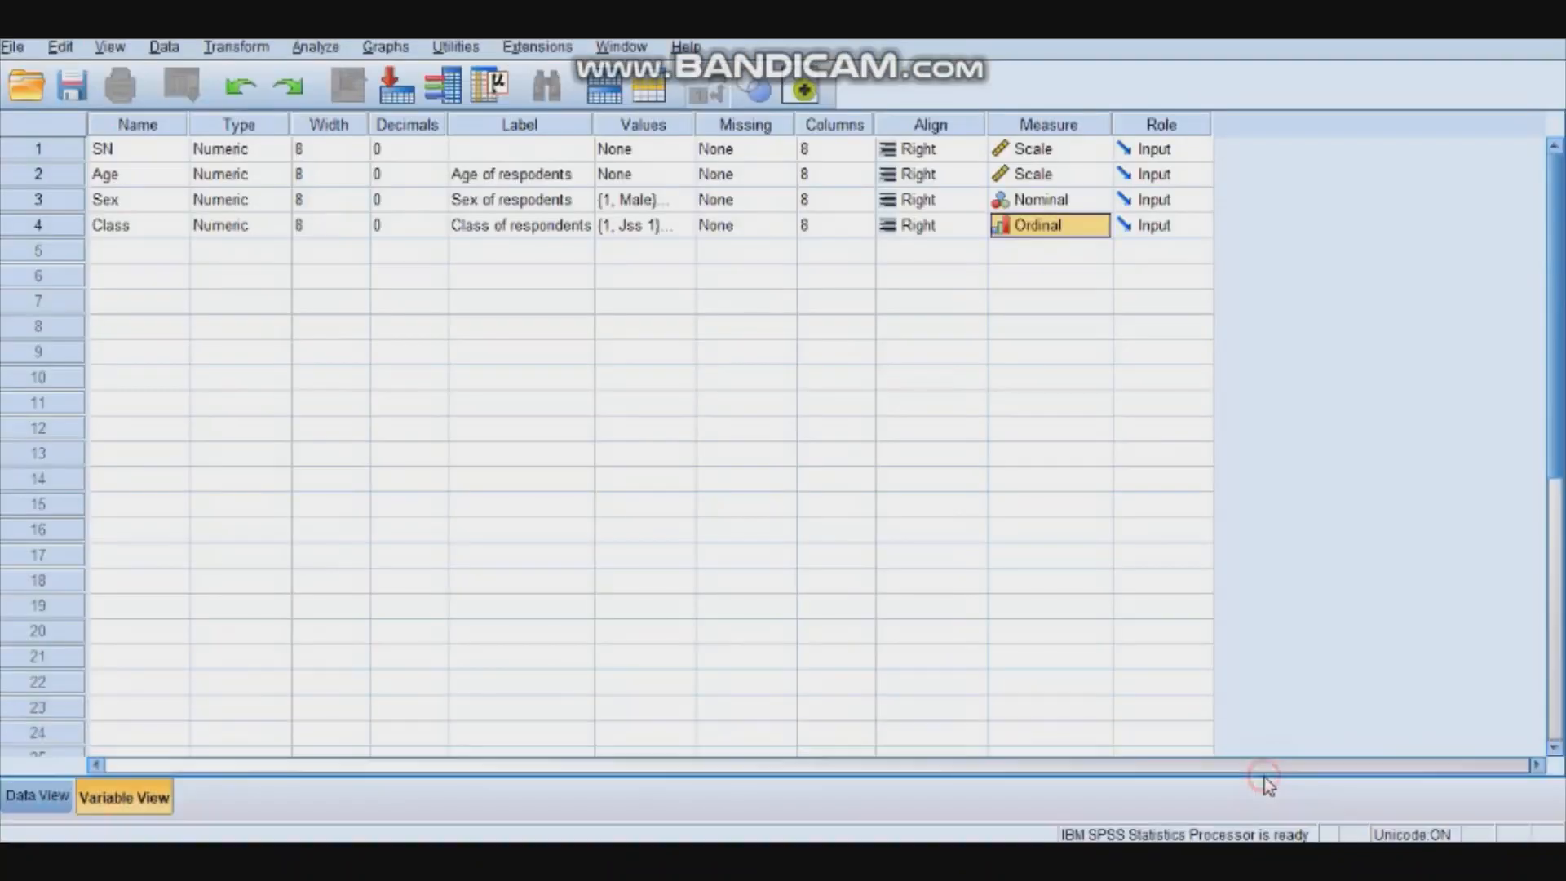
Create a fifth variable named Ethnic_group and set its decimals to 0
click(131, 251)
click(134, 251)
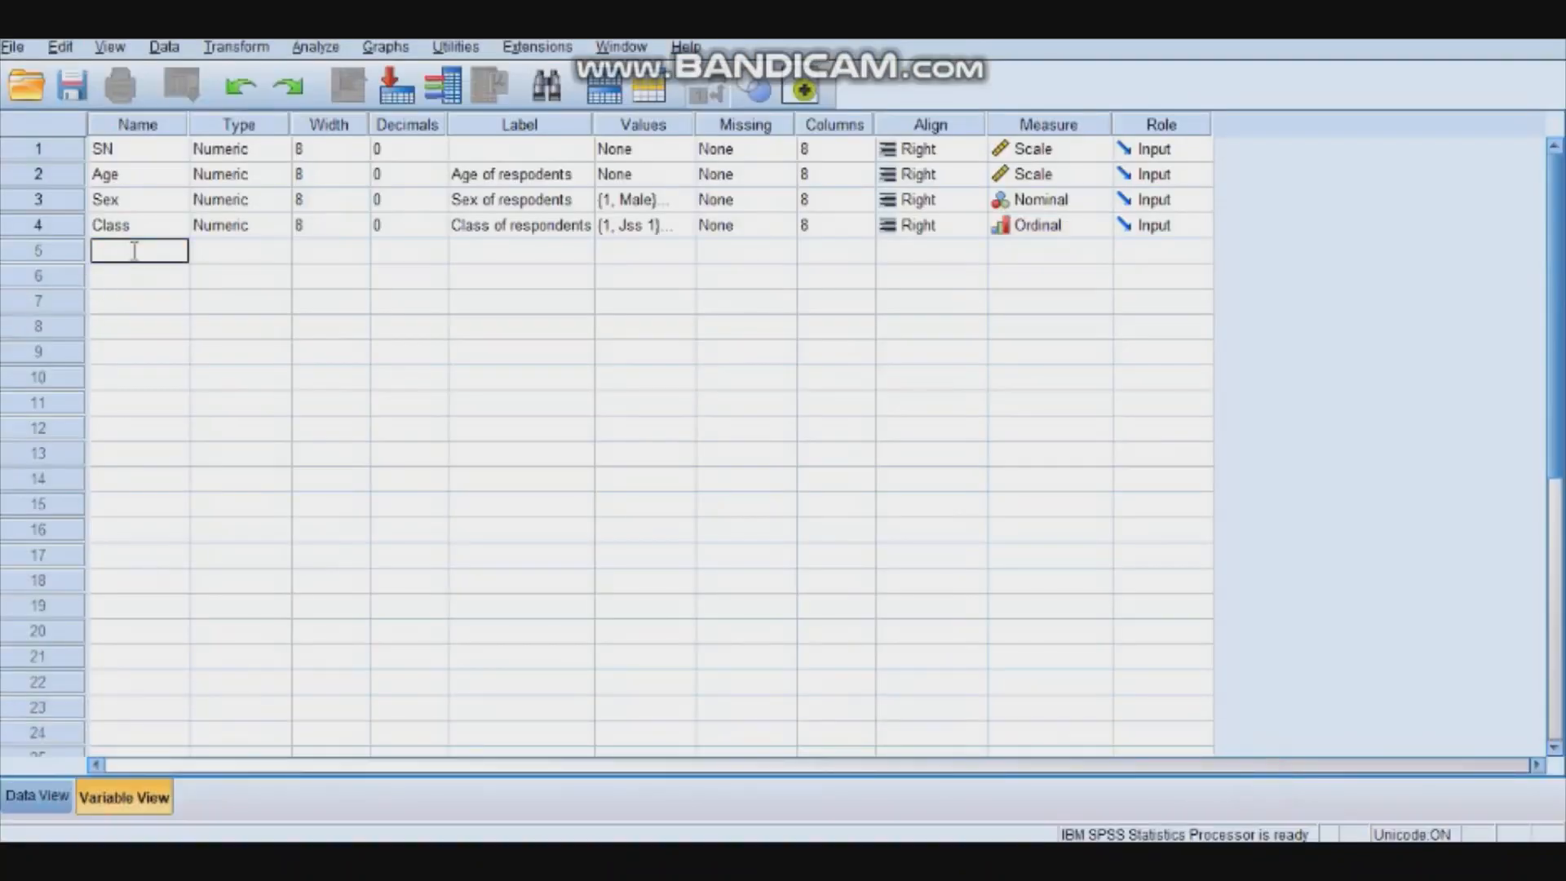
text(Ethnic_group)
click(230, 252)
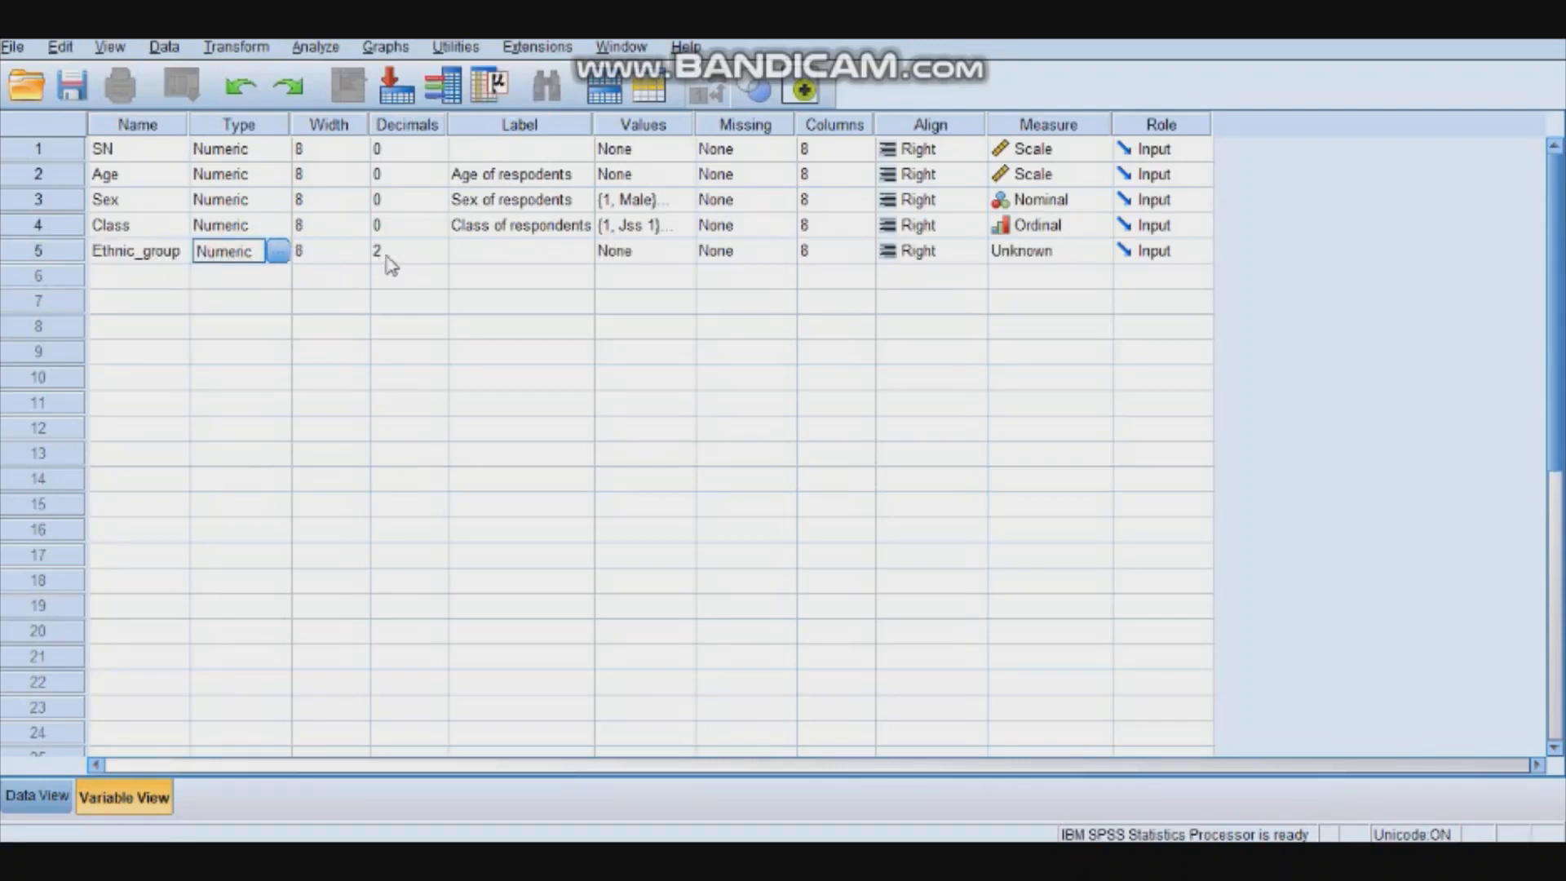
click(425, 251)
double_click(439, 257)
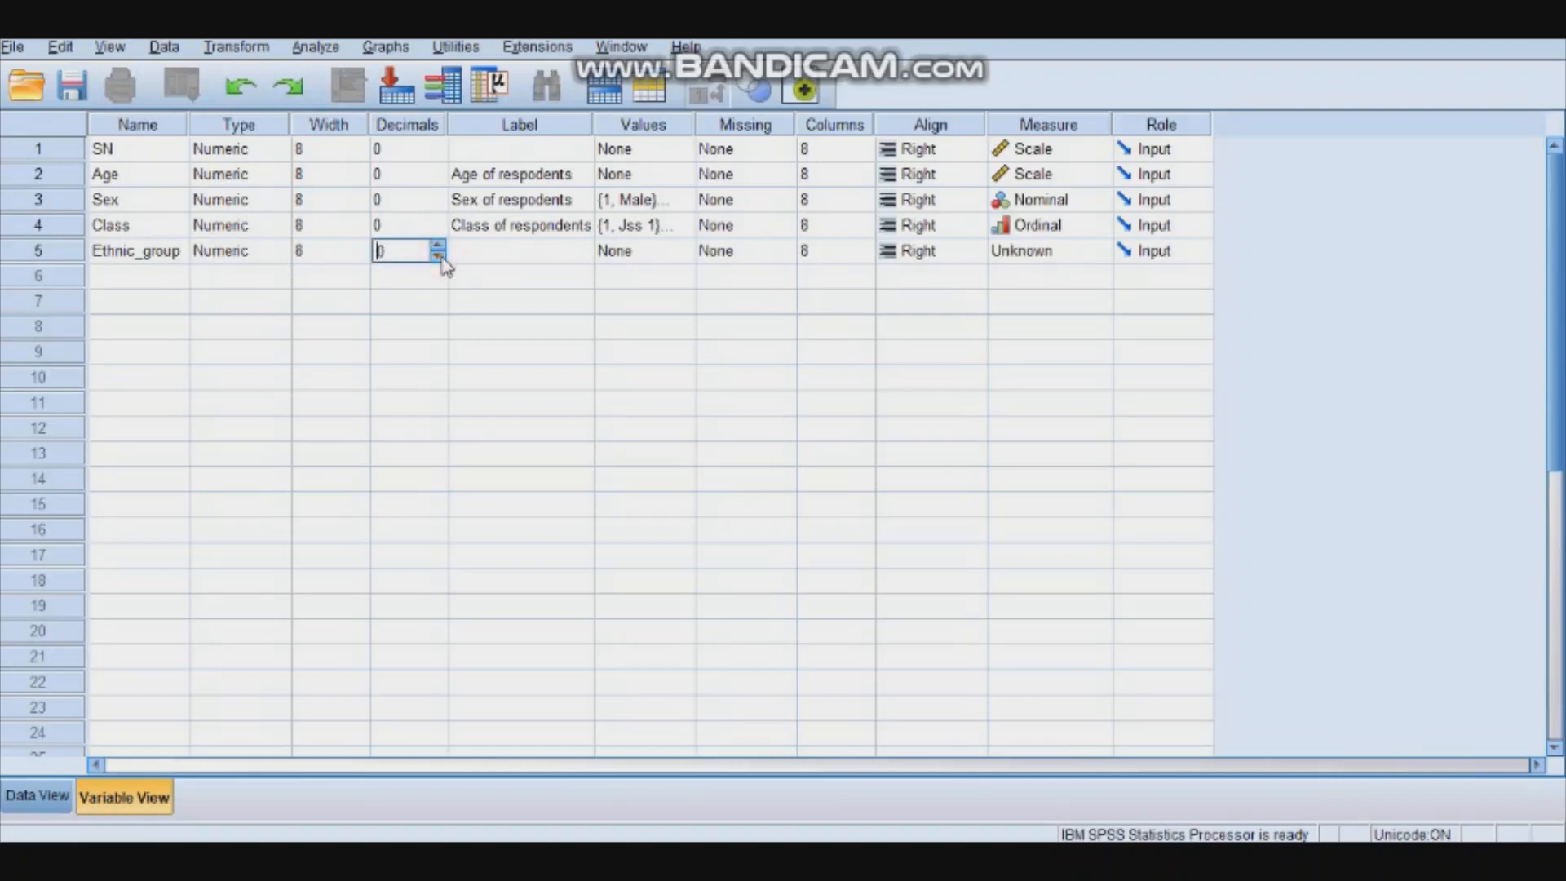
Give the Ethnic_group variable the label "Ethnic group of respodents"
click(483, 252)
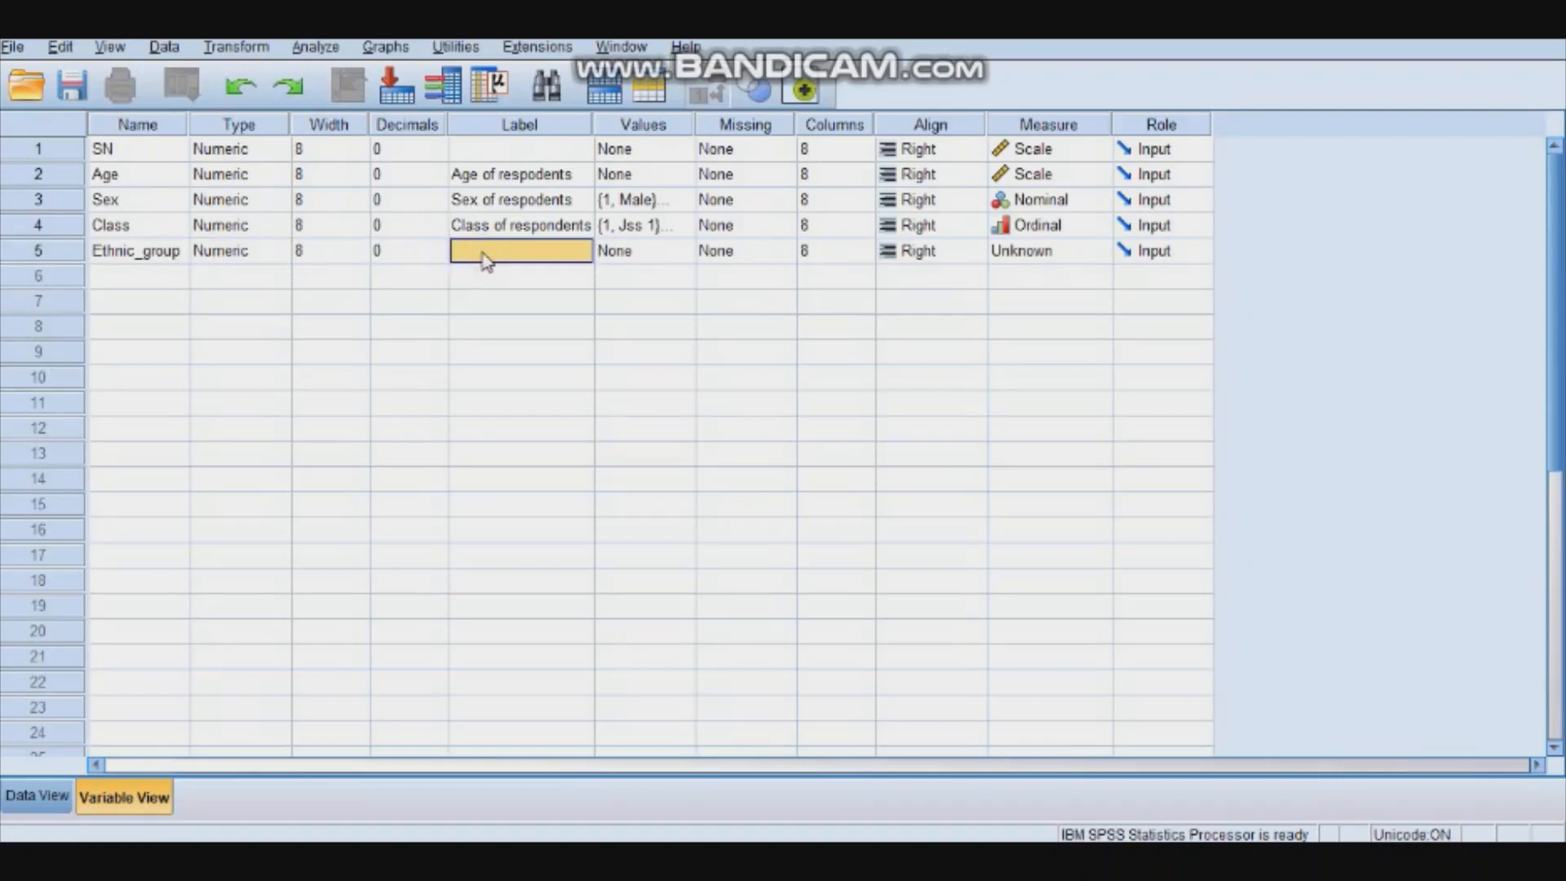
click(483, 252)
text(Eth)
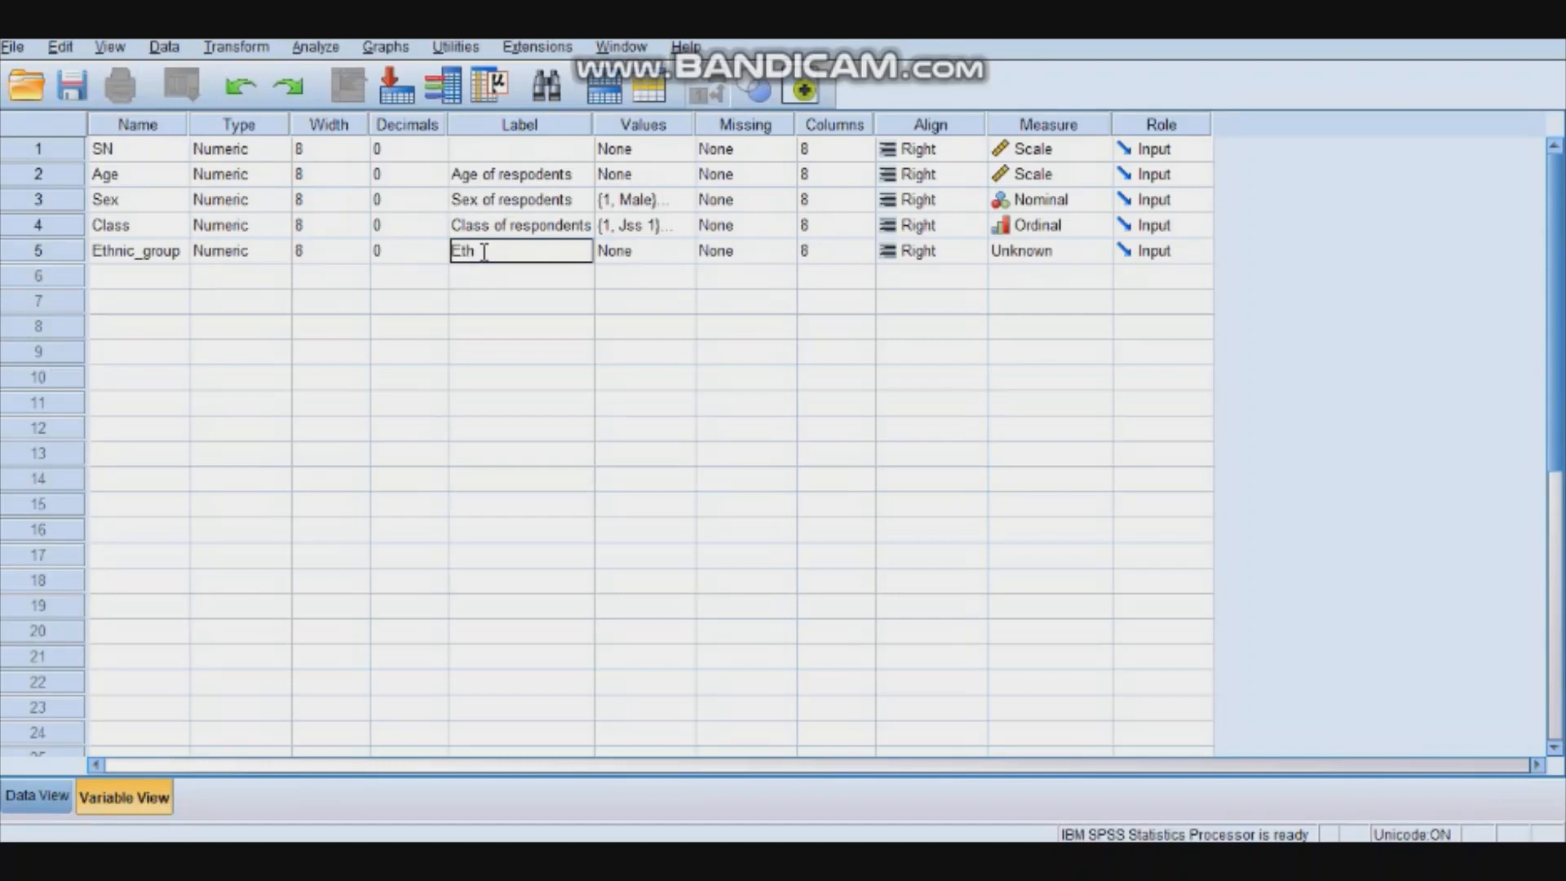
text(nic group of respodets)
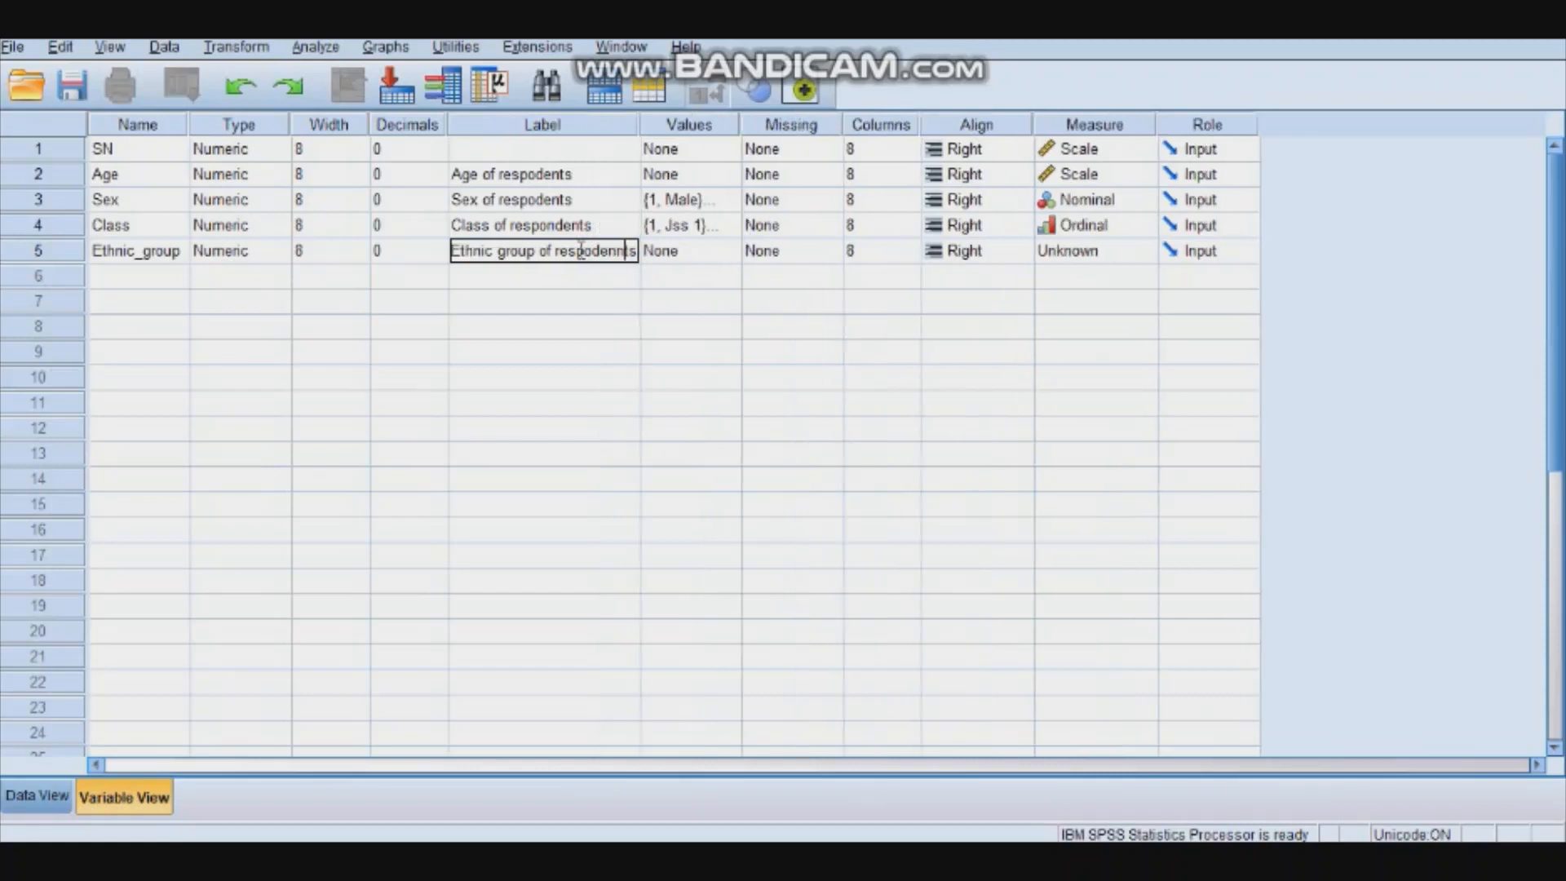
key(Left)
key(Left)
text(n)
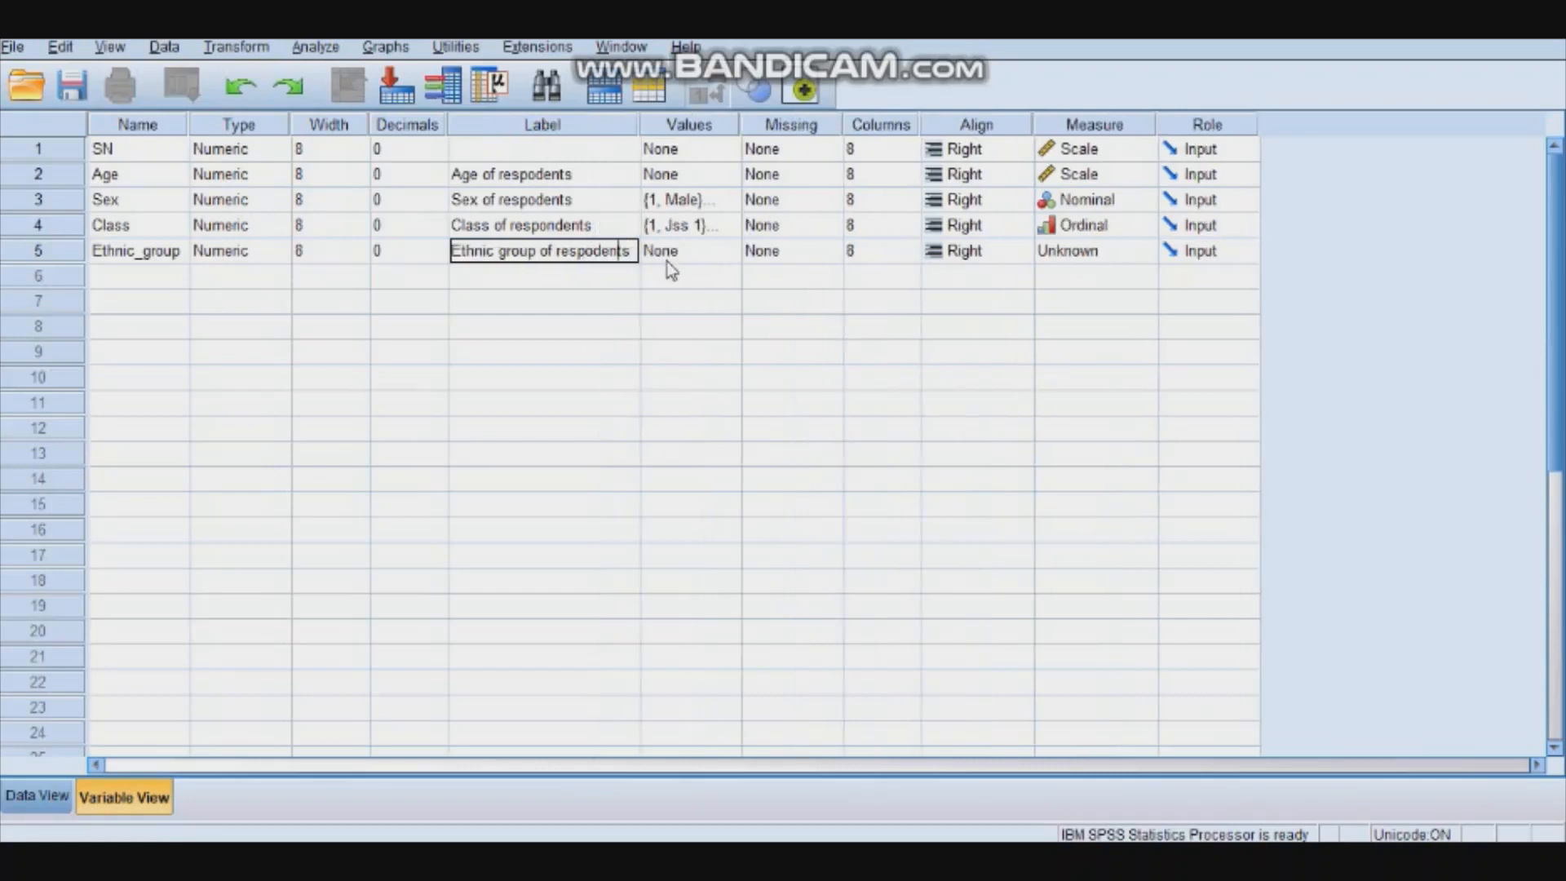
click(686, 253)
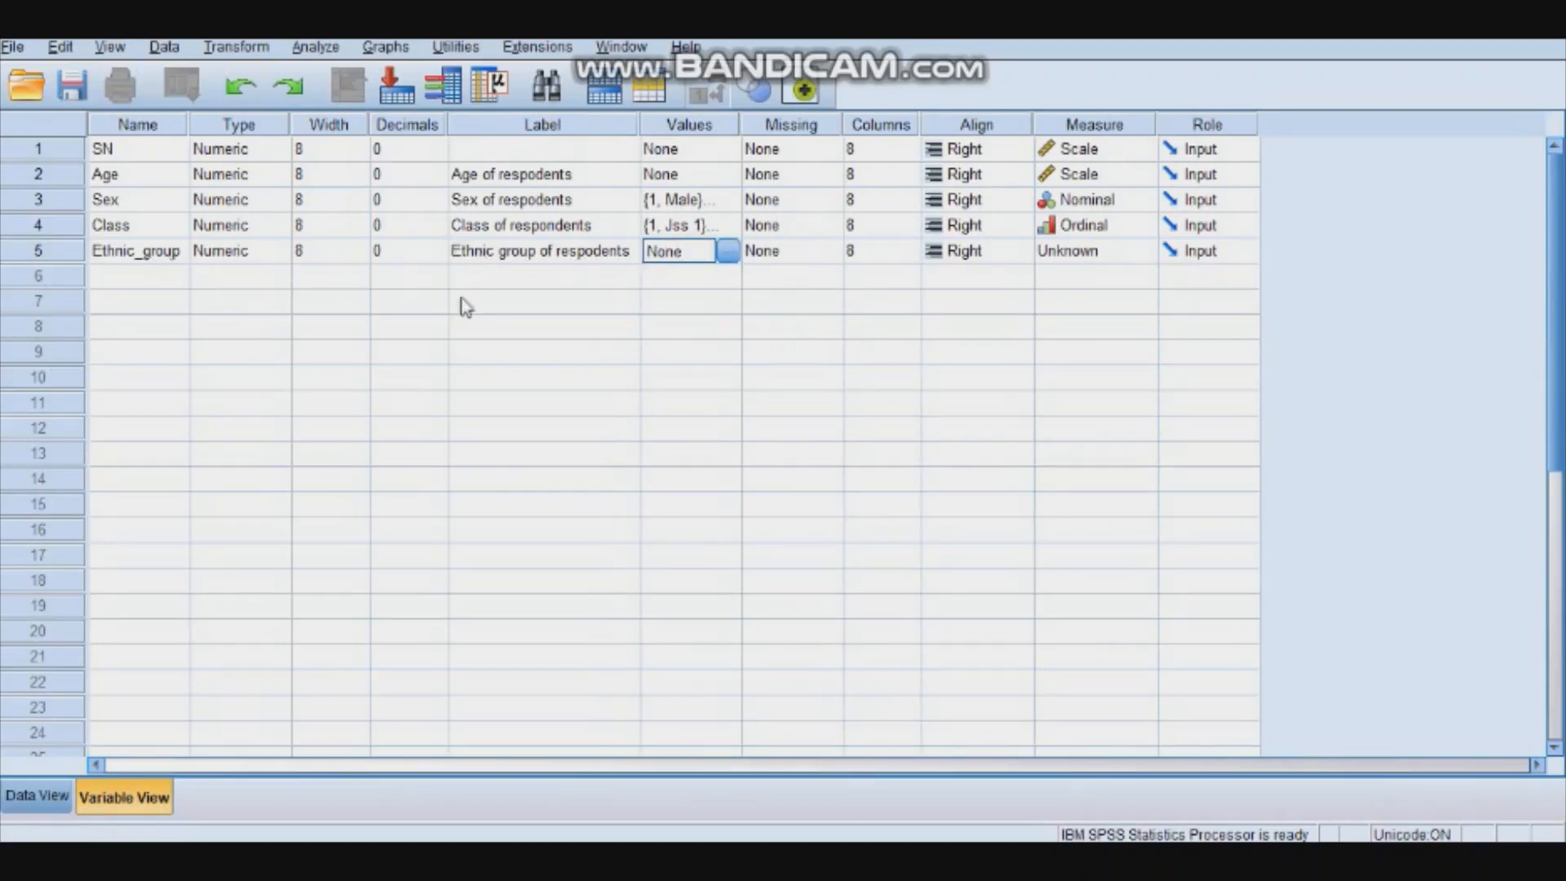
click(727, 251)
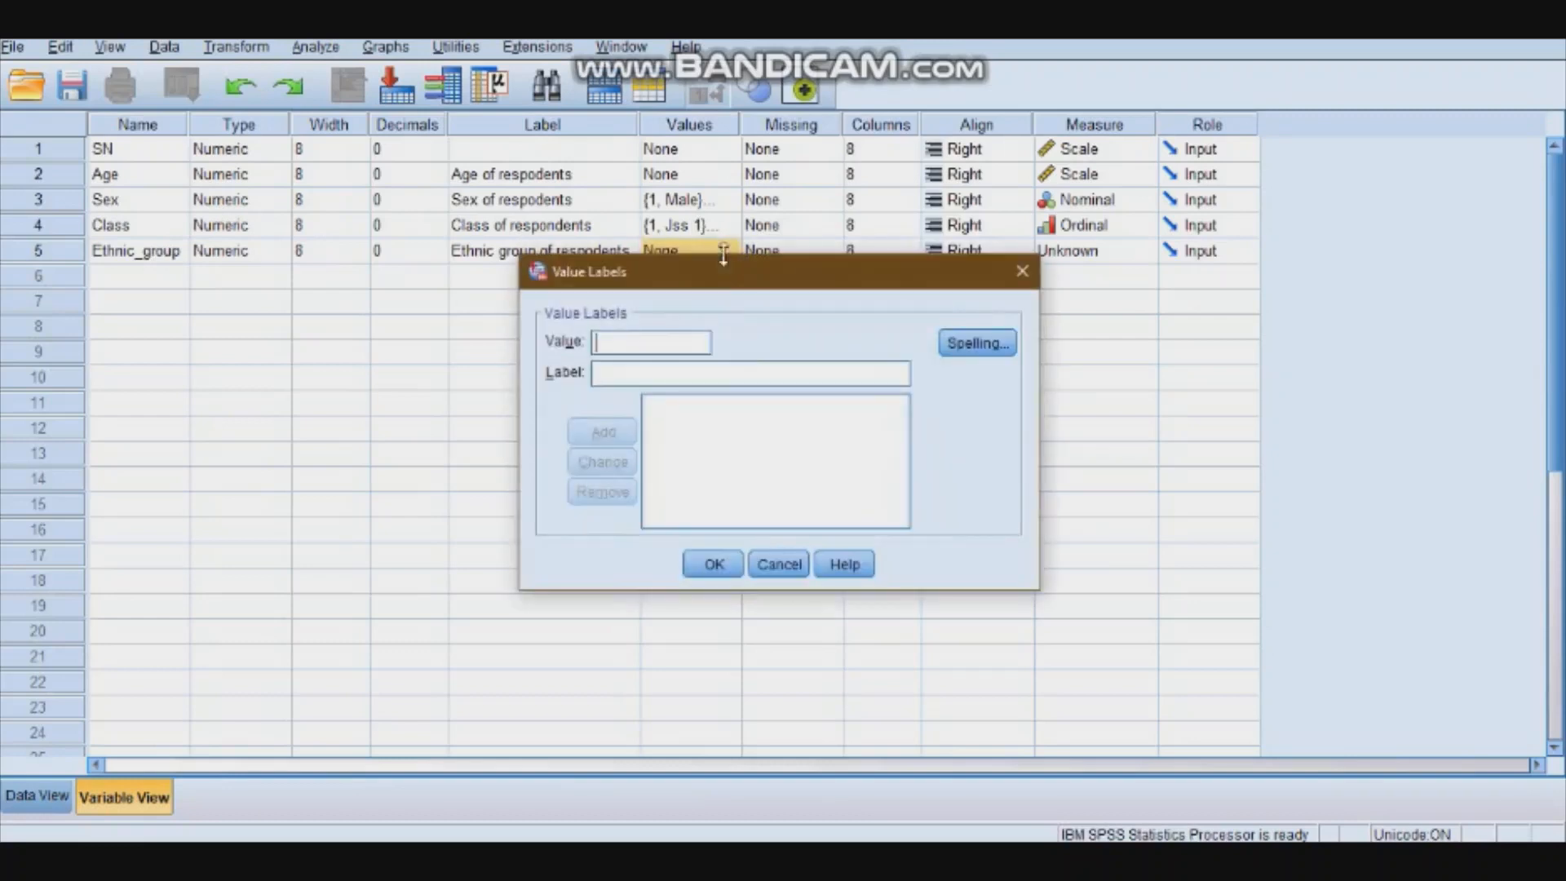
text(1)
click(638, 373)
text(Be)
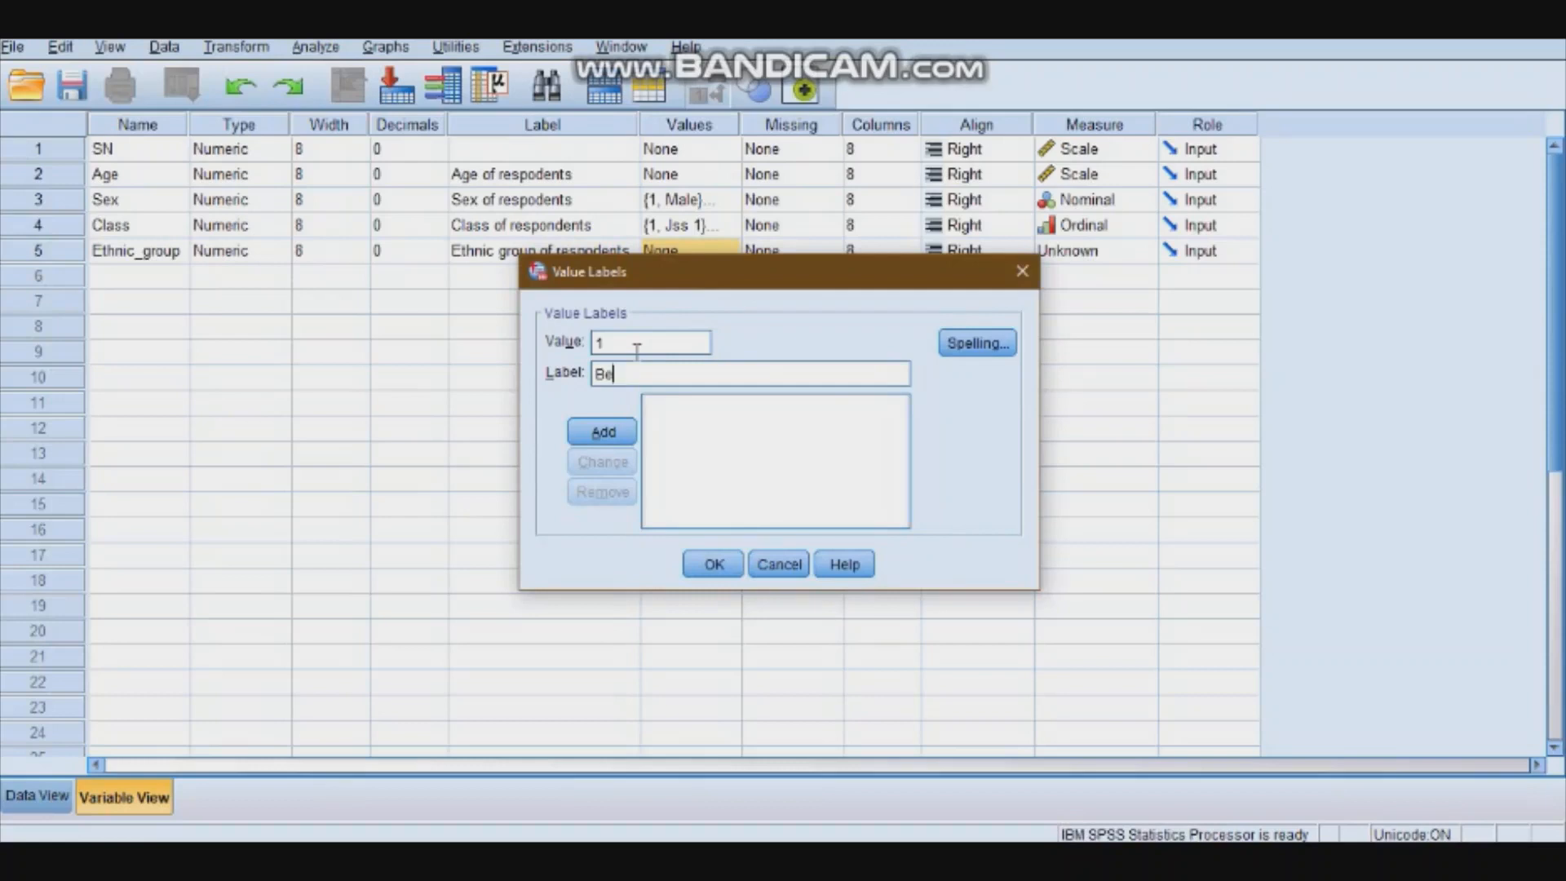
click(1022, 271)
Open the value labels of the Ethnic_group variable and add value 1 with the label "benin"
click(729, 252)
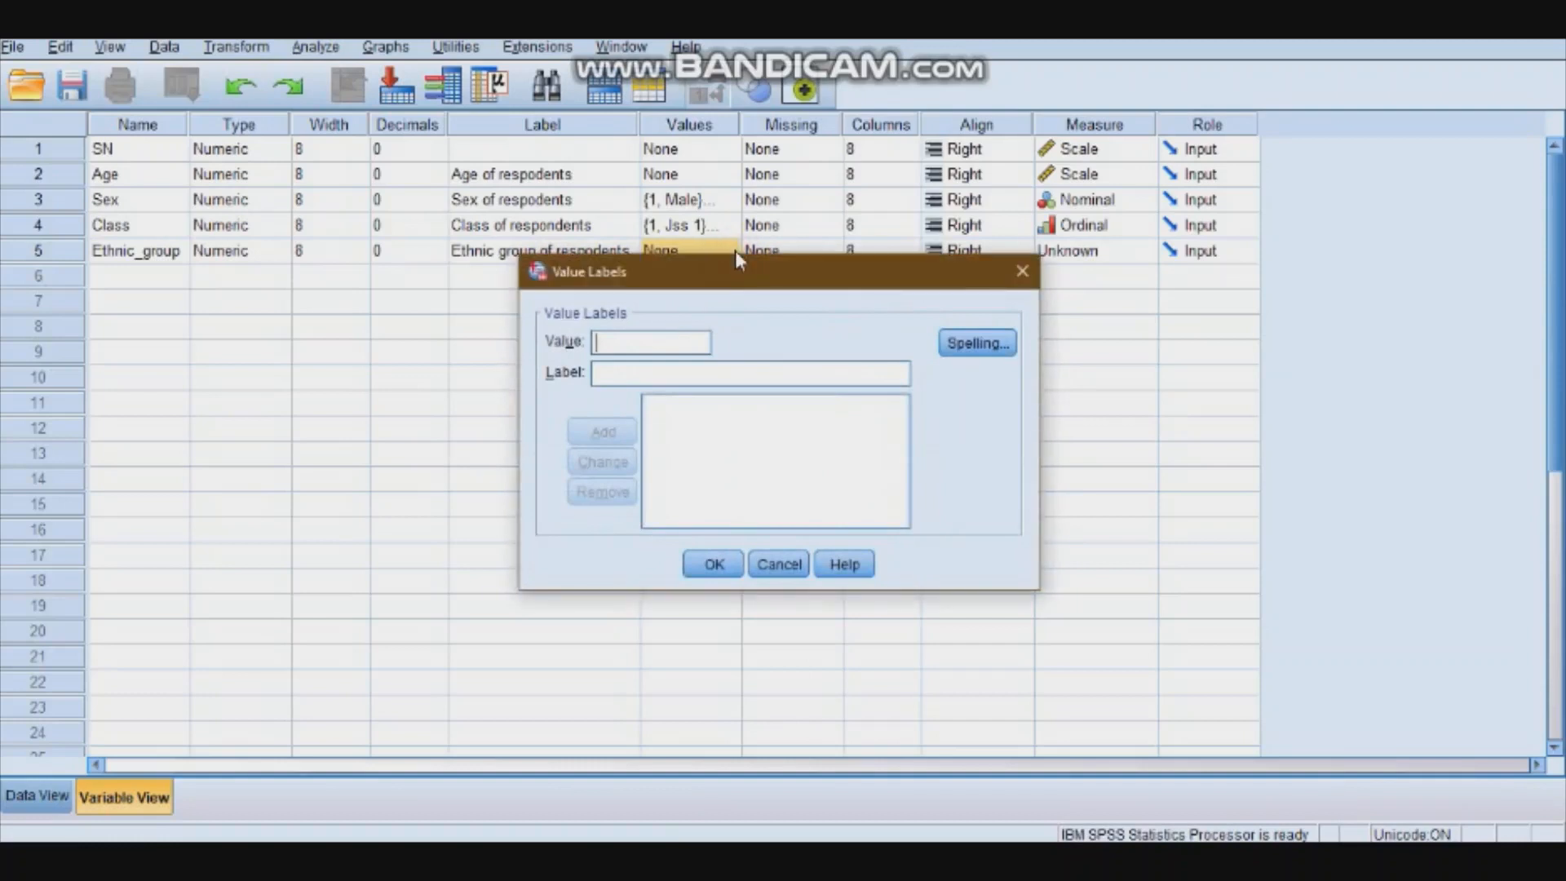
click(608, 343)
text(1)
click(612, 369)
text(yo)
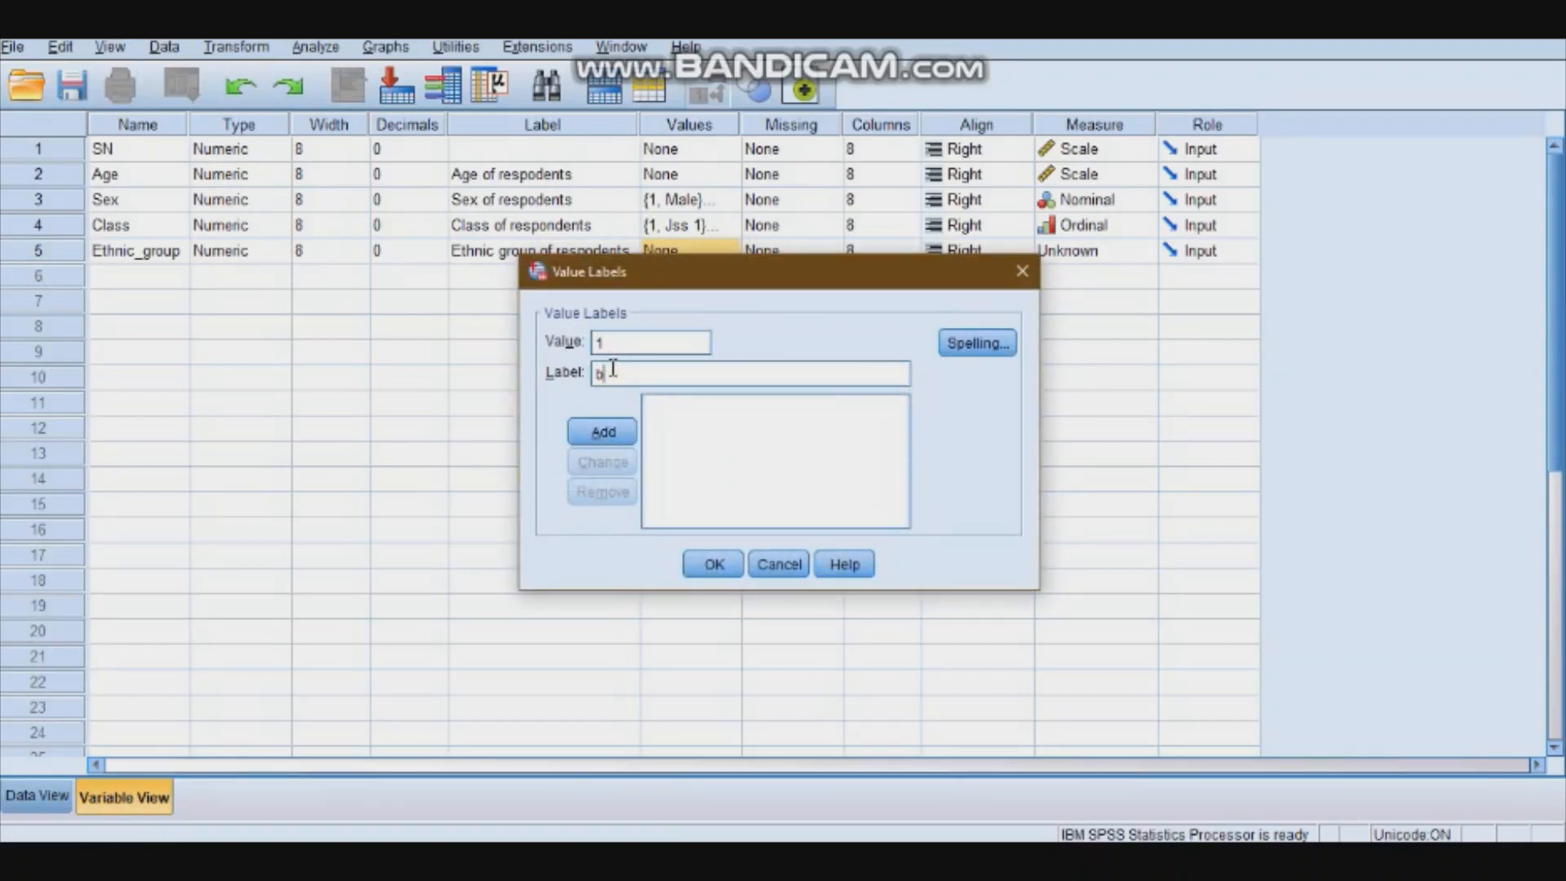
key(BackSpace)
key(BackSpace)
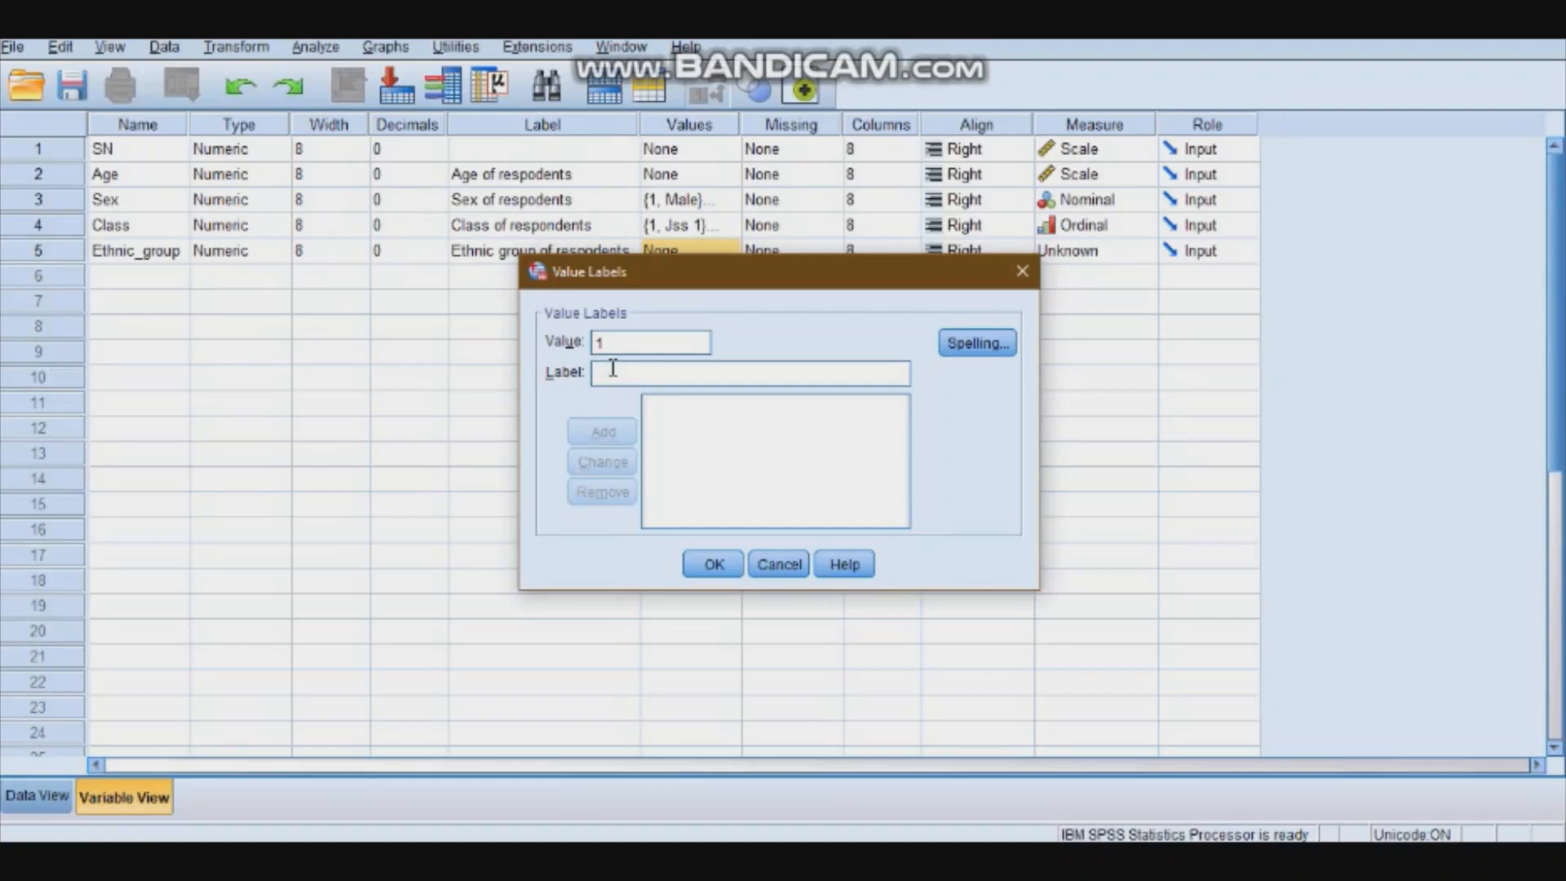
text(Y)
text(e)
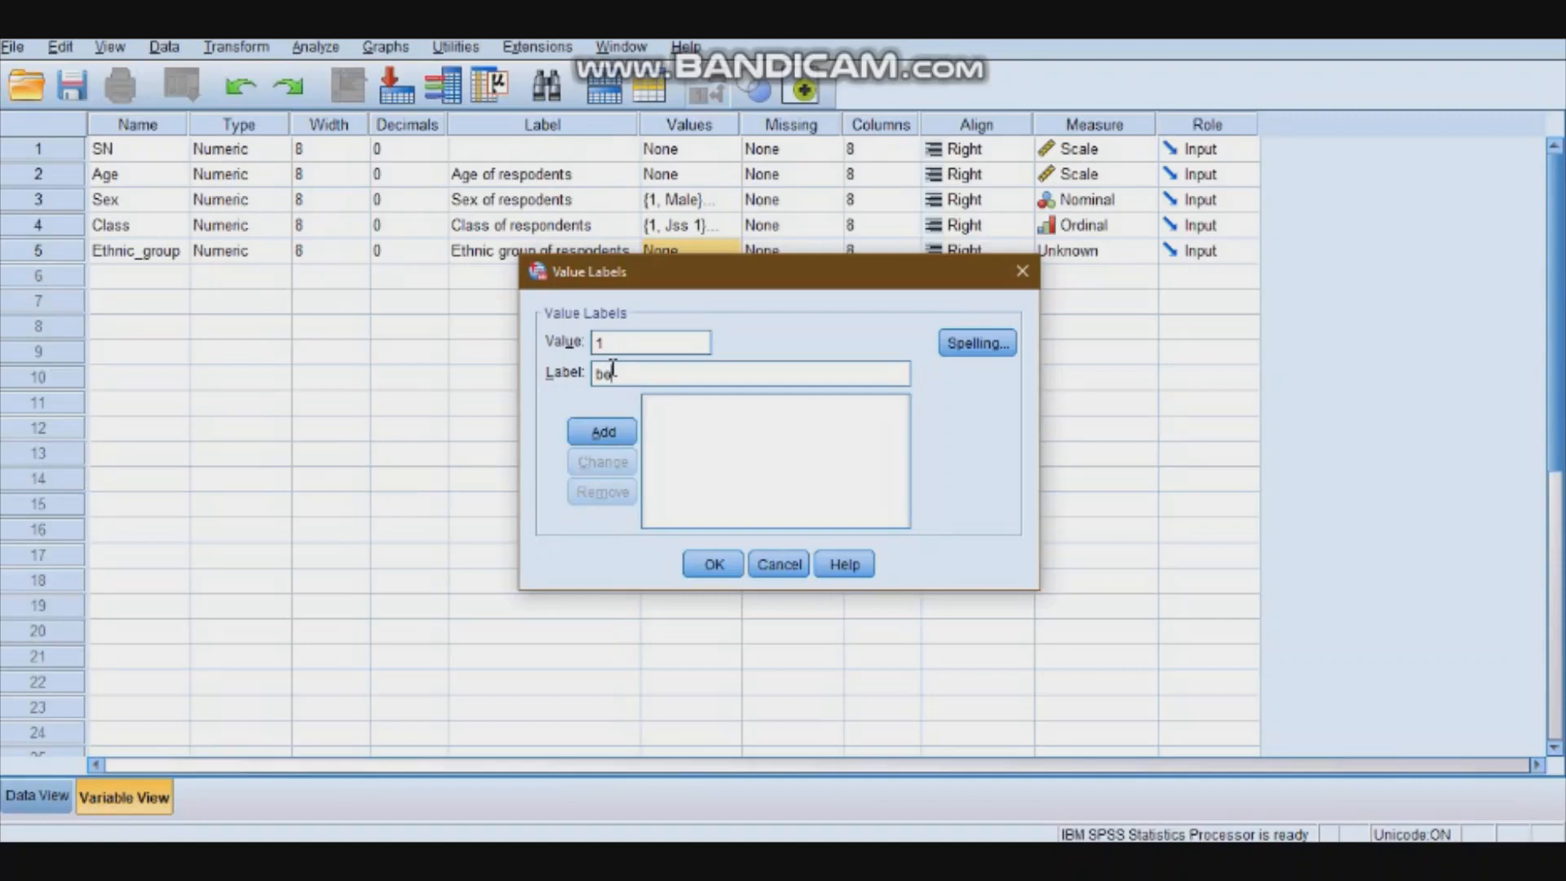
text(nin)
click(605, 434)
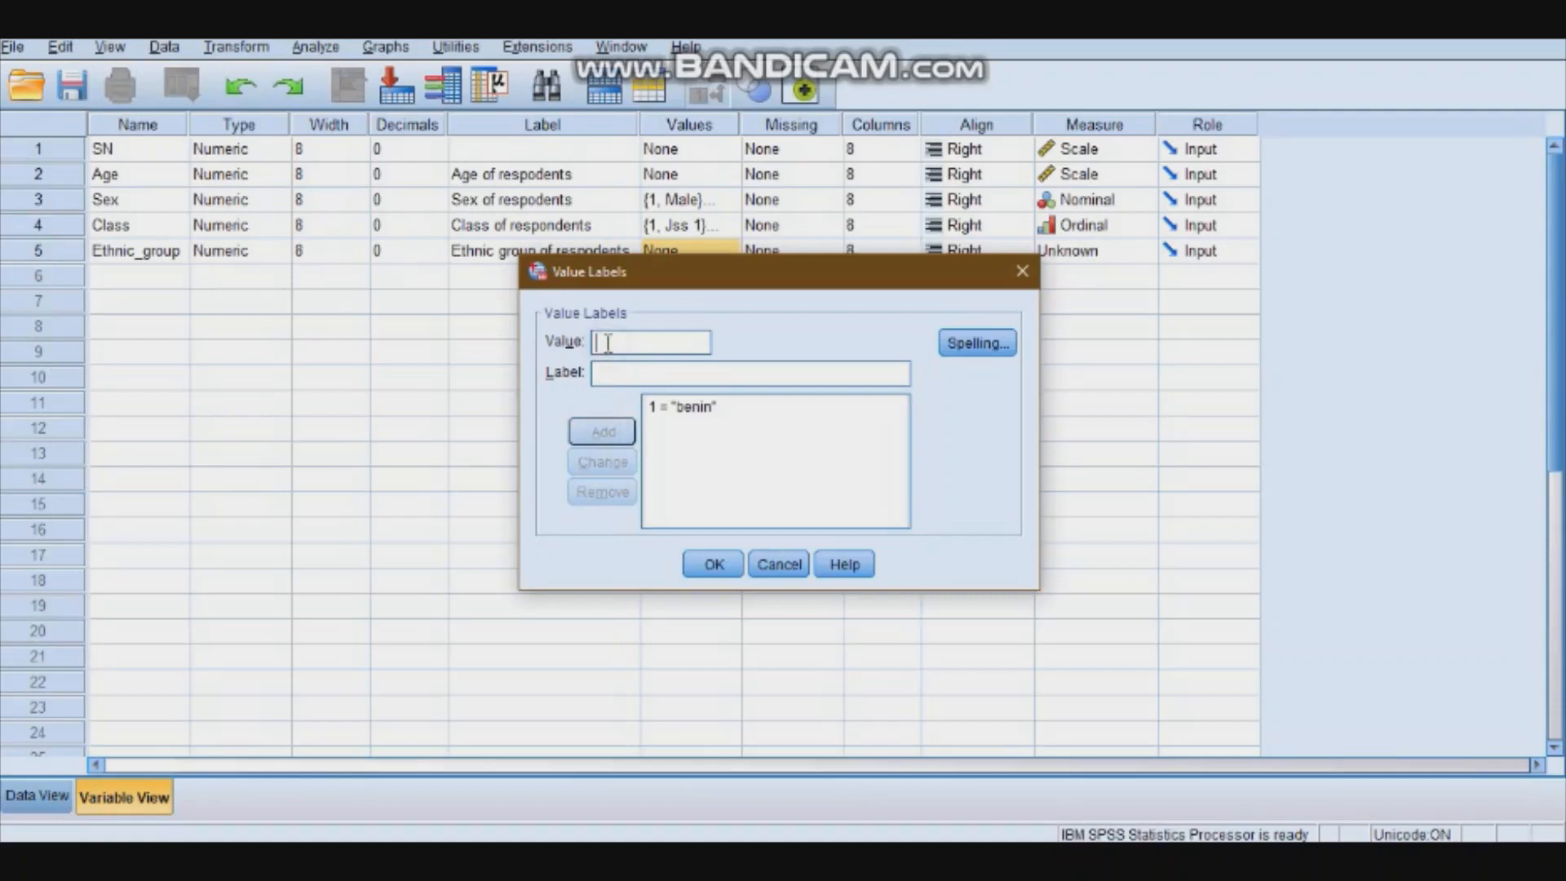
Enter value 2 as the second code of the Ethnic_group variable and begin its label with "i"
text(2)
click(609, 371)
text(i)
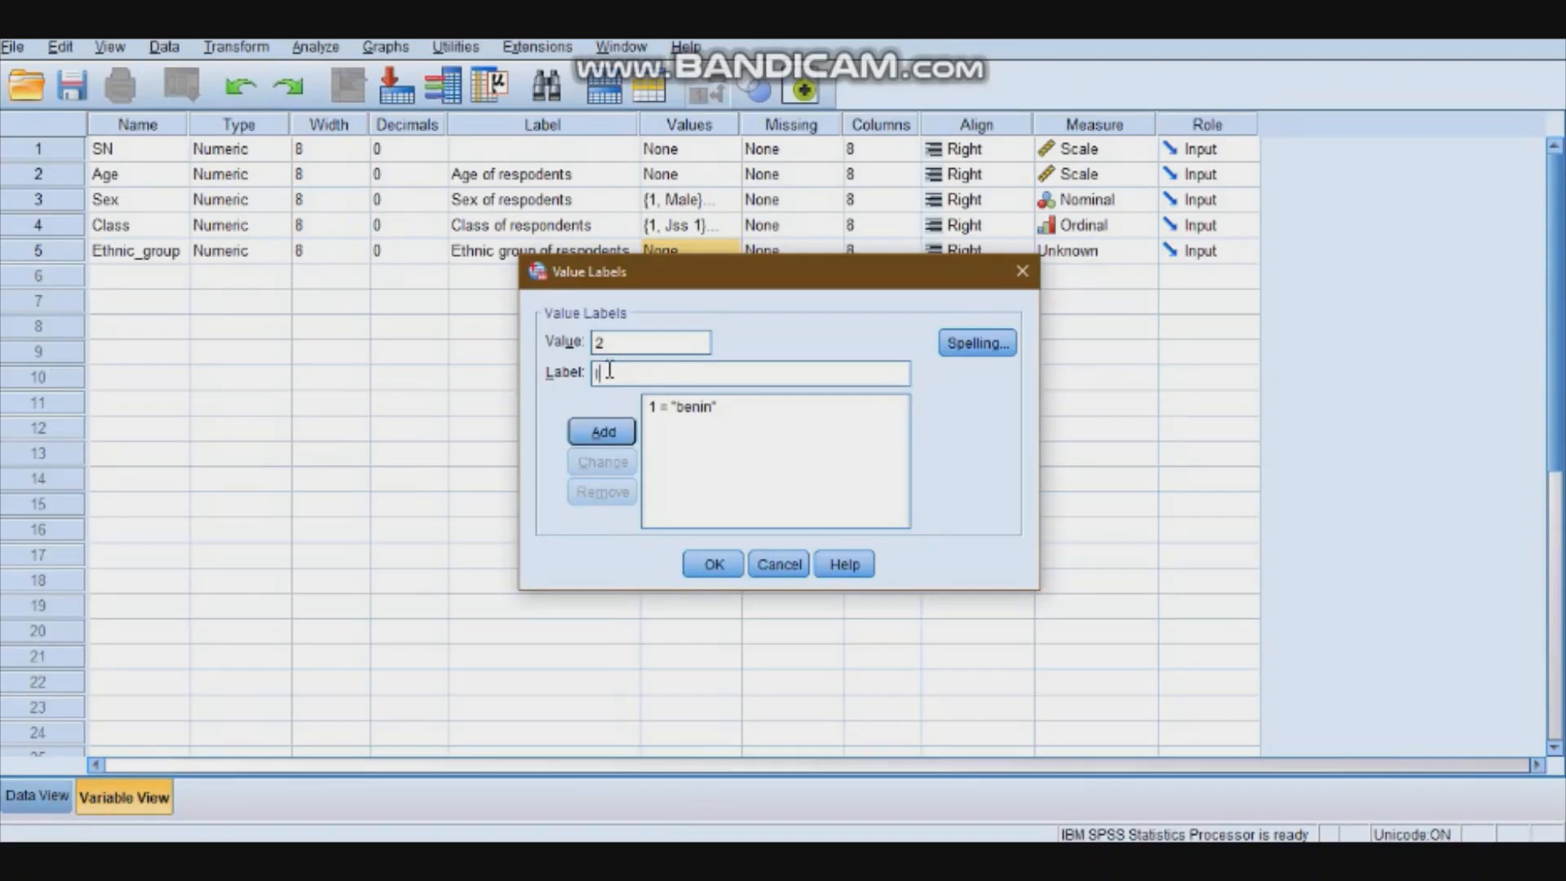
Check the ethnic group options in the Word questionnaire, return to SPSS and remove the "benin" code from the Ethnic_group value labels
mouse_move(642, 856)
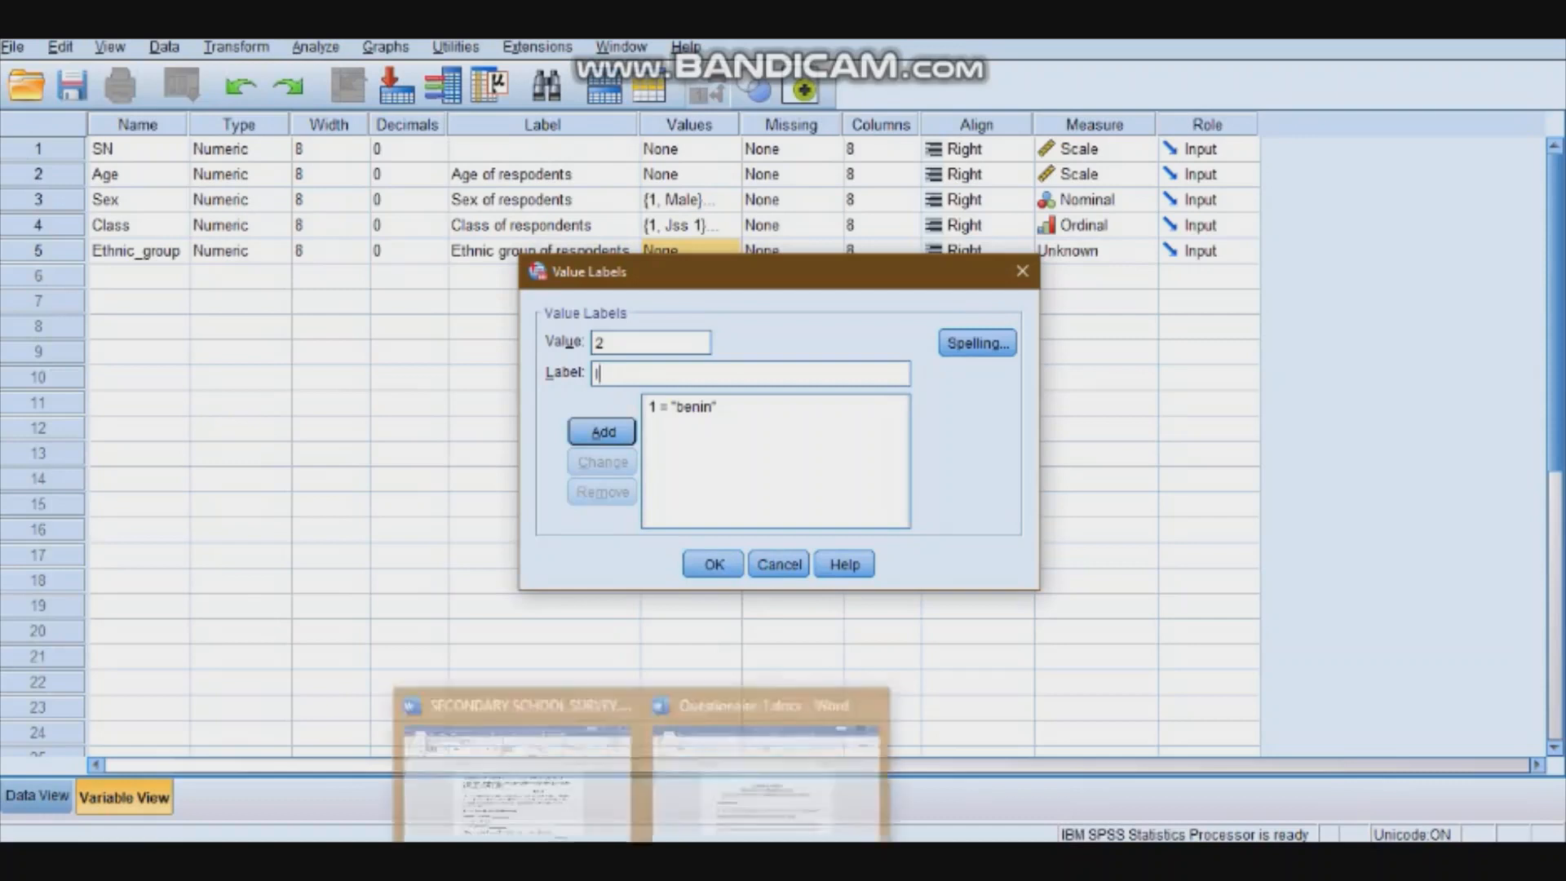
click(579, 803)
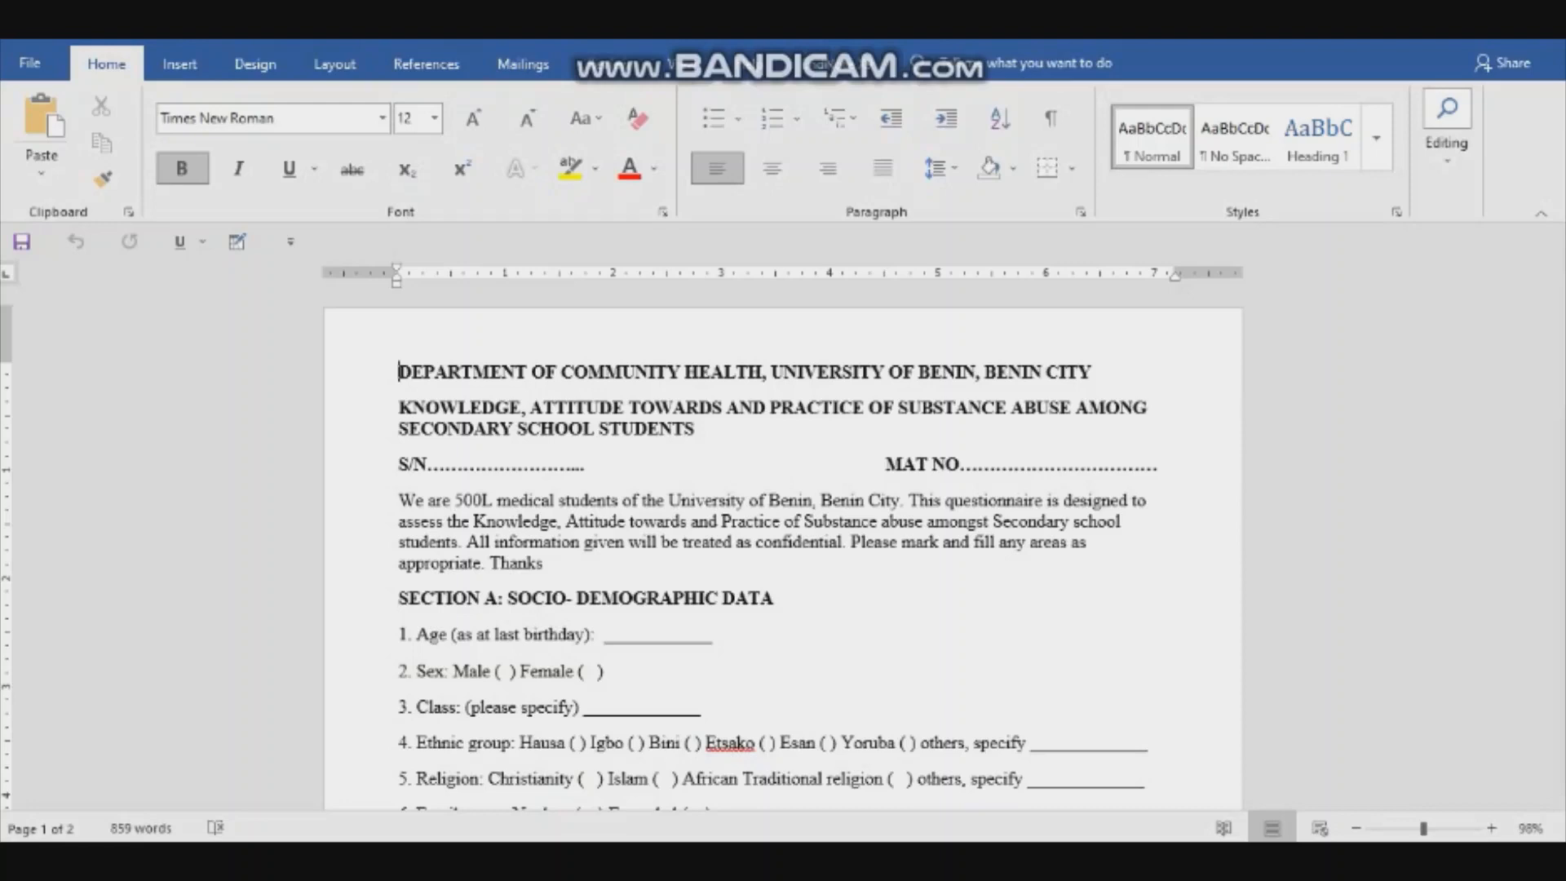
mouse_move(642, 856)
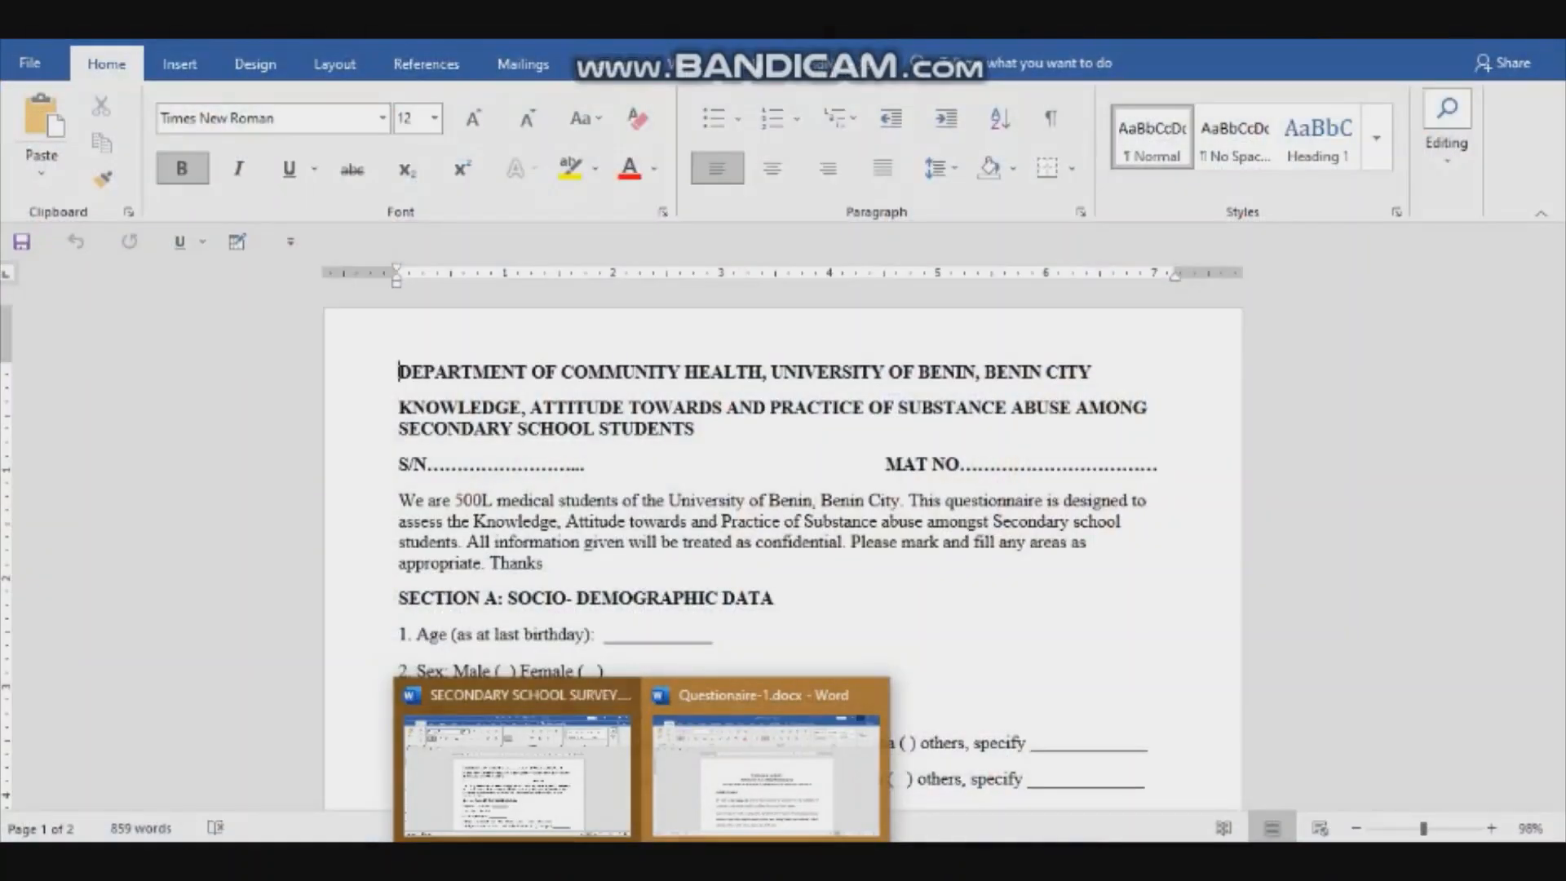
click(529, 755)
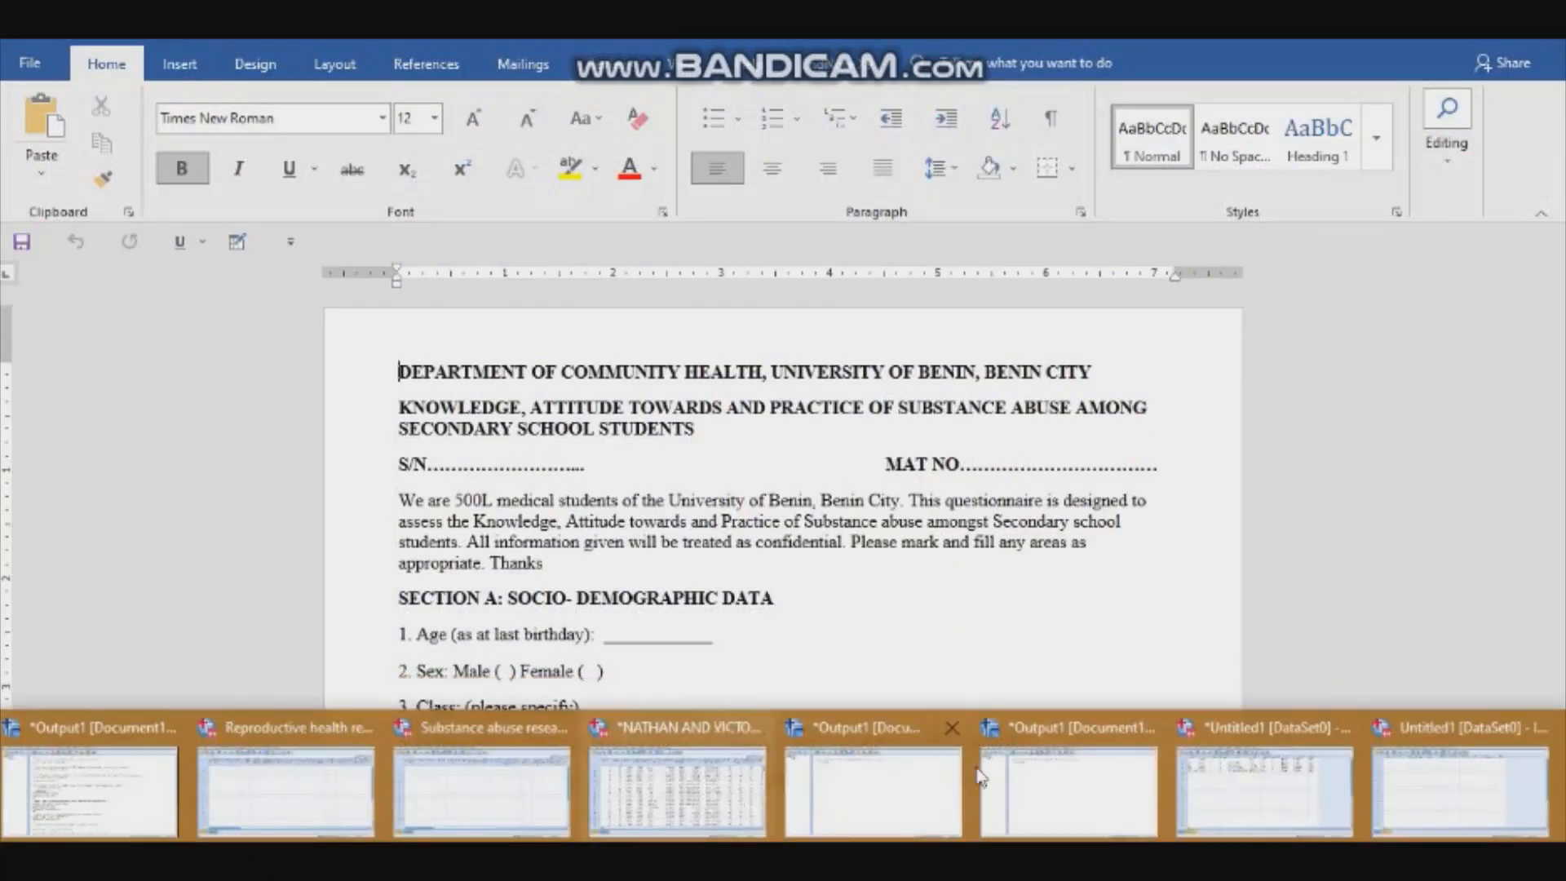
click(1221, 742)
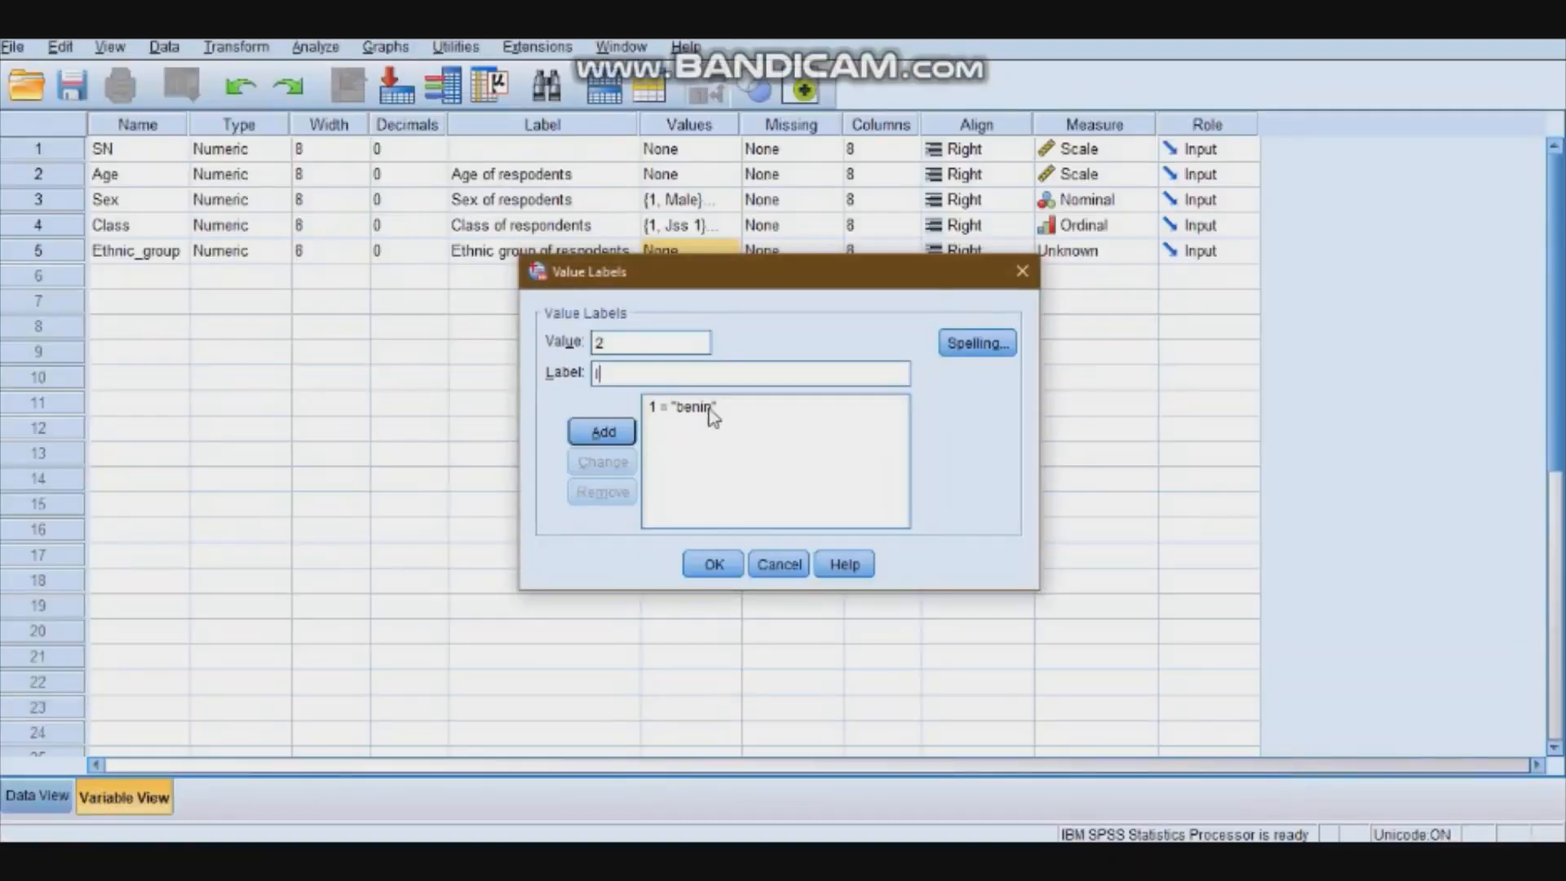
click(722, 412)
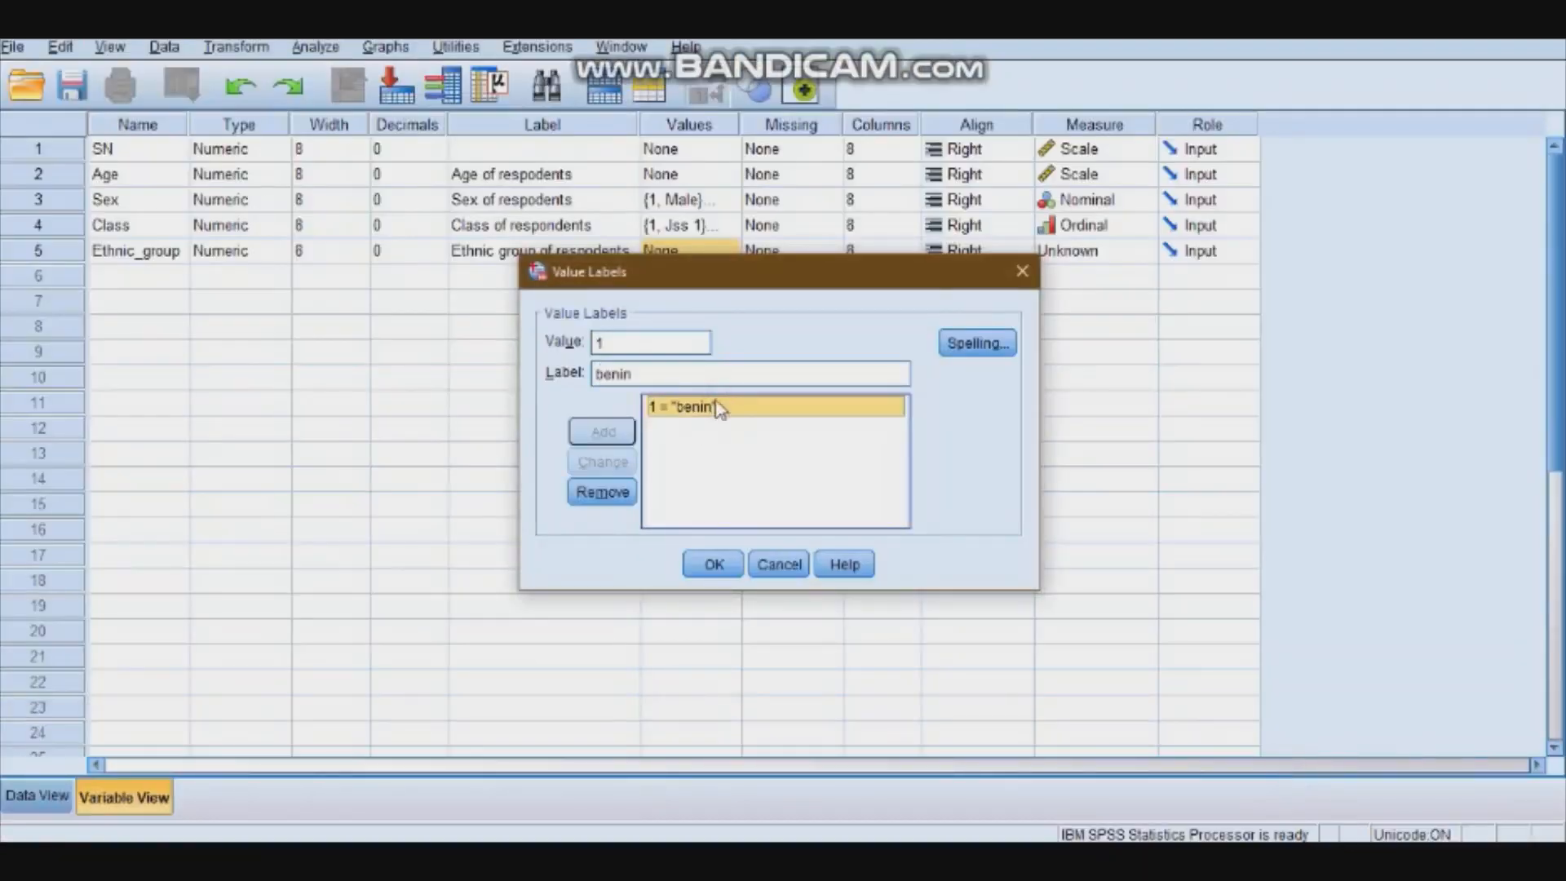
click(611, 493)
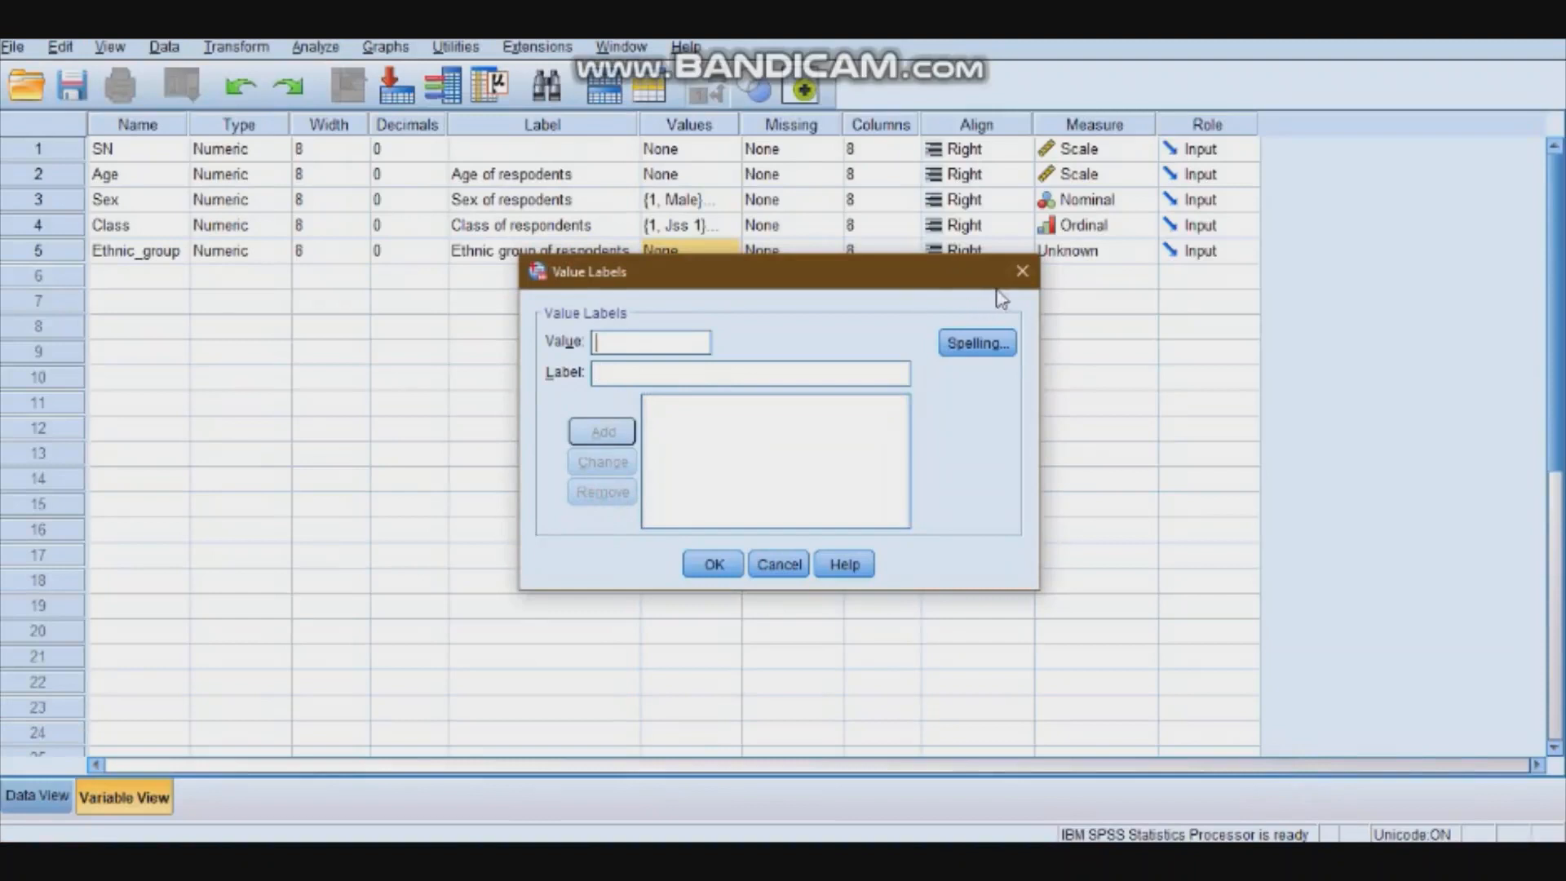
click(1021, 272)
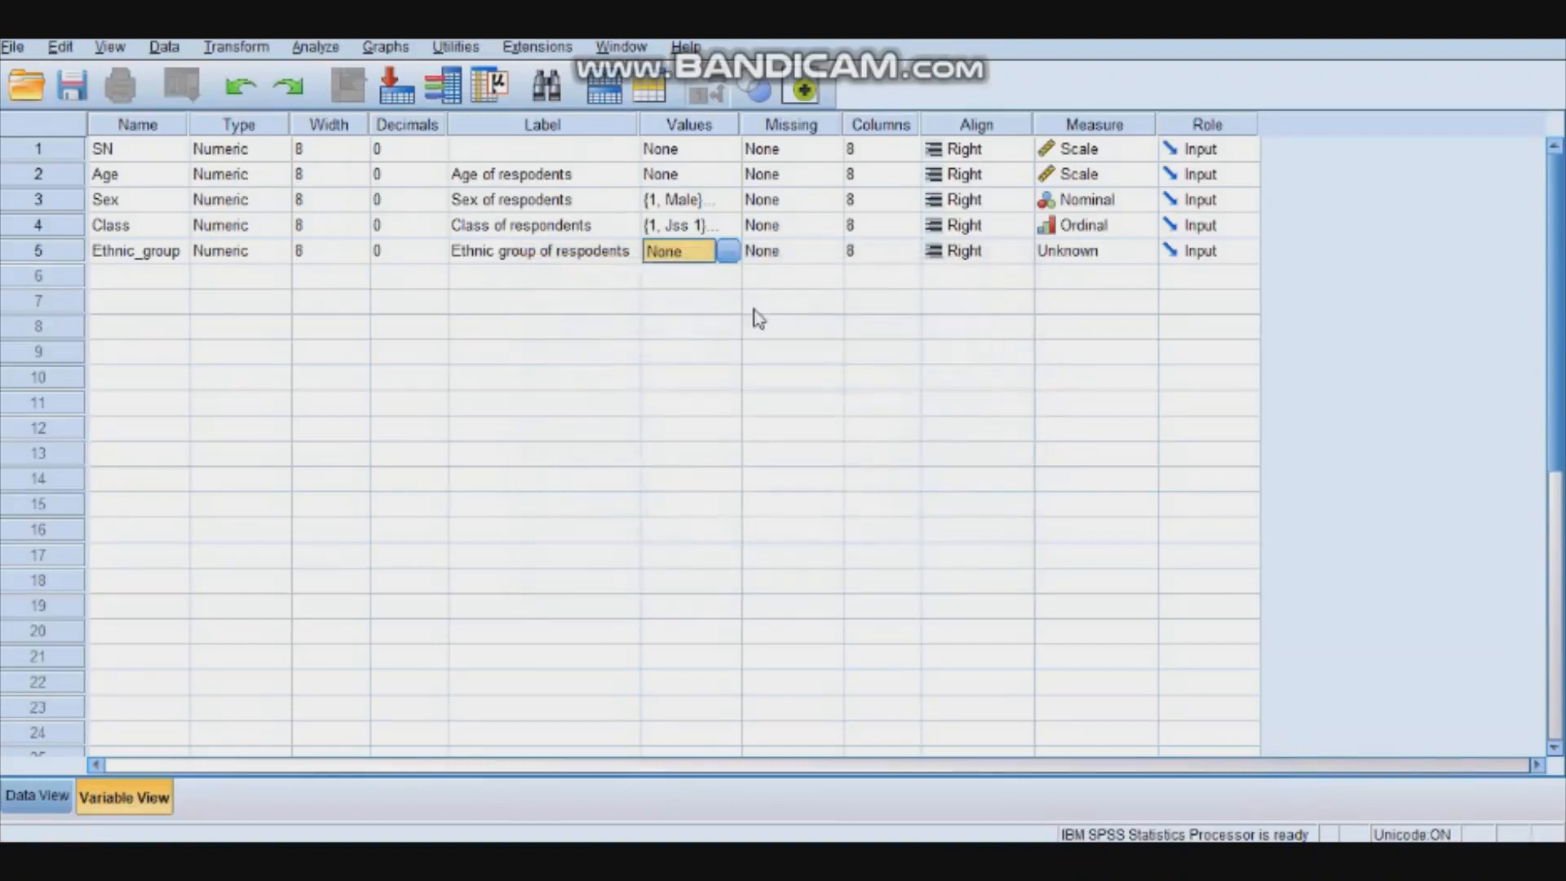
Reopen the value labels of the Ethnic_group variable and add value 1 with the label "Hausa"
click(727, 252)
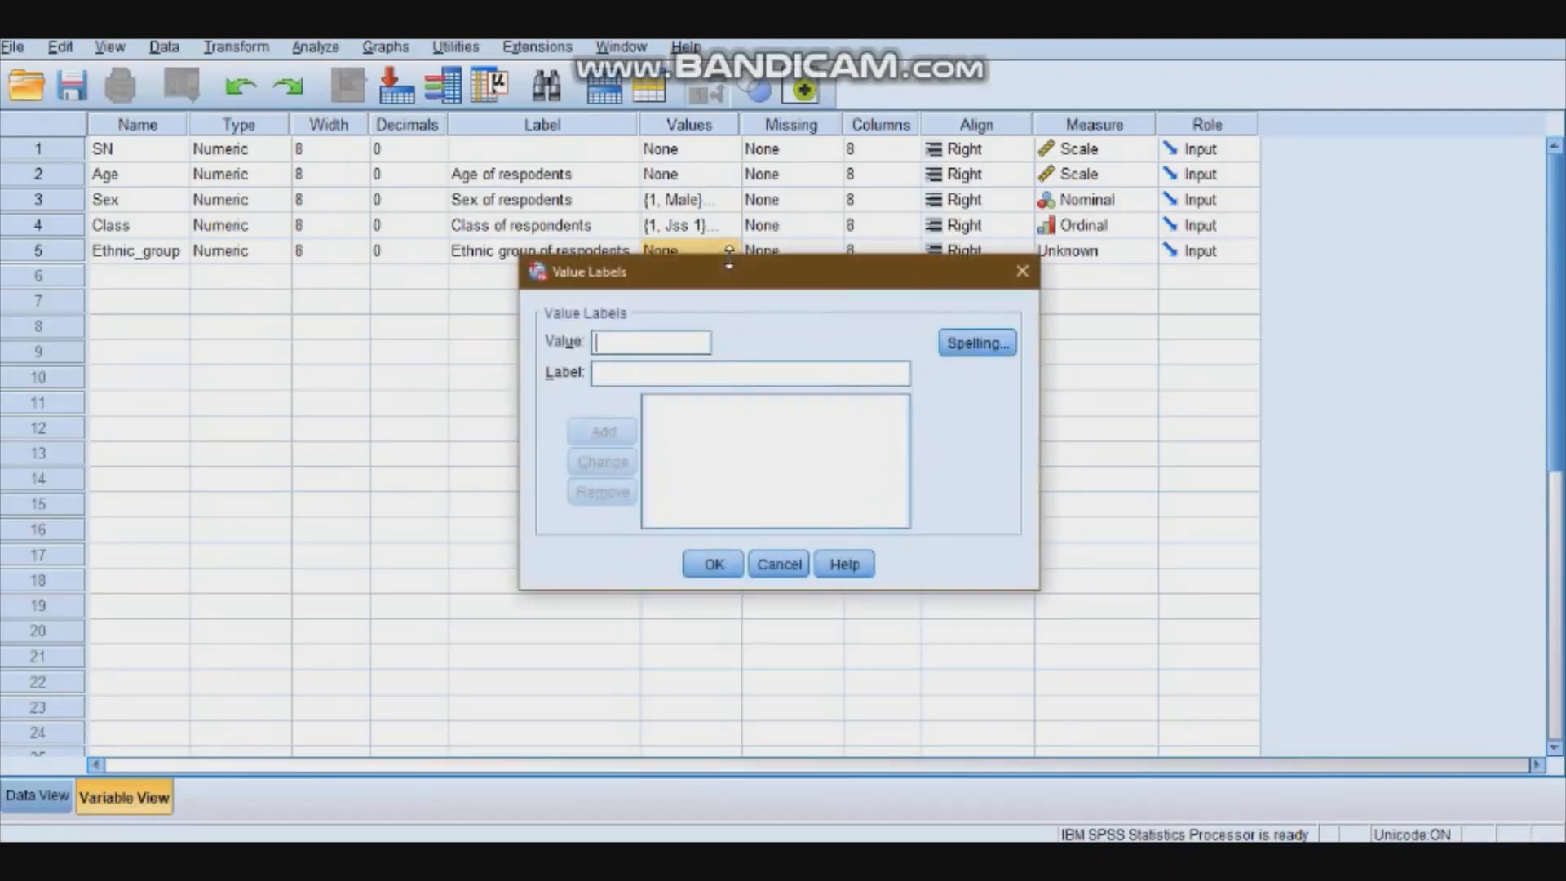
click(628, 343)
text(1)
click(625, 377)
text(Hausa)
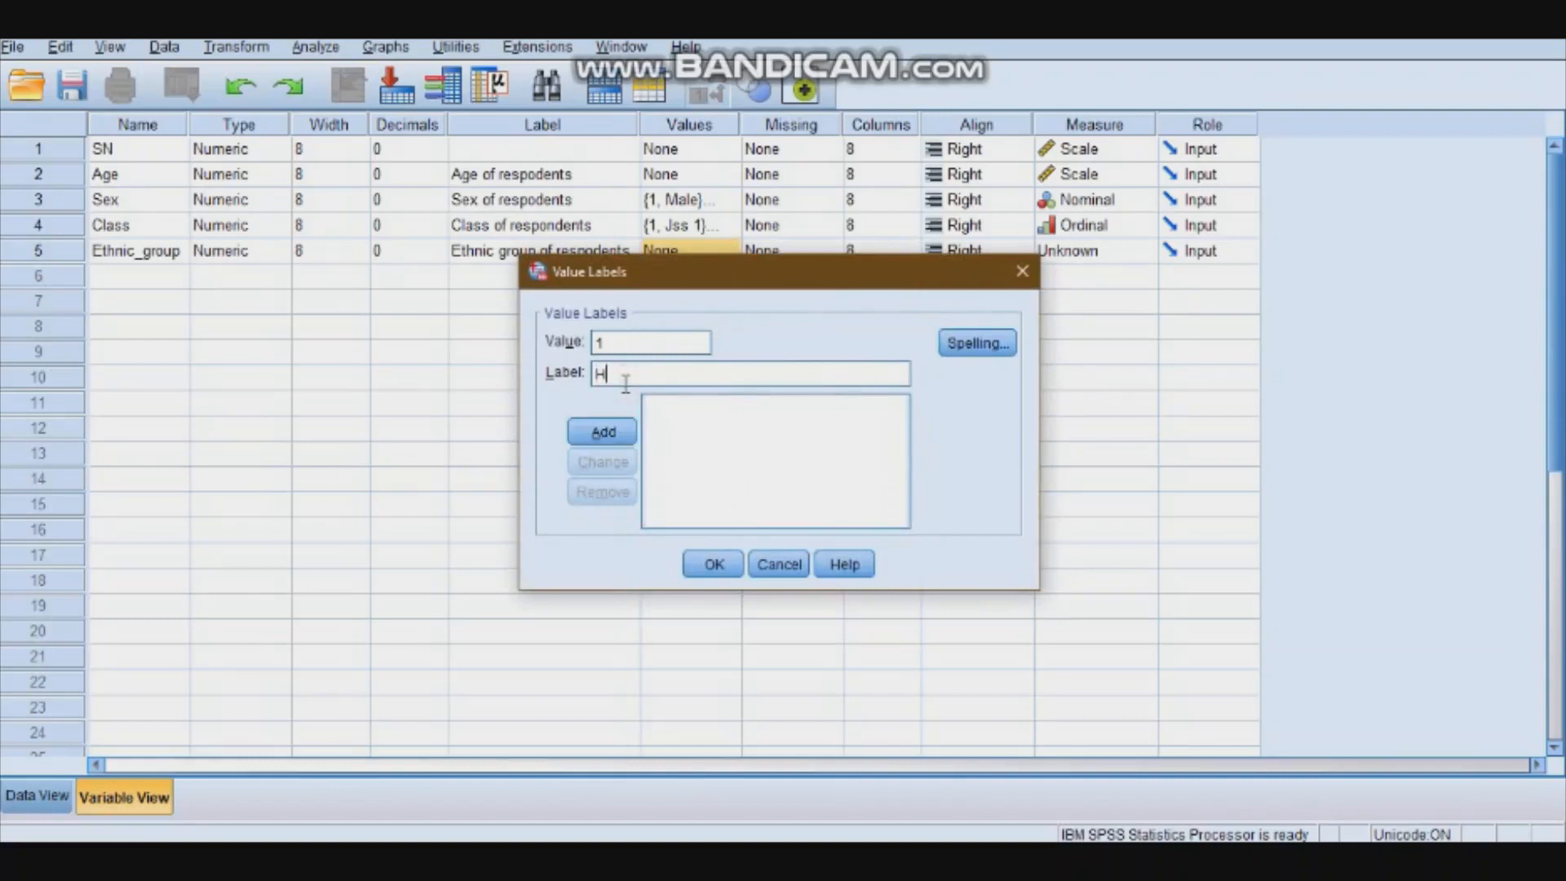
click(602, 432)
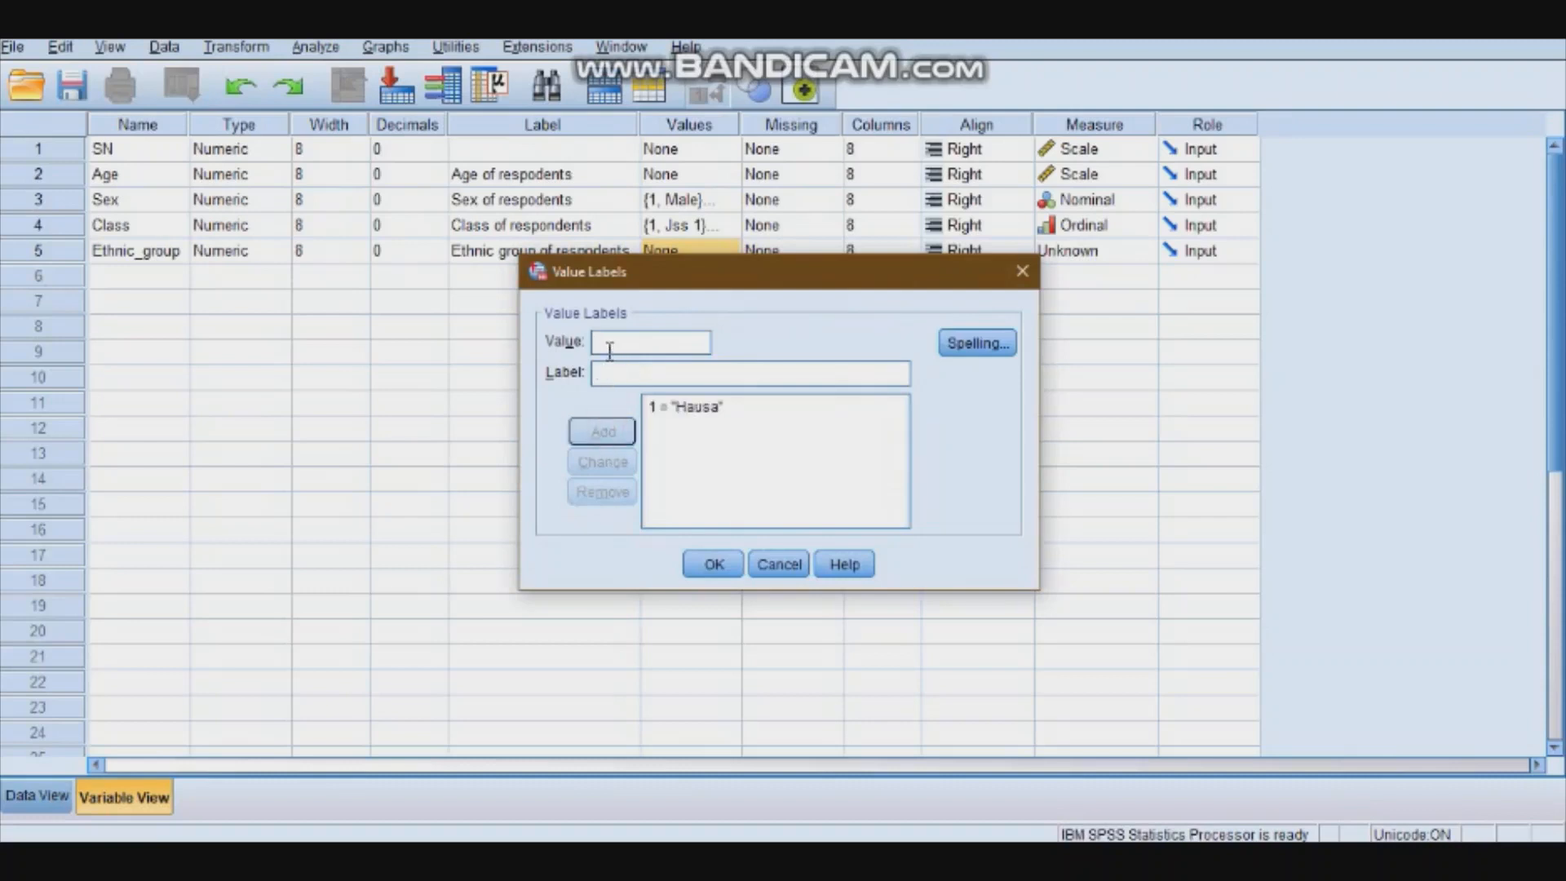
Add value 2 with the label "Igbo" to the Ethnic_group value labels
text(2)
click(612, 374)
text(I)
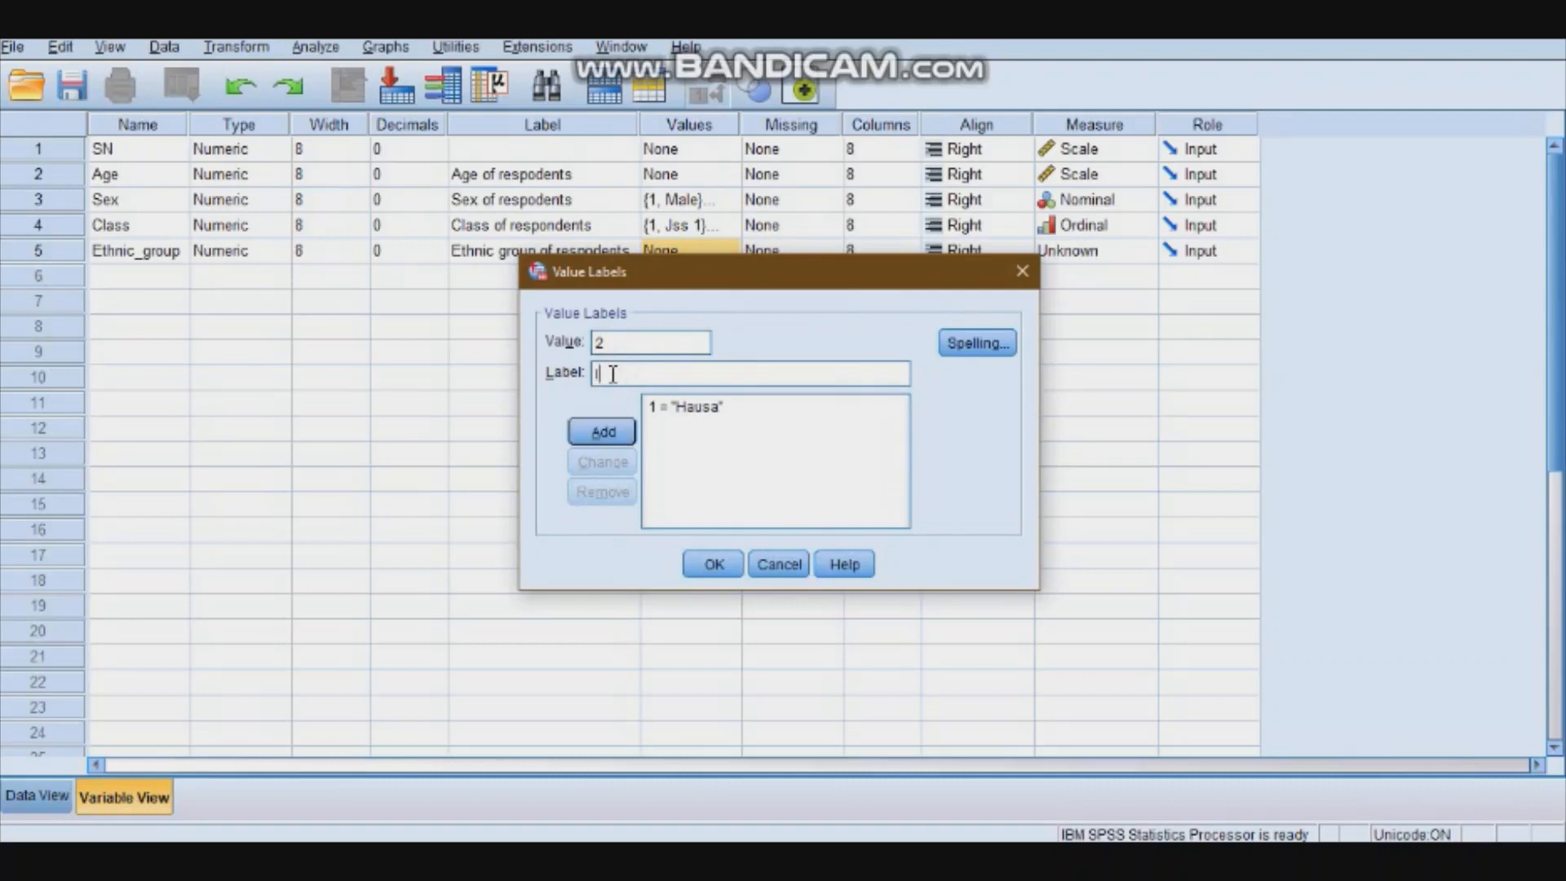
text(gbo)
click(615, 432)
Add value 3 with the label "Benin" to the Ethnic_group value labels
click(611, 342)
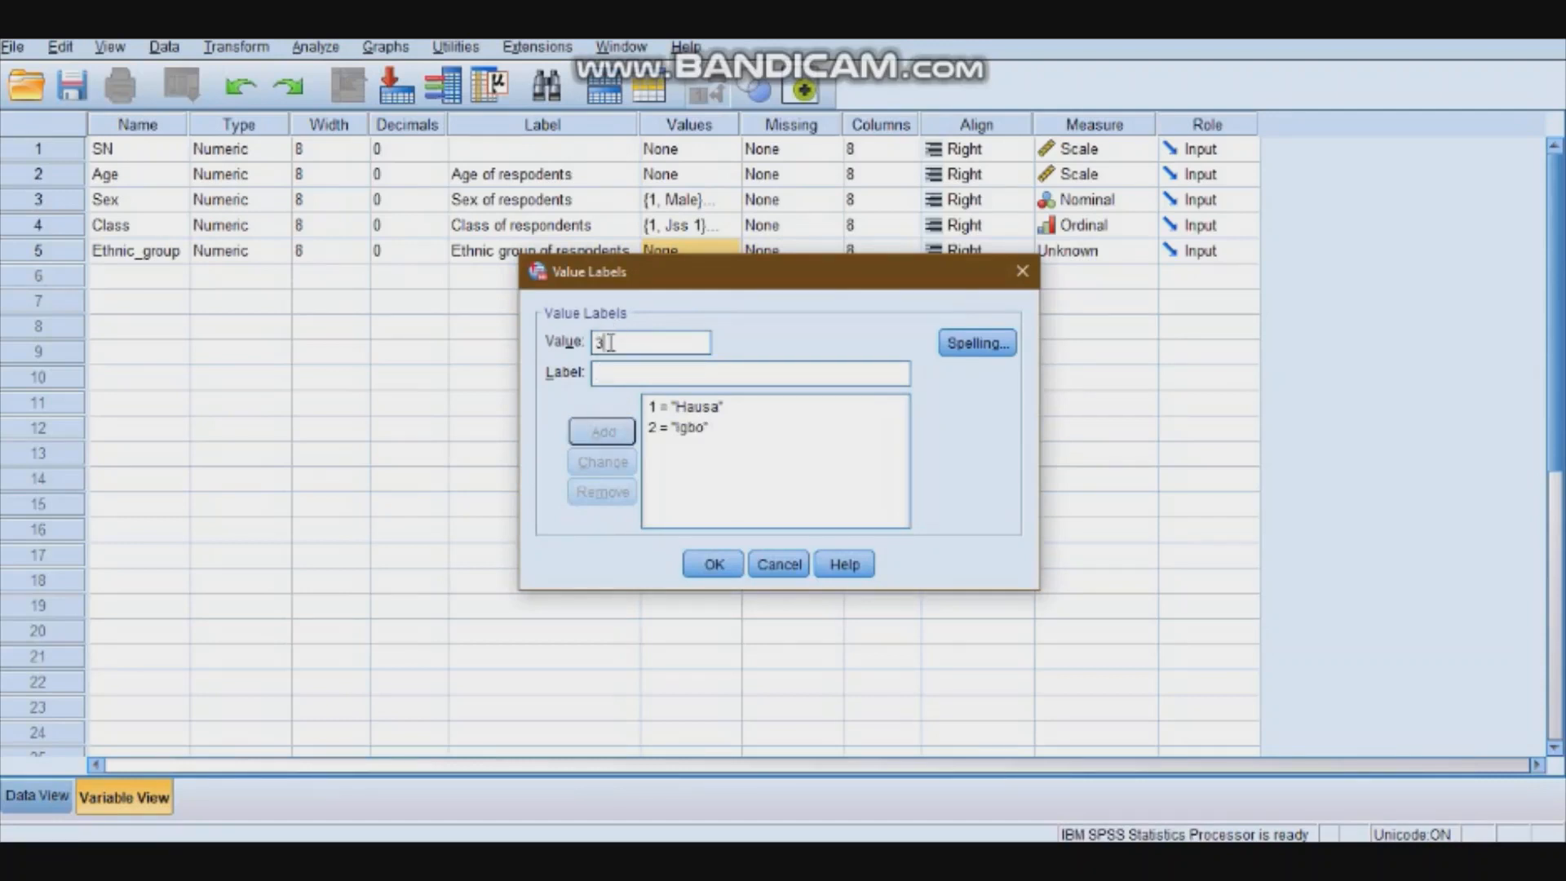
text(3)
click(609, 373)
text(Beni)
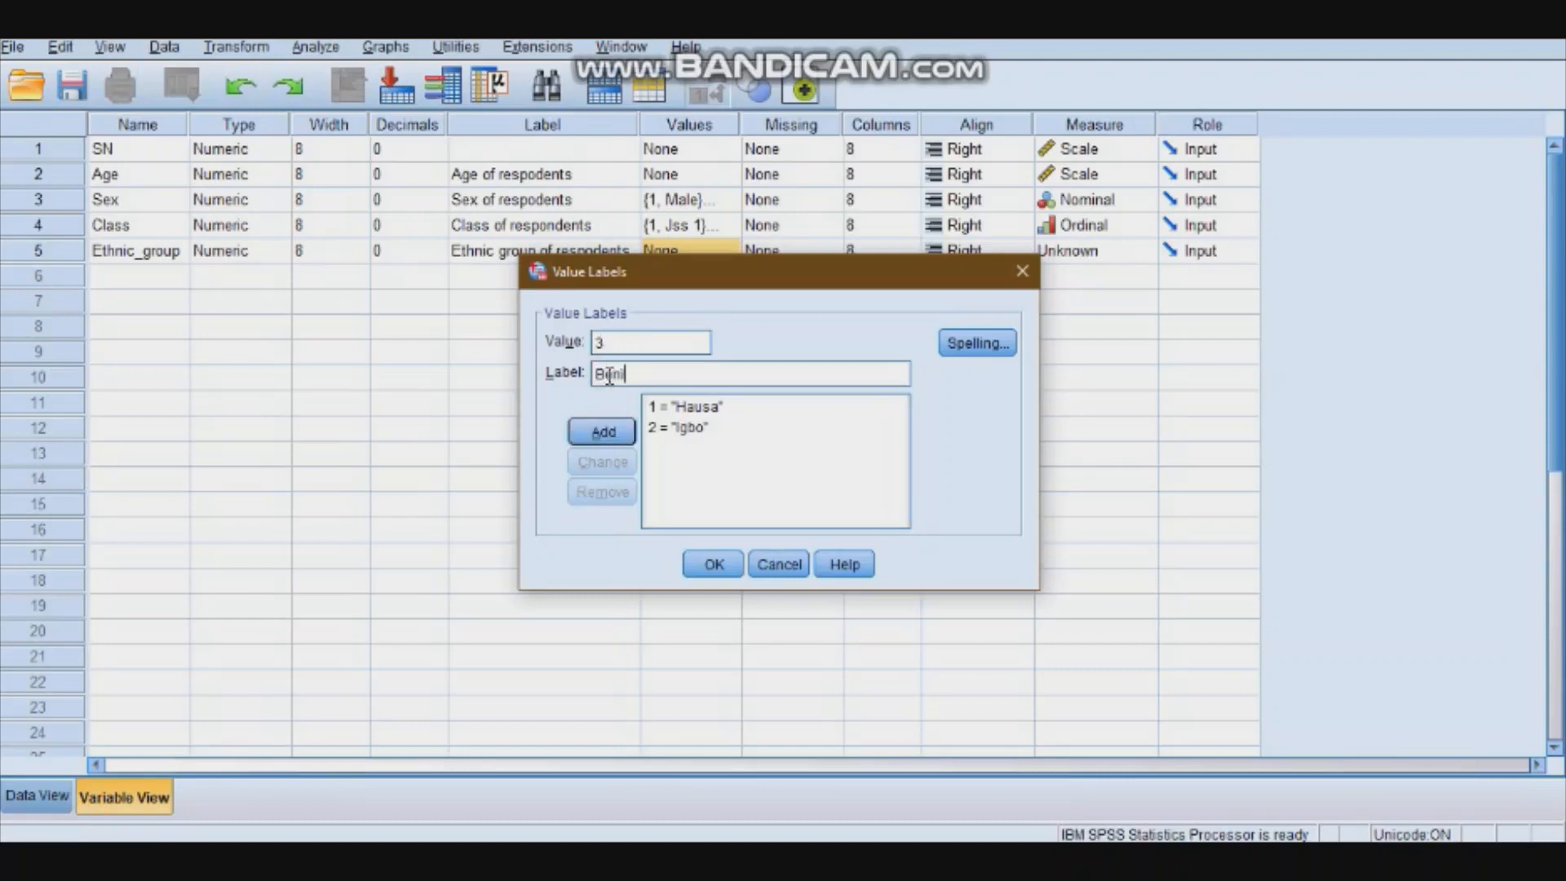
text(nin)
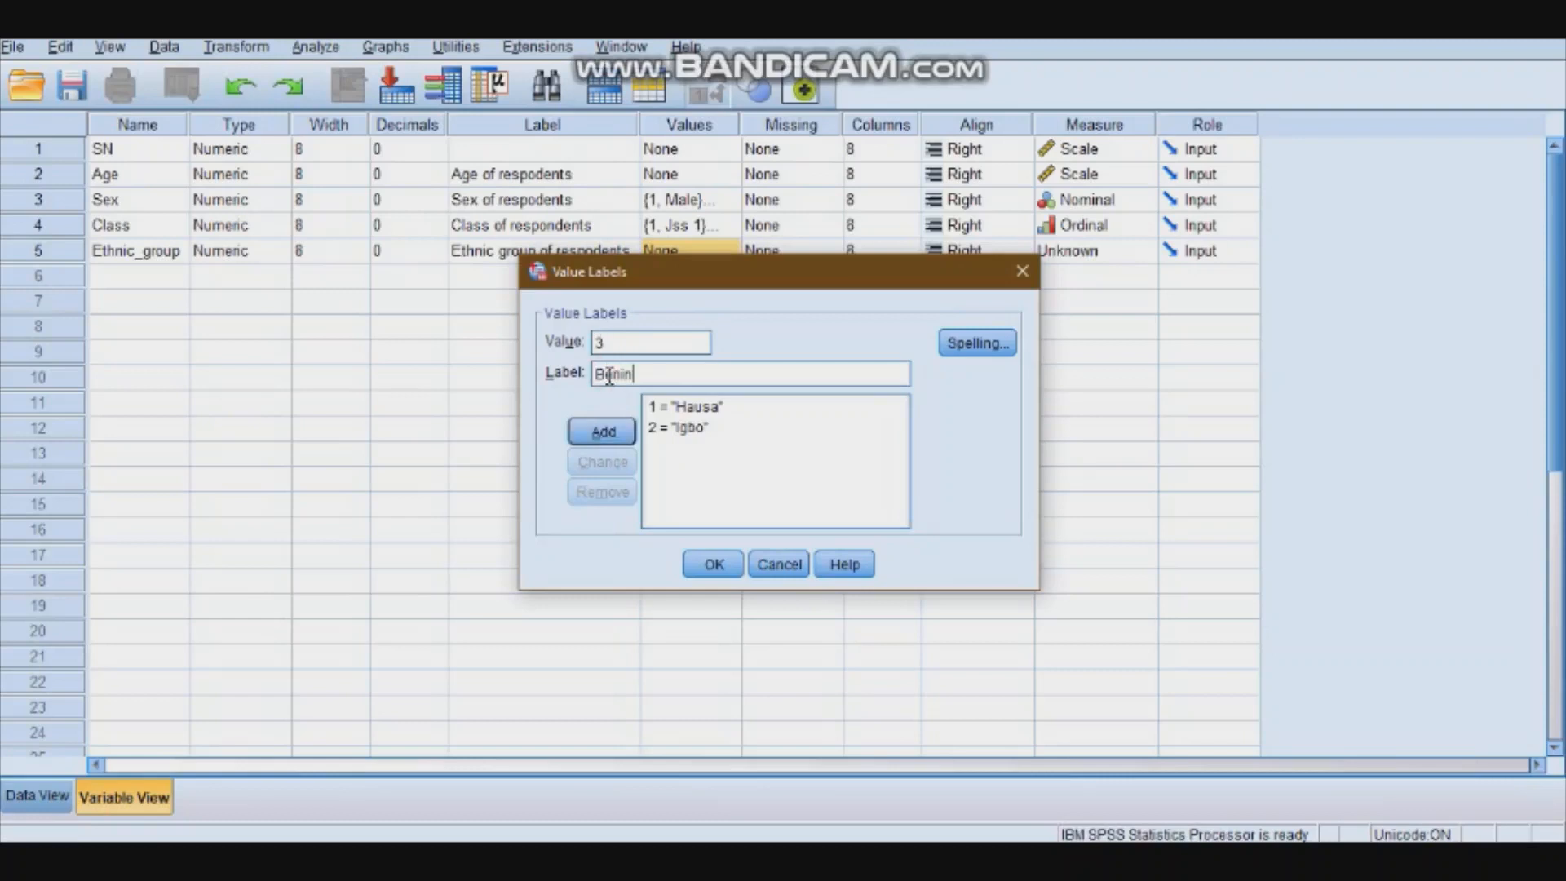
click(617, 438)
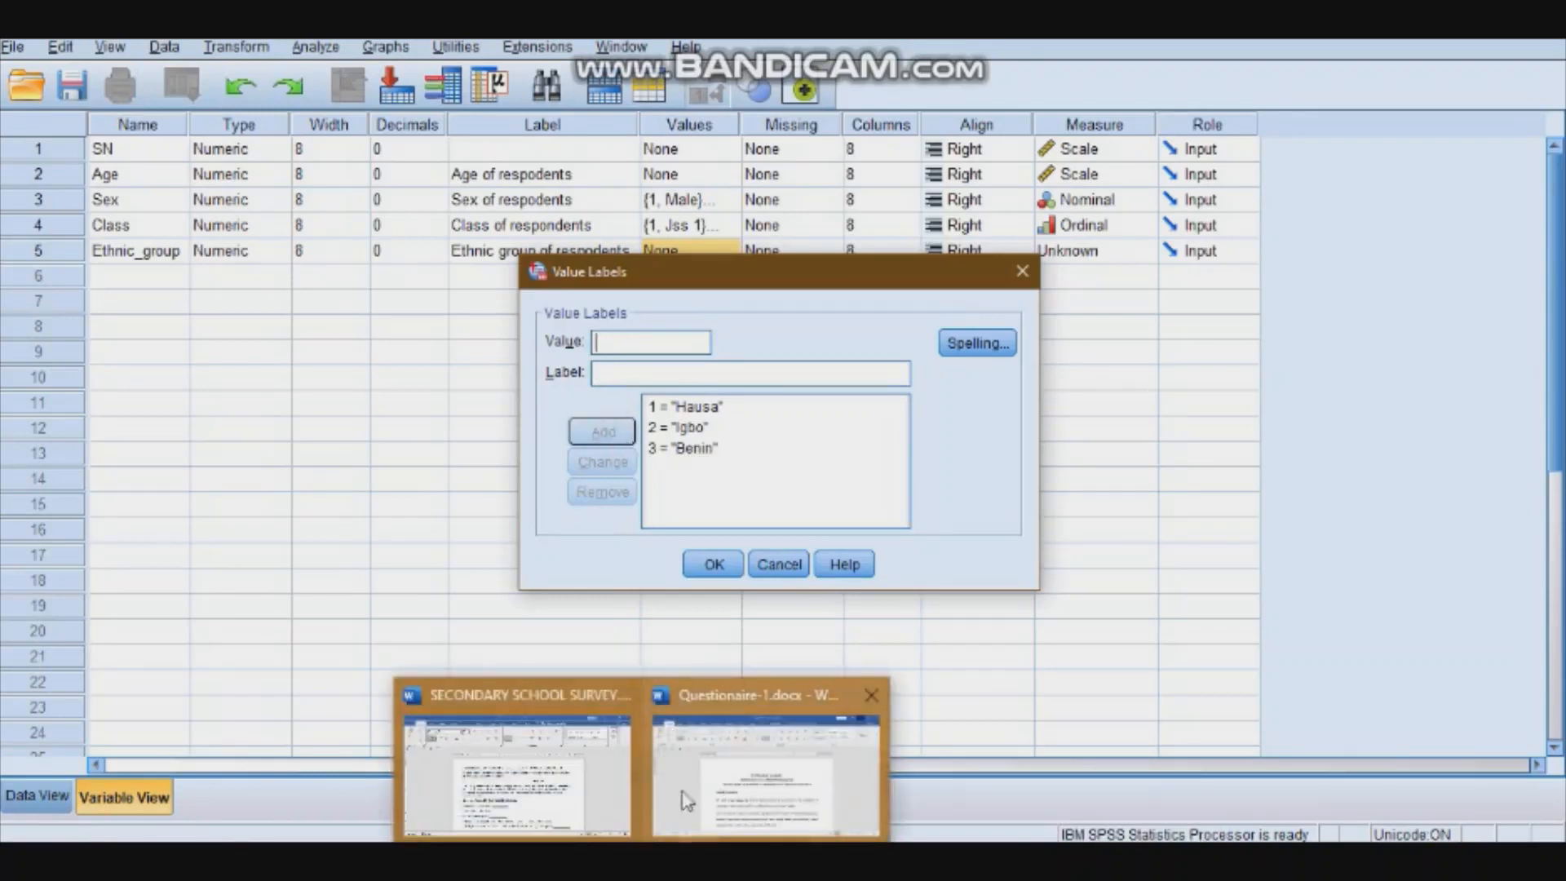
Consult the ethnic group question in the Word questionnaire and add value 4 with the label "Etsako" back in SPSS
click(689, 795)
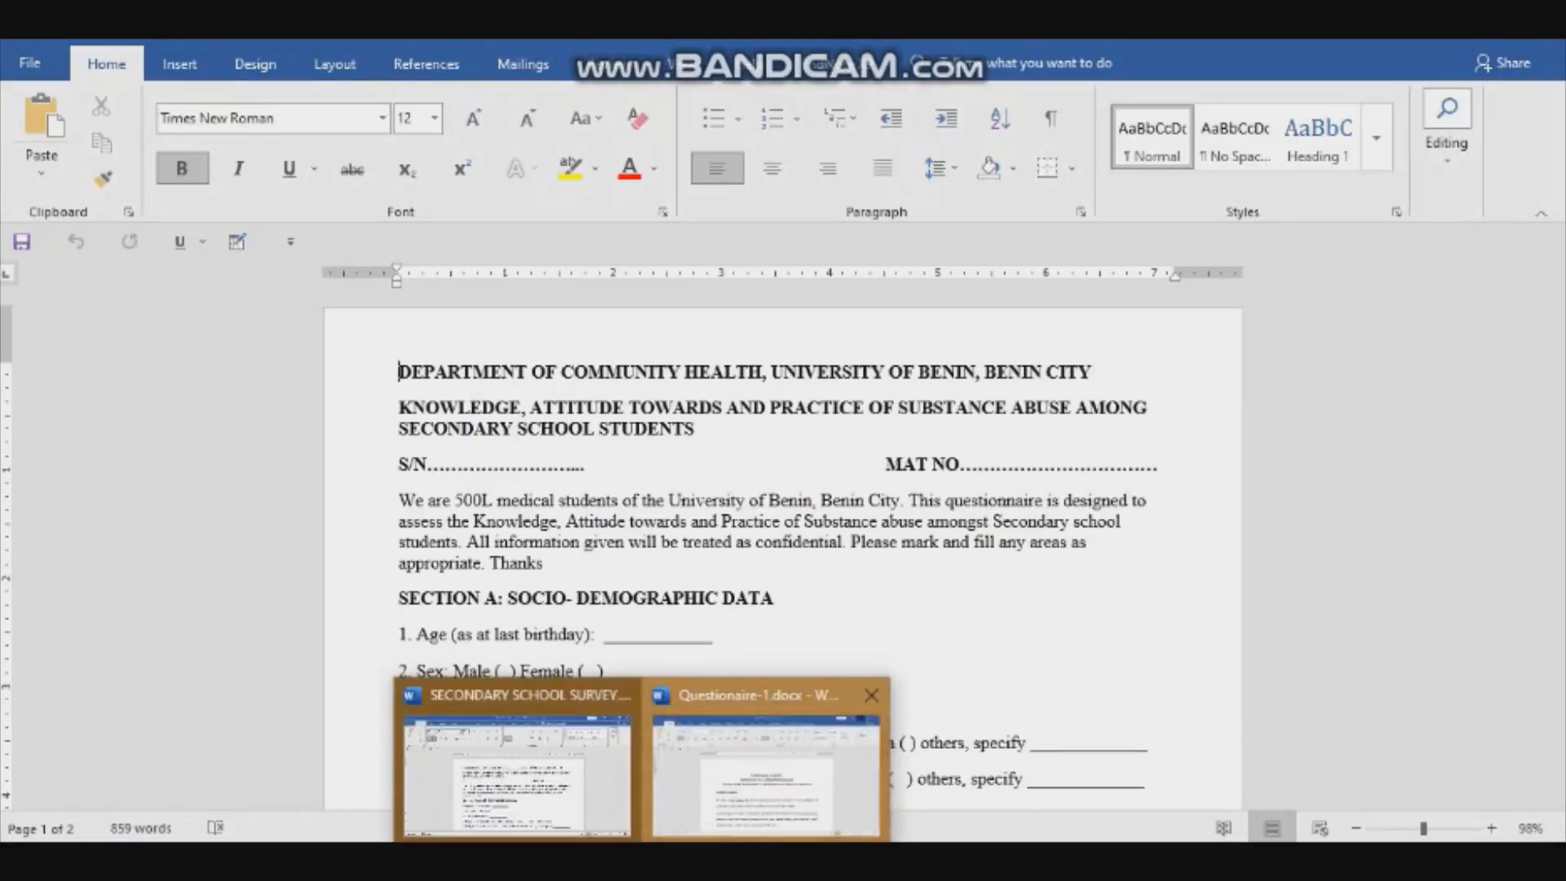
mouse_move(794, 861)
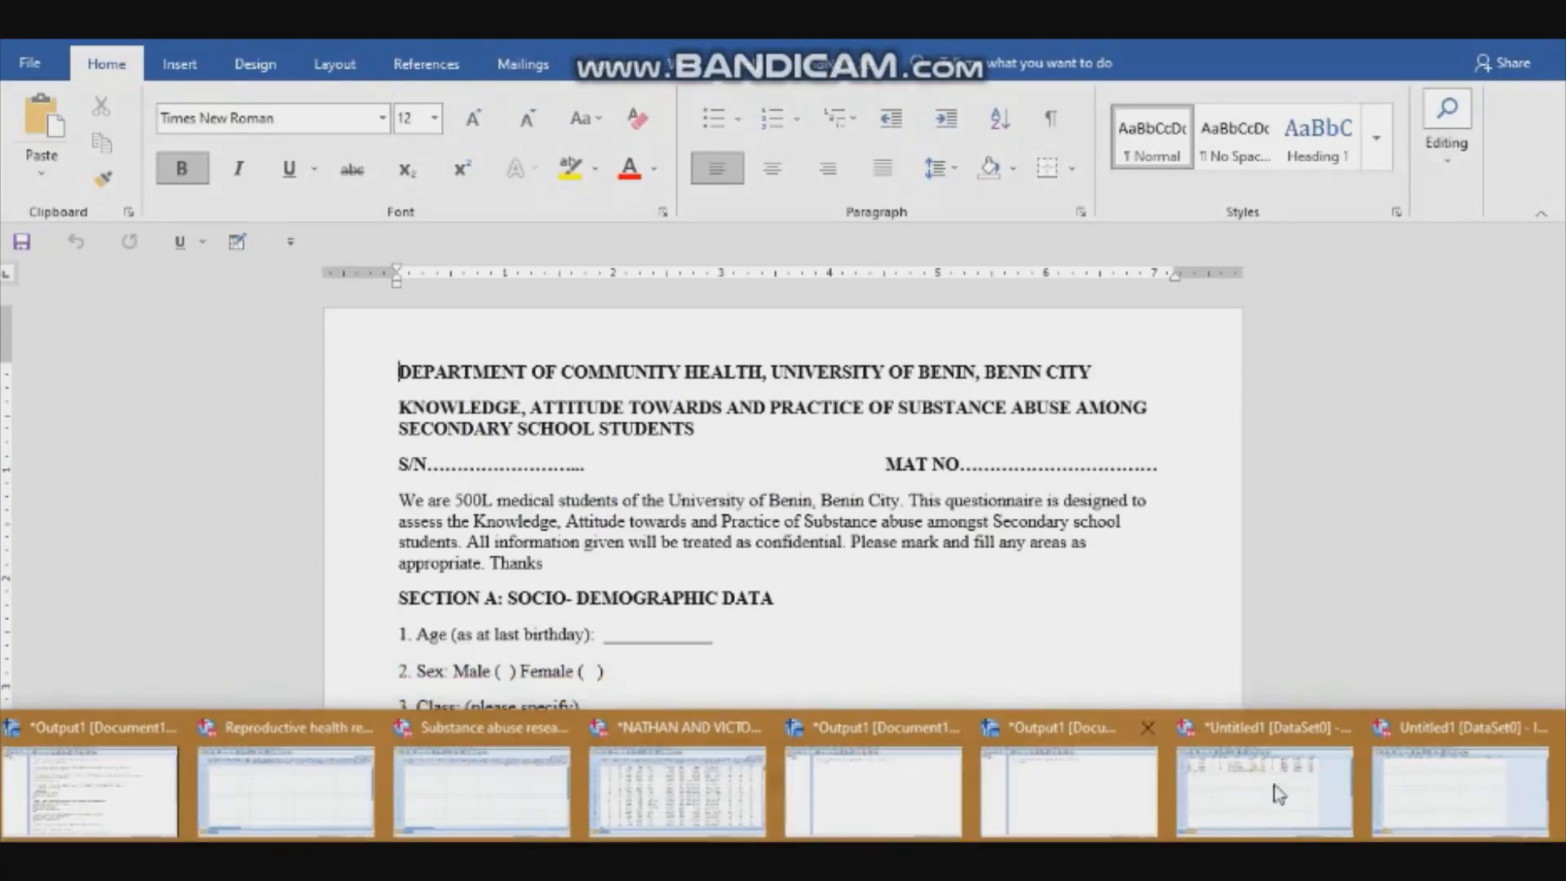
click(1309, 776)
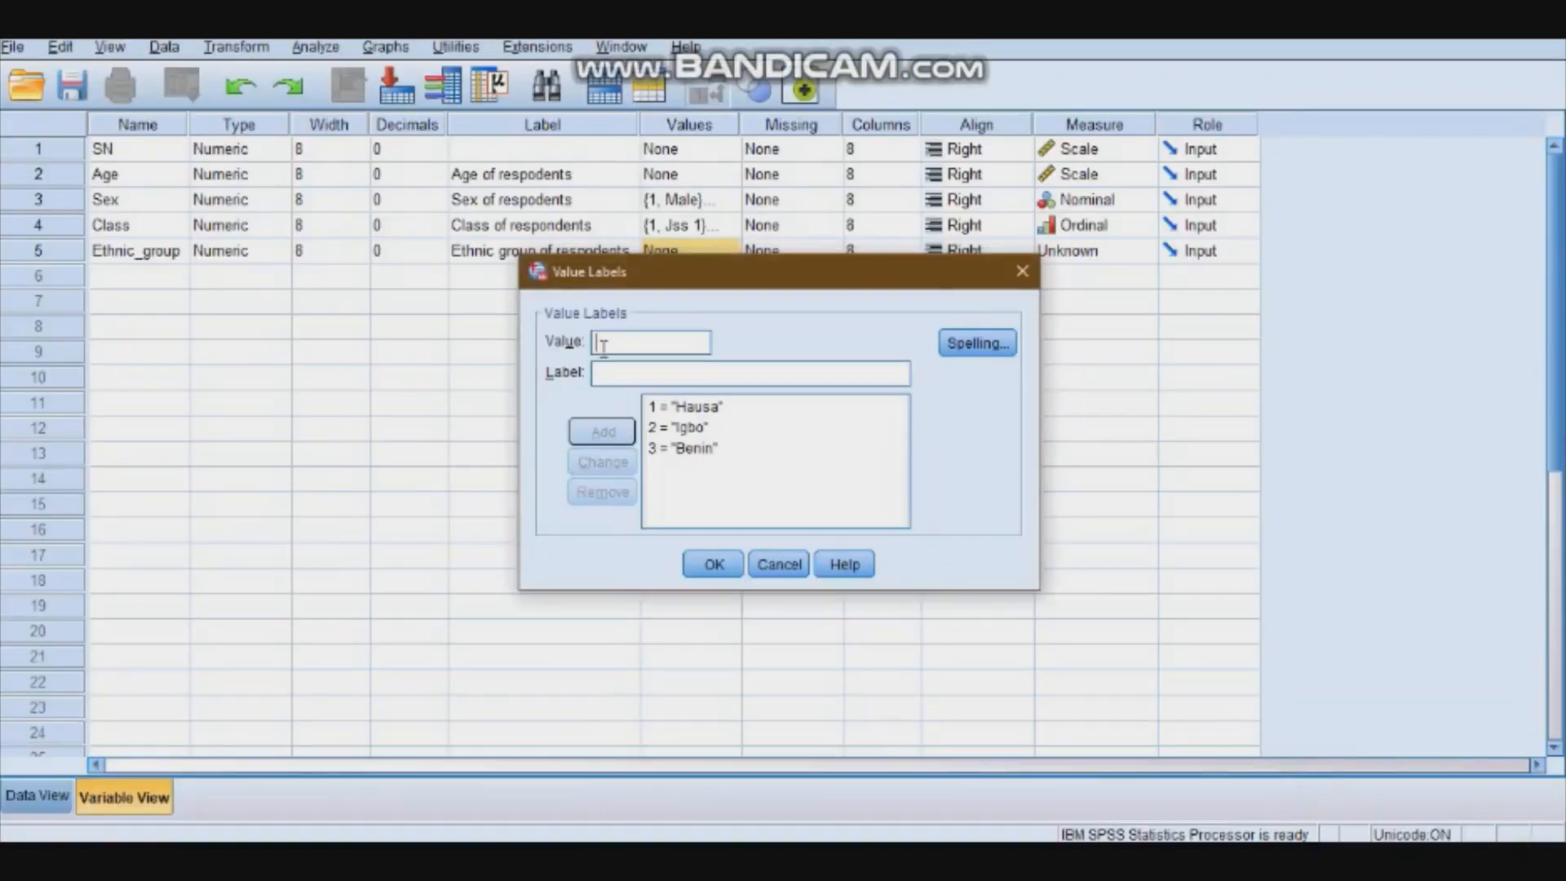
text(4)
text(E)
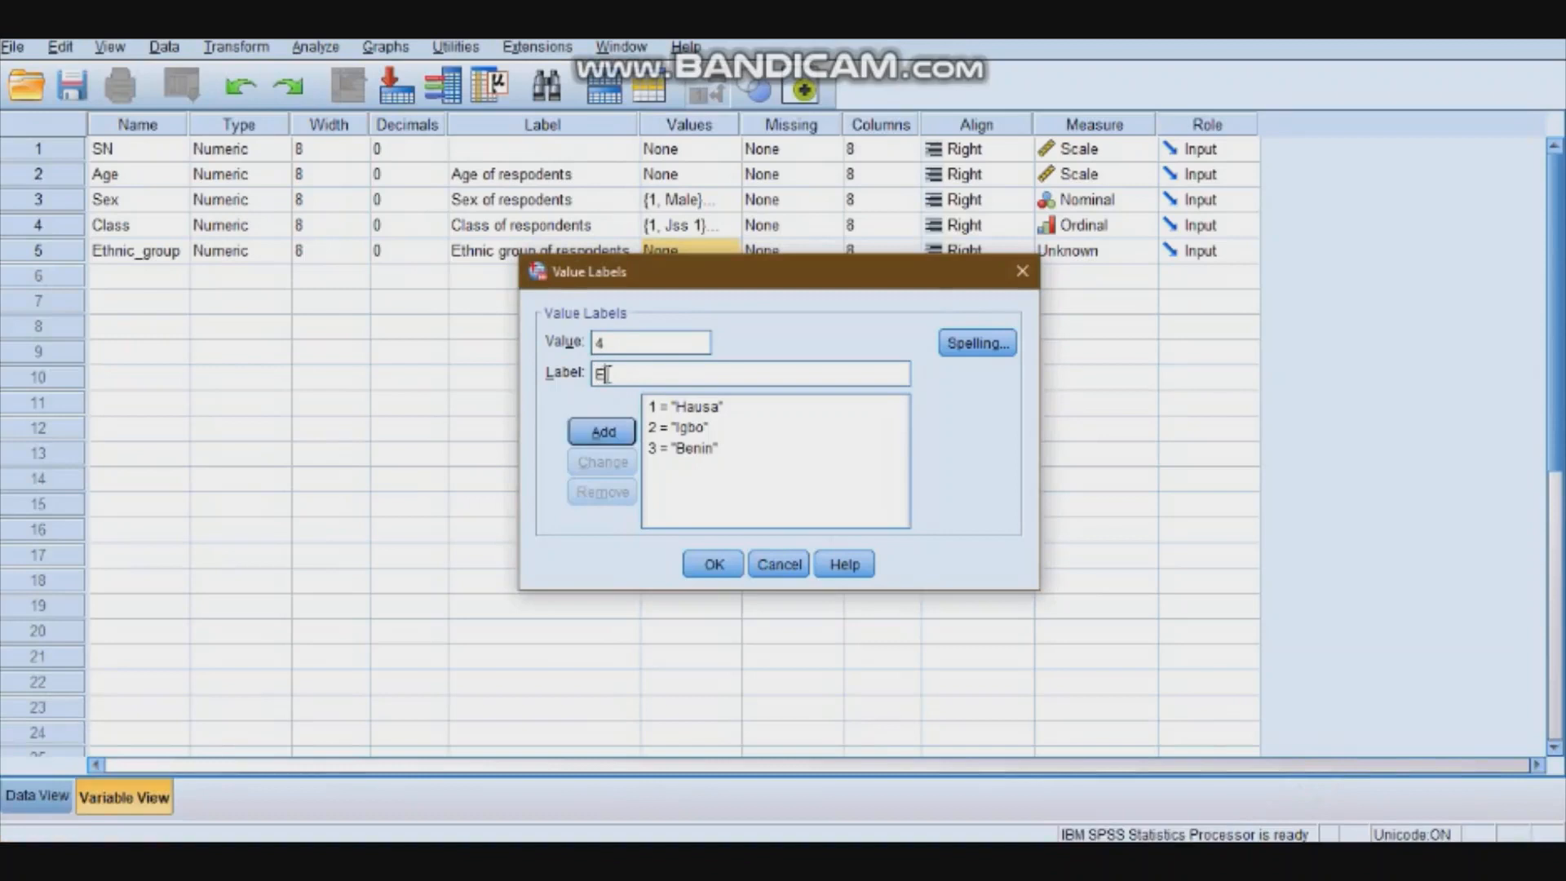
text(tsako)
click(603, 431)
Add value 5 with the label "Yoruba" to the Ethnic_group value labels
click(623, 343)
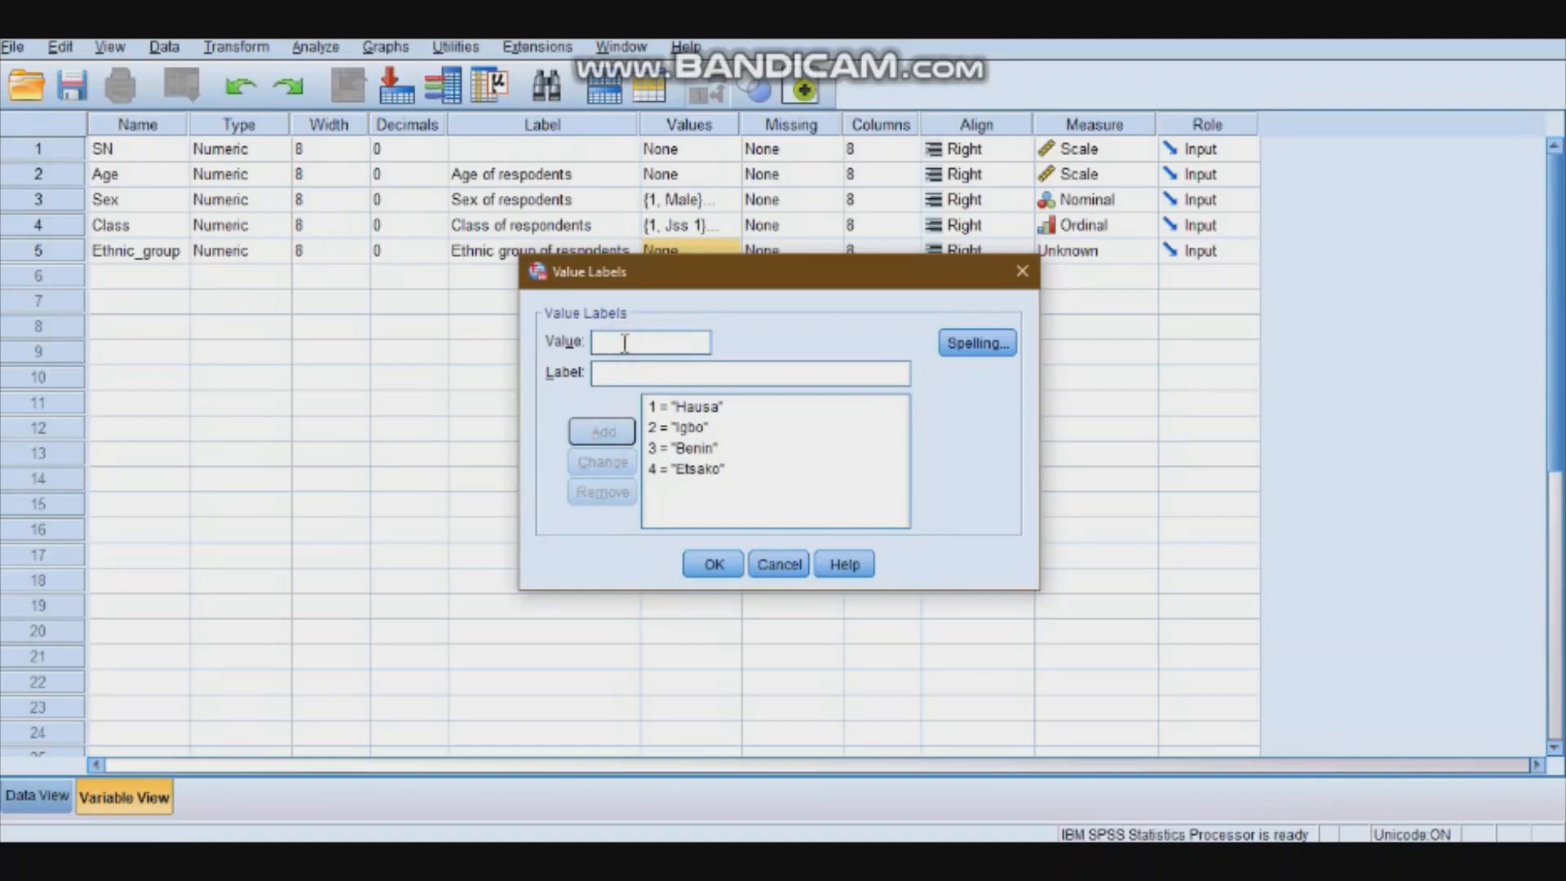
text(5)
click(622, 375)
text(Yo)
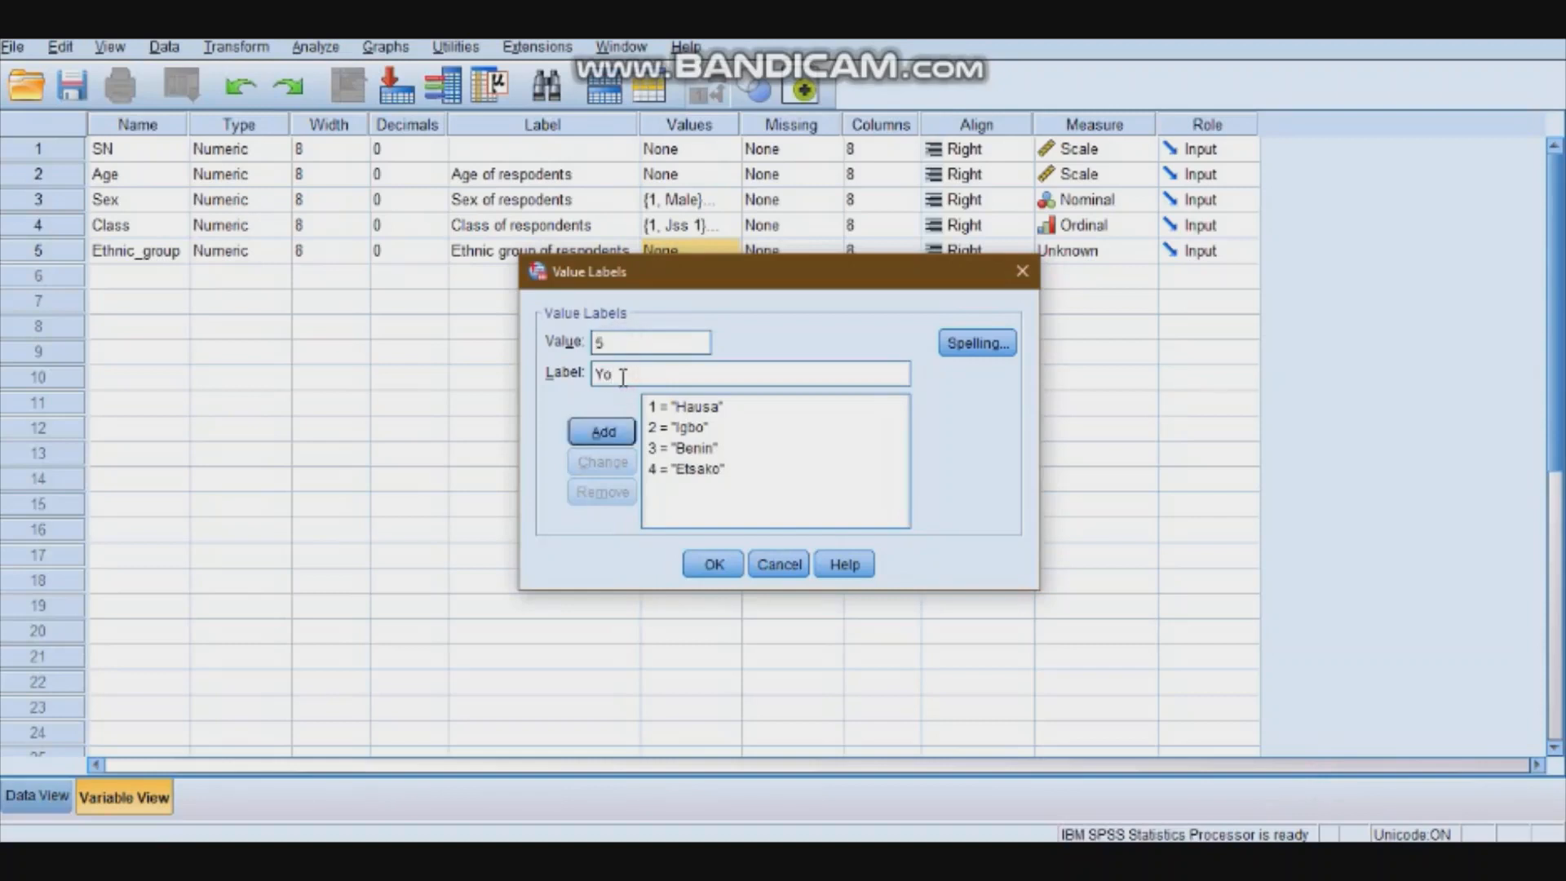
text(ruba)
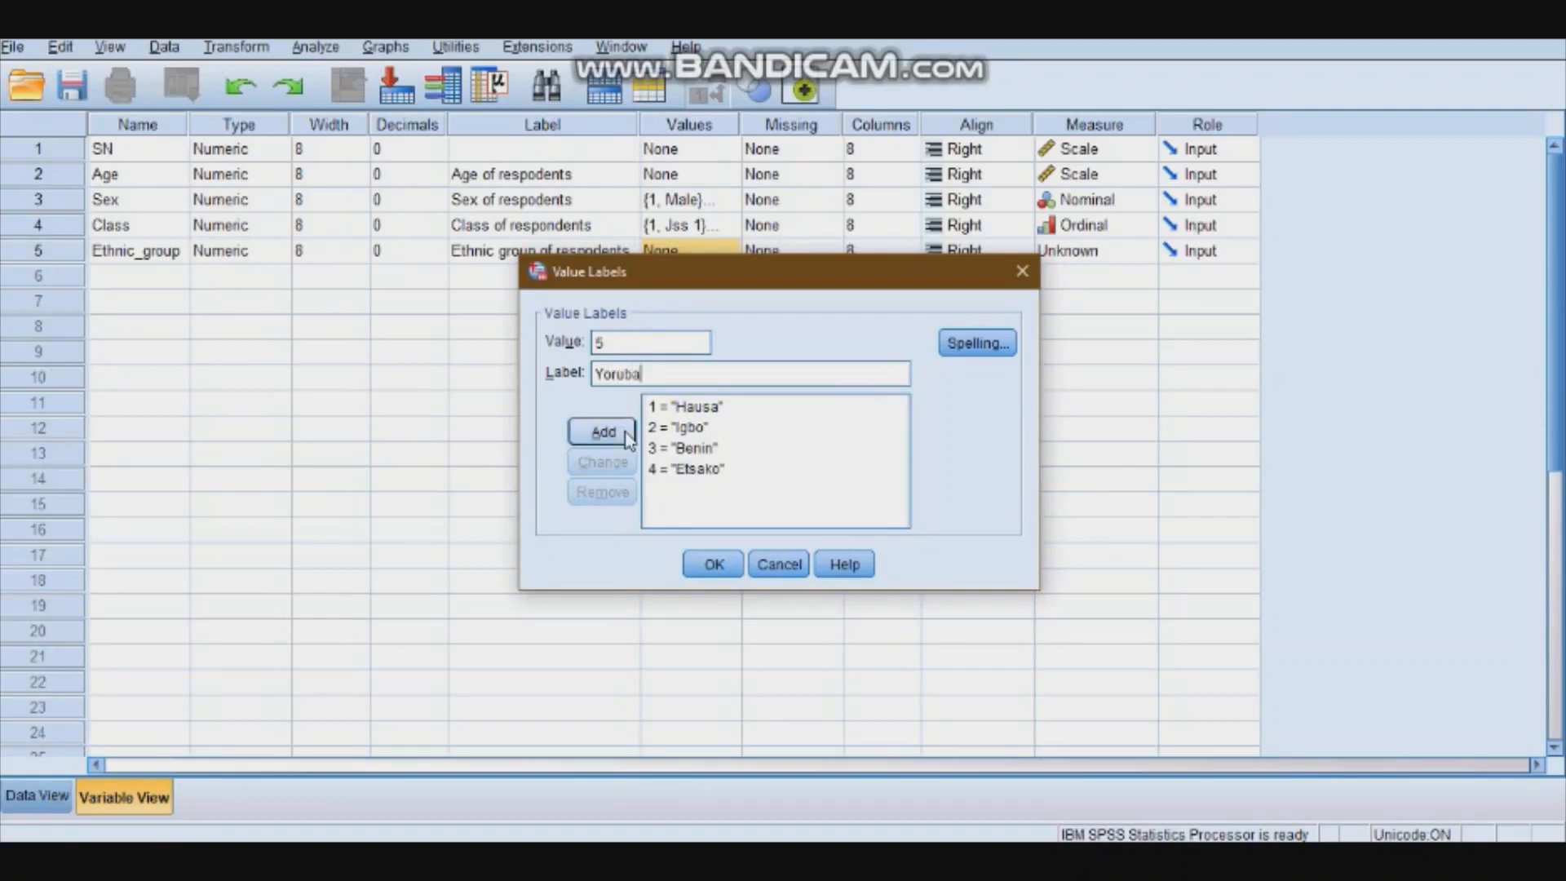
click(628, 434)
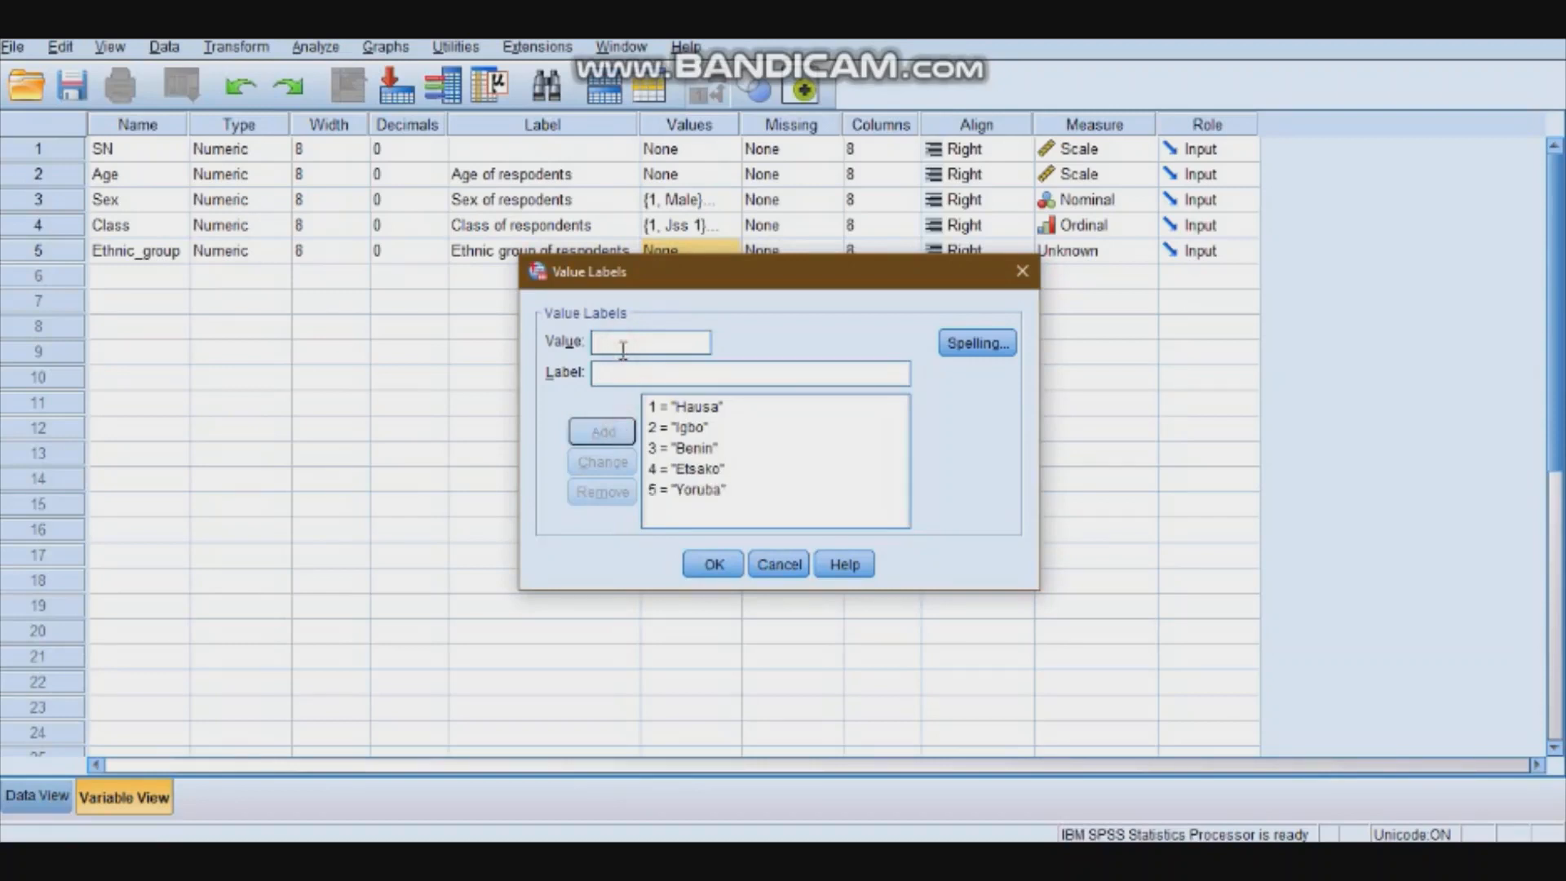
Enter 6 as the next Ethnic_group code and check the ethnic group options in the Word questionnaire before returning to SPSS
text(6)
click(614, 372)
click(544, 788)
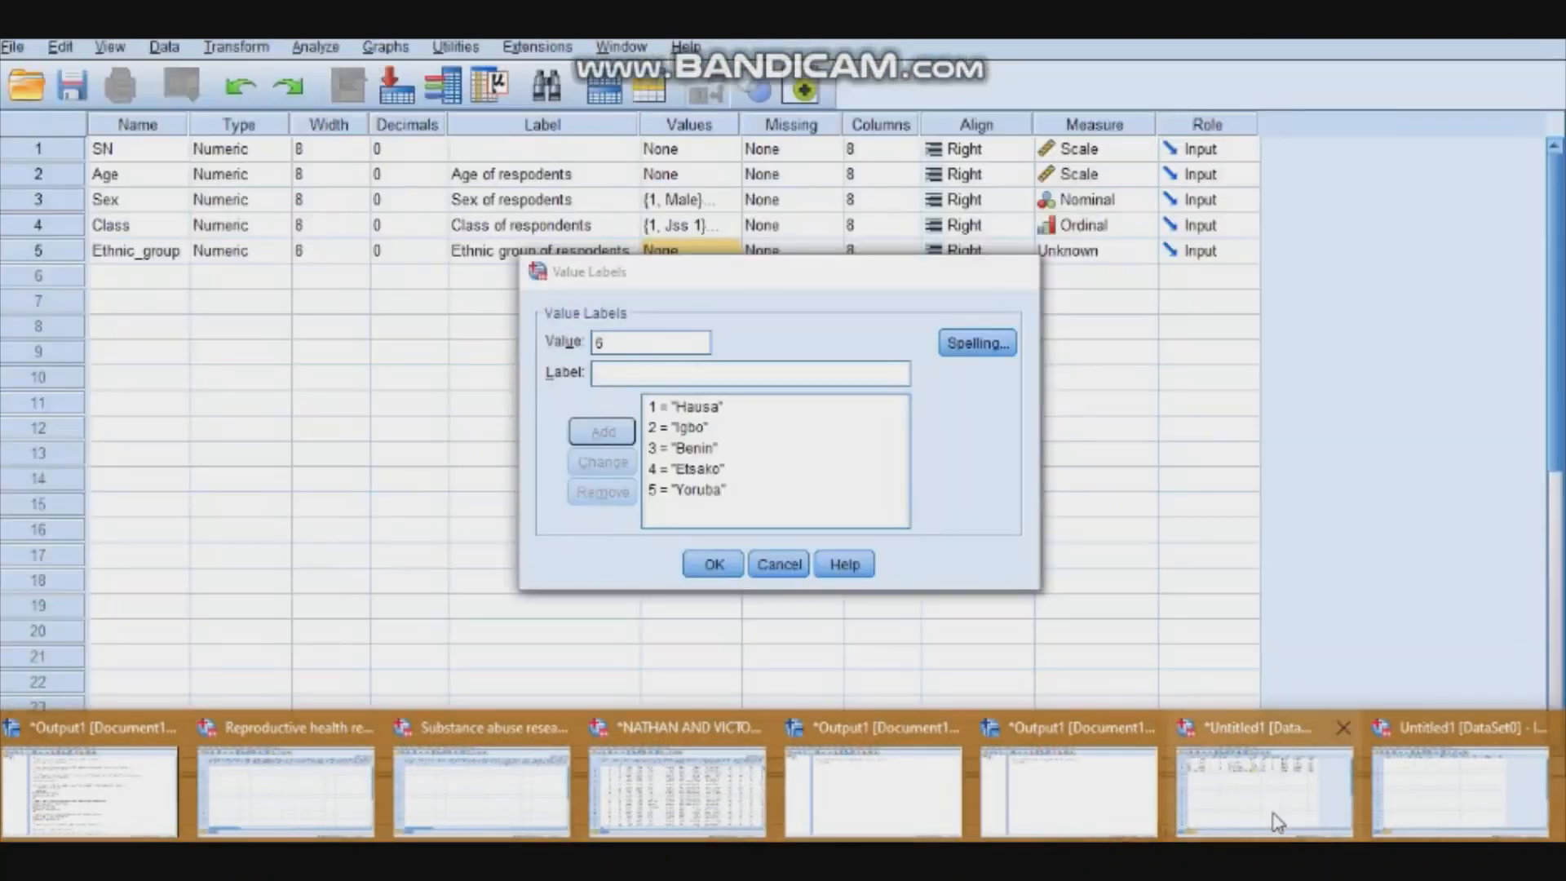
click(1277, 822)
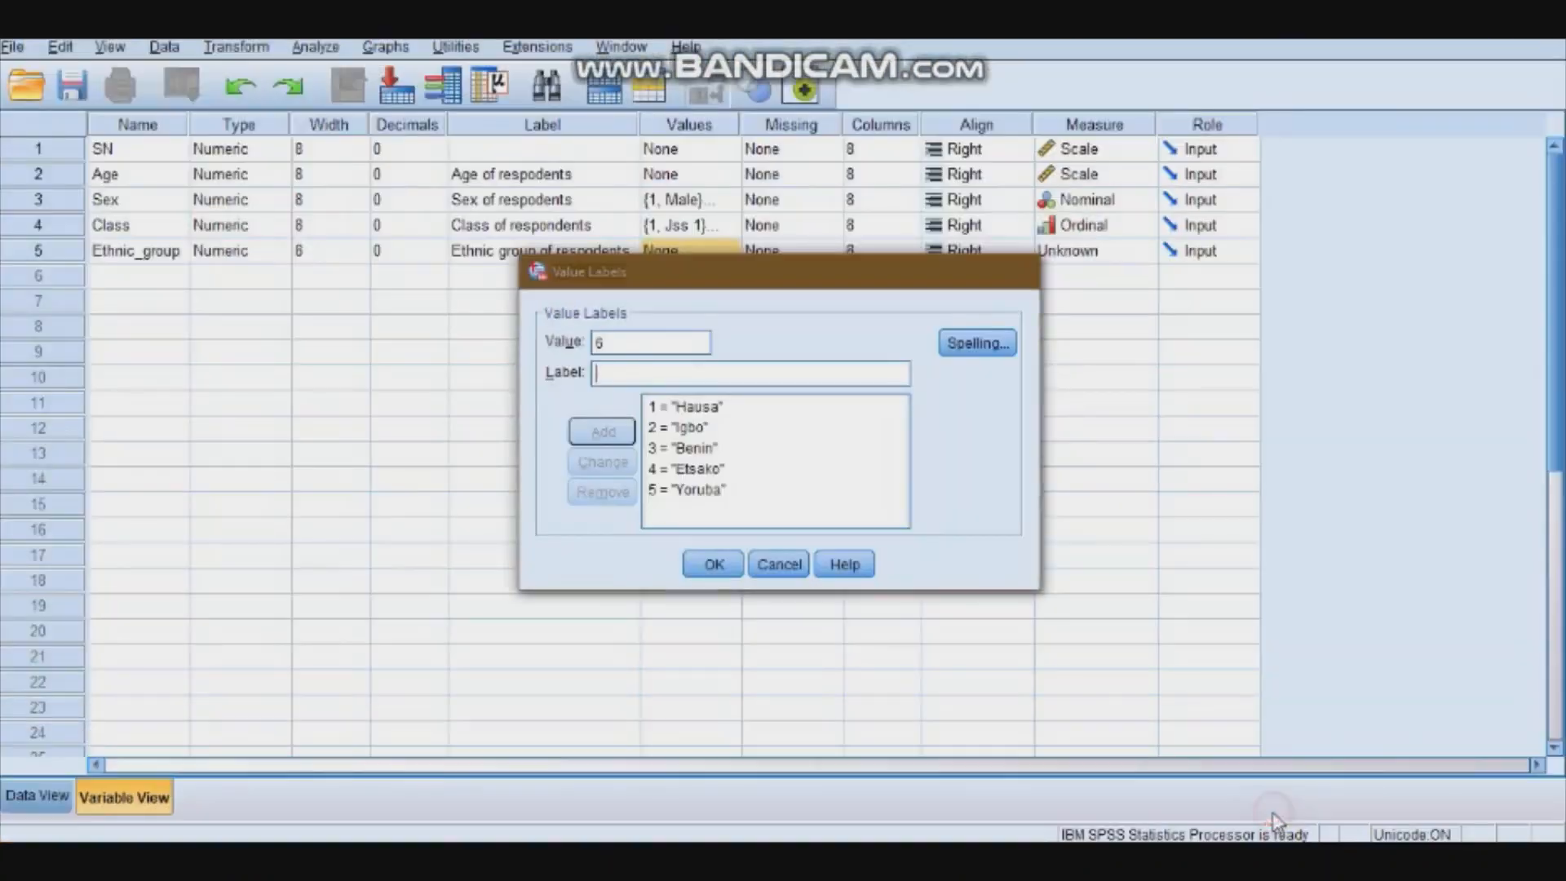
Change the label of value 5 in the Ethnic_group value labels to "Esan"
click(689, 492)
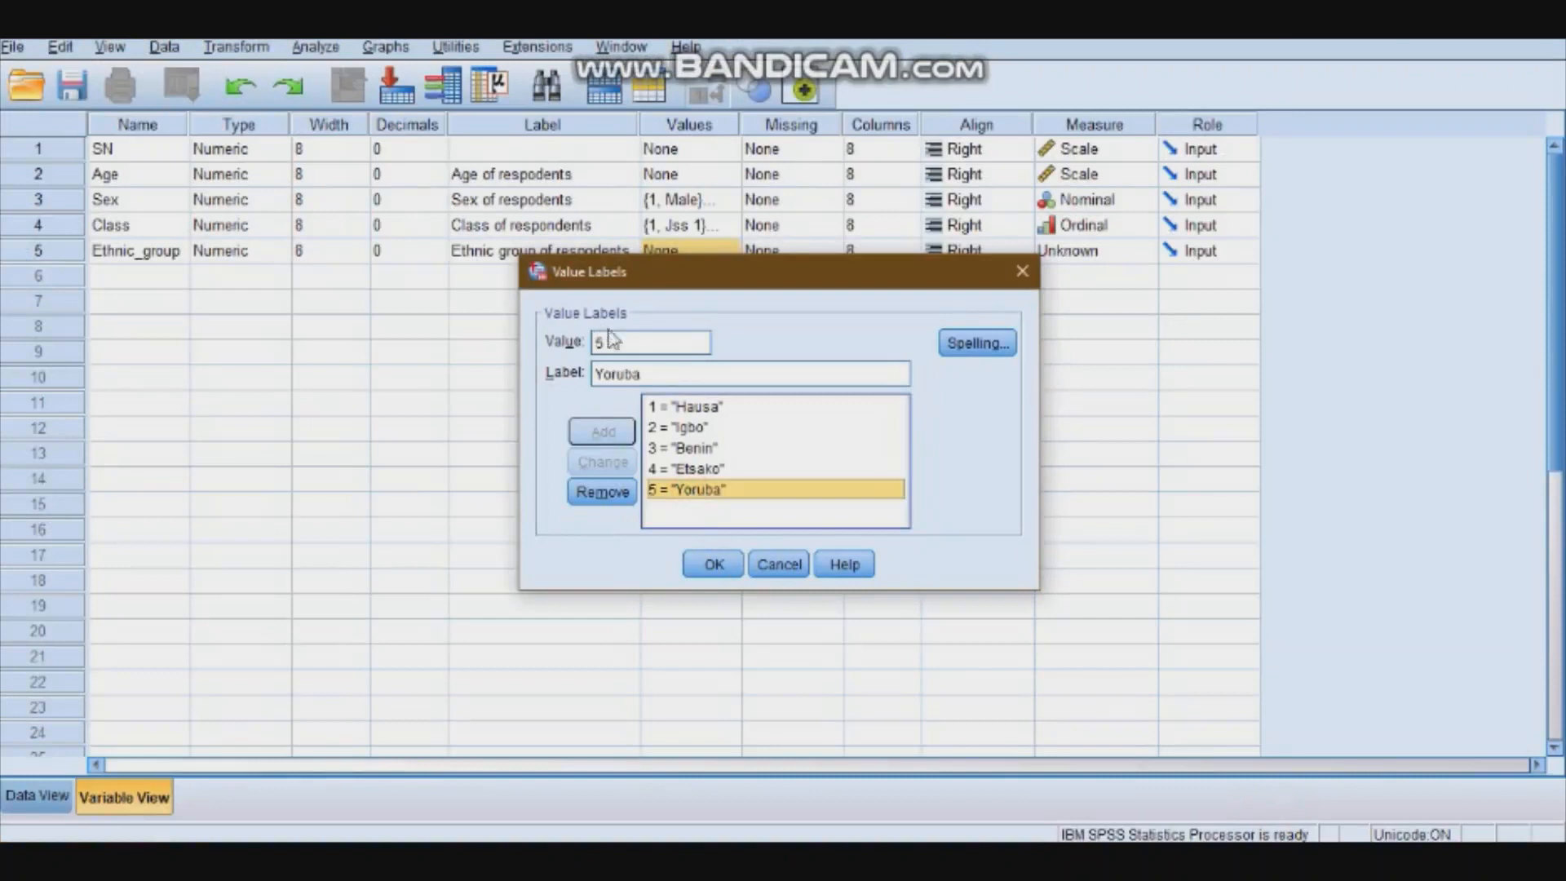
click(645, 372)
key(BackSpace)
key(BackSpace)
key(BackSpace)
key(BackSpace)
key(BackSpace)
key(BackSpace)
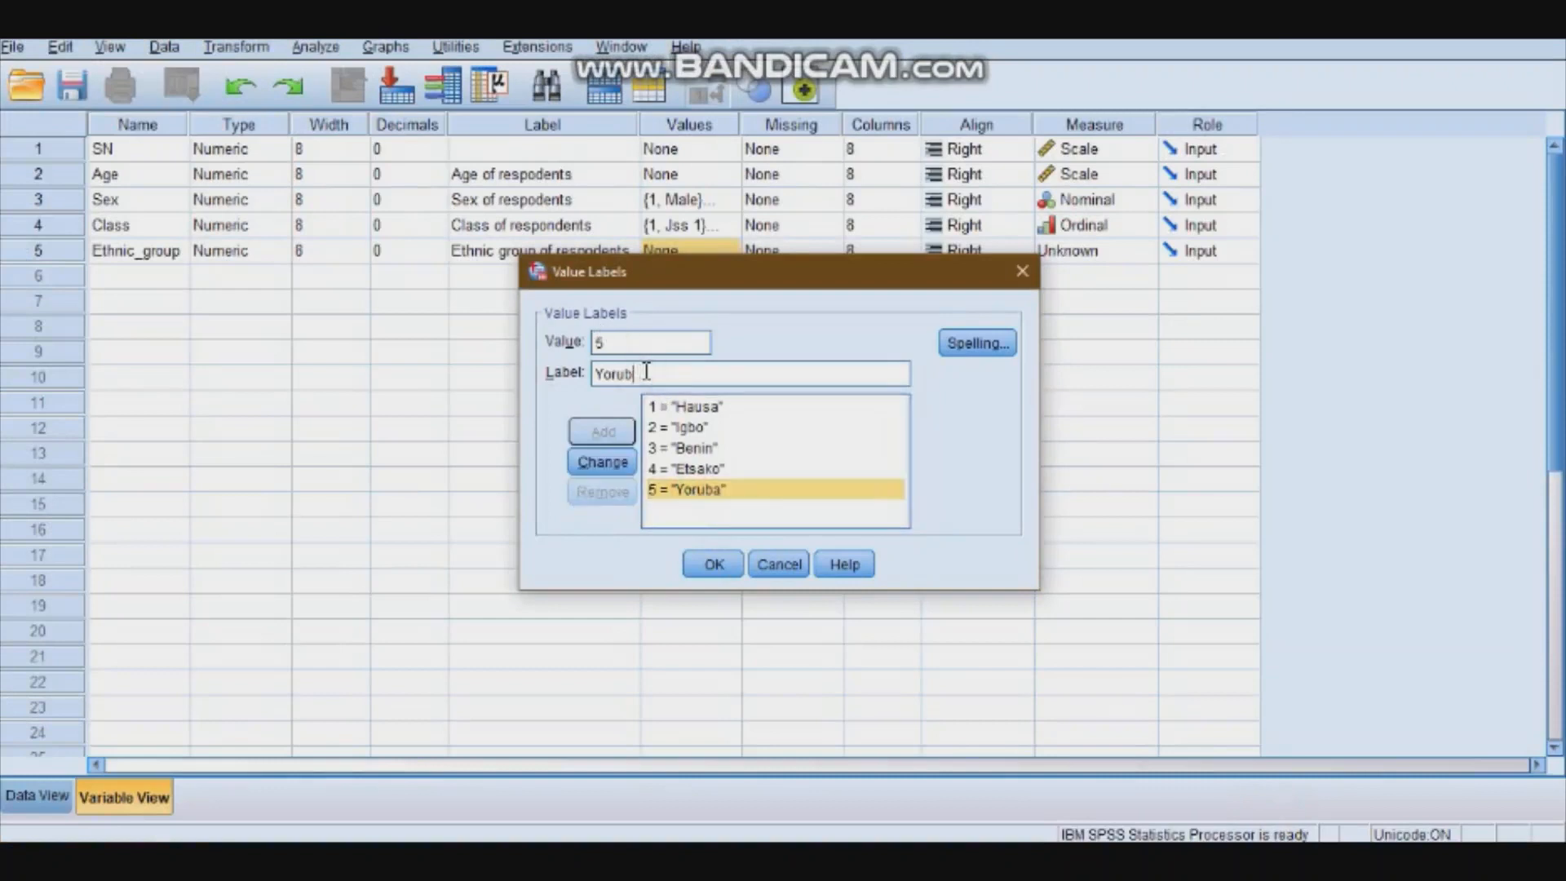
text(Esan)
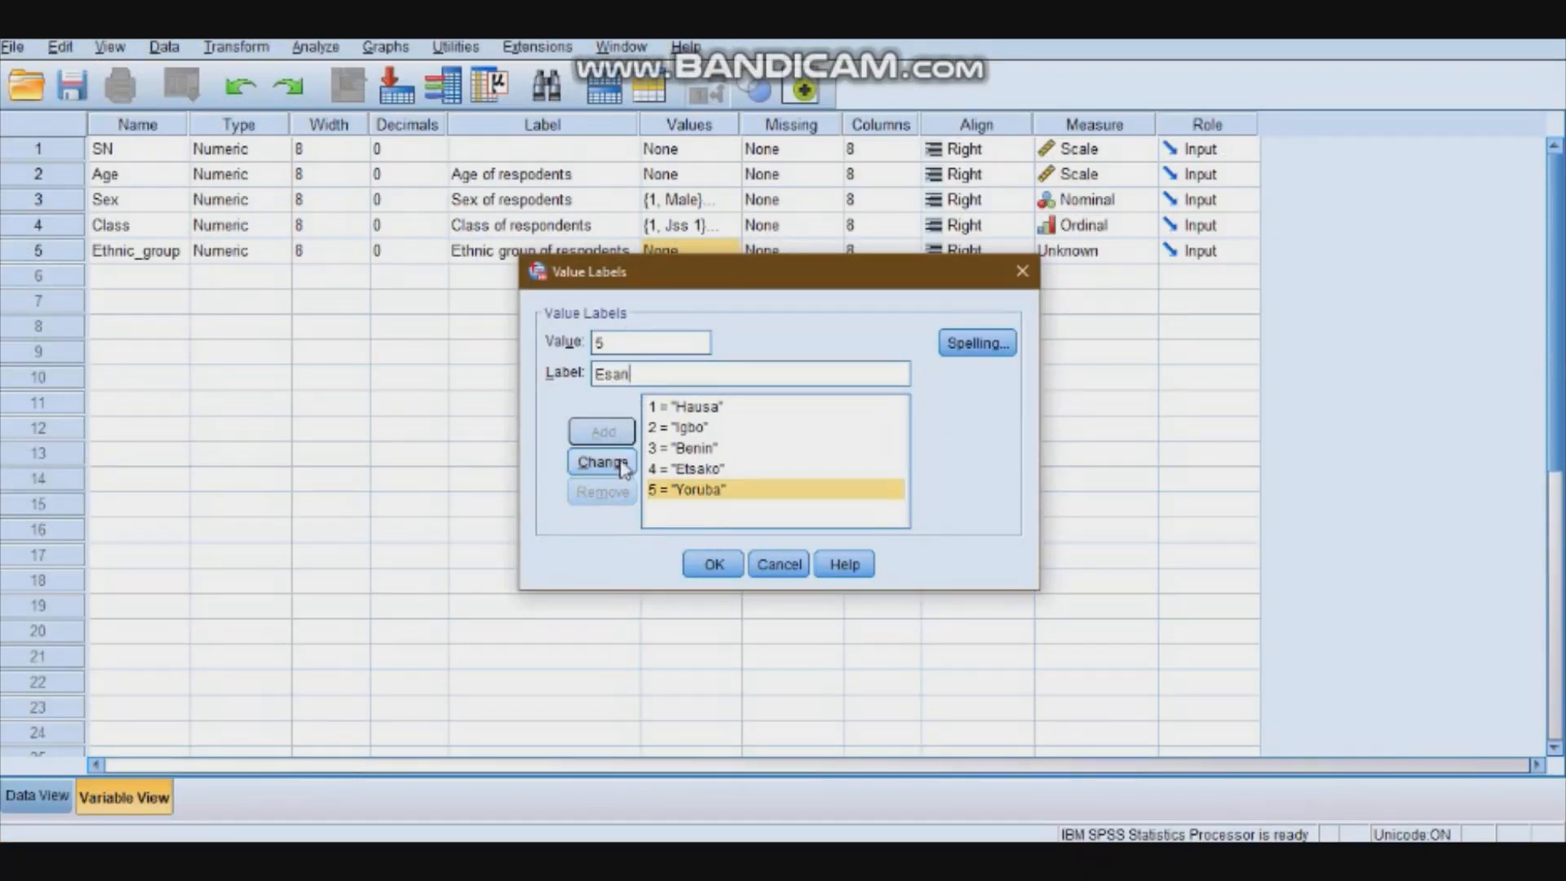
click(618, 463)
Add value 6 with the label "Yoruba" to the Ethnic_group value labels
click(621, 346)
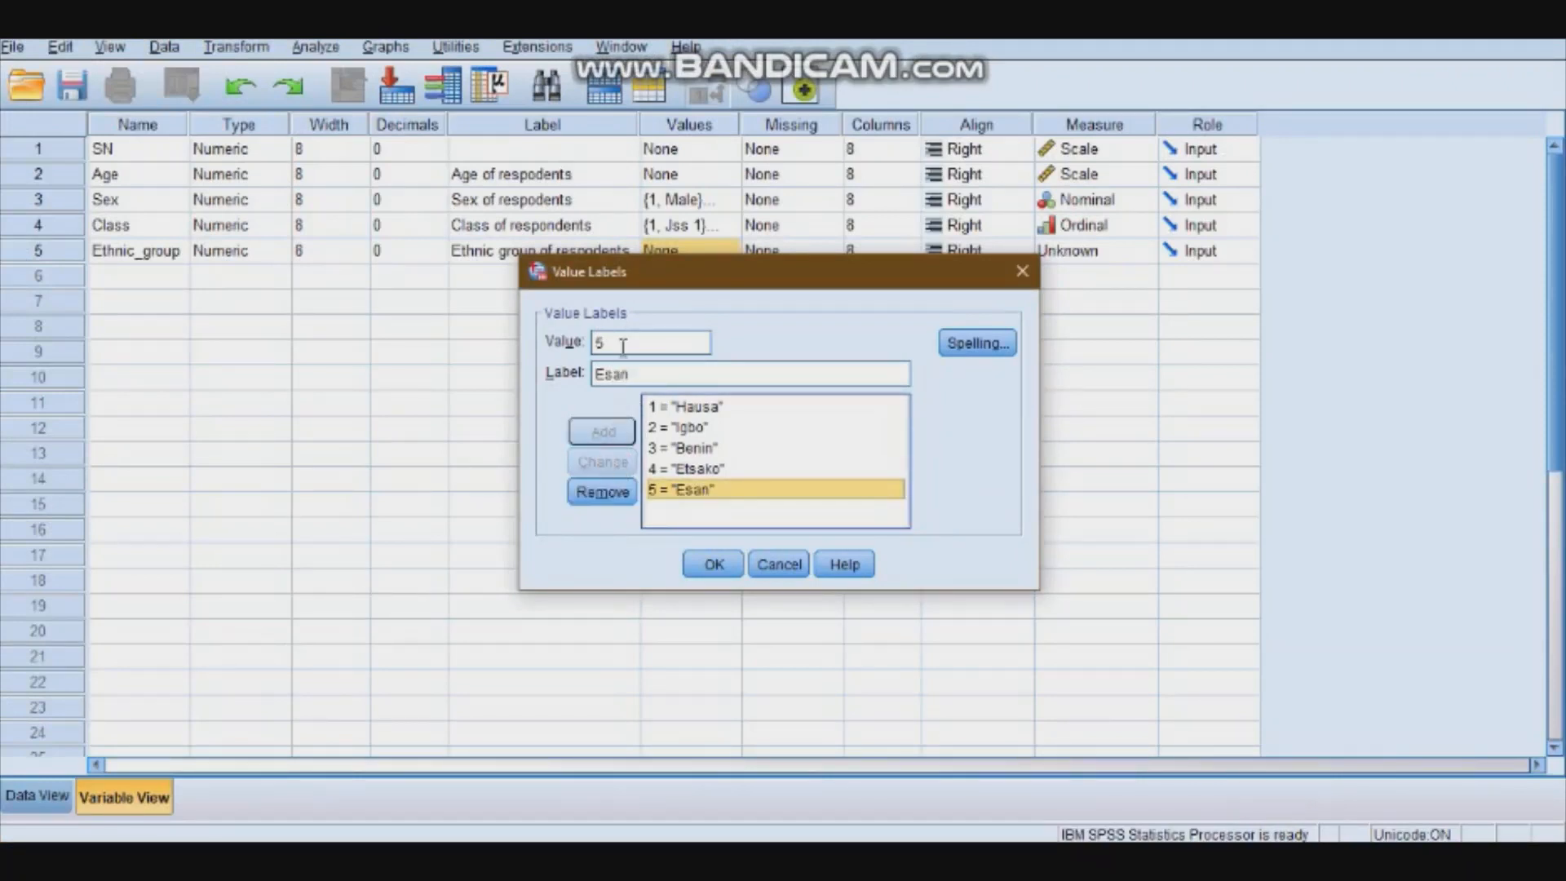
key(BackSpace)
text(6)
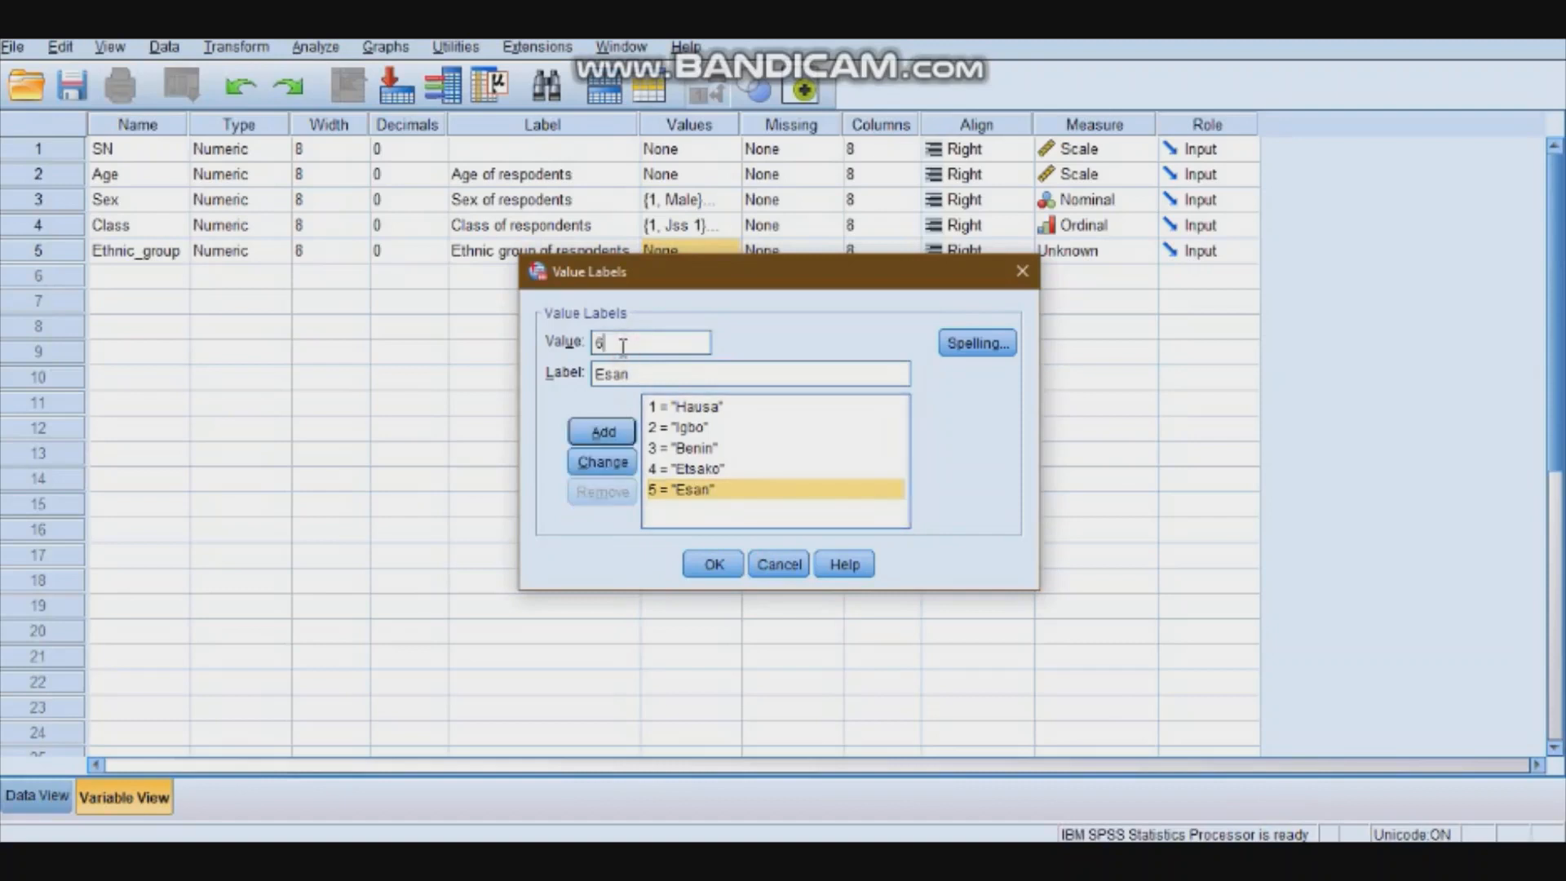
click(632, 377)
key(BackSpace)
key(BackSpace)
key(BackSpace)
key(BackSpace)
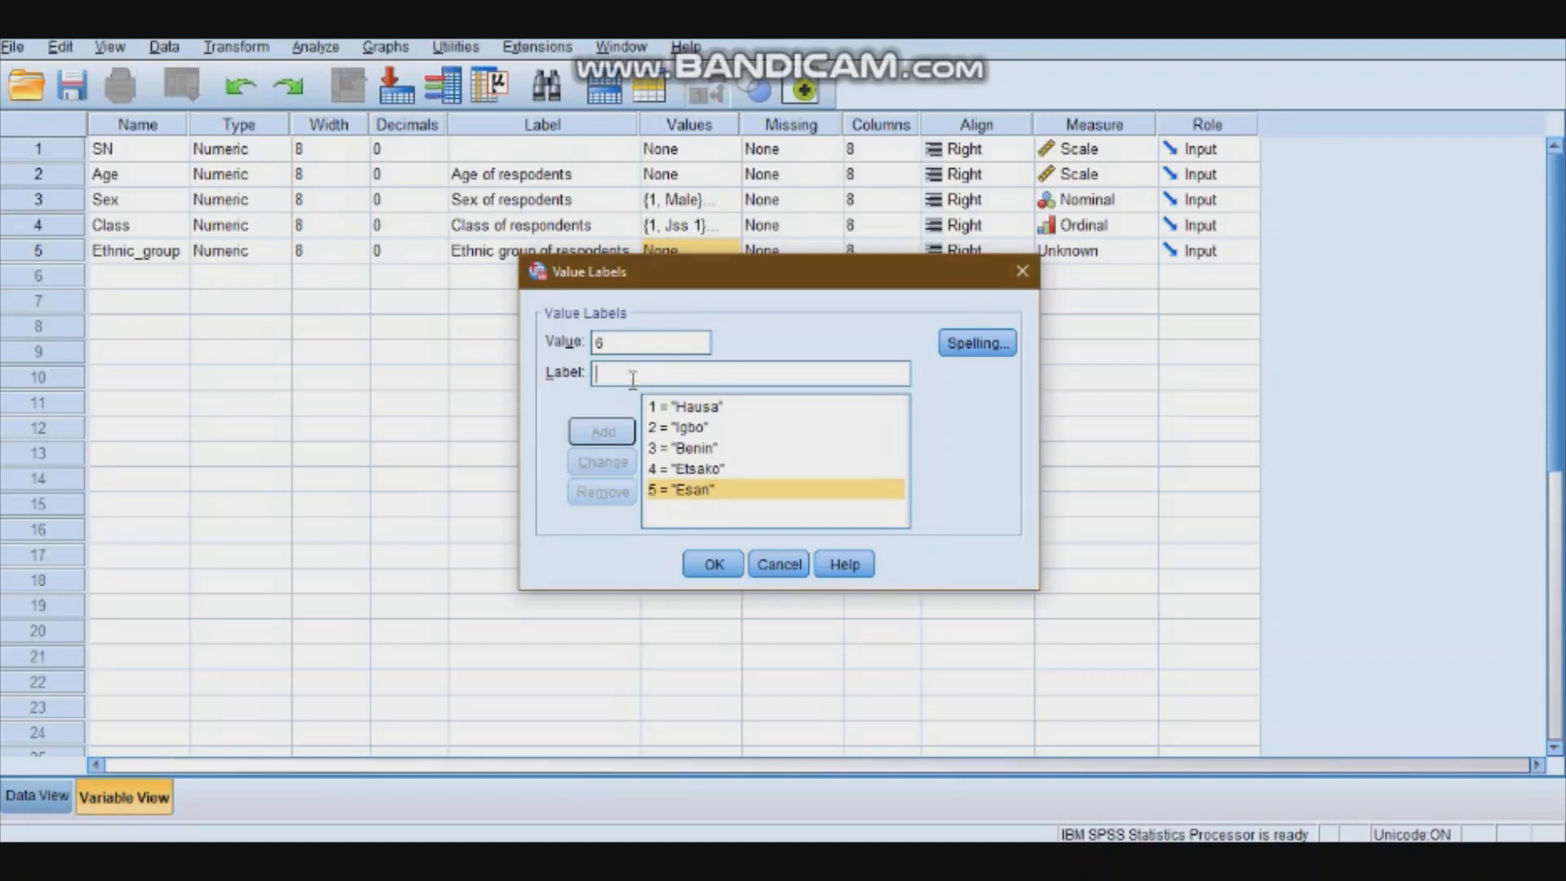
text(Yorub)
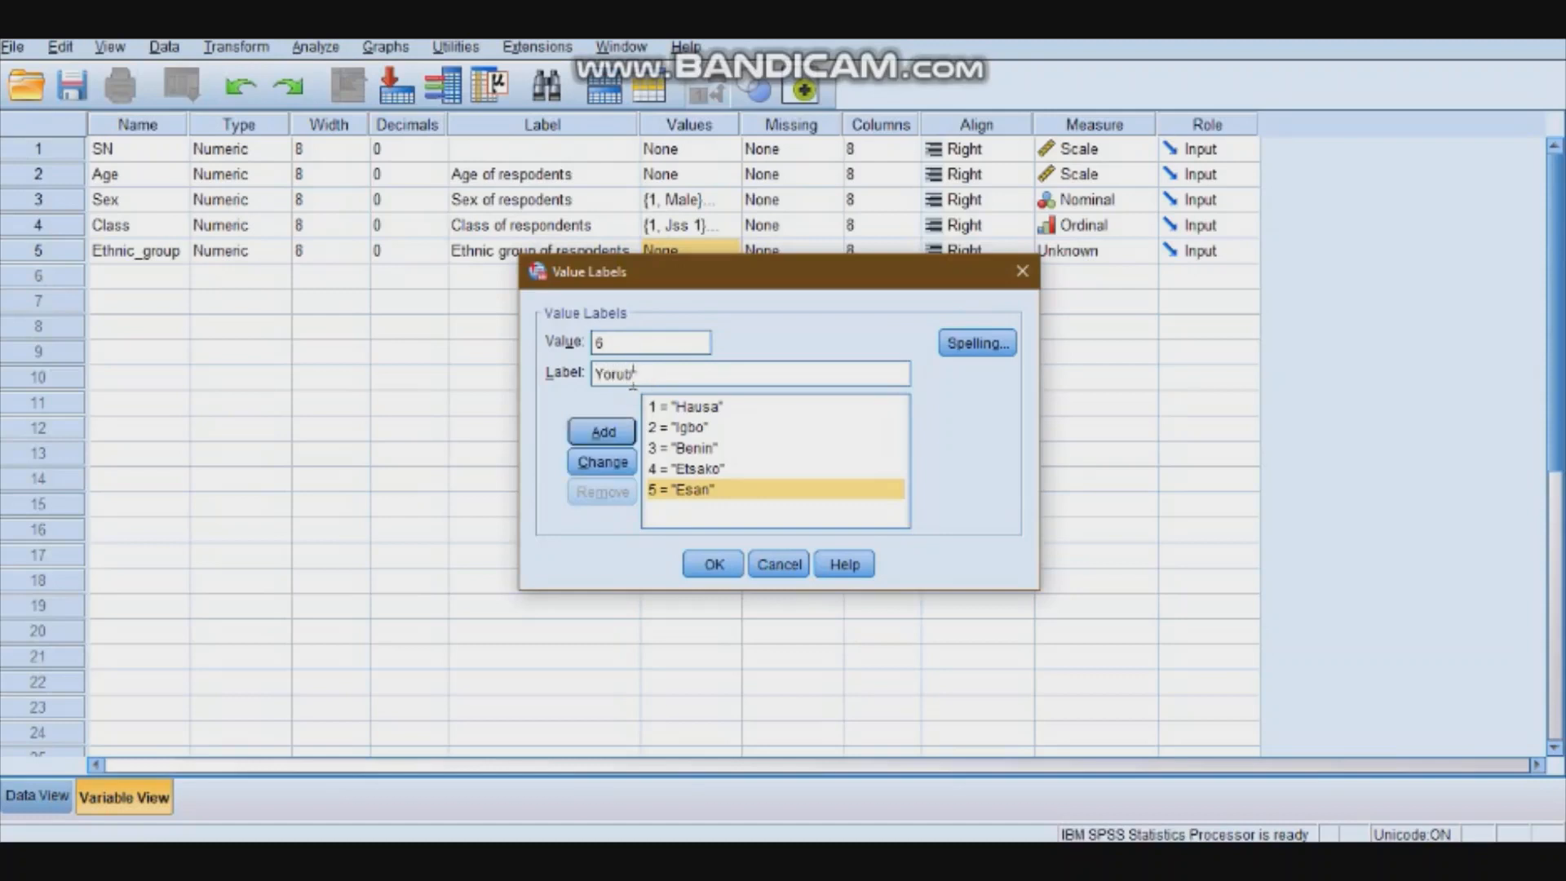
text(a)
click(710, 562)
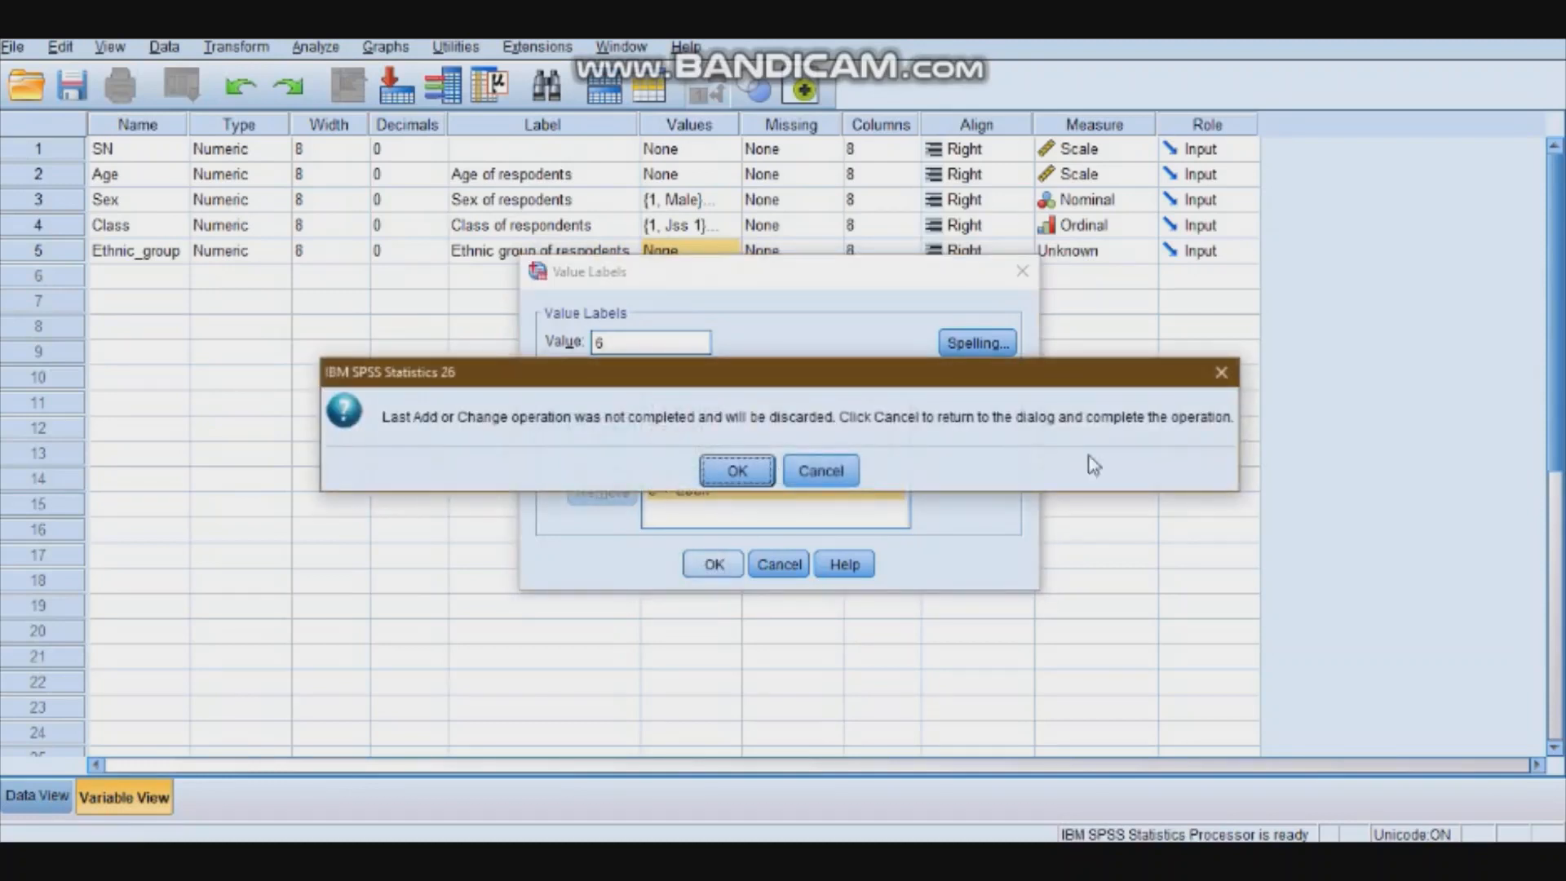
click(1221, 372)
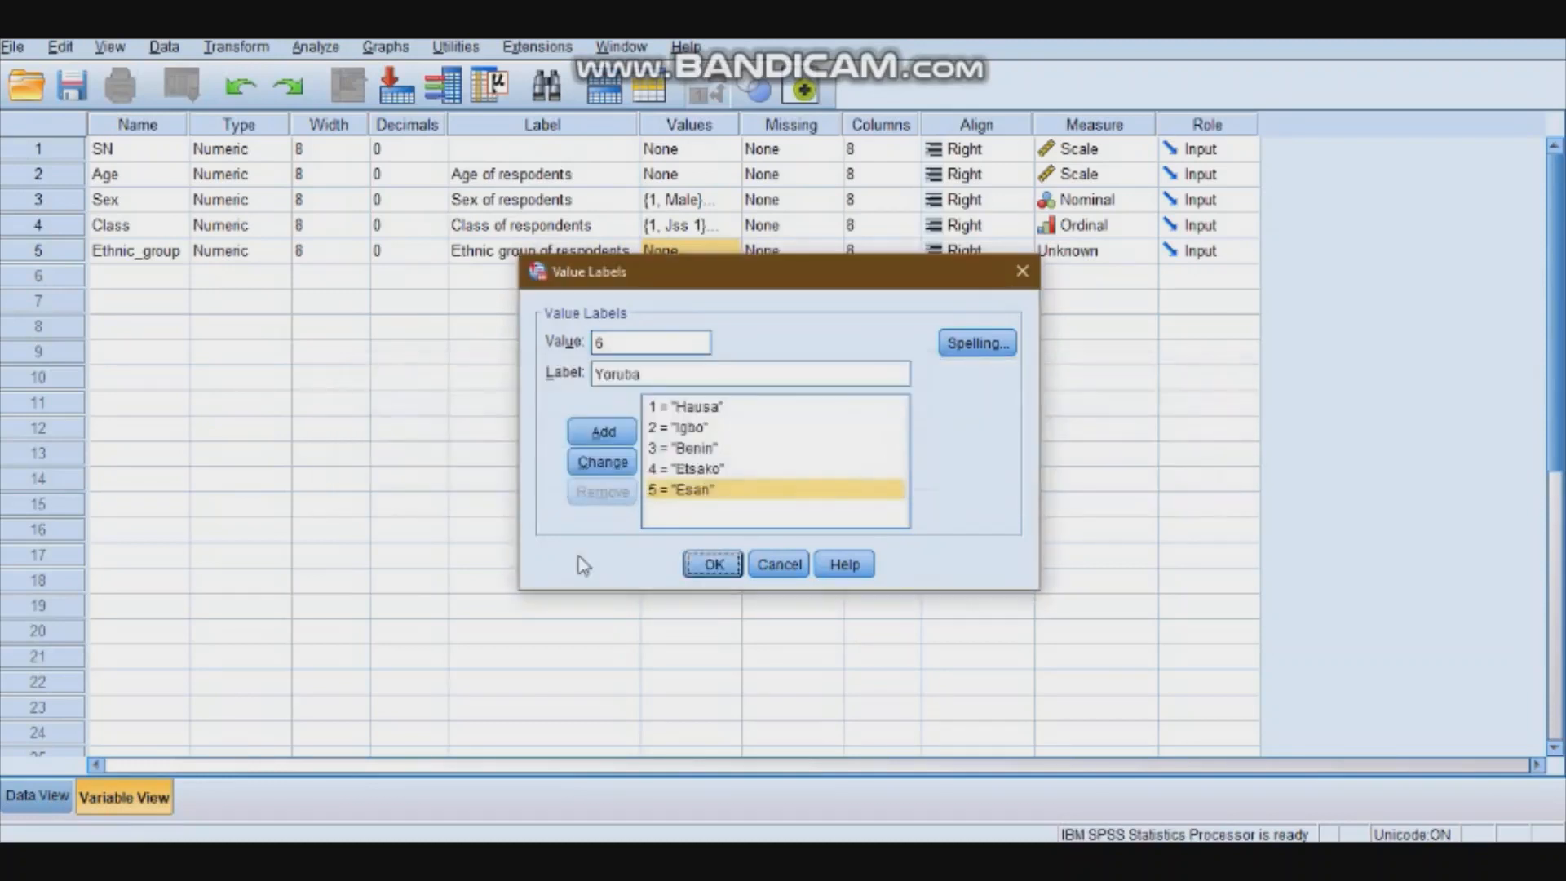
click(601, 439)
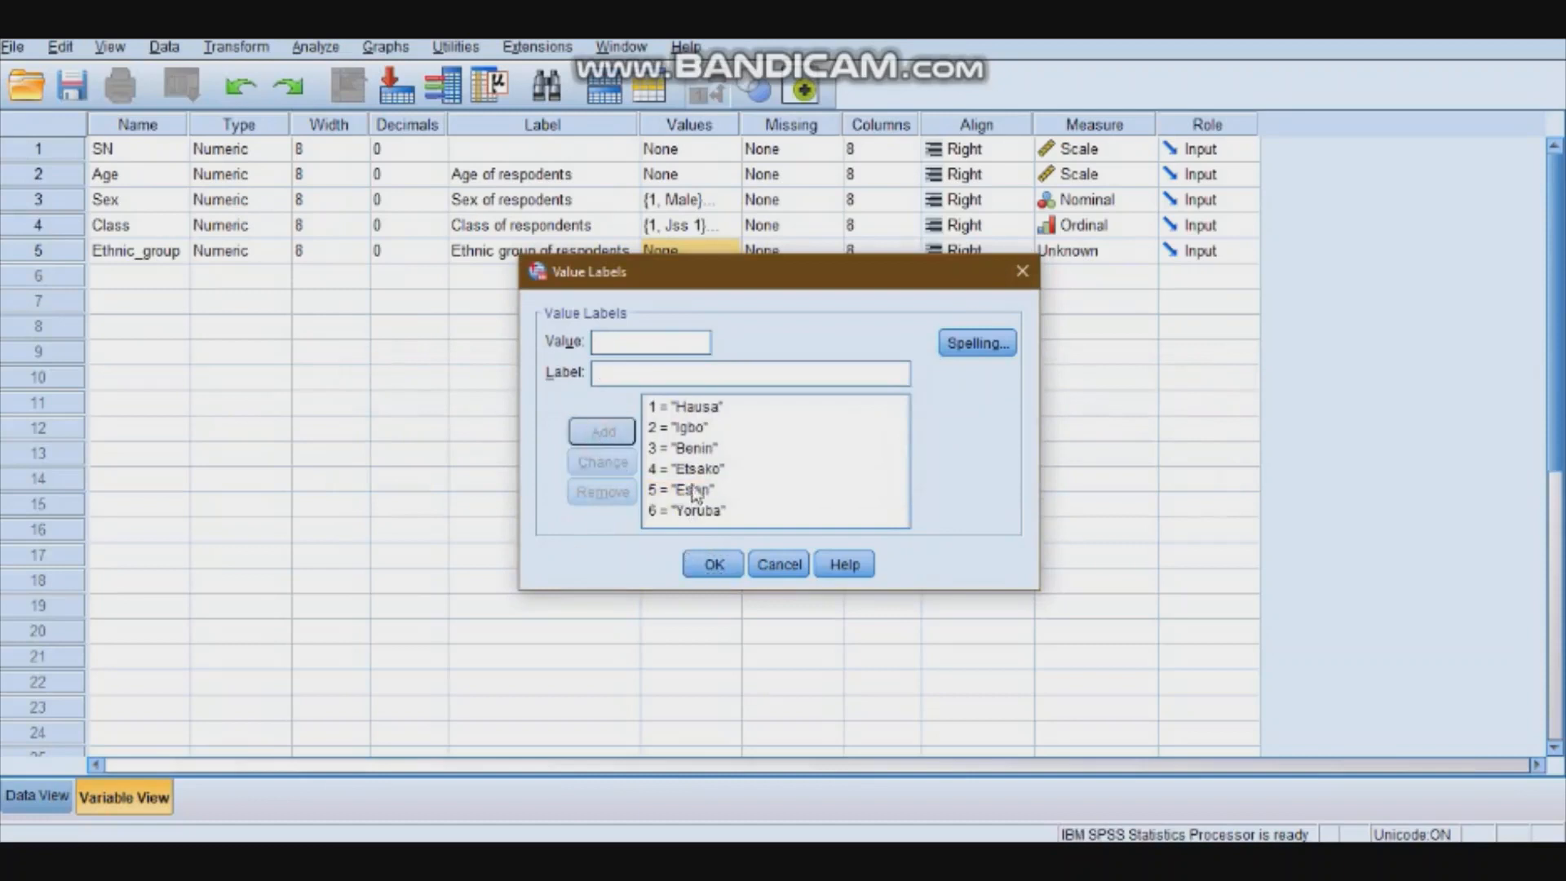
Add value 7 with the label "Urhobo" to the Ethnic_group value labels
click(637, 343)
click(637, 342)
text(7)
click(629, 365)
text(Ur)
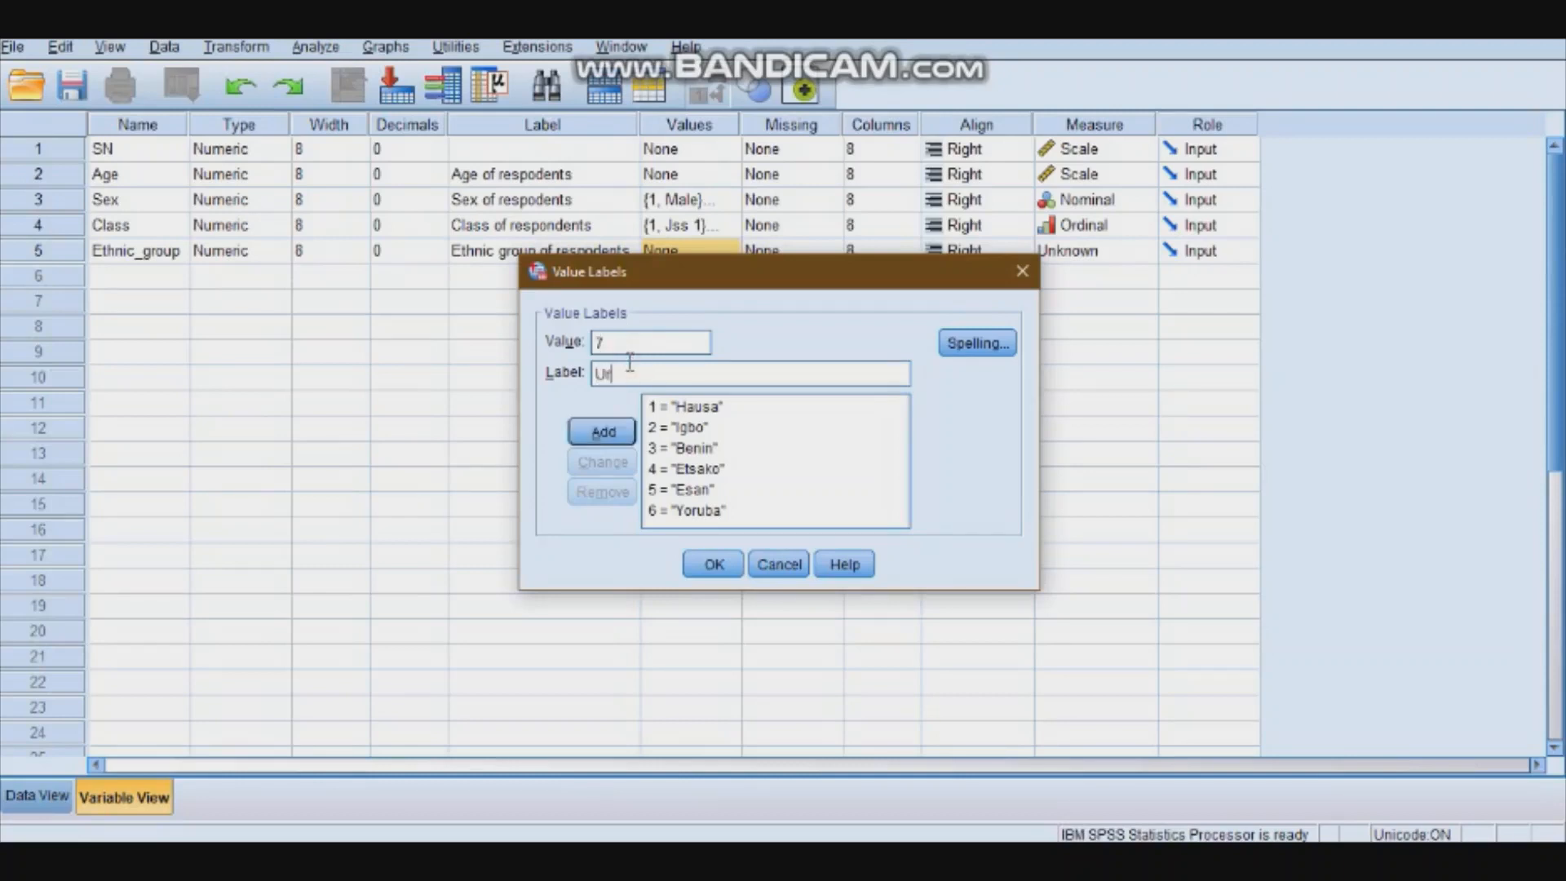
text(hobo)
click(612, 434)
Add value 8 with the label "isoko" to the Ethnic_group value labels
click(633, 344)
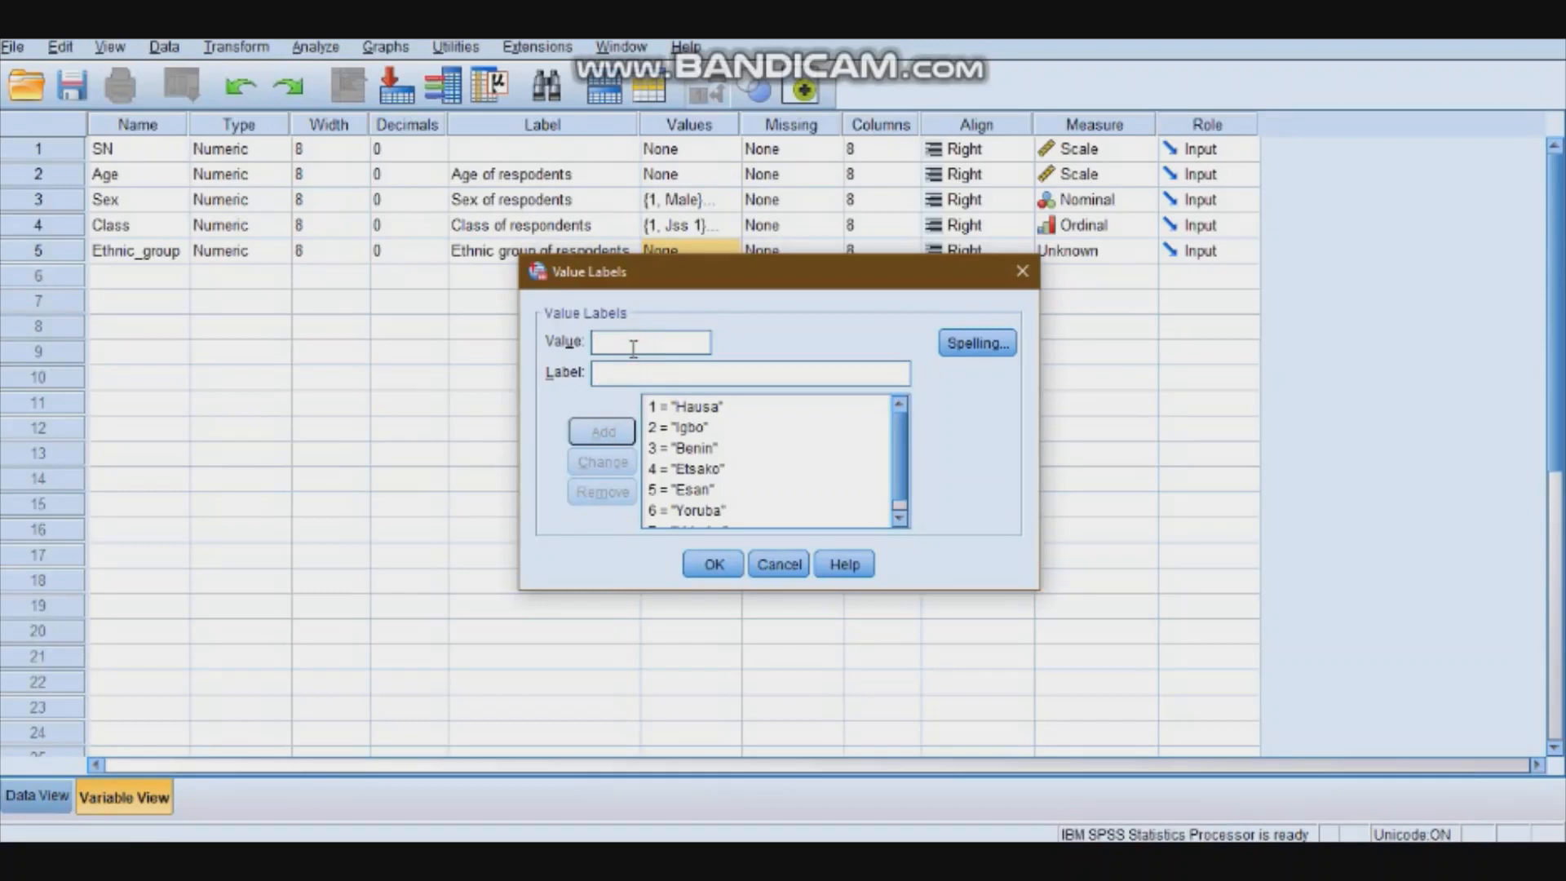
text(8)
click(646, 375)
text(isoko)
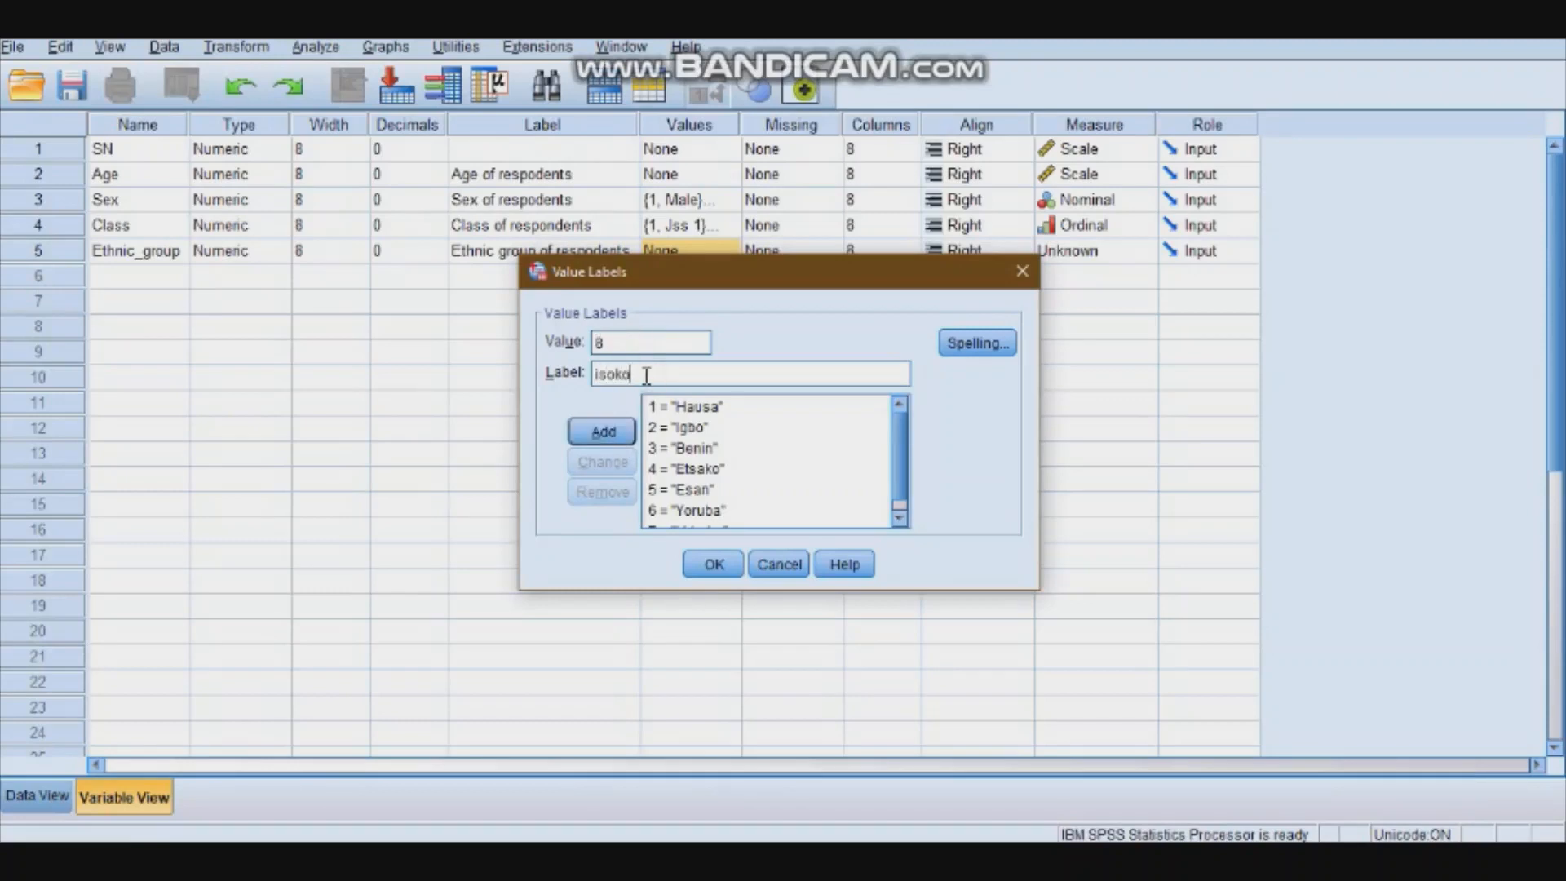
click(603, 431)
Add value 9 with the label "Owan" to the Ethnic_group value labels
click(650, 344)
text(9)
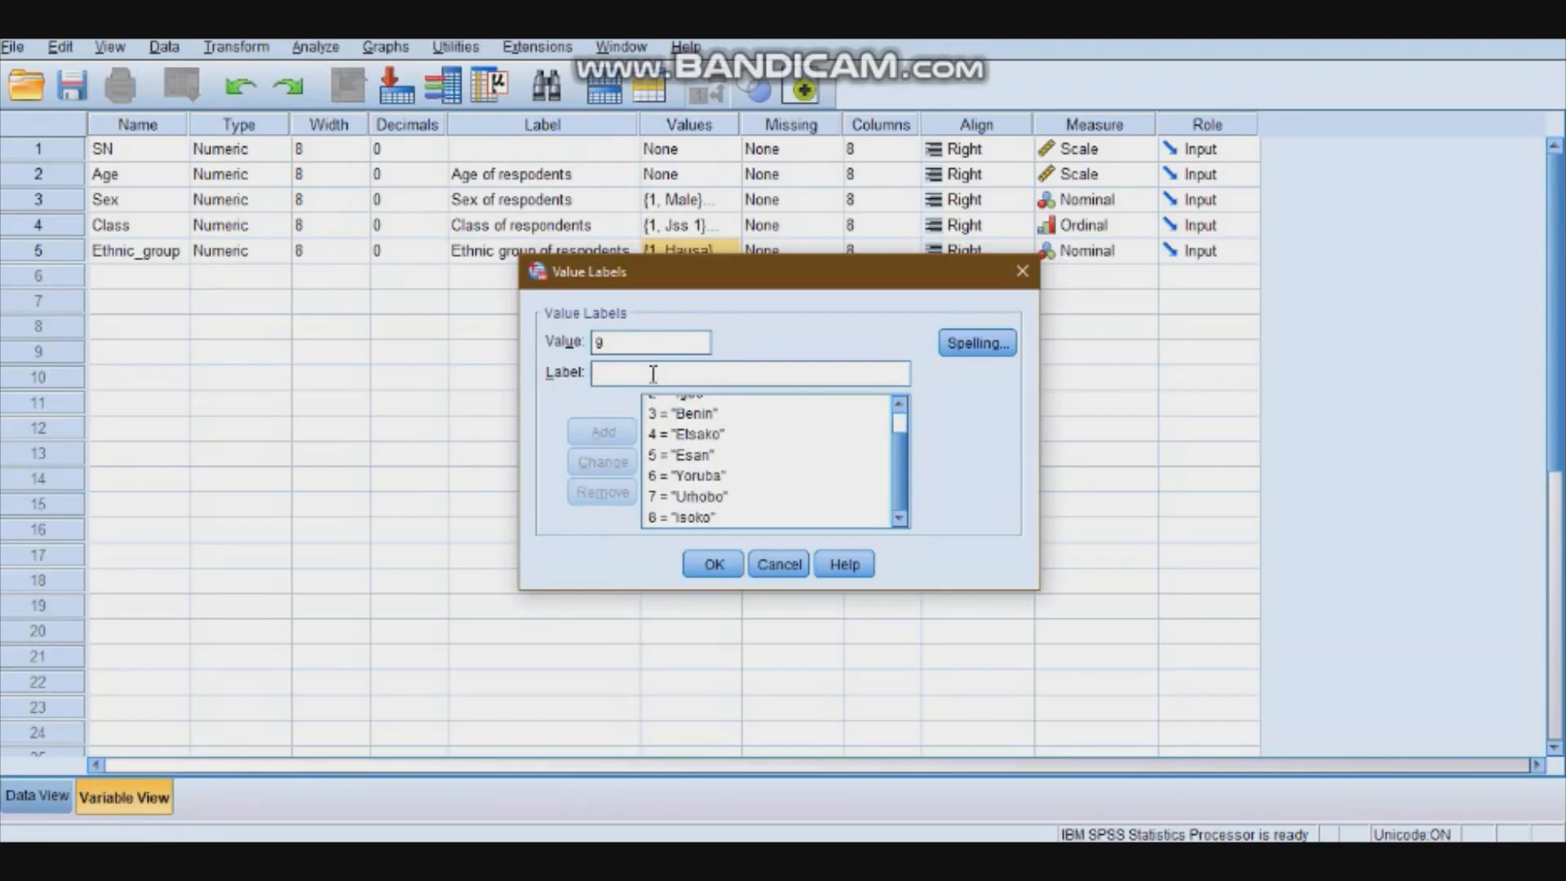
click(652, 375)
text(Owan)
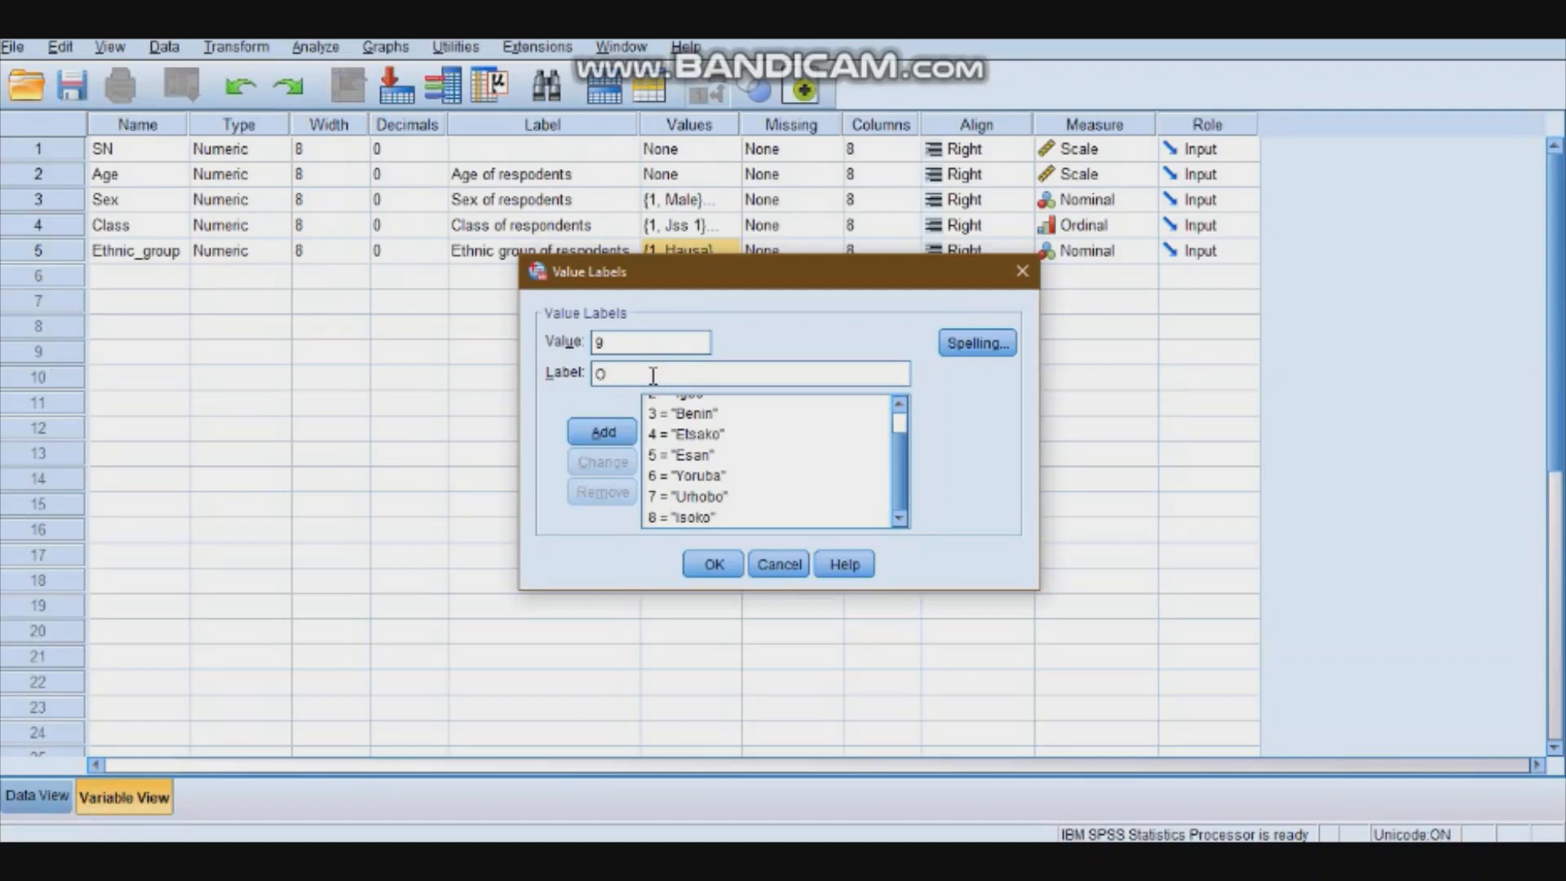
click(603, 440)
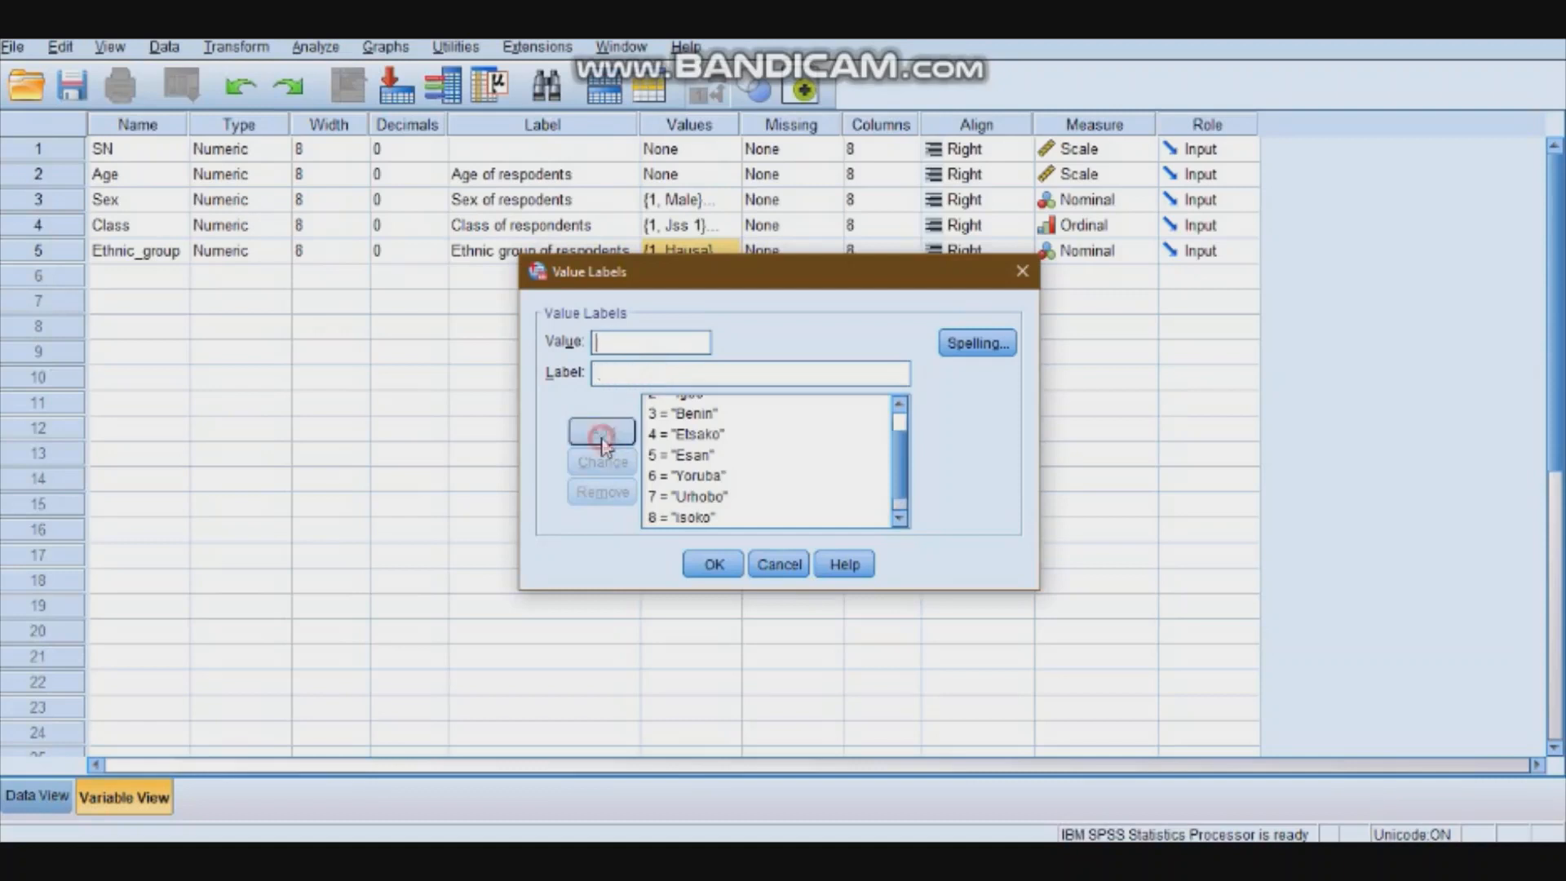
Add value 10 with the label "others" and accept the Ethnic_group value labels
click(646, 348)
text(10)
click(643, 377)
text(OTHERS)
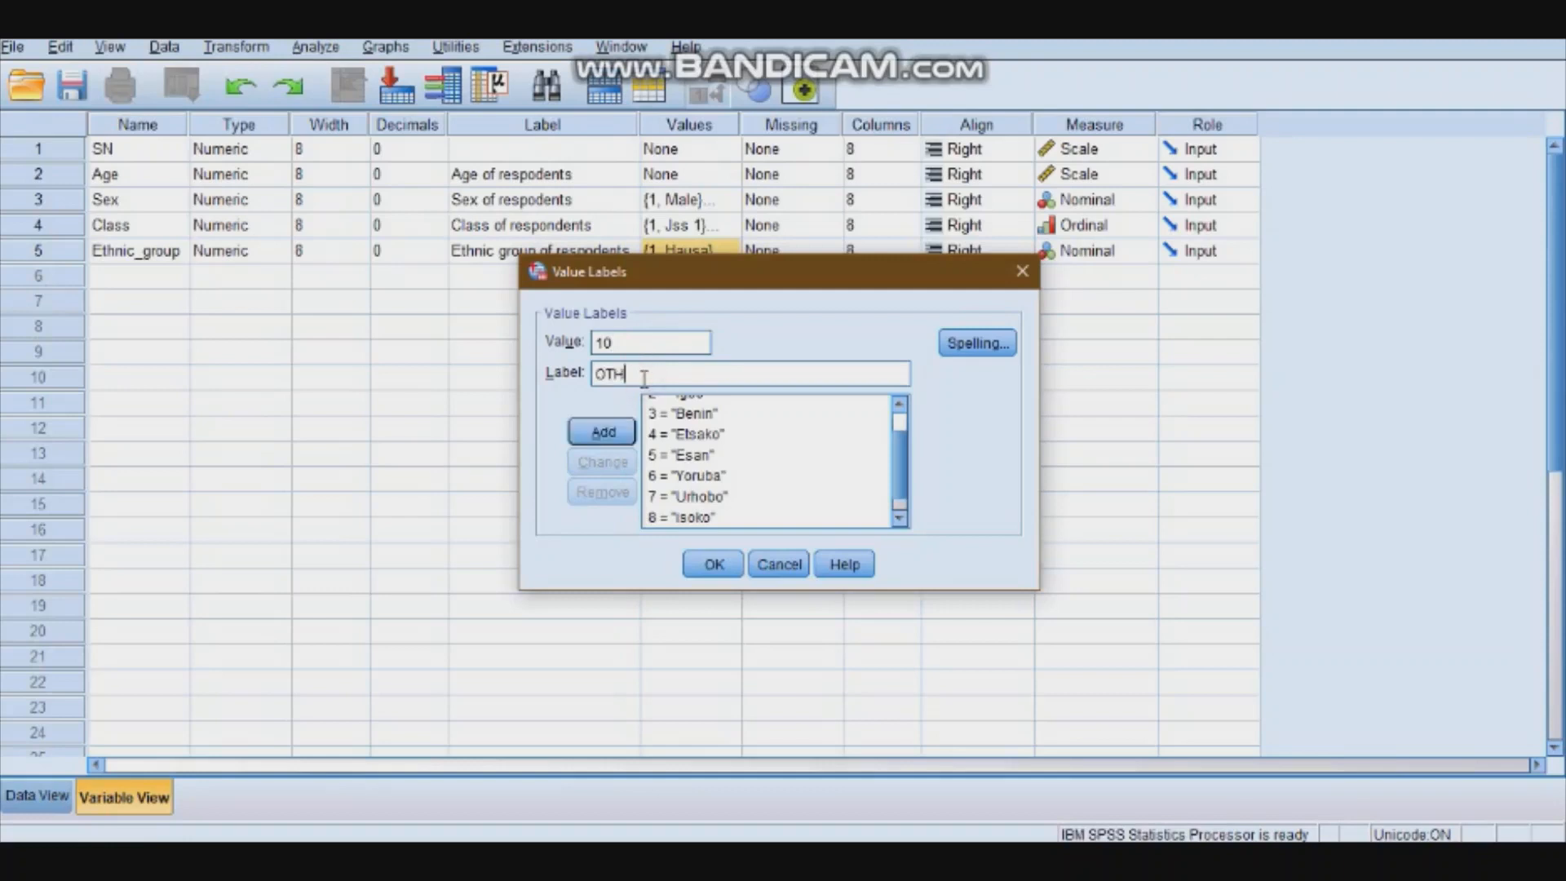
key(BackSpace)
key(BackSpace)
key(BackSpace)
key(BackSpace)
key(BackSpace)
key(BackSpace)
text(others)
click(621, 438)
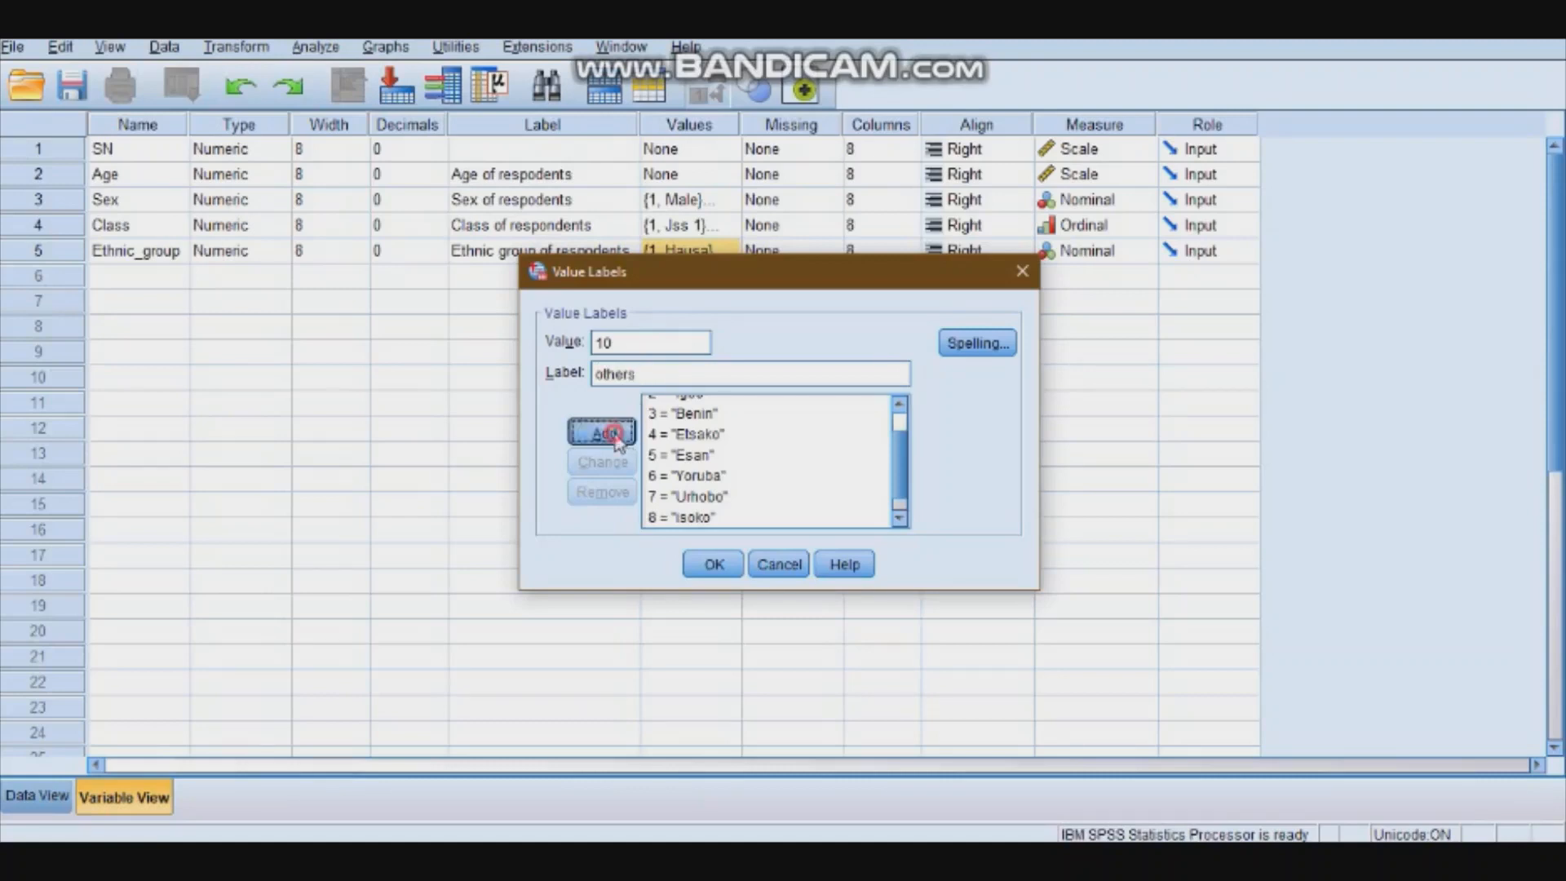
click(713, 565)
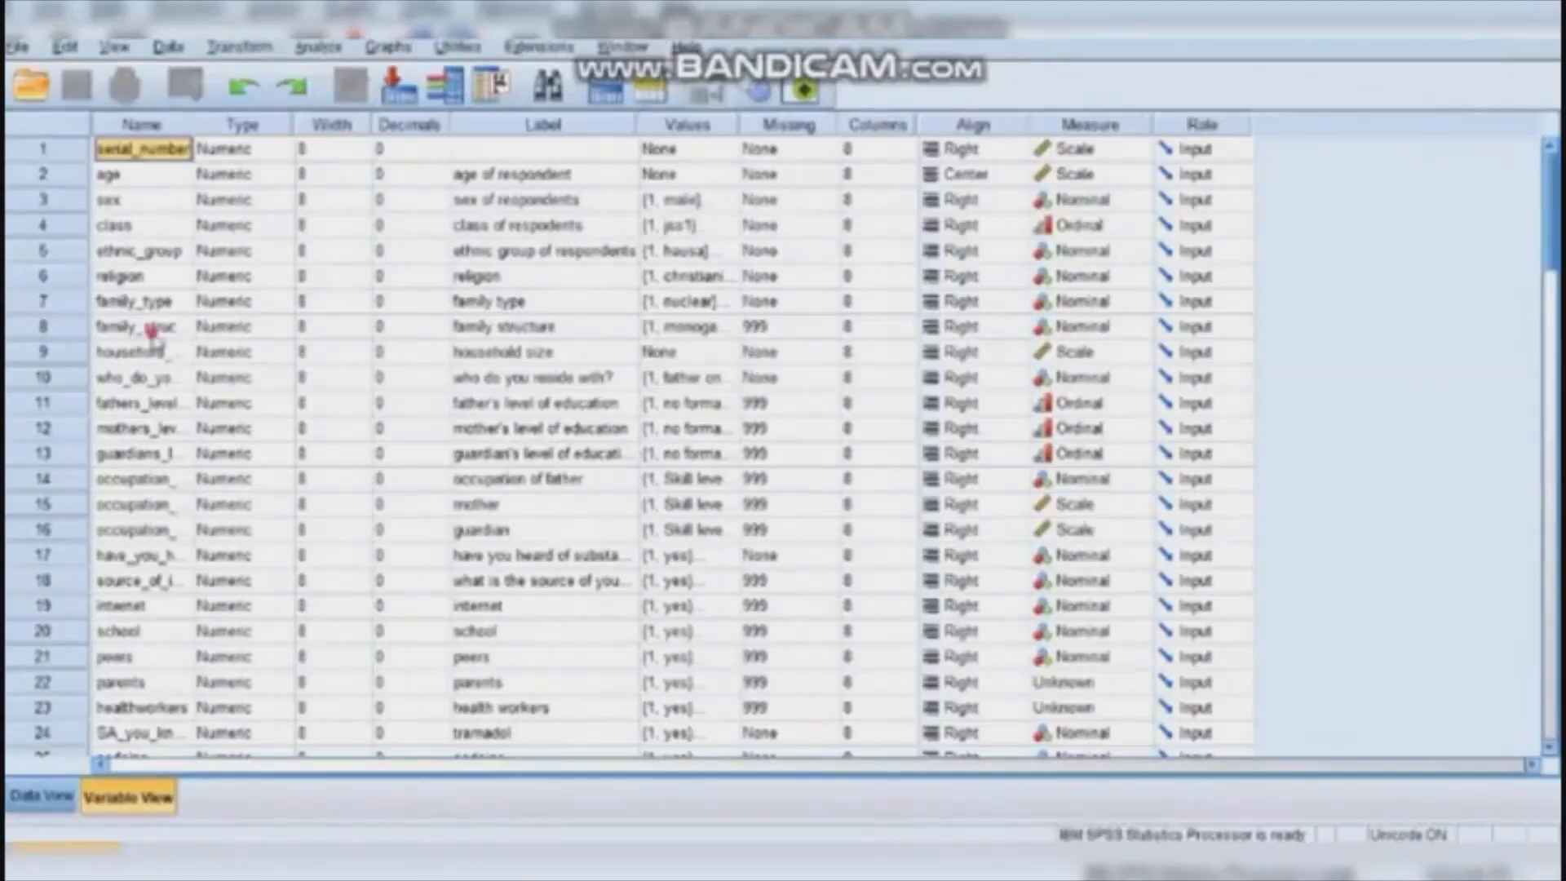
Browse the variables of the completed dataset down to marijuana and widen the Name column to fit the longer variable names
click(155, 331)
key(Down)
key(Down)
key(Down)
key(Down)
key(Down)
key(Down)
key(Down)
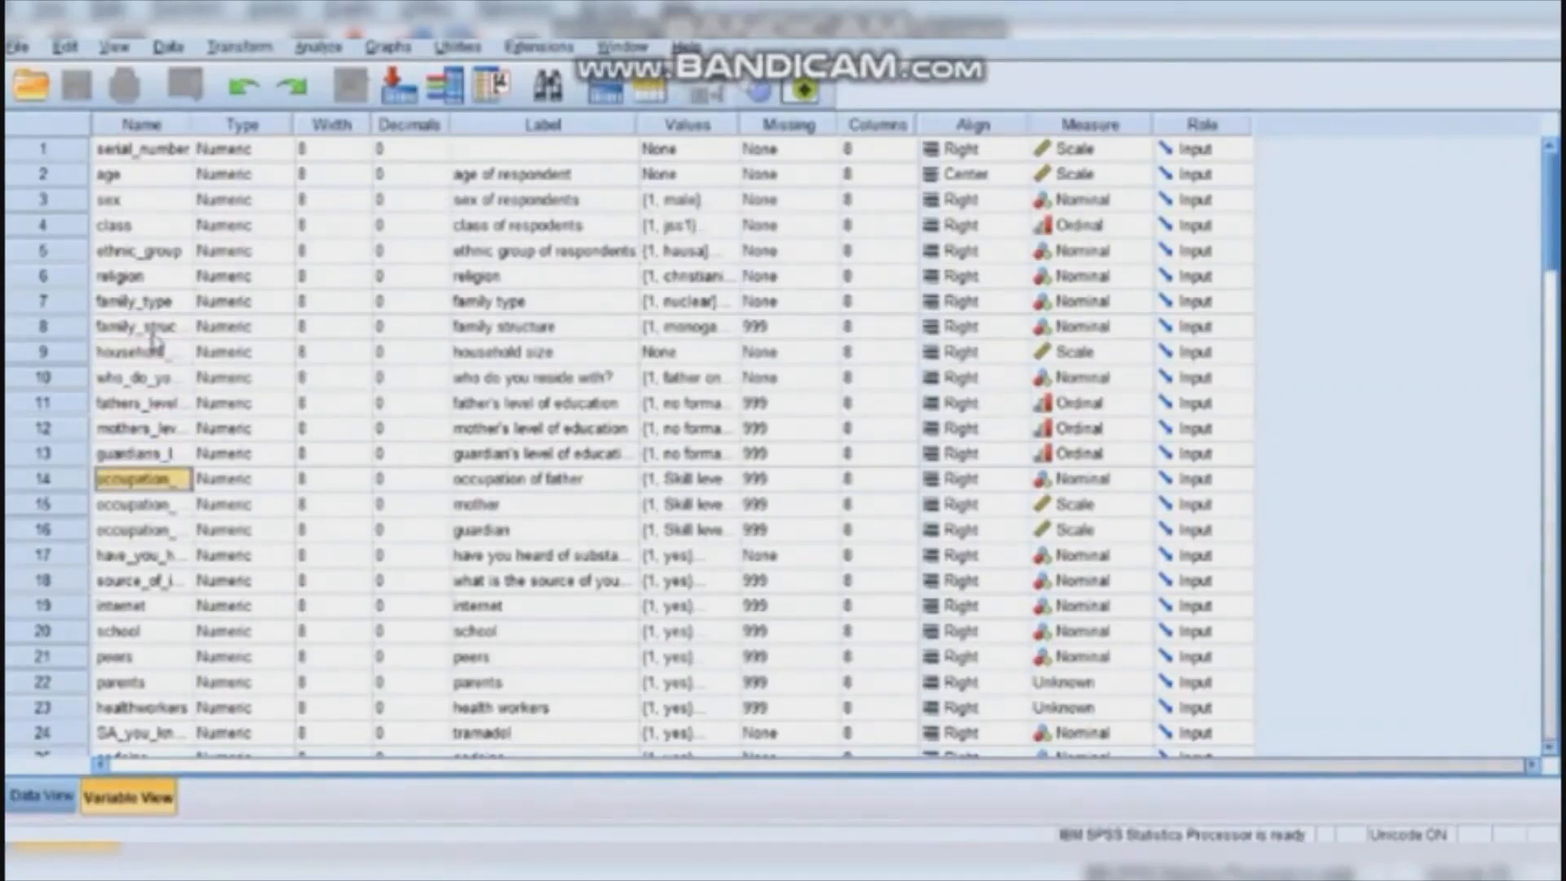
key(Down)
key(Down)
key(Down)
key(Down)
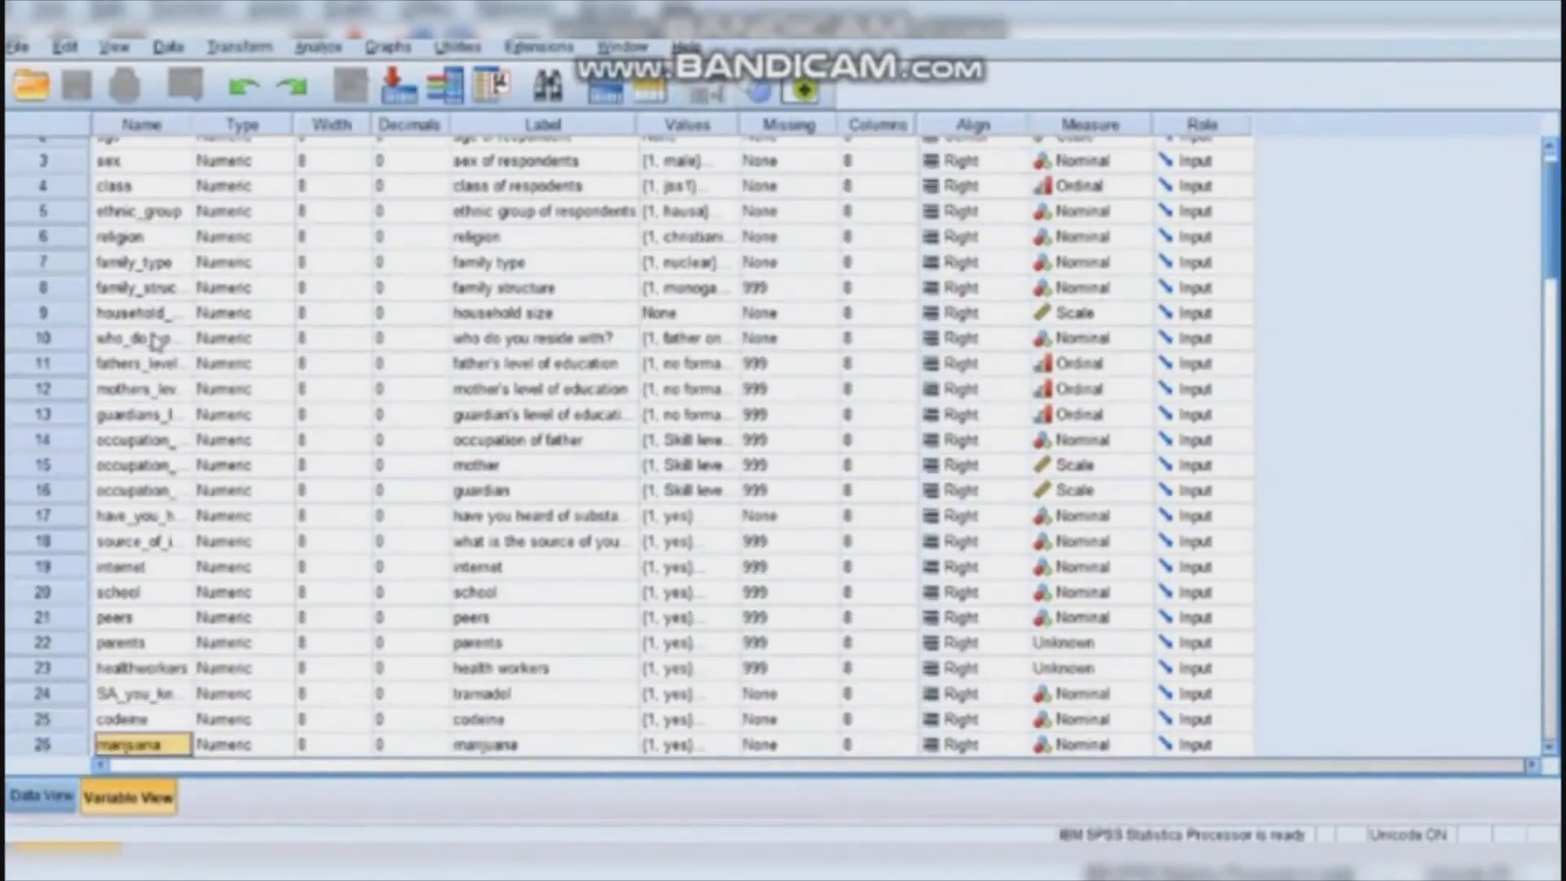
drag(193, 124, 277, 125)
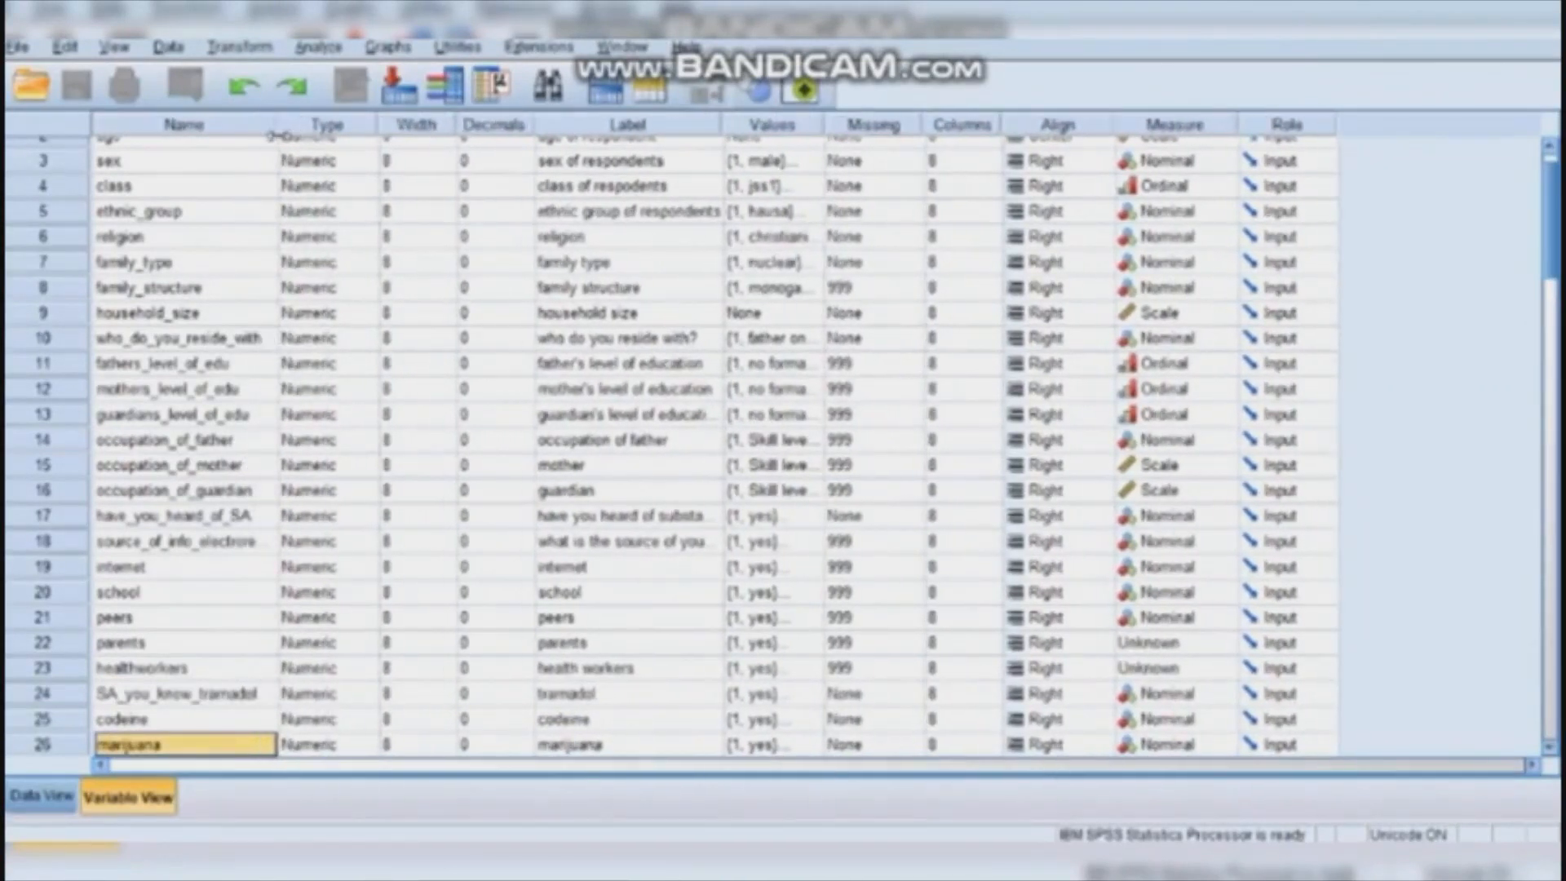
Look through the variable definitions from source of information down to abusers_are_happier, and return to serial_number
click(219, 542)
key(Down)
key(Down)
key(Down)
key(Down)
key(Down)
key(Down)
key(Down)
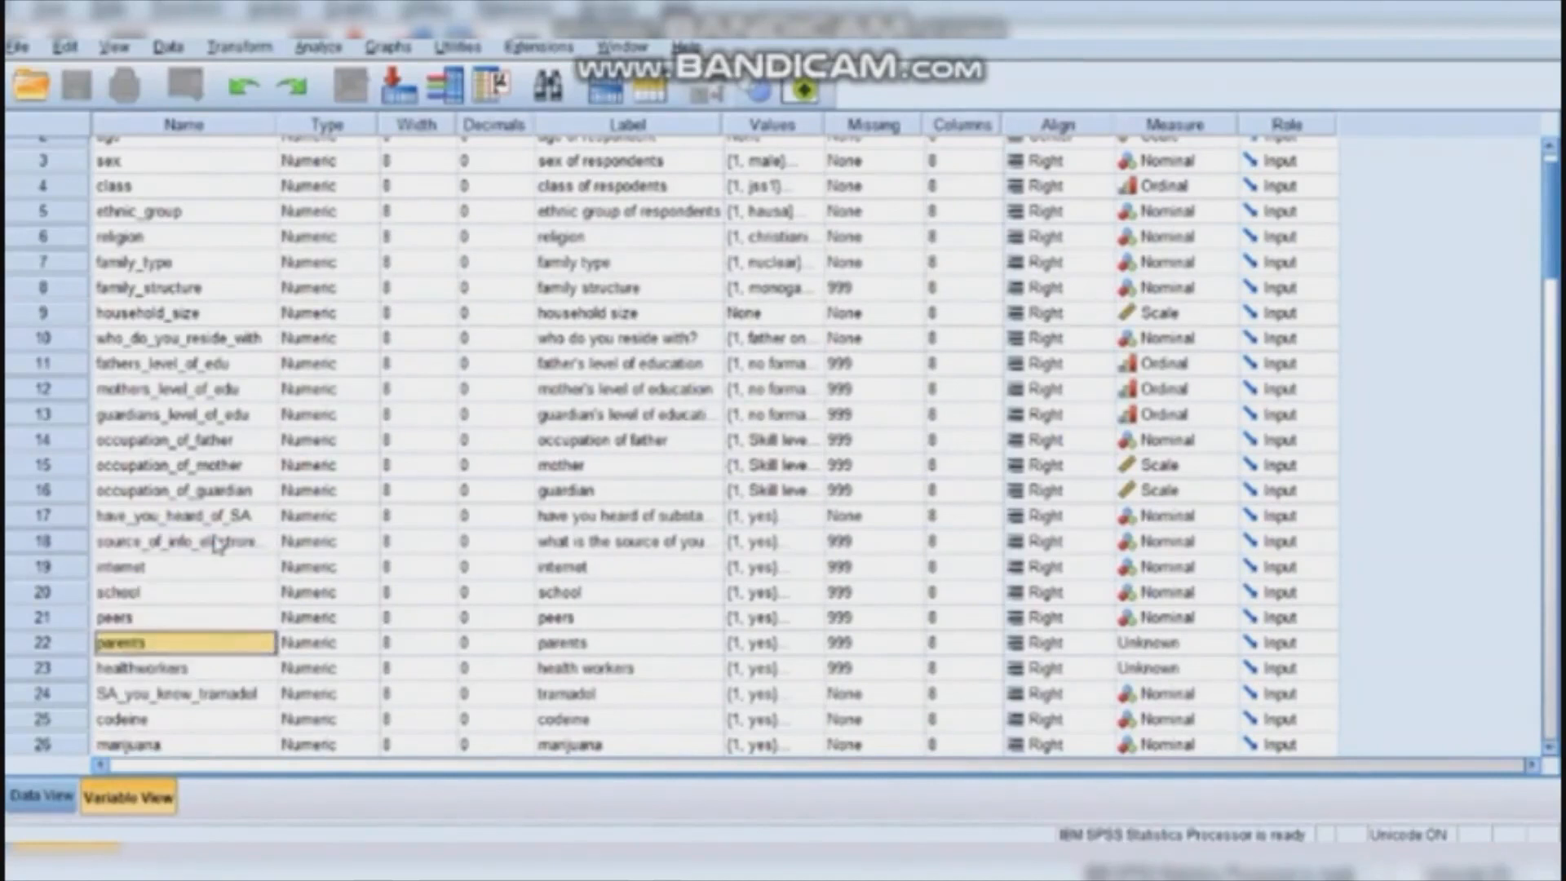
key(Down)
key(Down)
key(Down)
key(Down)
key(Down)
key(Down)
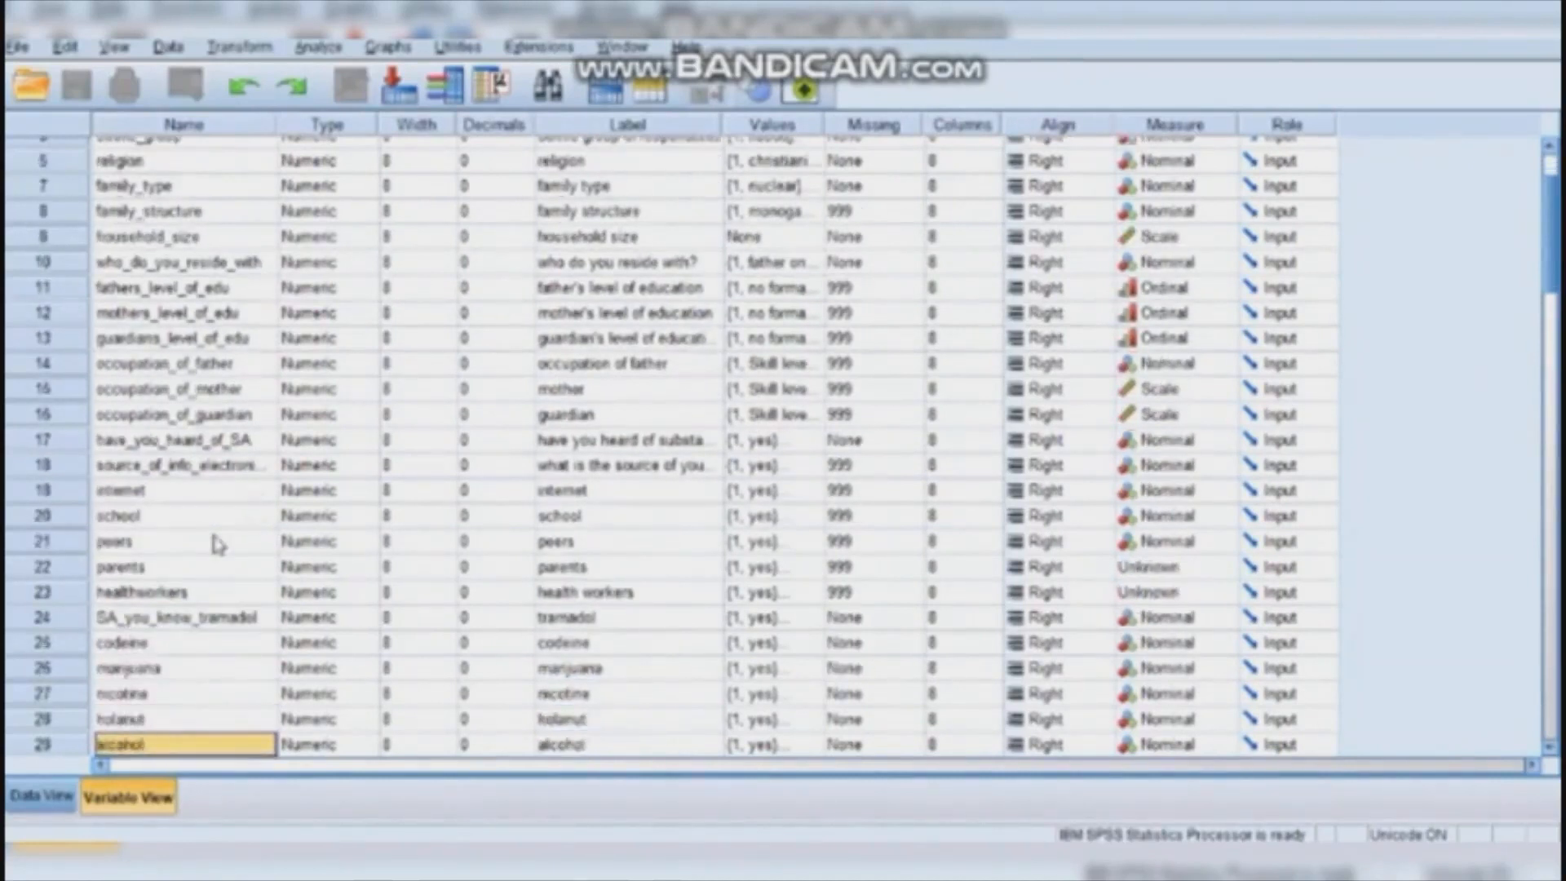
key(Down)
key(Down)
key(Down)
key(Down)
key(Down)
key(Down)
key(Down)
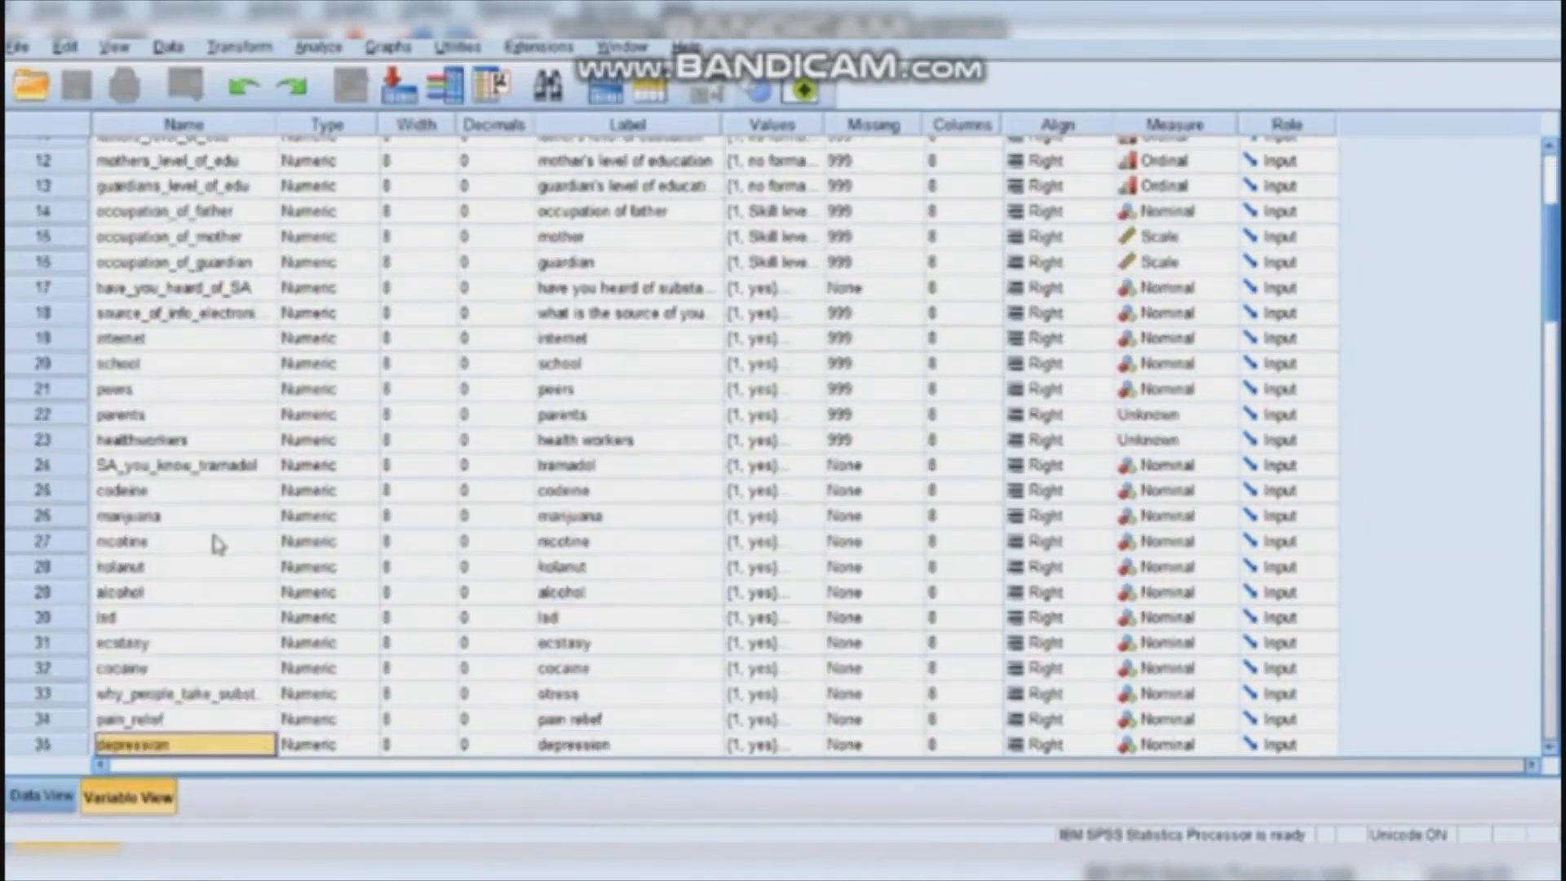
key(Down)
key(Down)
key(Down)
key(Down)
key(Down)
key(Down)
key(Down)
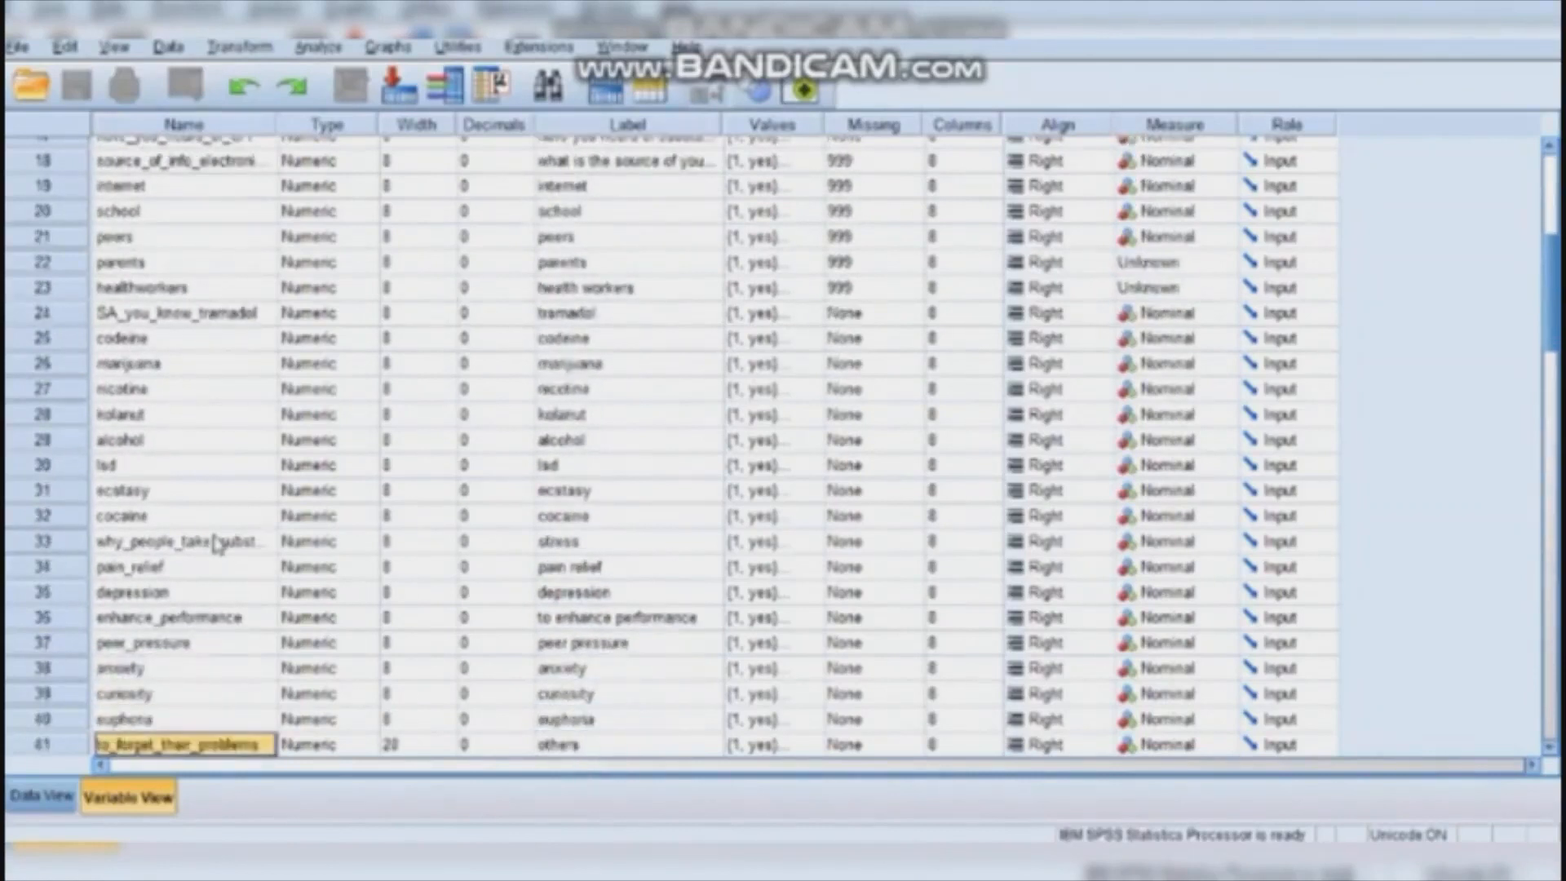
key(Down)
key(Down)
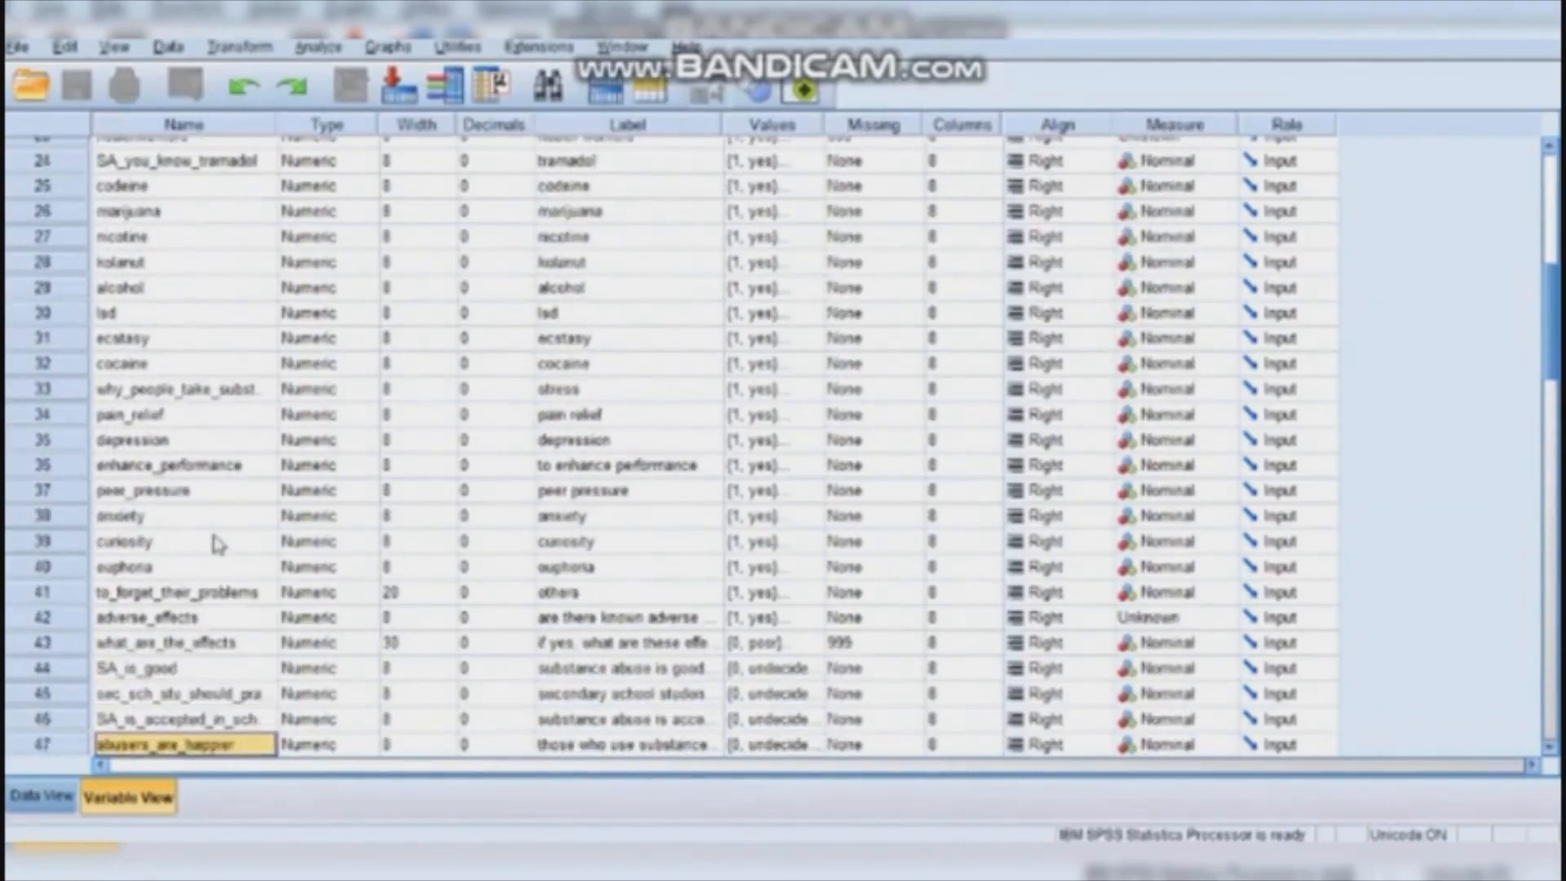
key(Up)
key(Up)
key(Up)
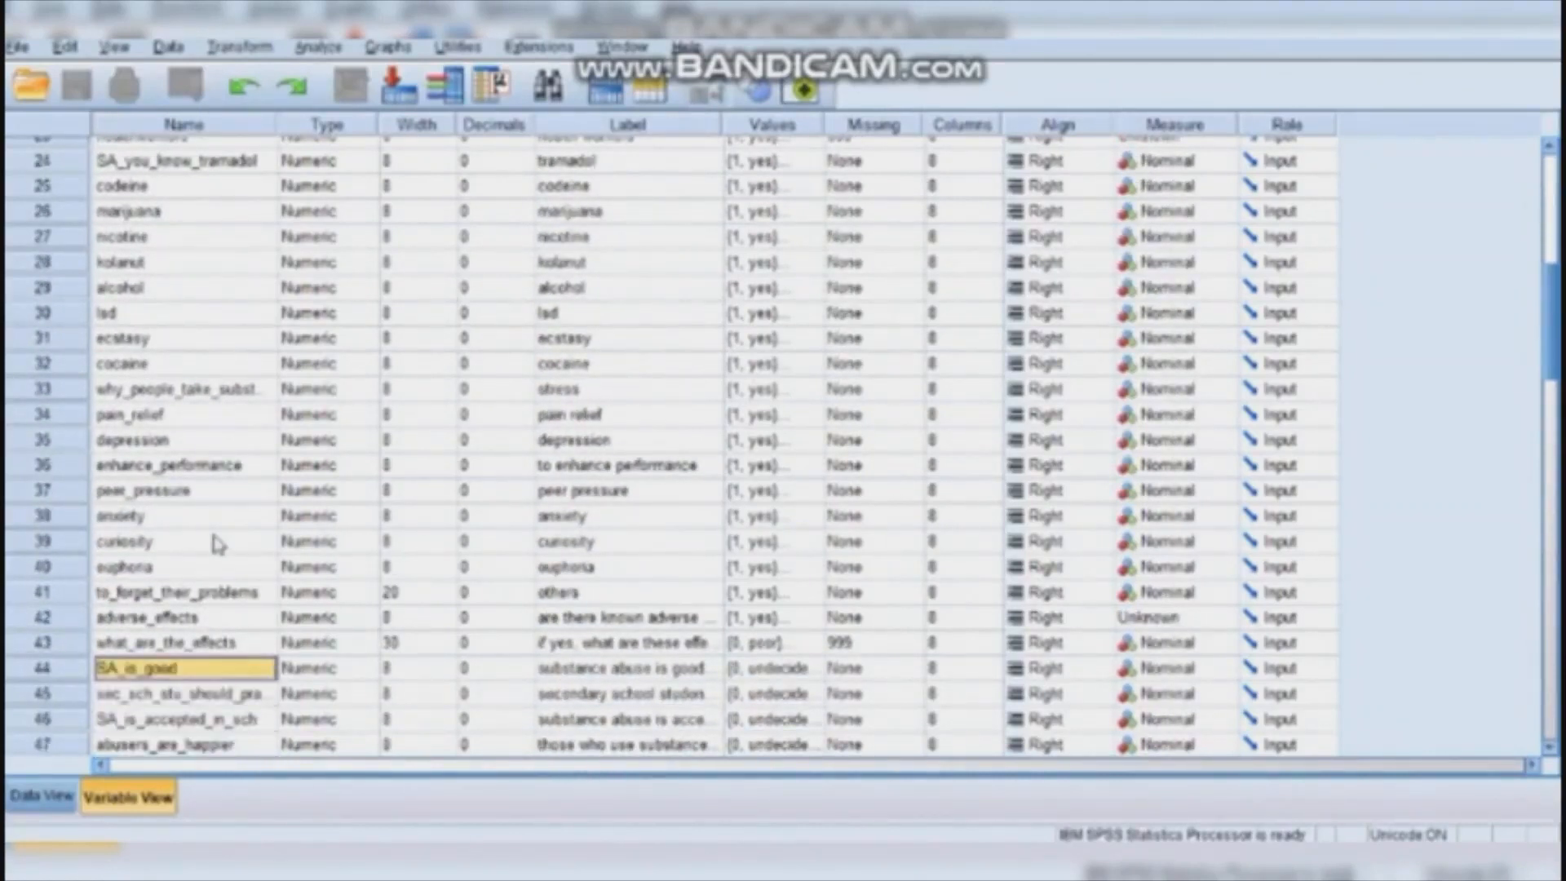
key(Up)
key(Up)
key(Up)
key(Up)
key(Up)
key(Up)
key(Up)
key(Up)
key(Up)
key(Up)
key(Up)
key(Up)
key(Up)
key(Up)
key(Up)
key(Up)
key(Up)
key(Up)
key(Up)
key(Up)
key(Up)
key(Up)
key(Up)
key(Up)
key(Up)
key(Up)
key(Up)
key(Up)
key(Up)
key(Up)
key(Up)
key(Up)
key(Up)
key(Up)
key(Up)
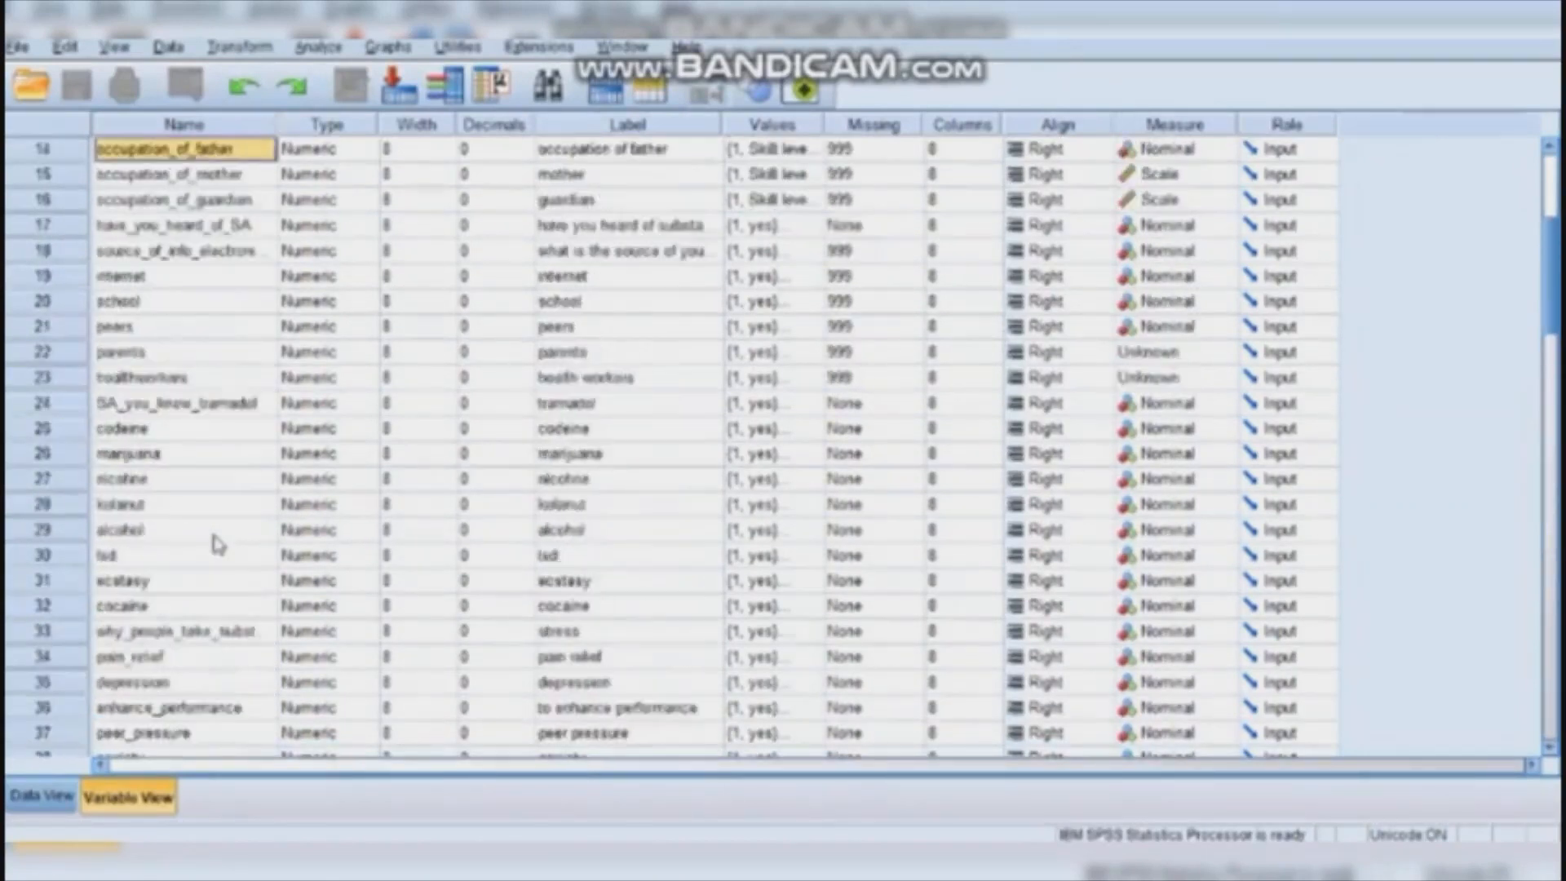
key(Up)
key(Up)
key(Up)
key(Up)
key(Up)
key(Up)
key(Up)
key(Up)
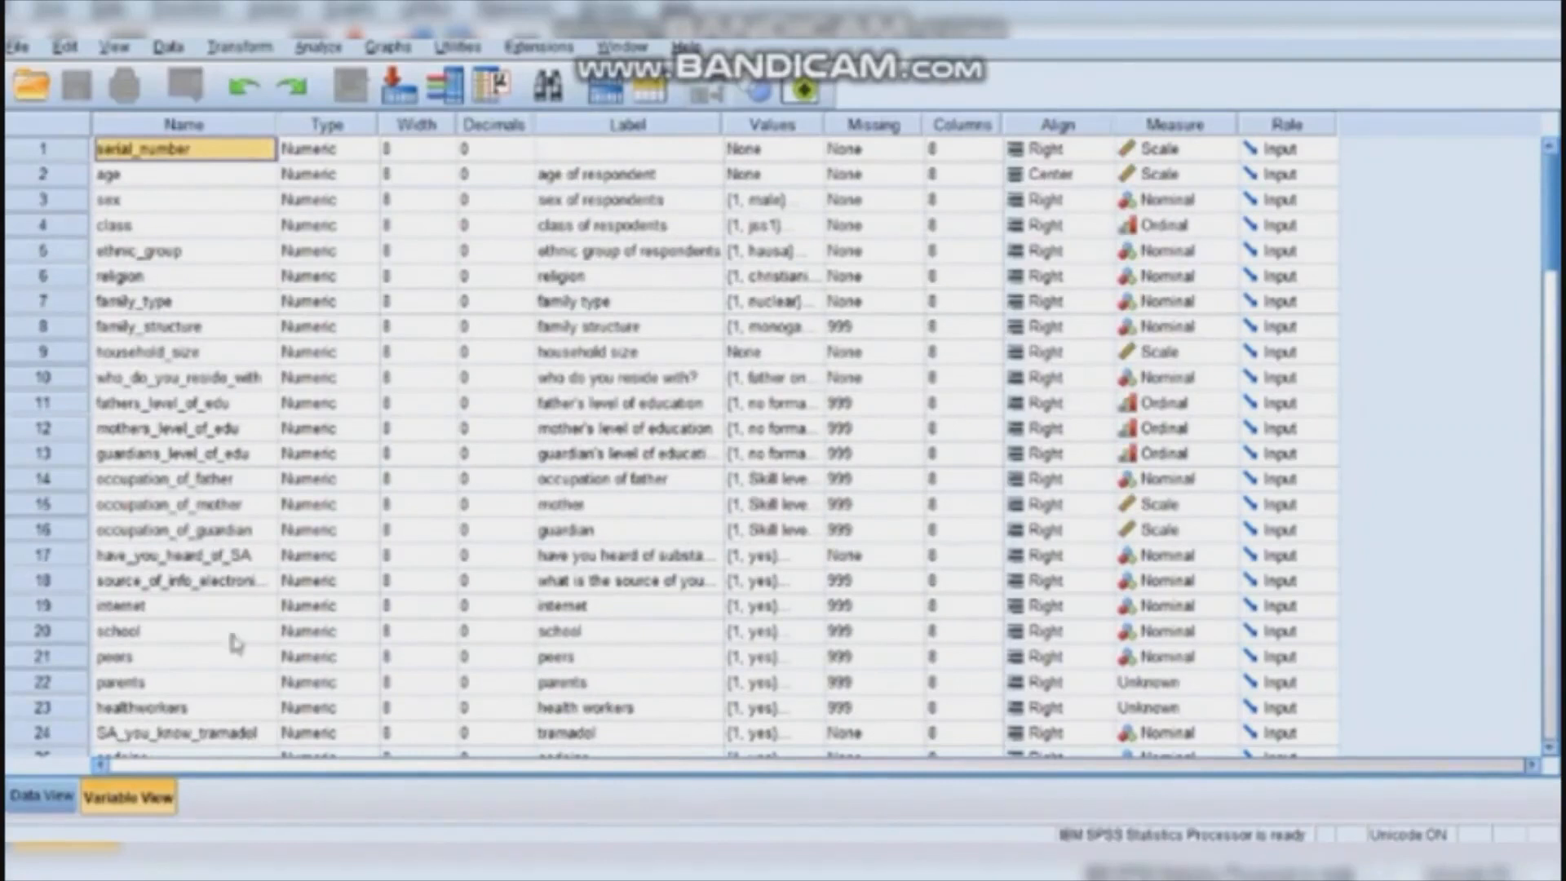
Examine the value labels of occupation_of_father and return to the substance abuse dataset's variable list
click(216, 480)
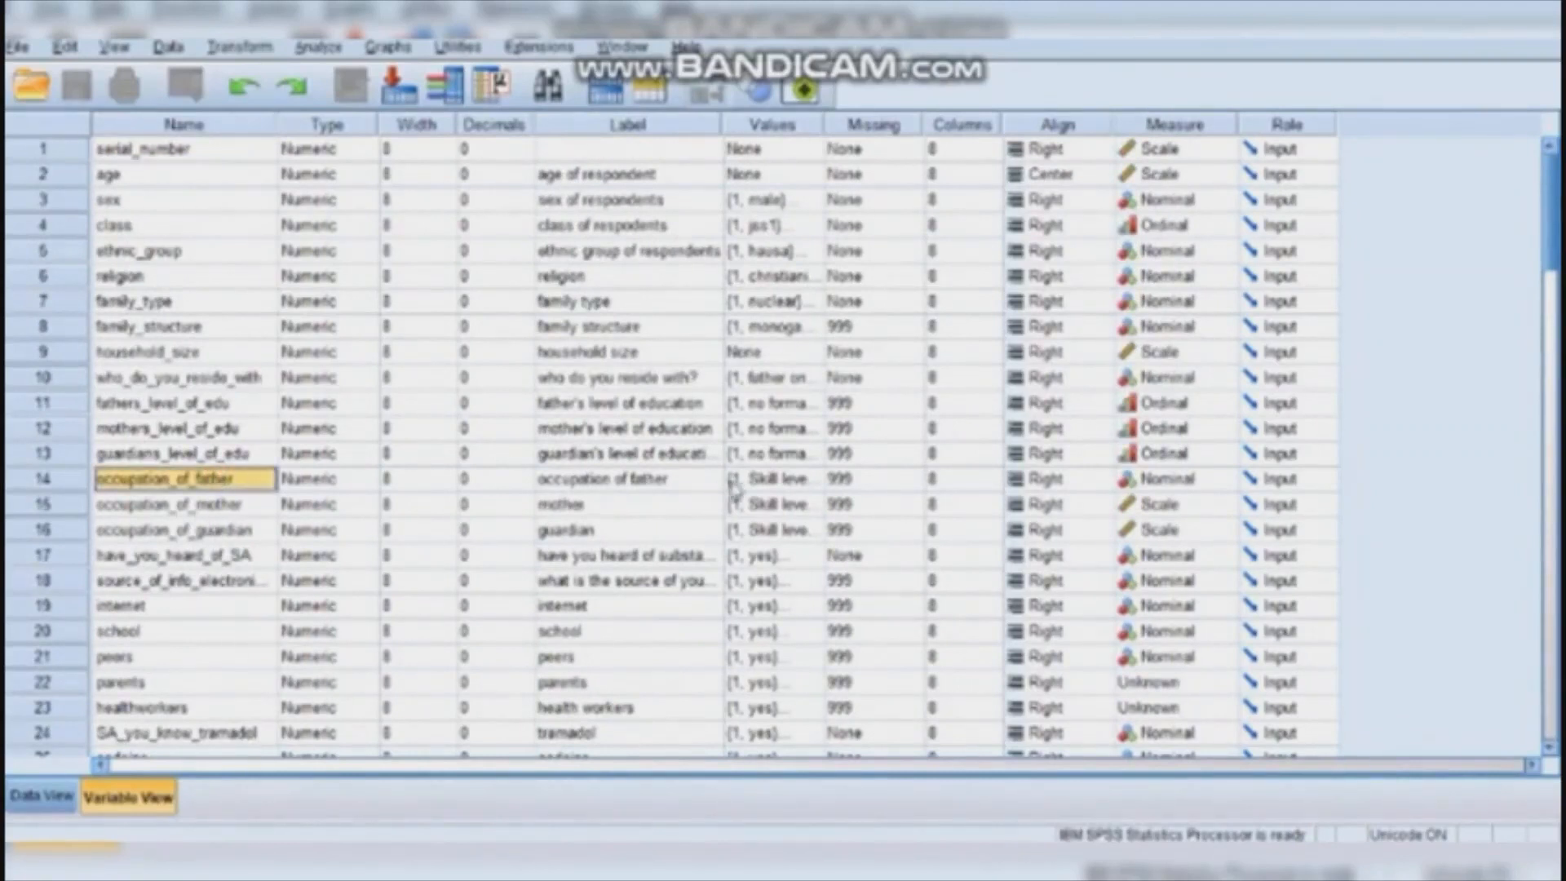
click(794, 483)
click(812, 481)
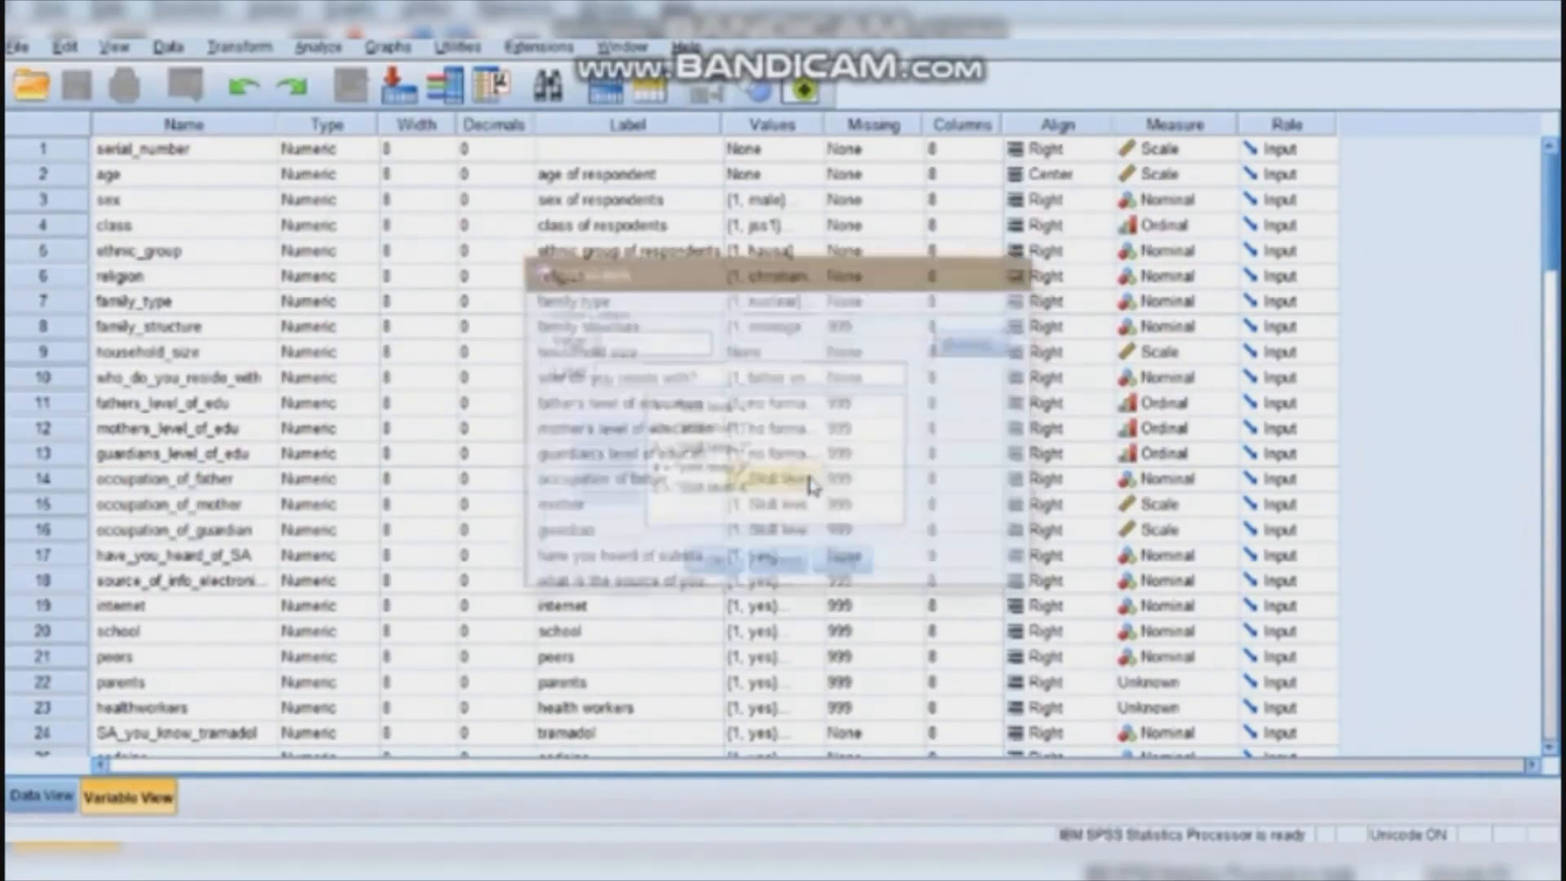
click(746, 431)
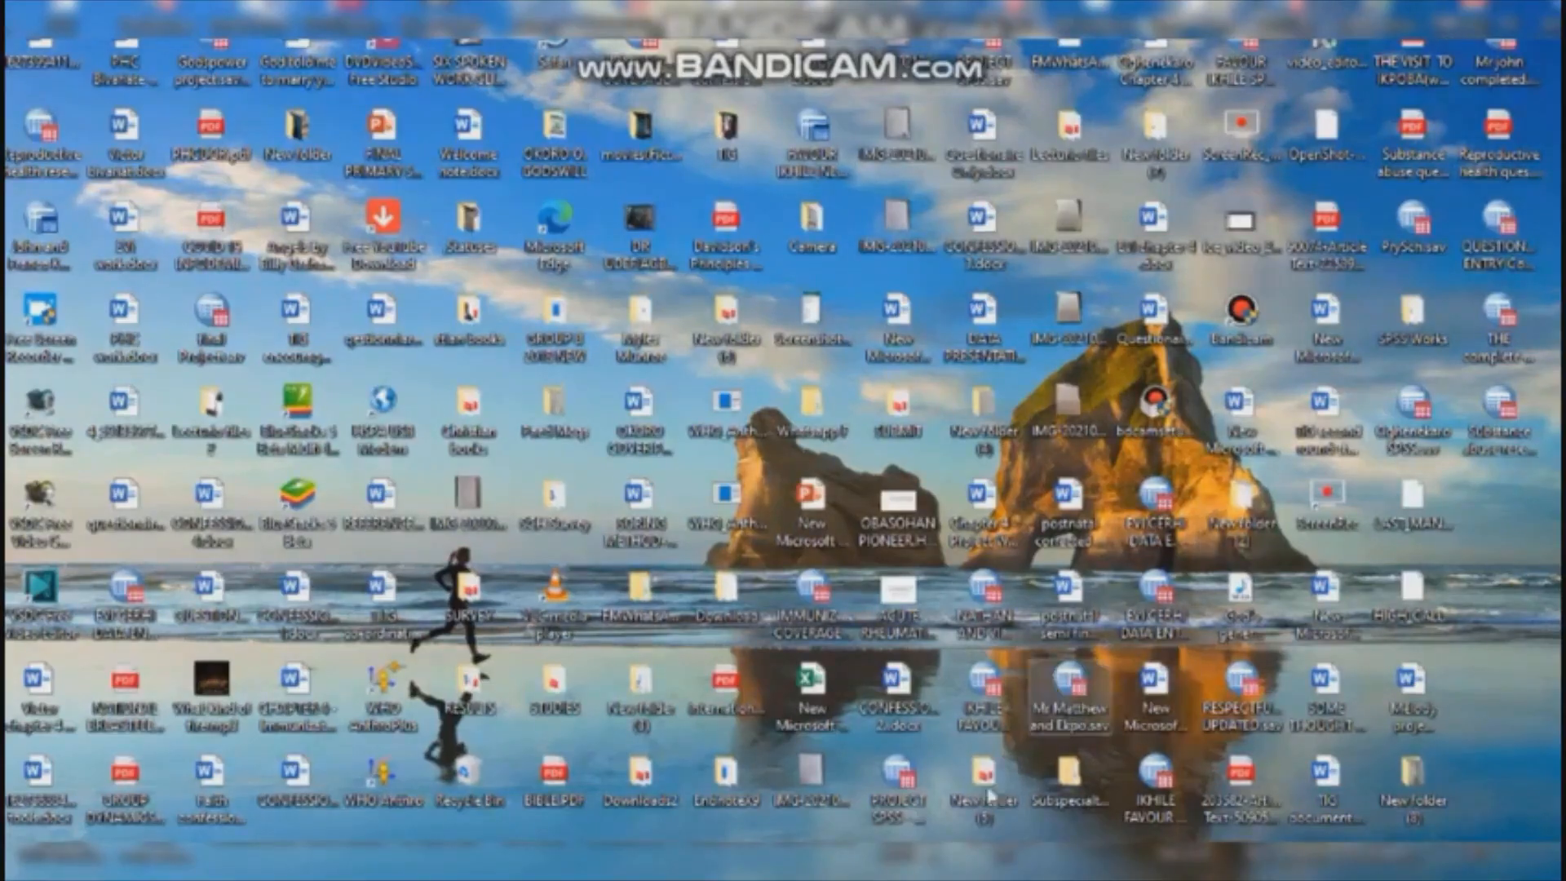
mouse_move(824, 874)
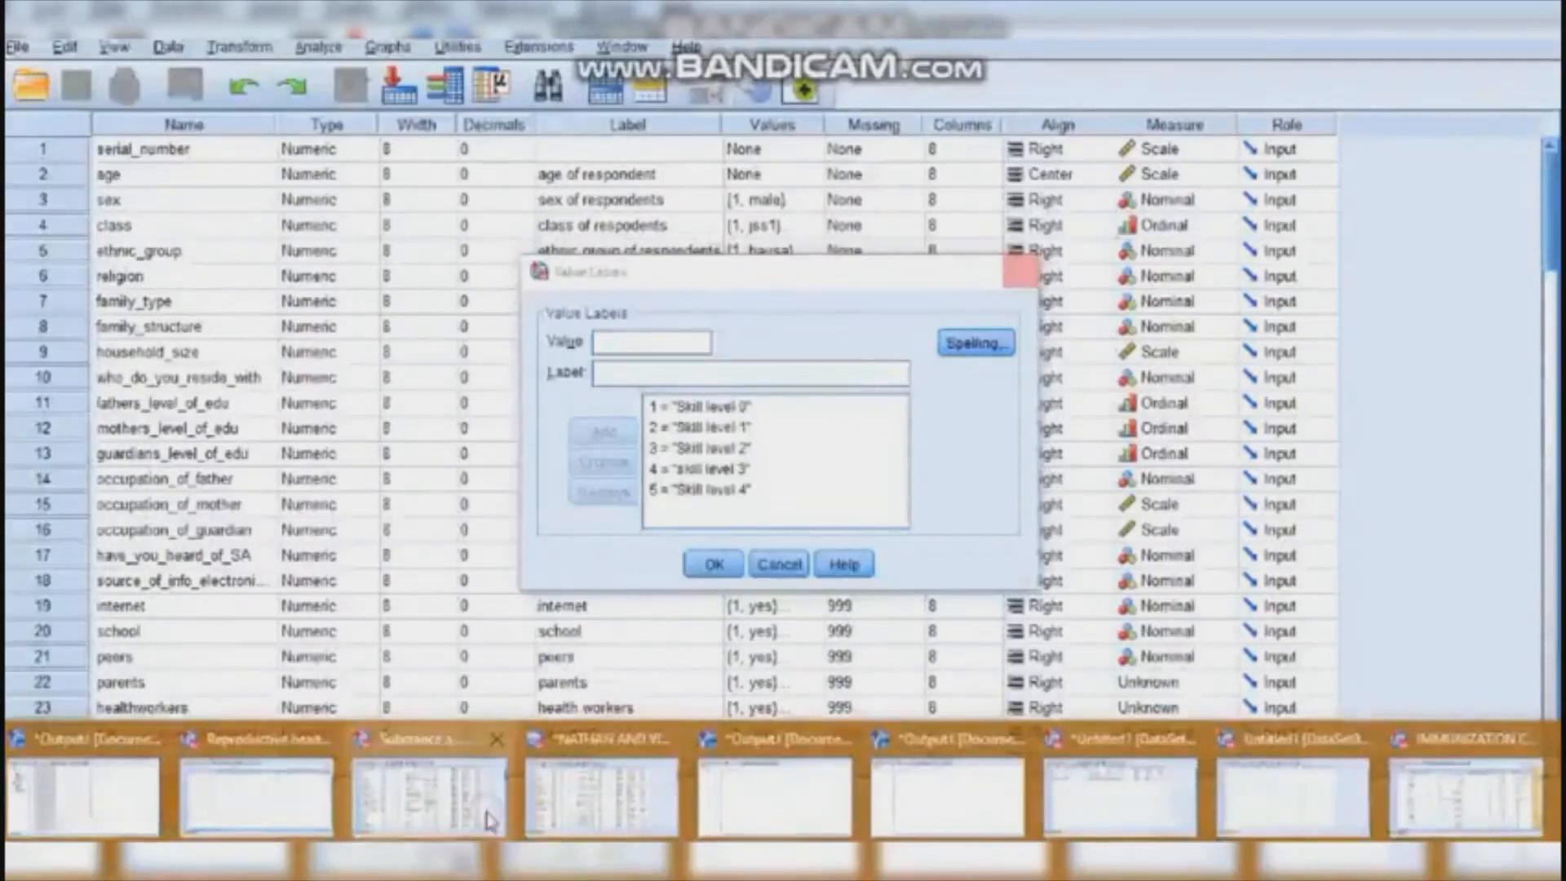
click(490, 816)
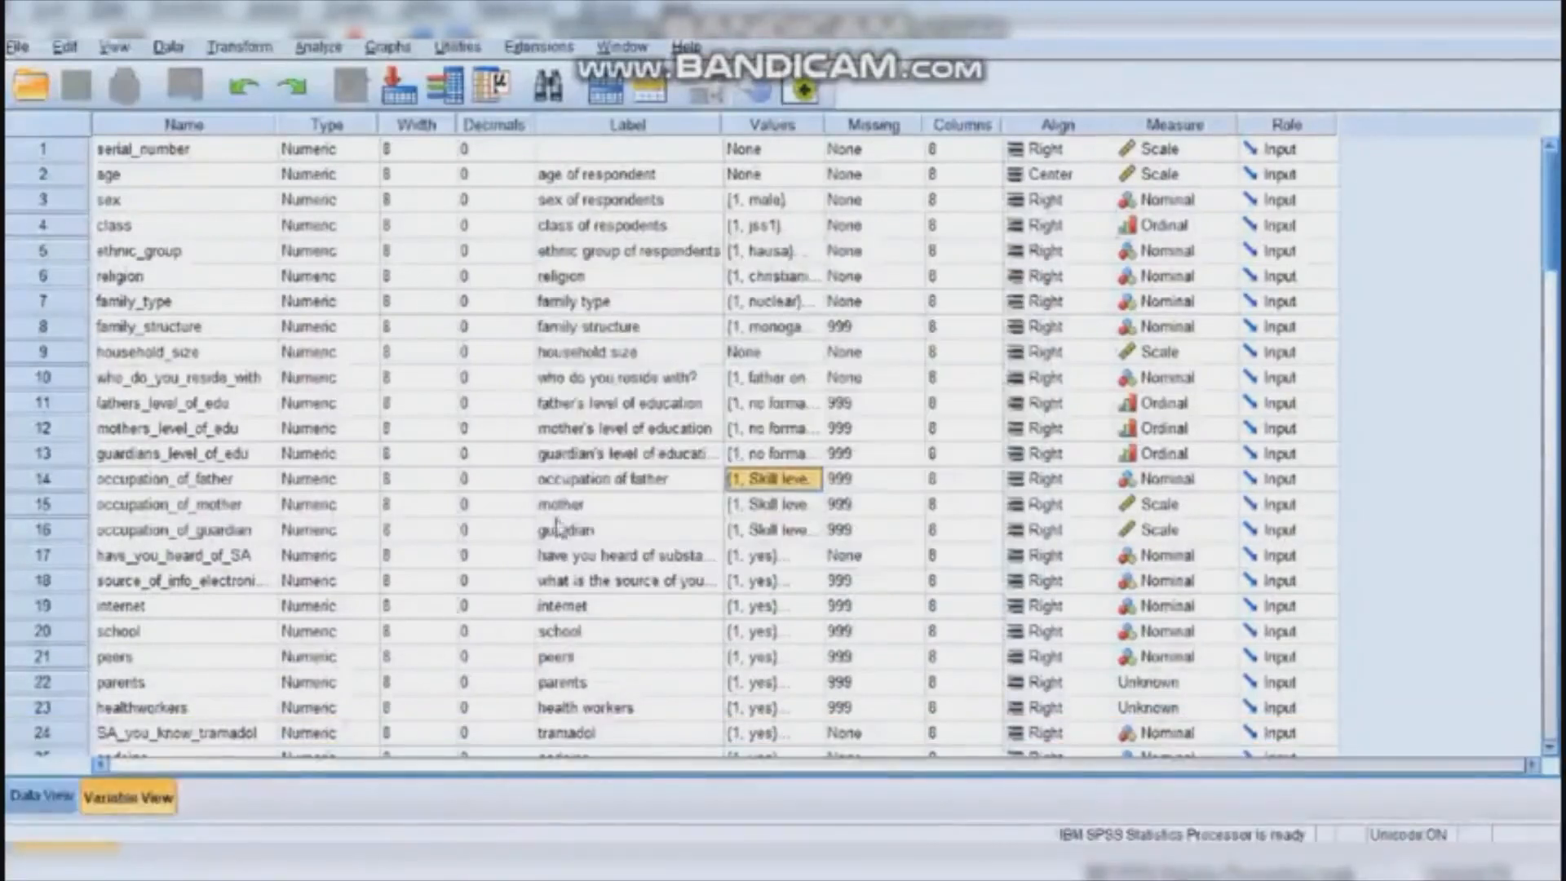
click(807, 482)
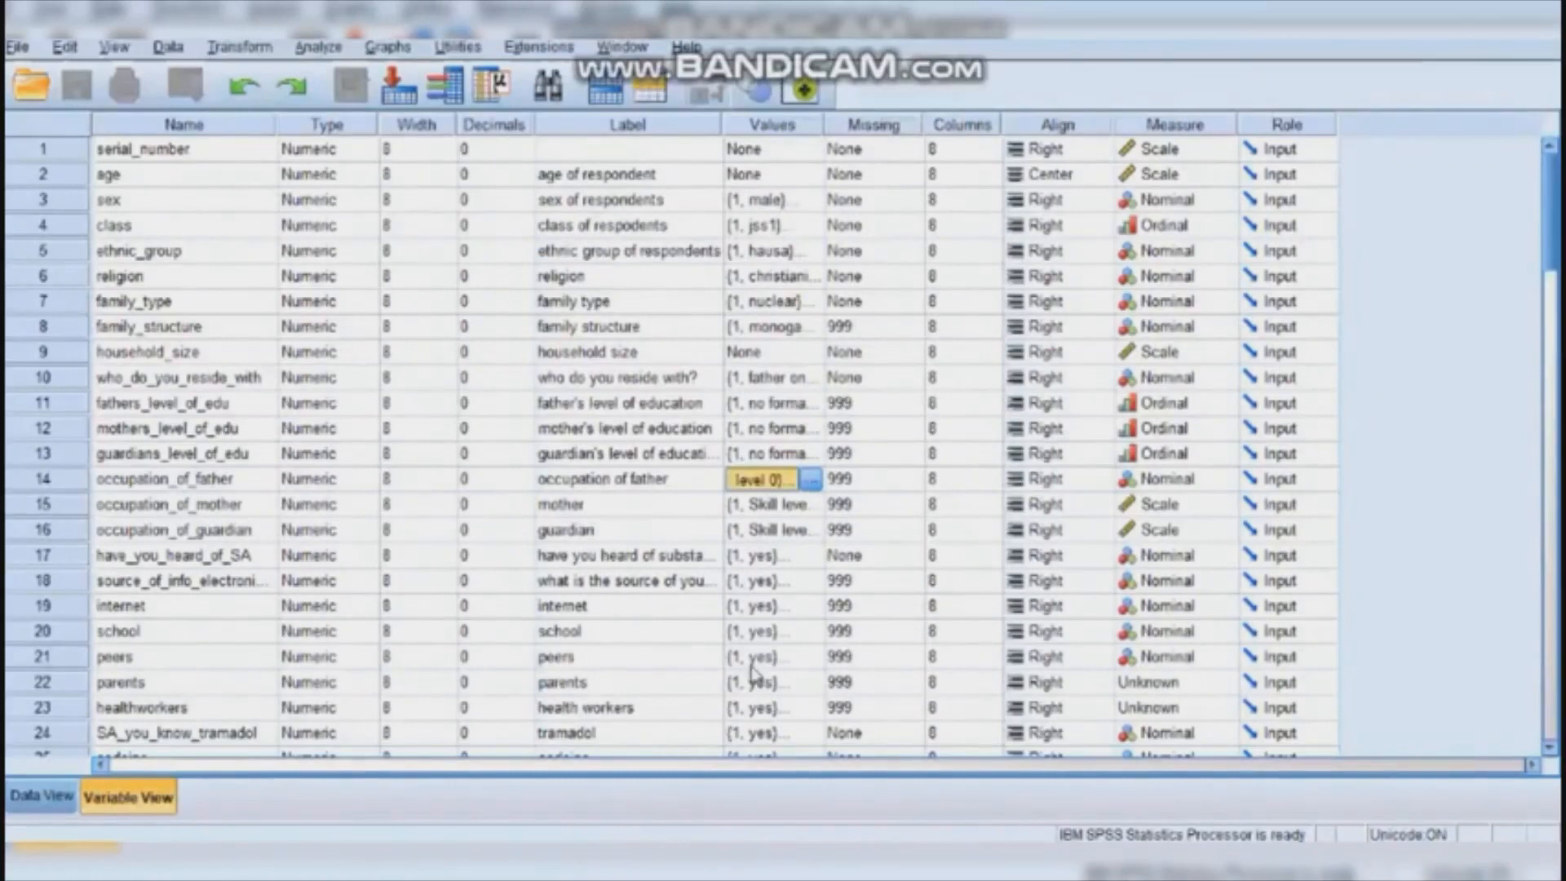
Check the value labels of have_you_heard_of_SA and close them without changes
click(805, 554)
click(811, 555)
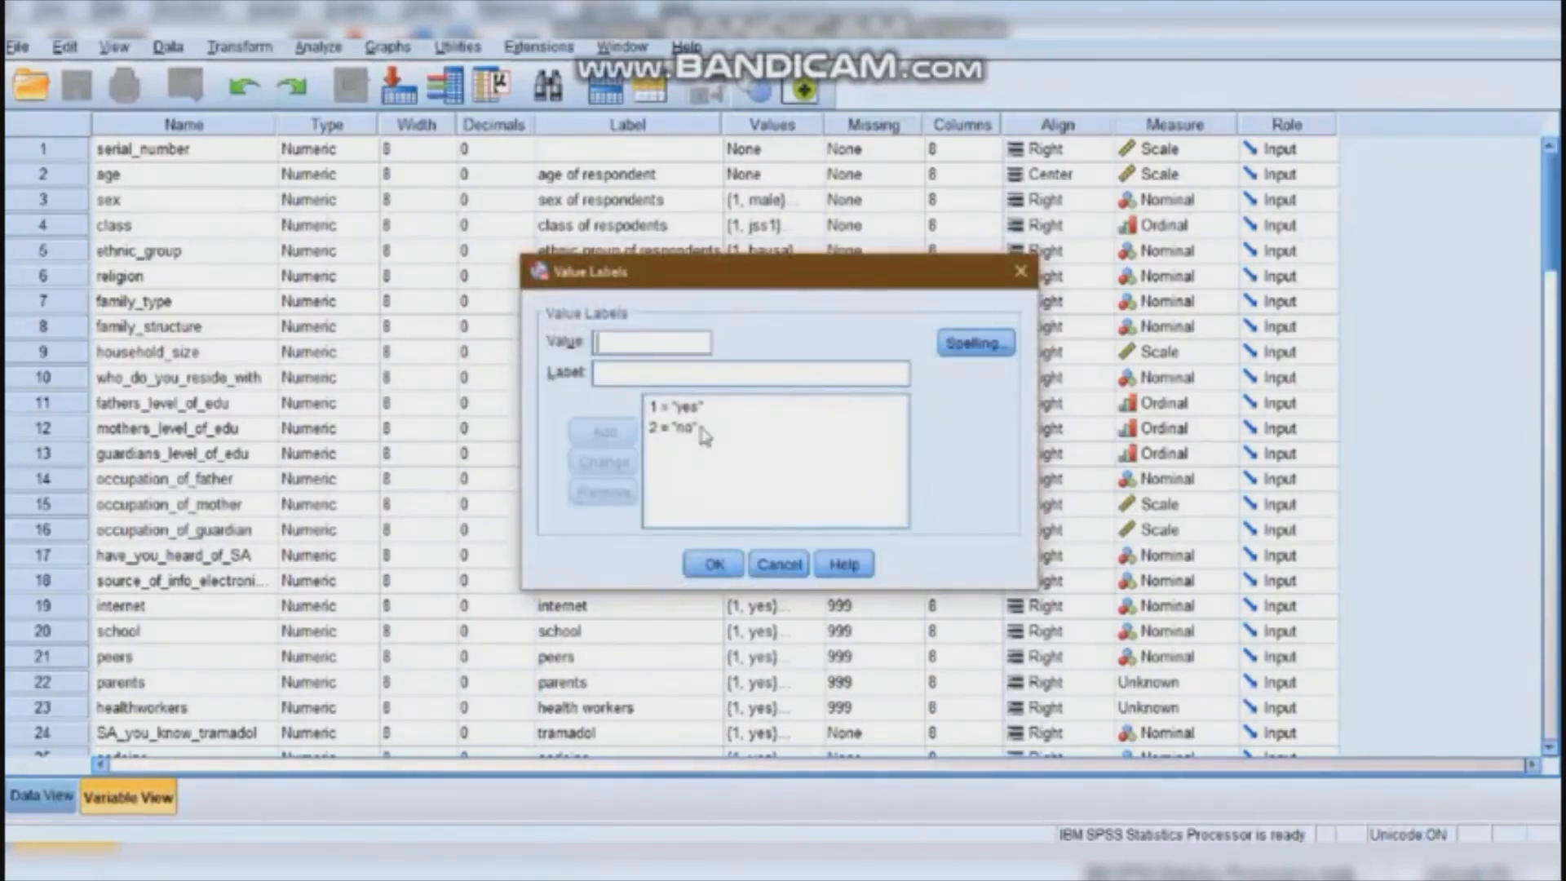
click(1019, 274)
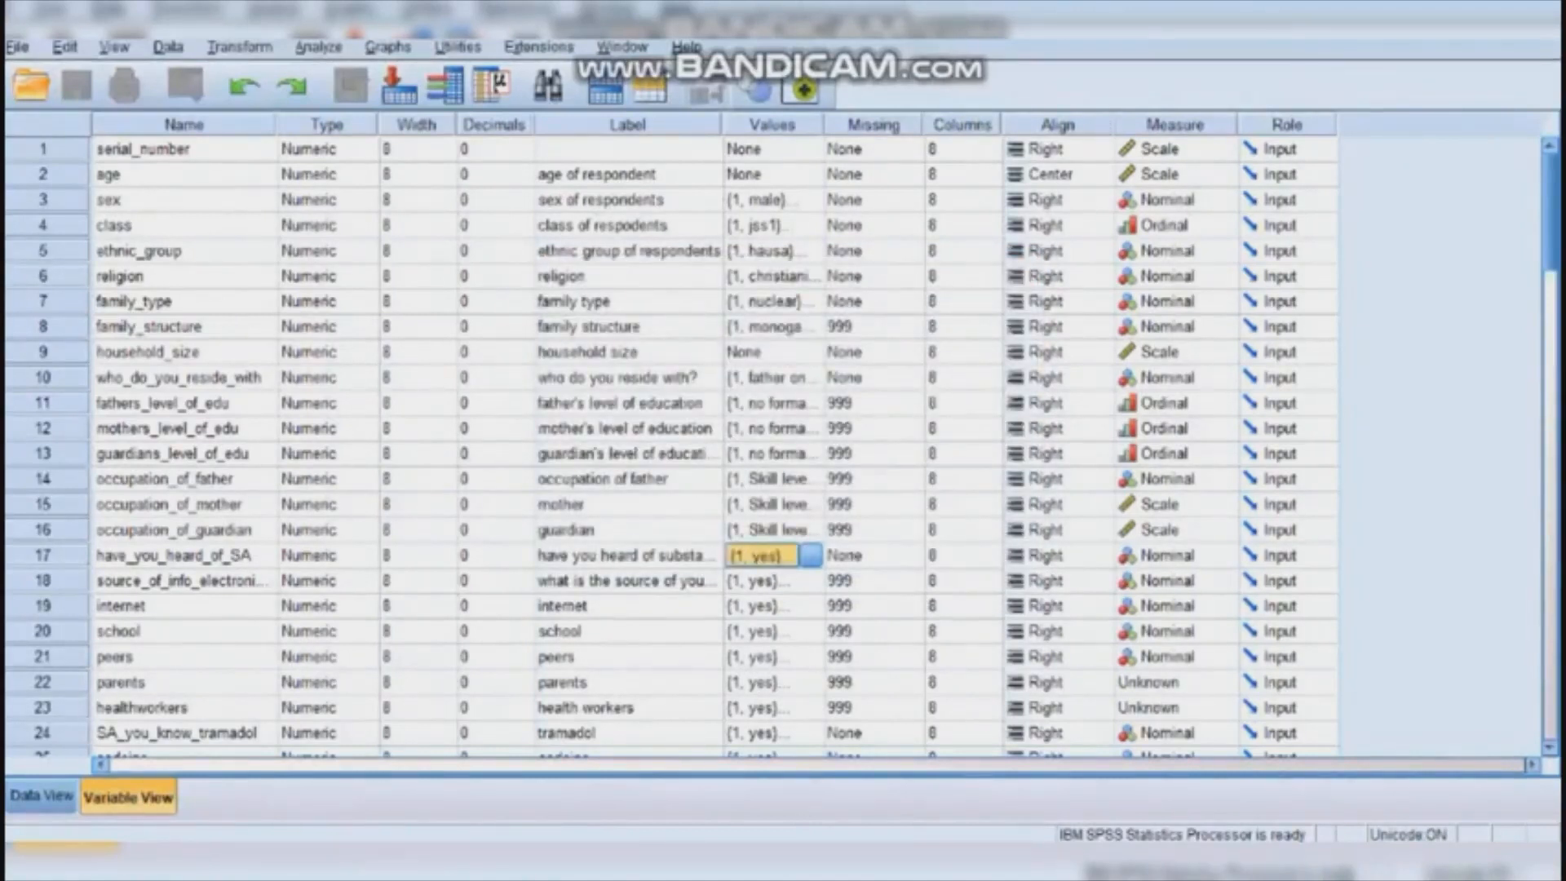
Switch to the secondary school survey questionnaire in Word and read Section B on knowledge of substance abuse
mouse_move(640, 866)
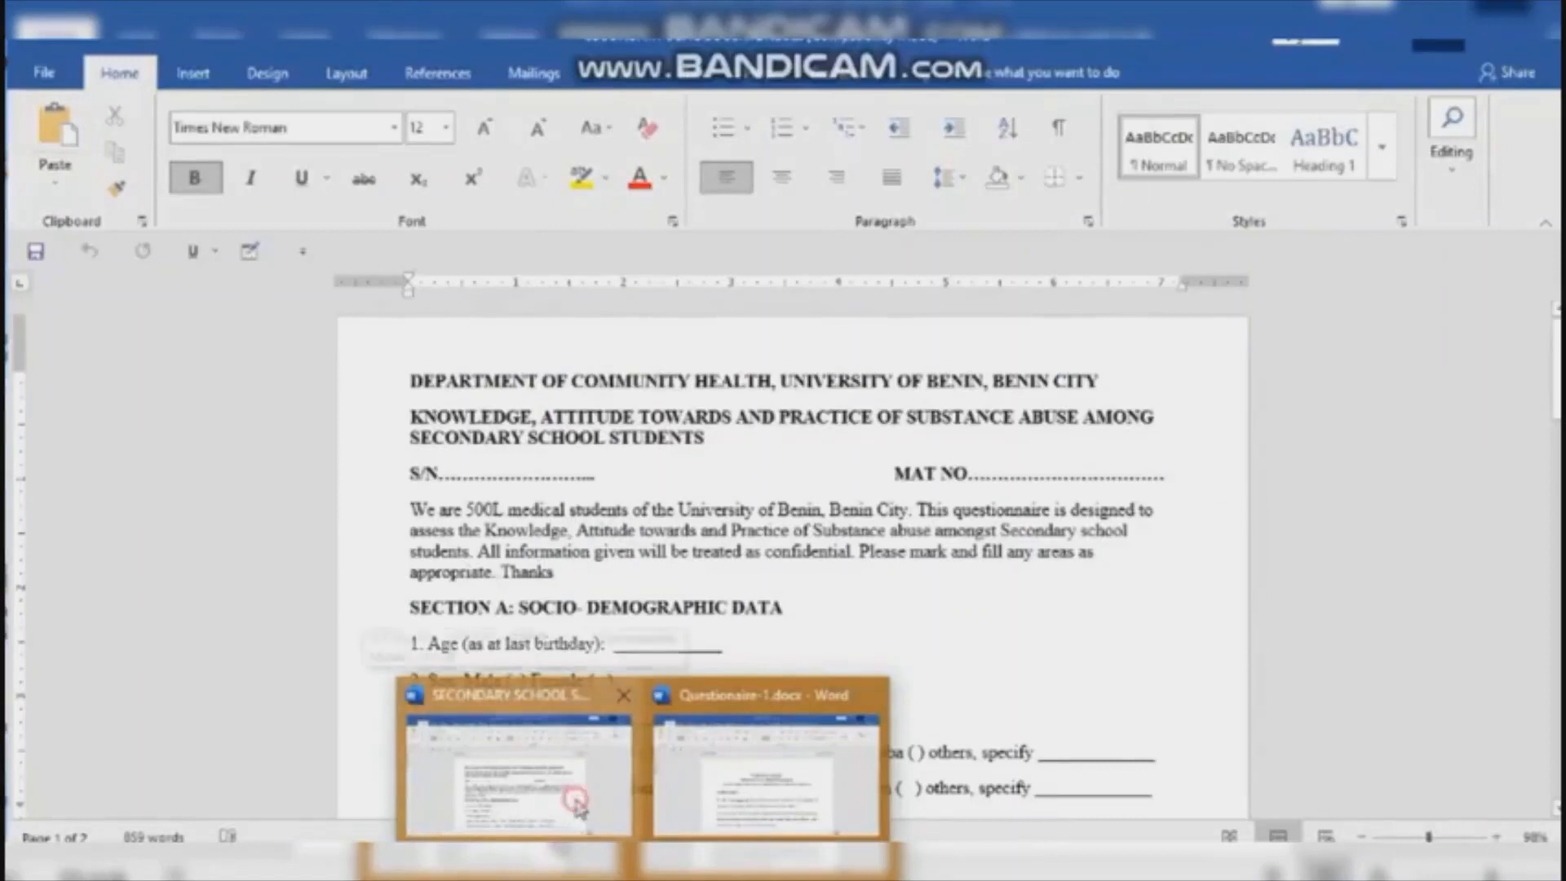
click(578, 808)
scroll(603, 750, down, 3)
scroll(622, 716, down, 5)
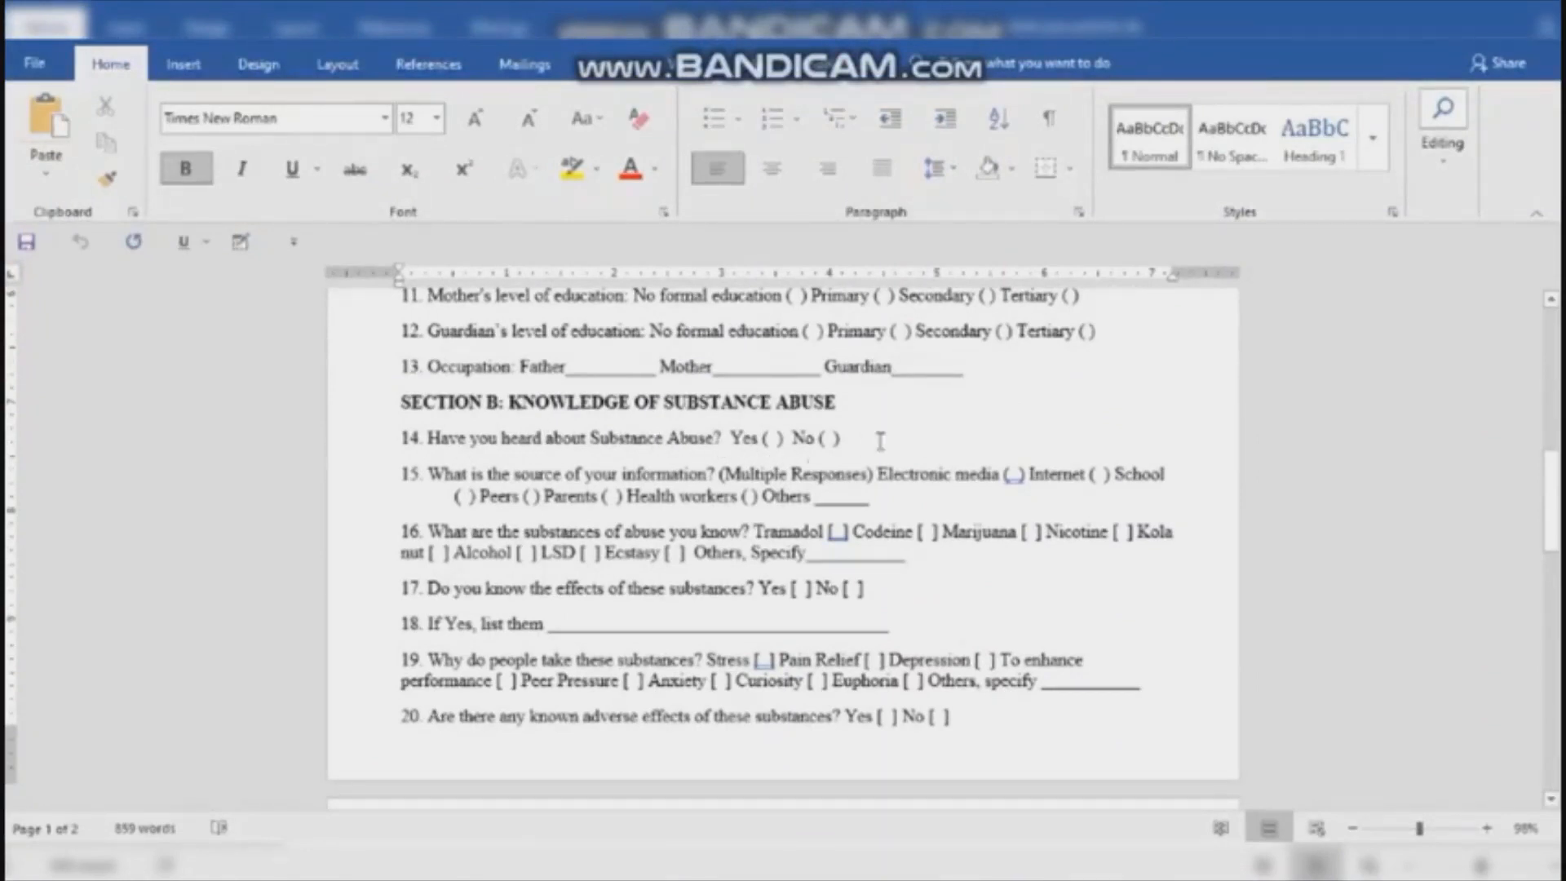
Return to the substance abuse dataset and review the value labels of have_you_heard_of_SA, closing them without changes
mouse_move(489, 877)
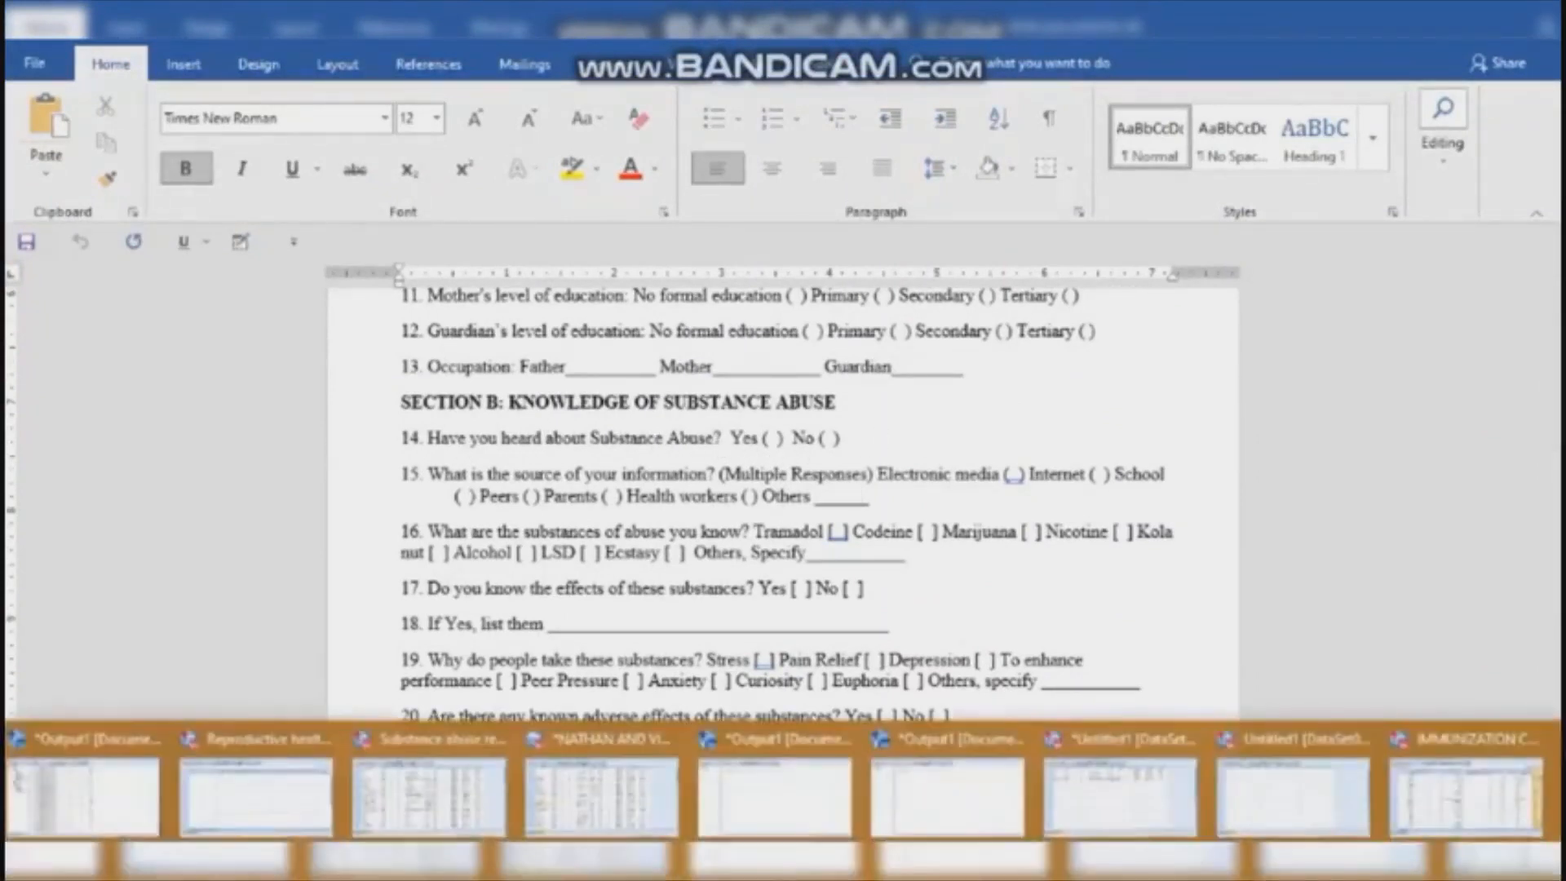
click(440, 803)
click(814, 561)
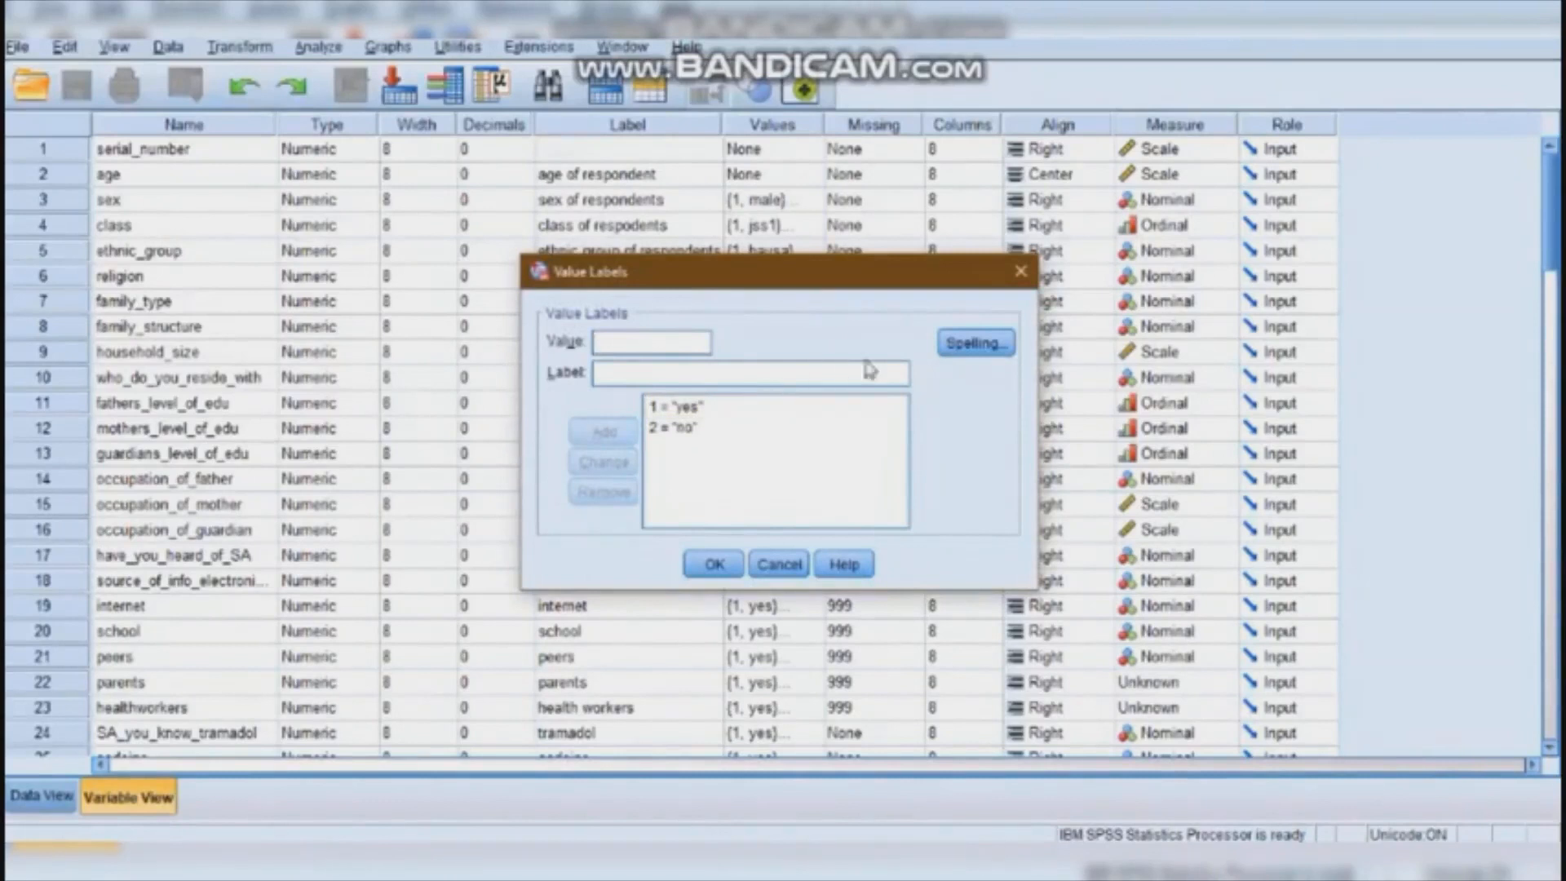
click(1019, 277)
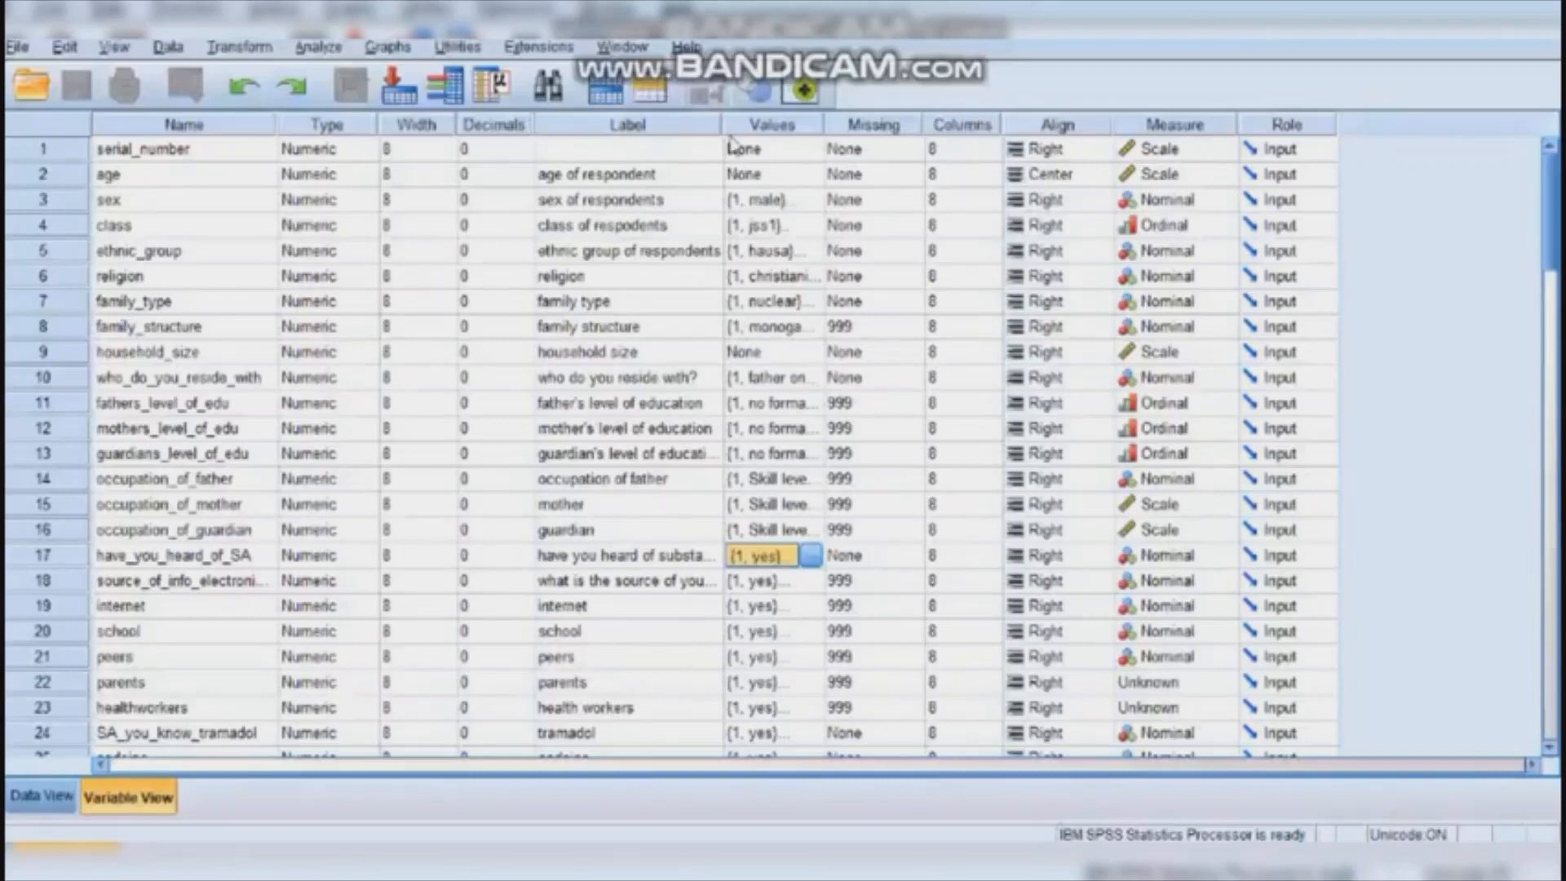
Widen the Label column to fit the full variable labels
drag(718, 124, 929, 125)
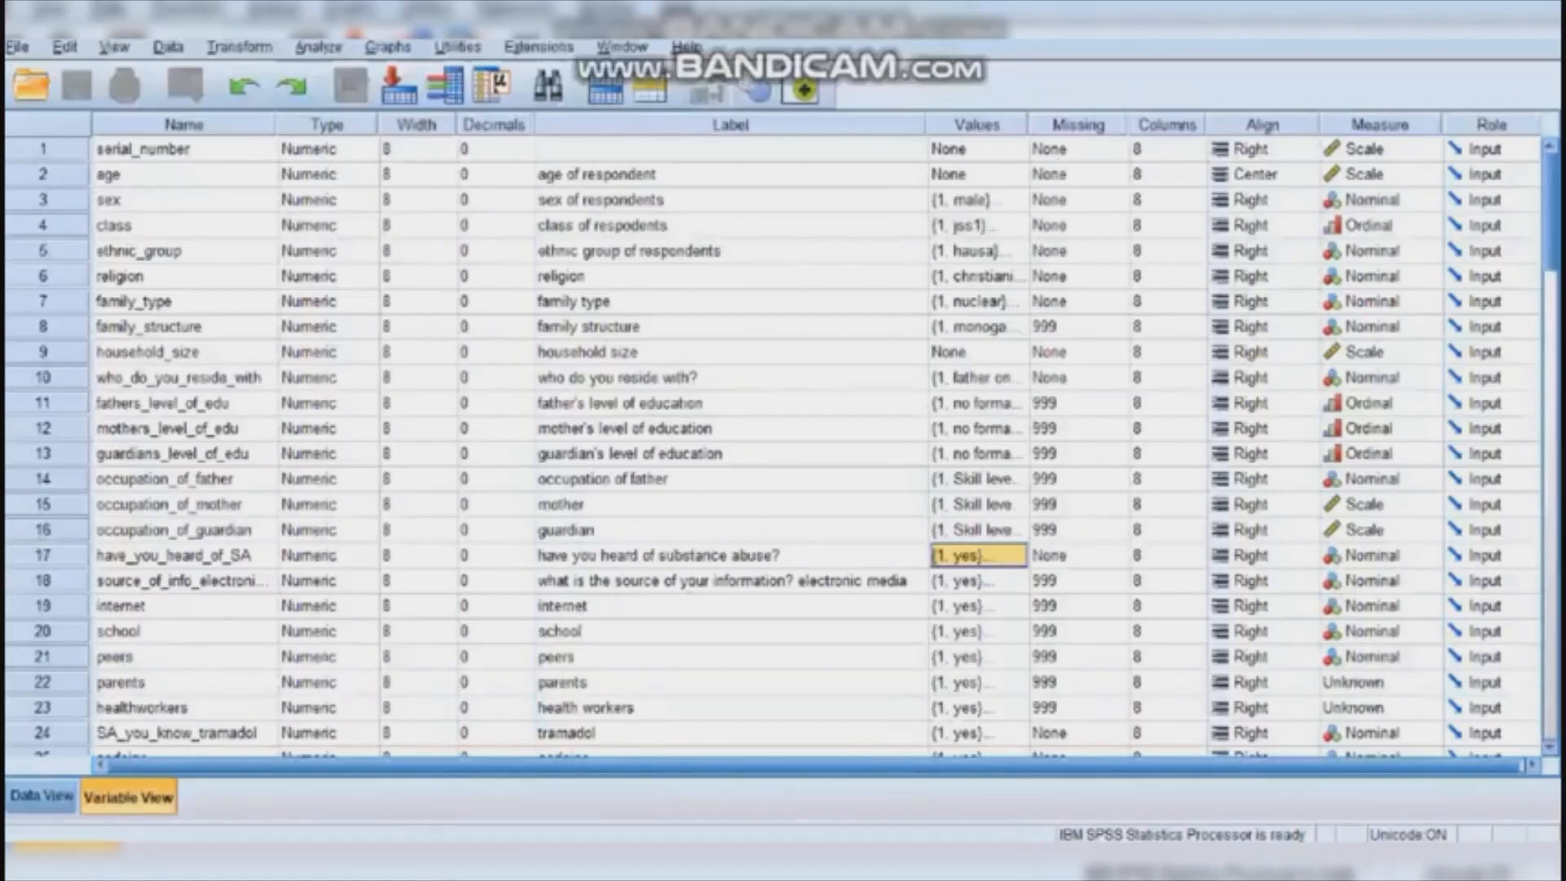
Consult question 15 in the Word questionnaire, and check the value labels of the electronic media source variable in the substance abuse dataset
mouse_move(631, 877)
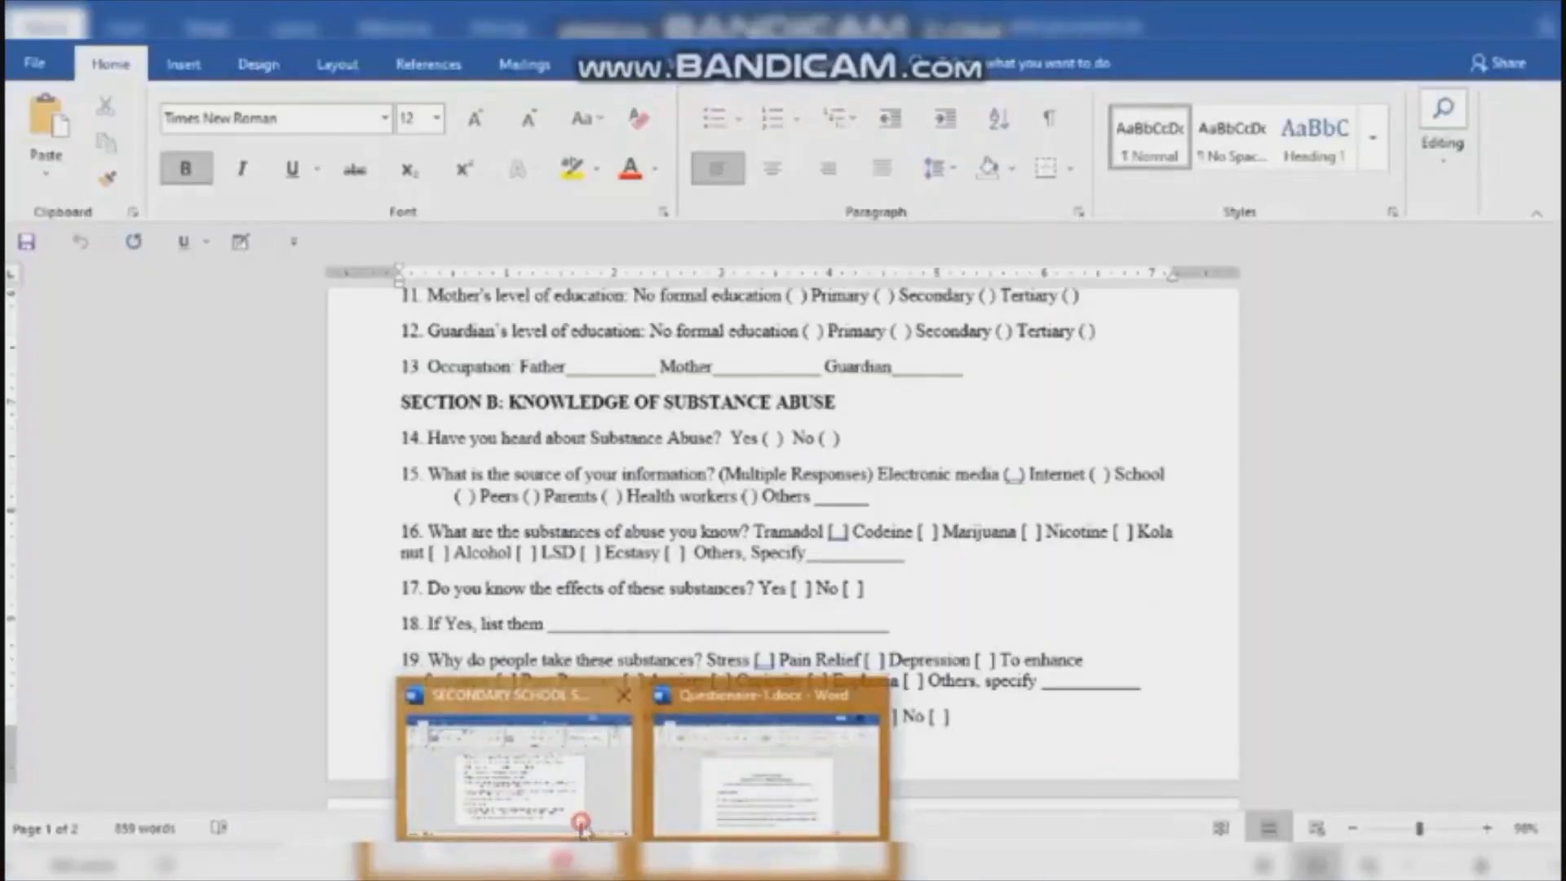
click(580, 828)
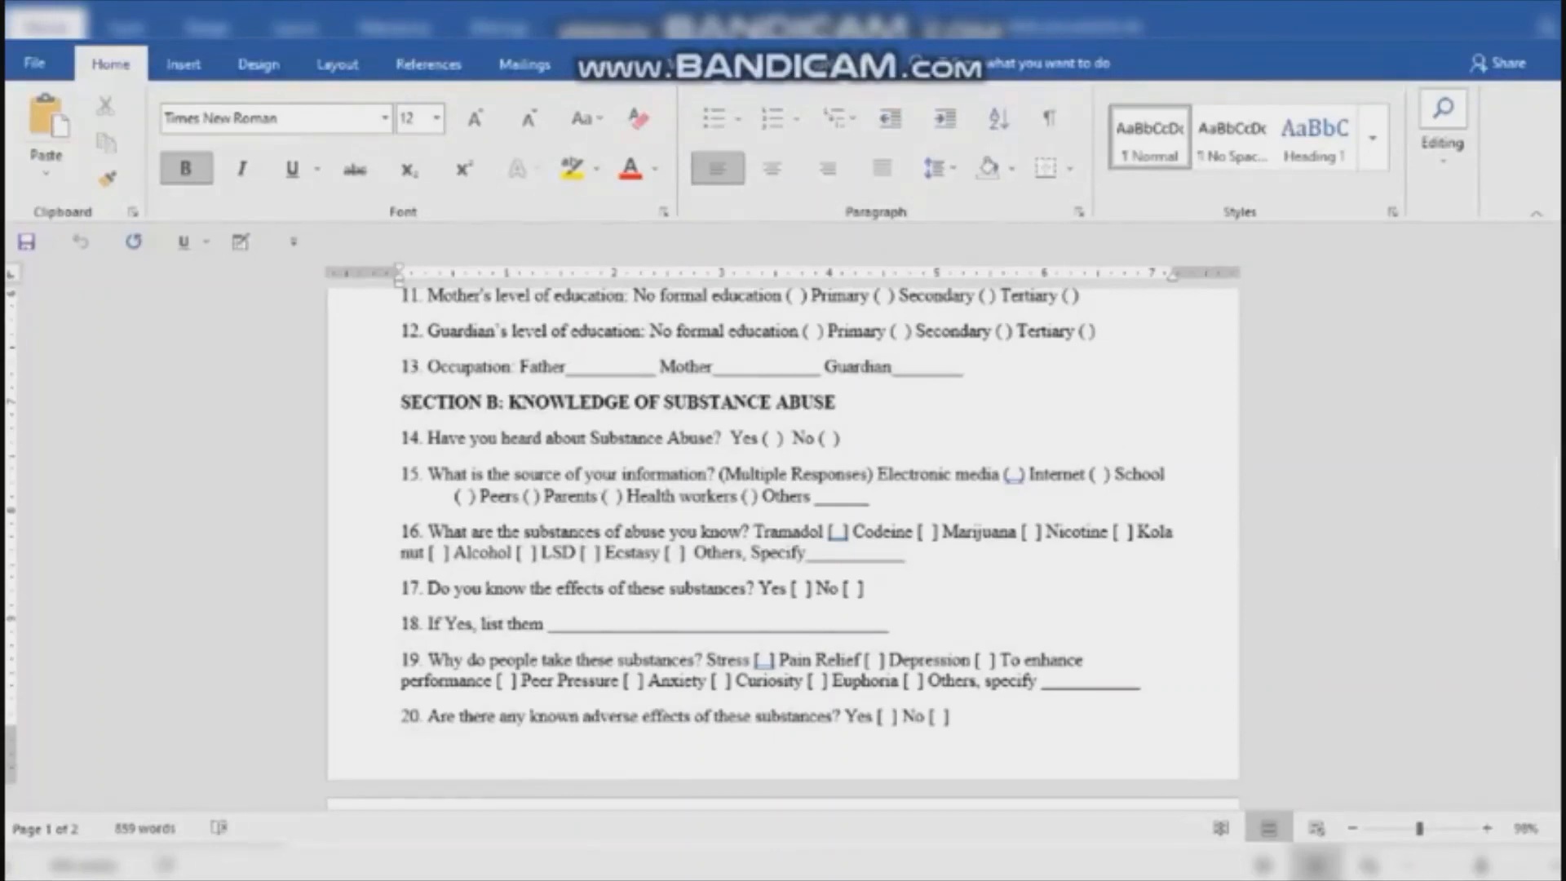
mouse_move(543, 805)
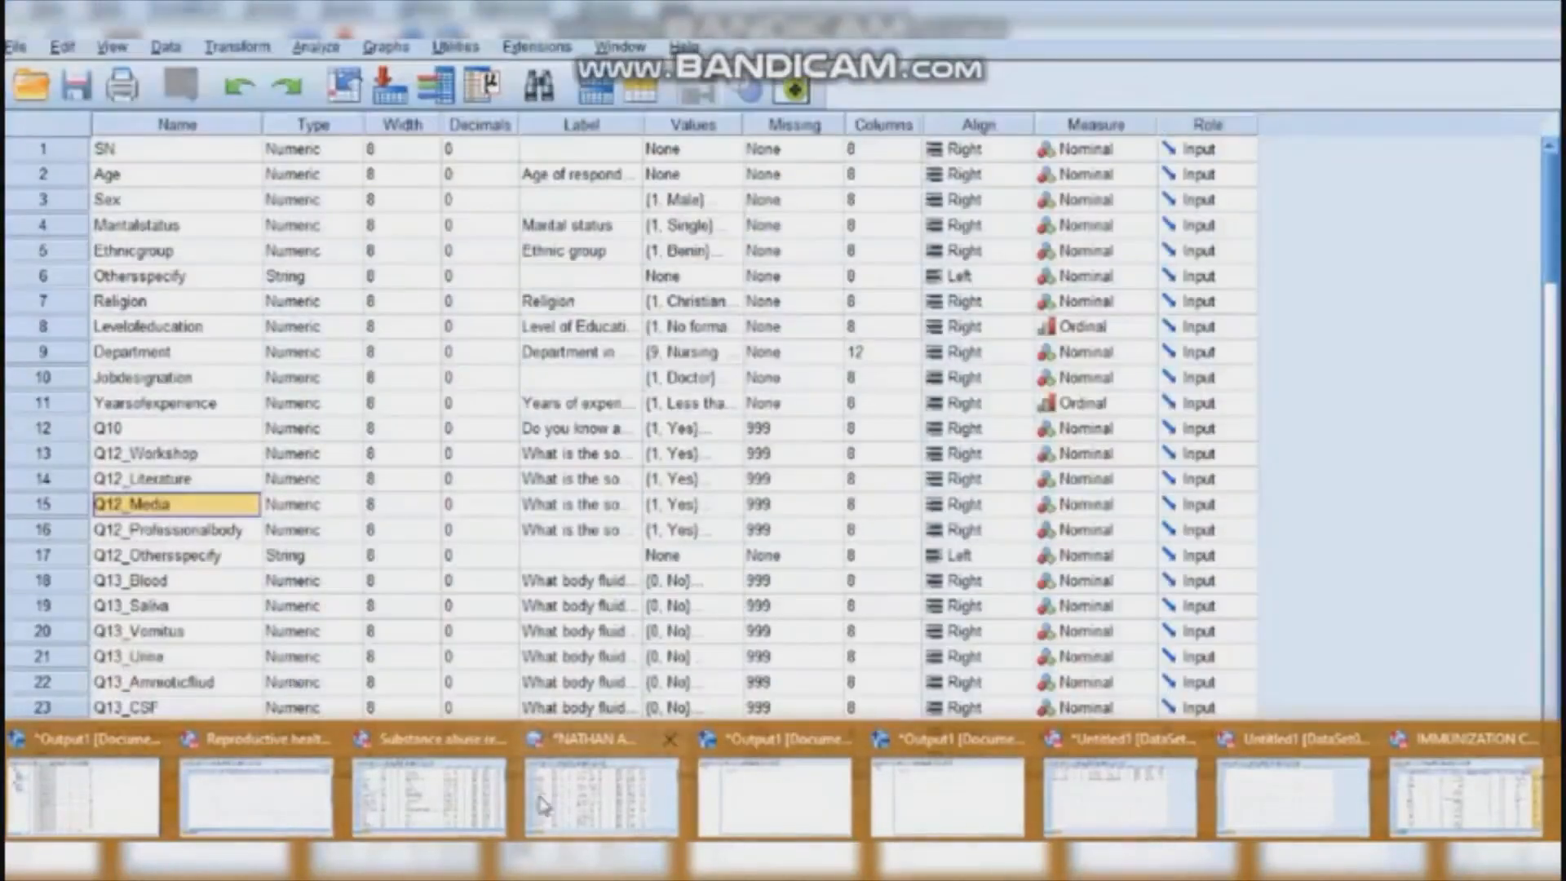
click(428, 798)
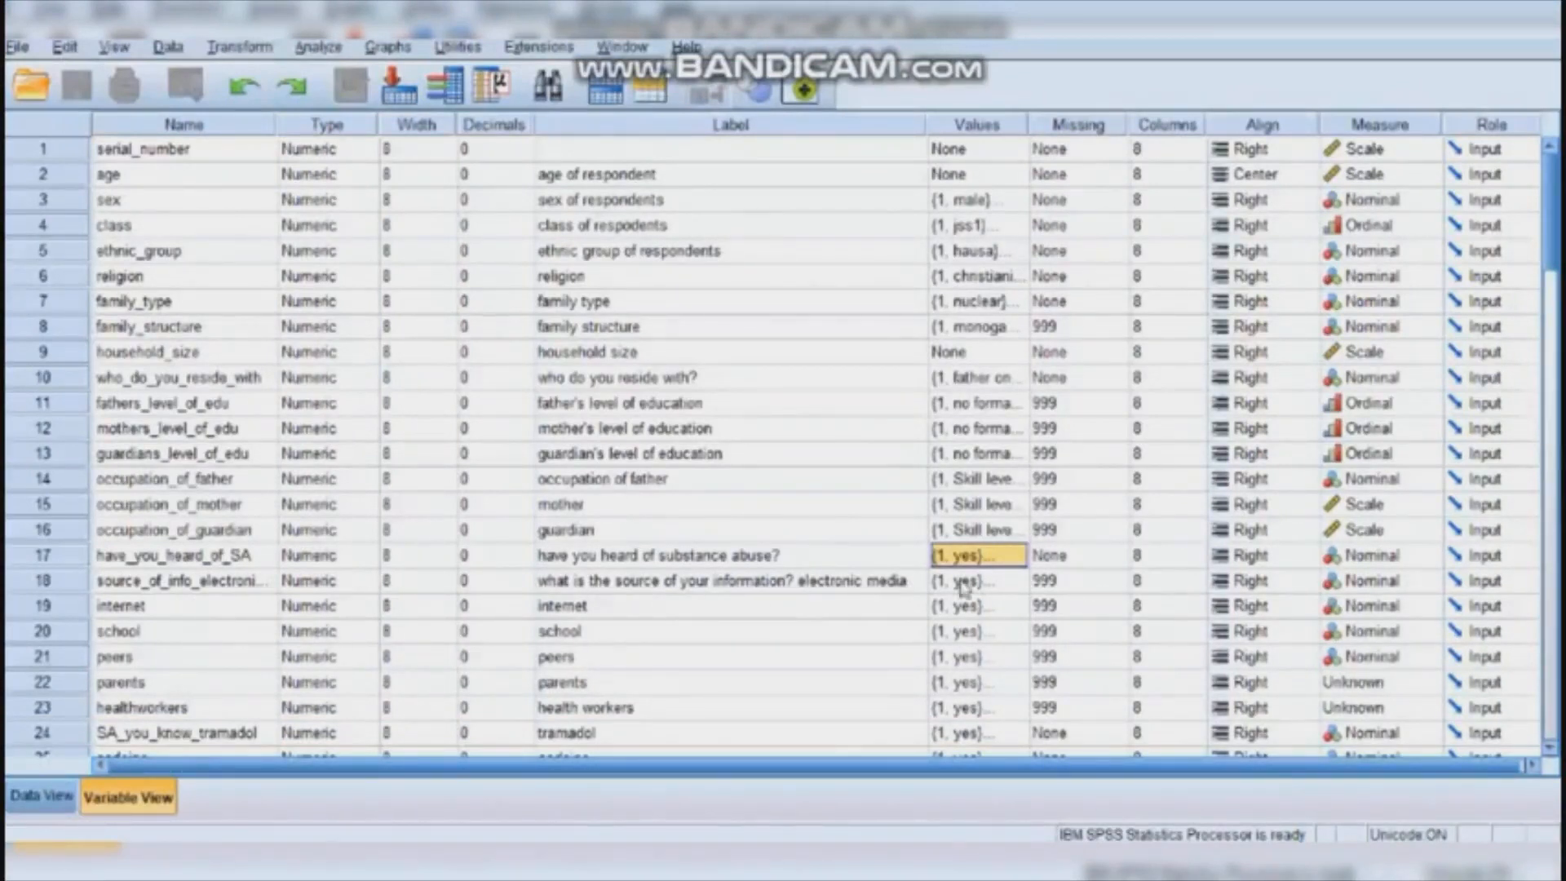
double_click(1023, 586)
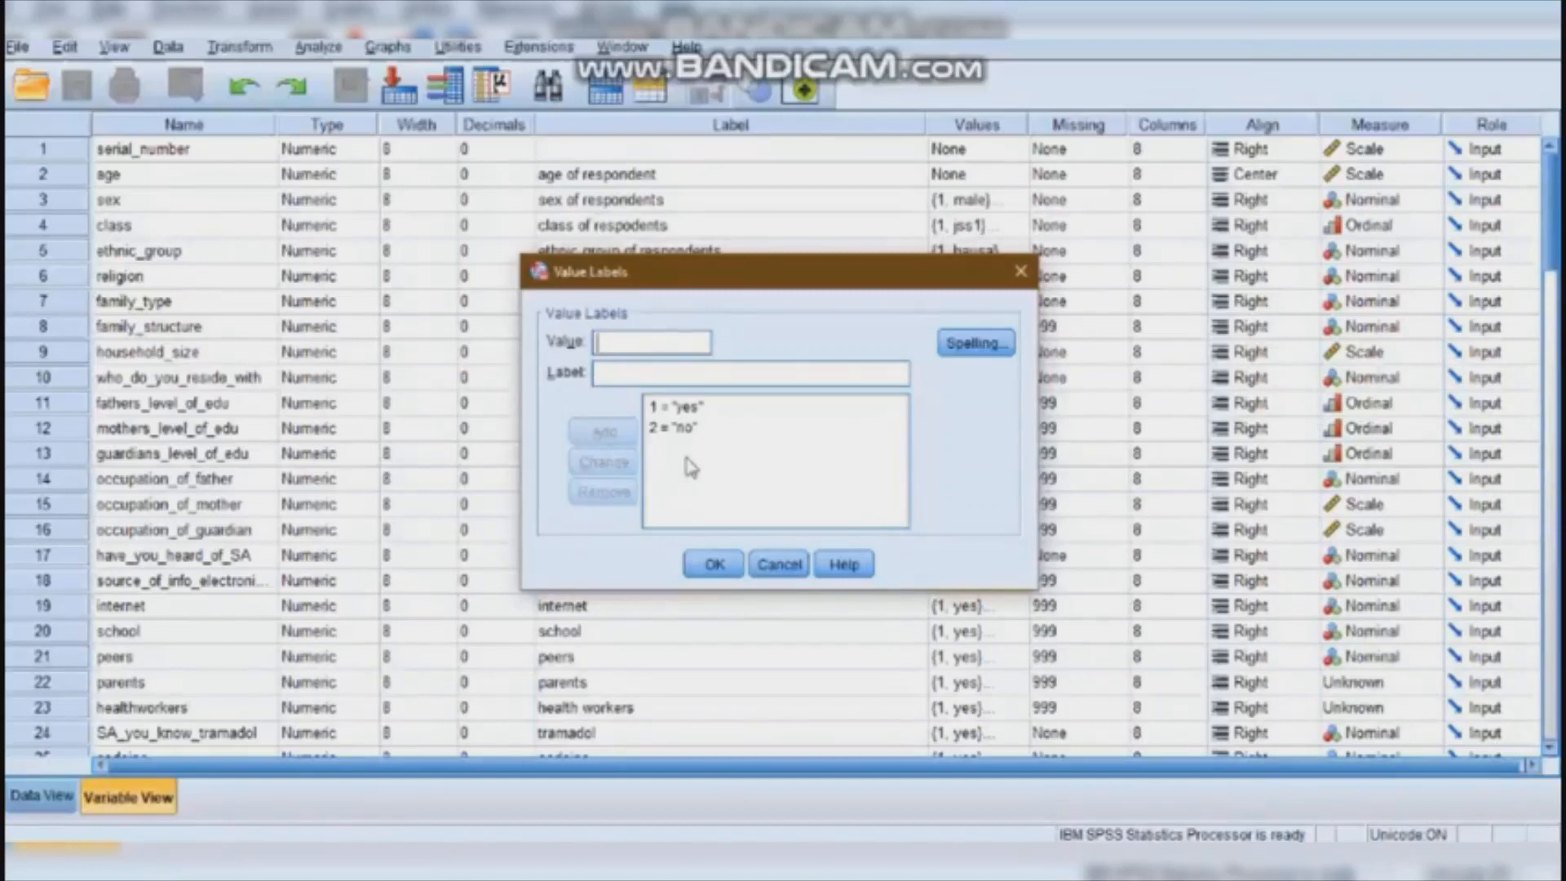
click(1021, 275)
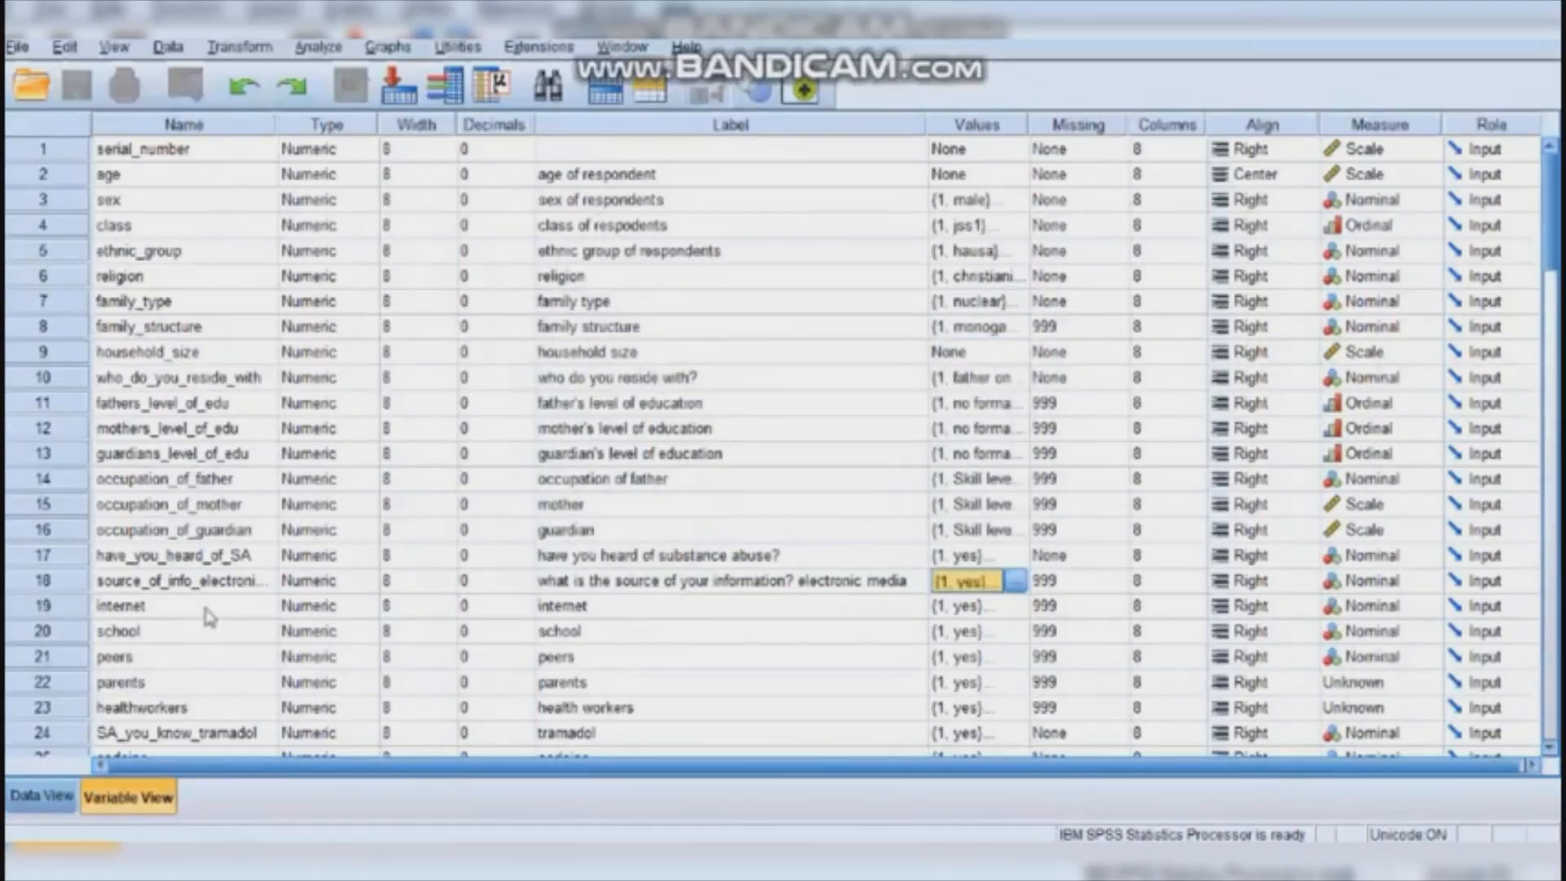
Browse the known-substance variables from SA_you_know_tramadol down to cocaine
click(181, 732)
key(Down)
key(Down)
key(Down)
key(Down)
key(Down)
key(Down)
key(Down)
key(Down)
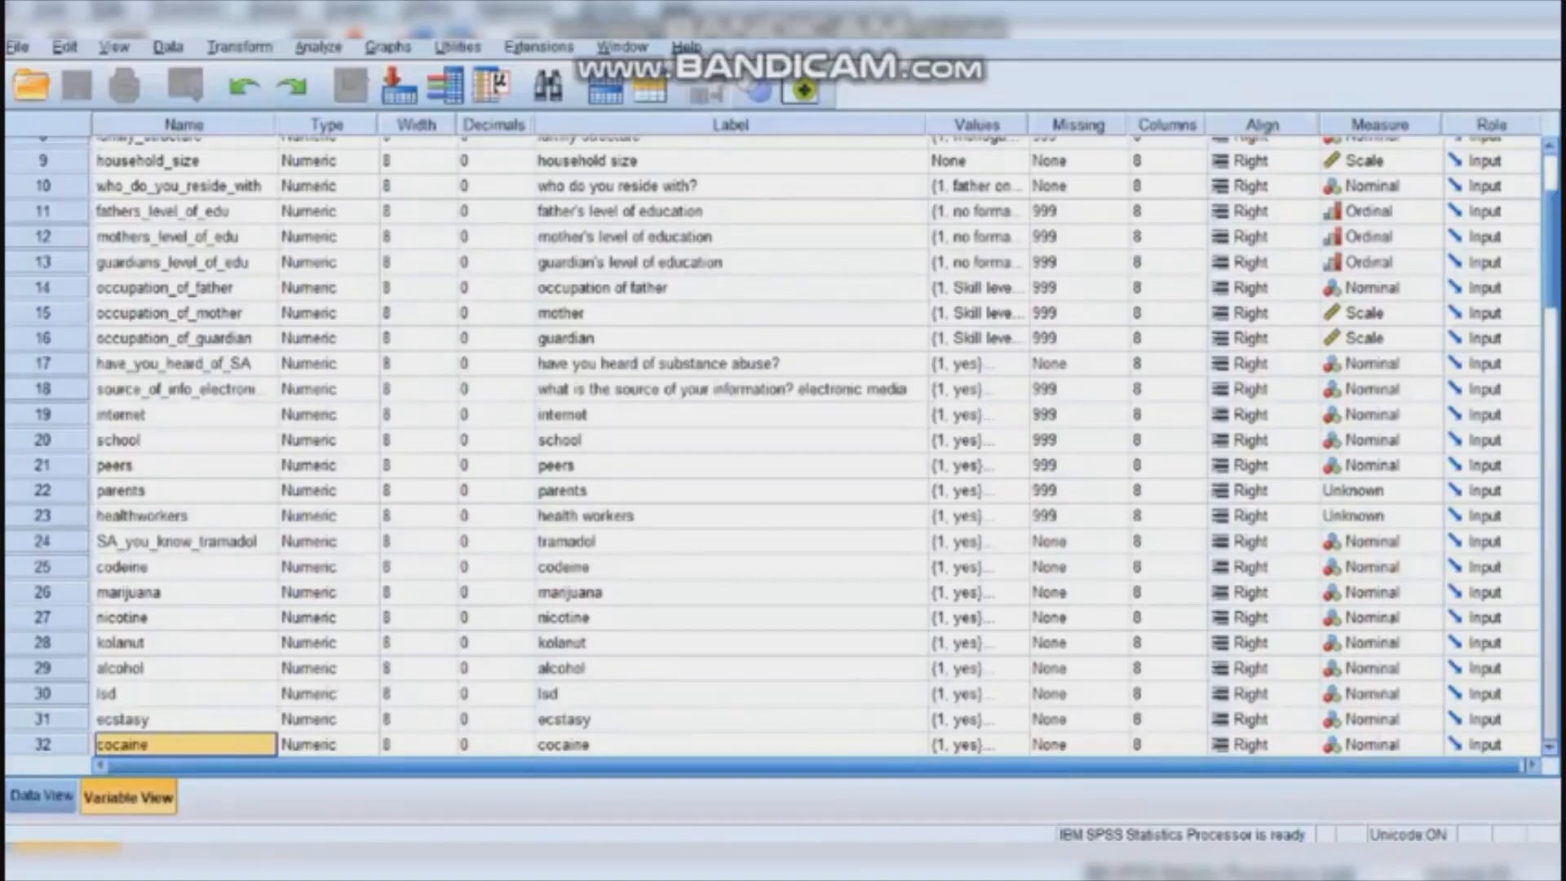
Read question 16 on known substances of abuse in the Word questionnaire and return to the dataset
mouse_move(641, 879)
click(618, 793)
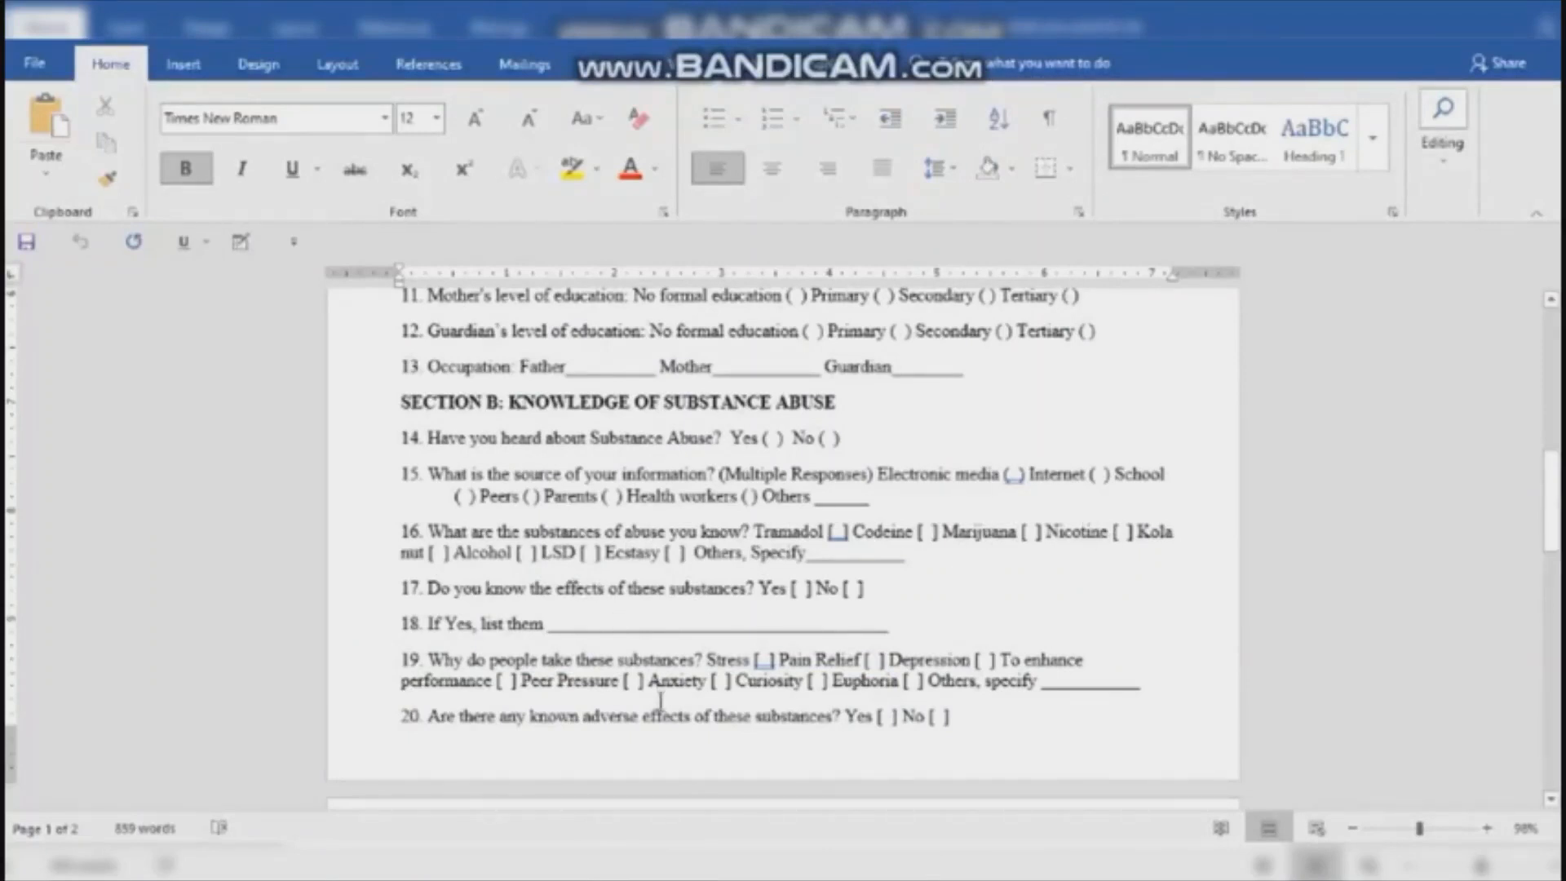
mouse_move(689, 868)
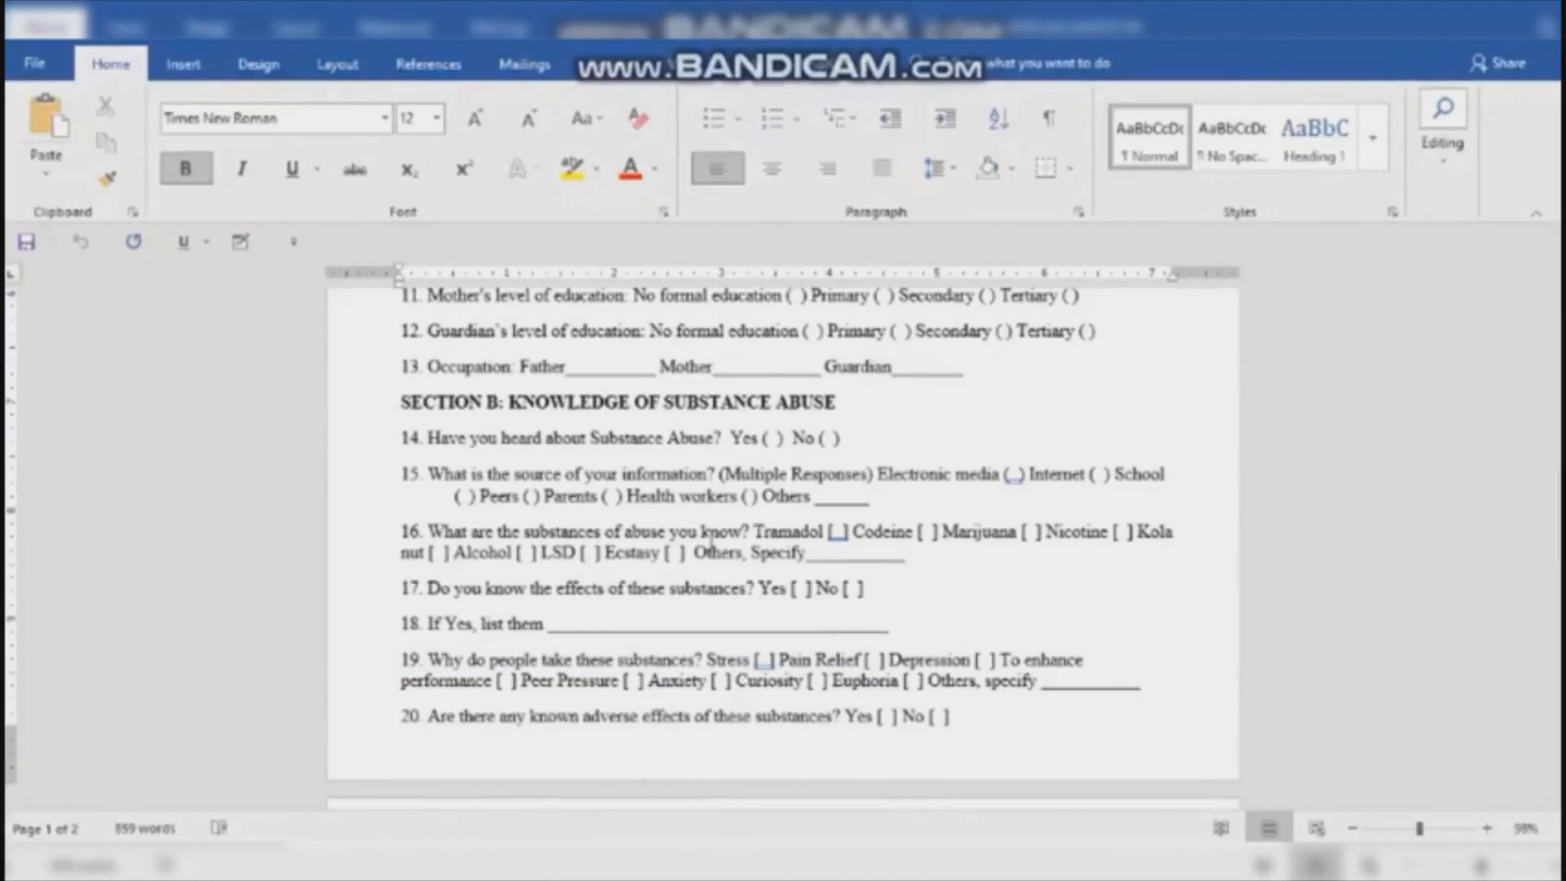
key(alt+Tab)
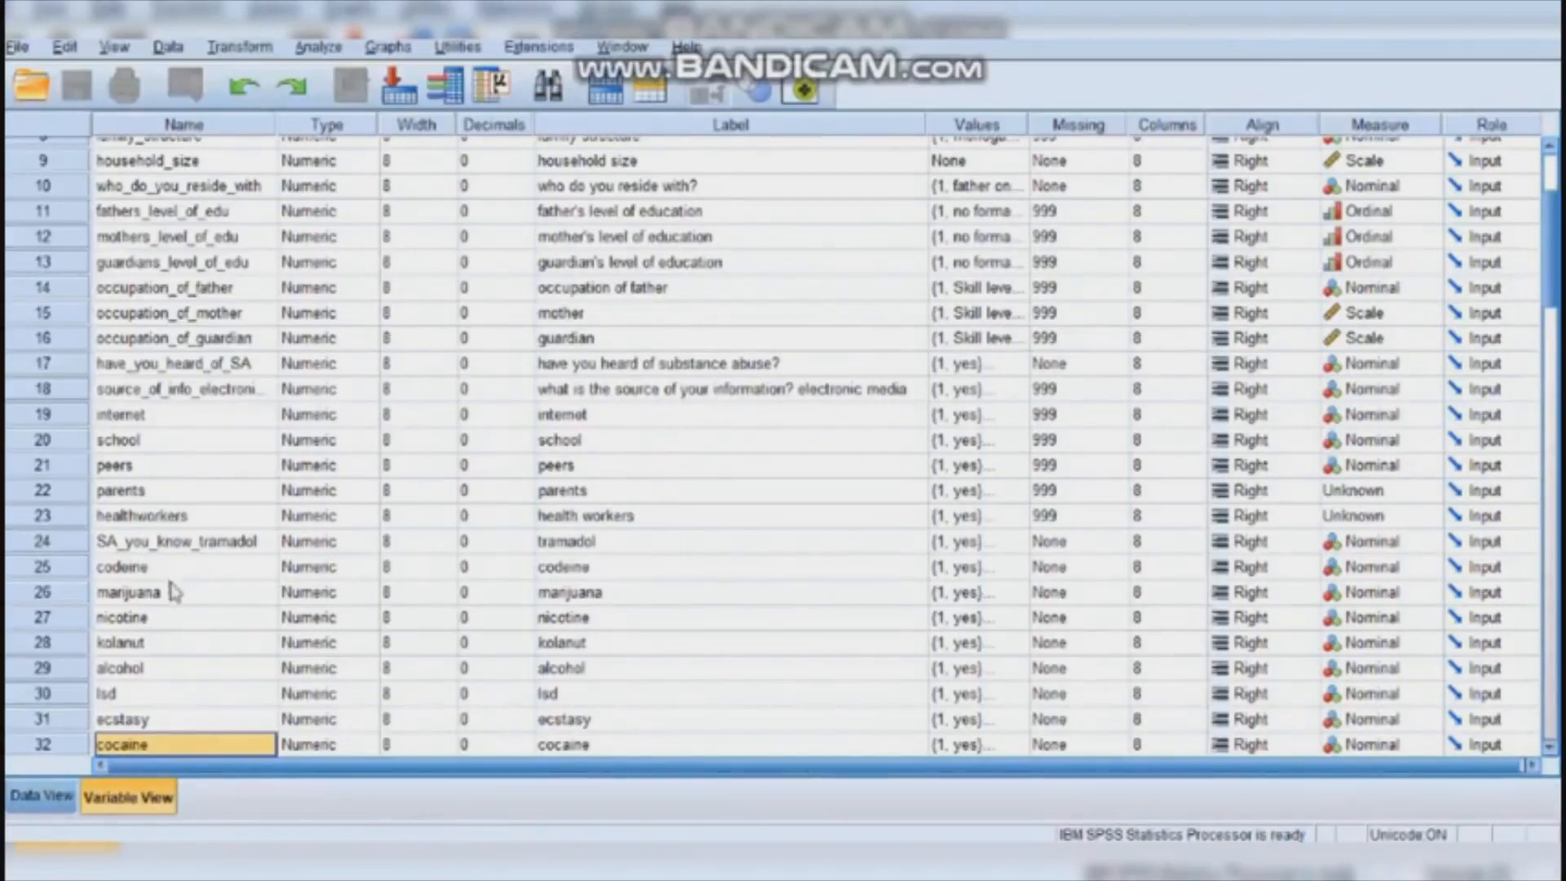
Look through the variables below cocaine as far as anxiety and go back up to depression
key(Down)
key(Down)
key(Down)
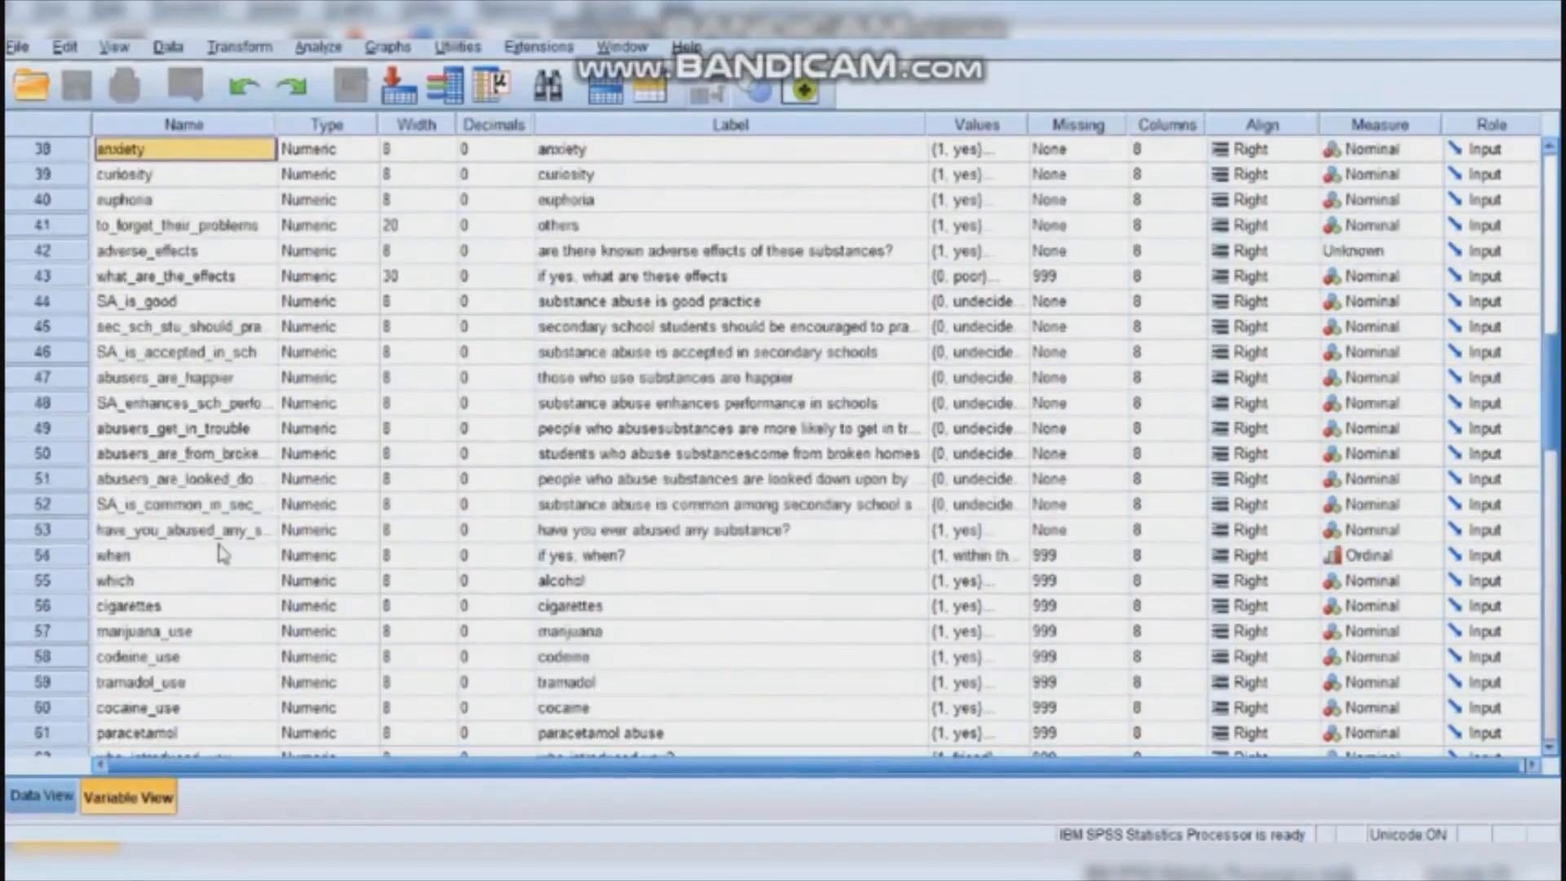
key(Up)
key(Up)
key(Up)
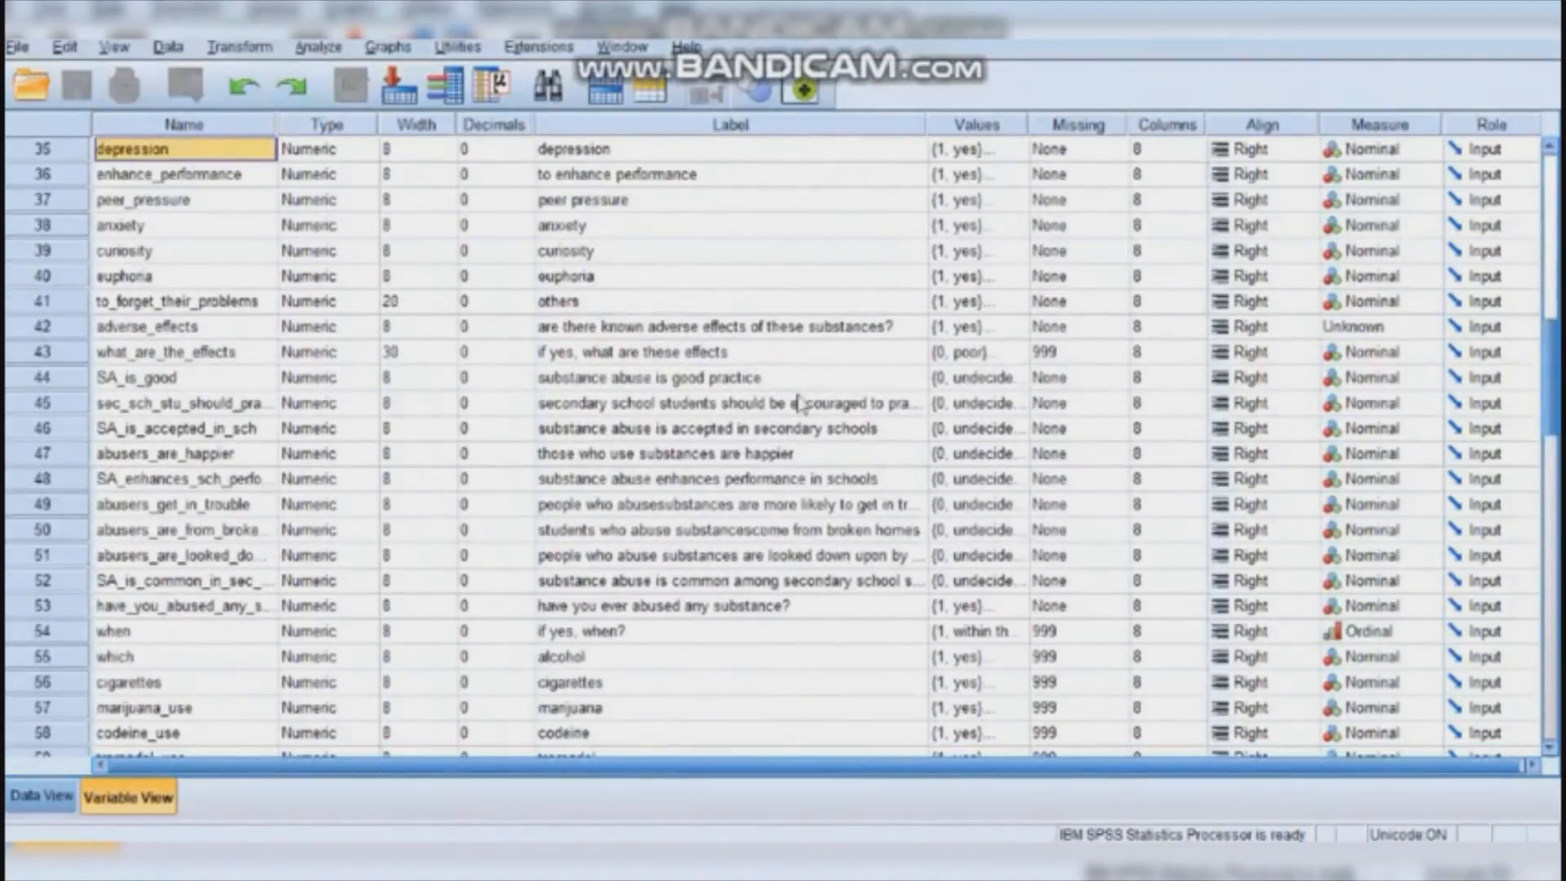
Check the value labels of SA_is_good and close them without changes
click(1020, 378)
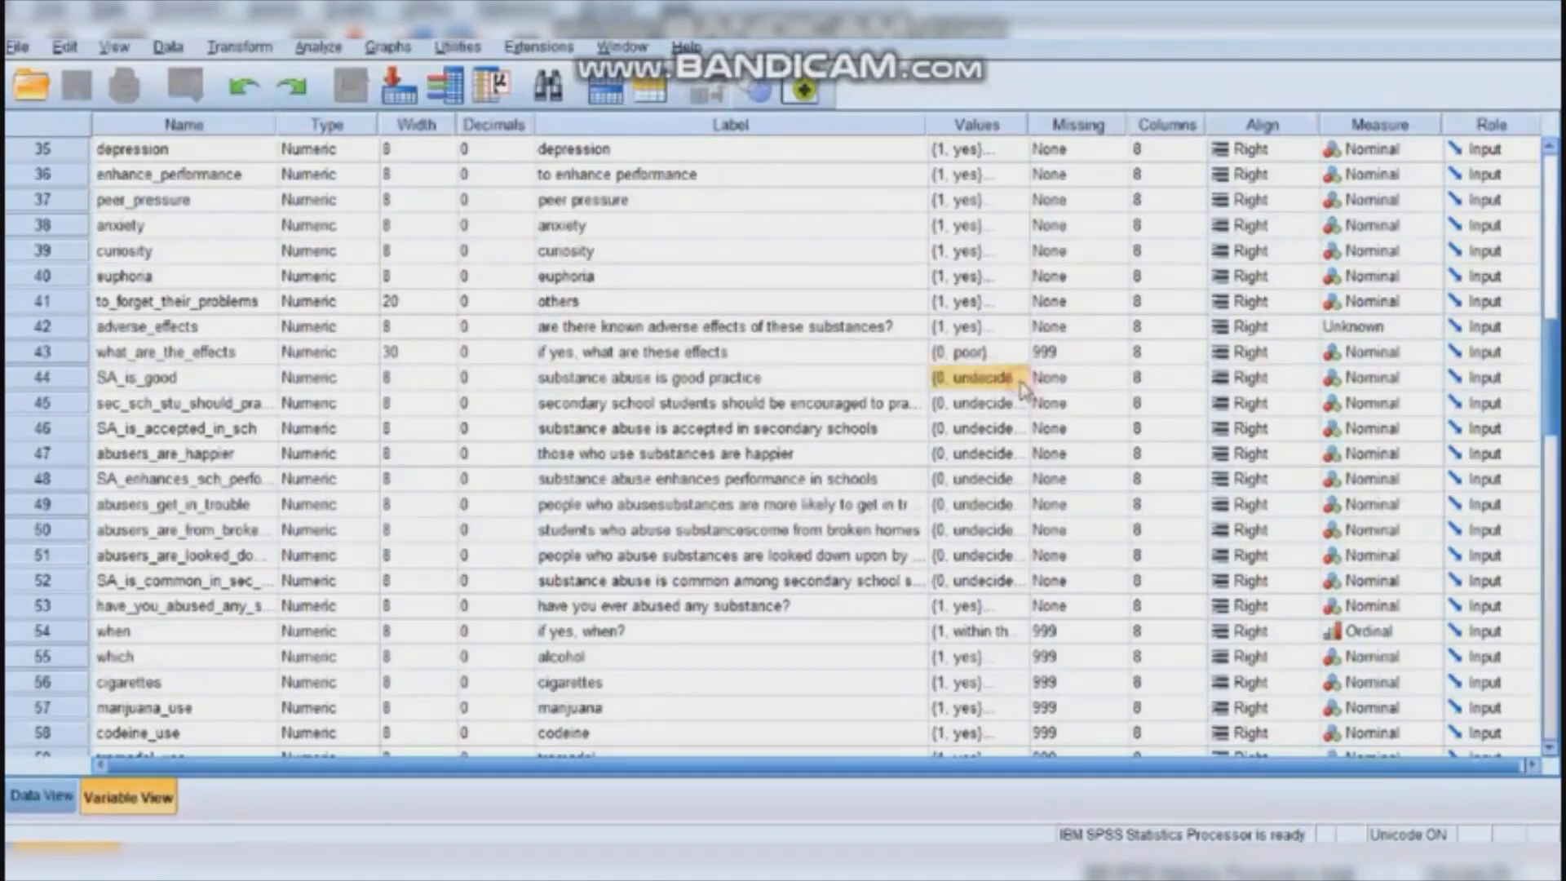
click(1021, 378)
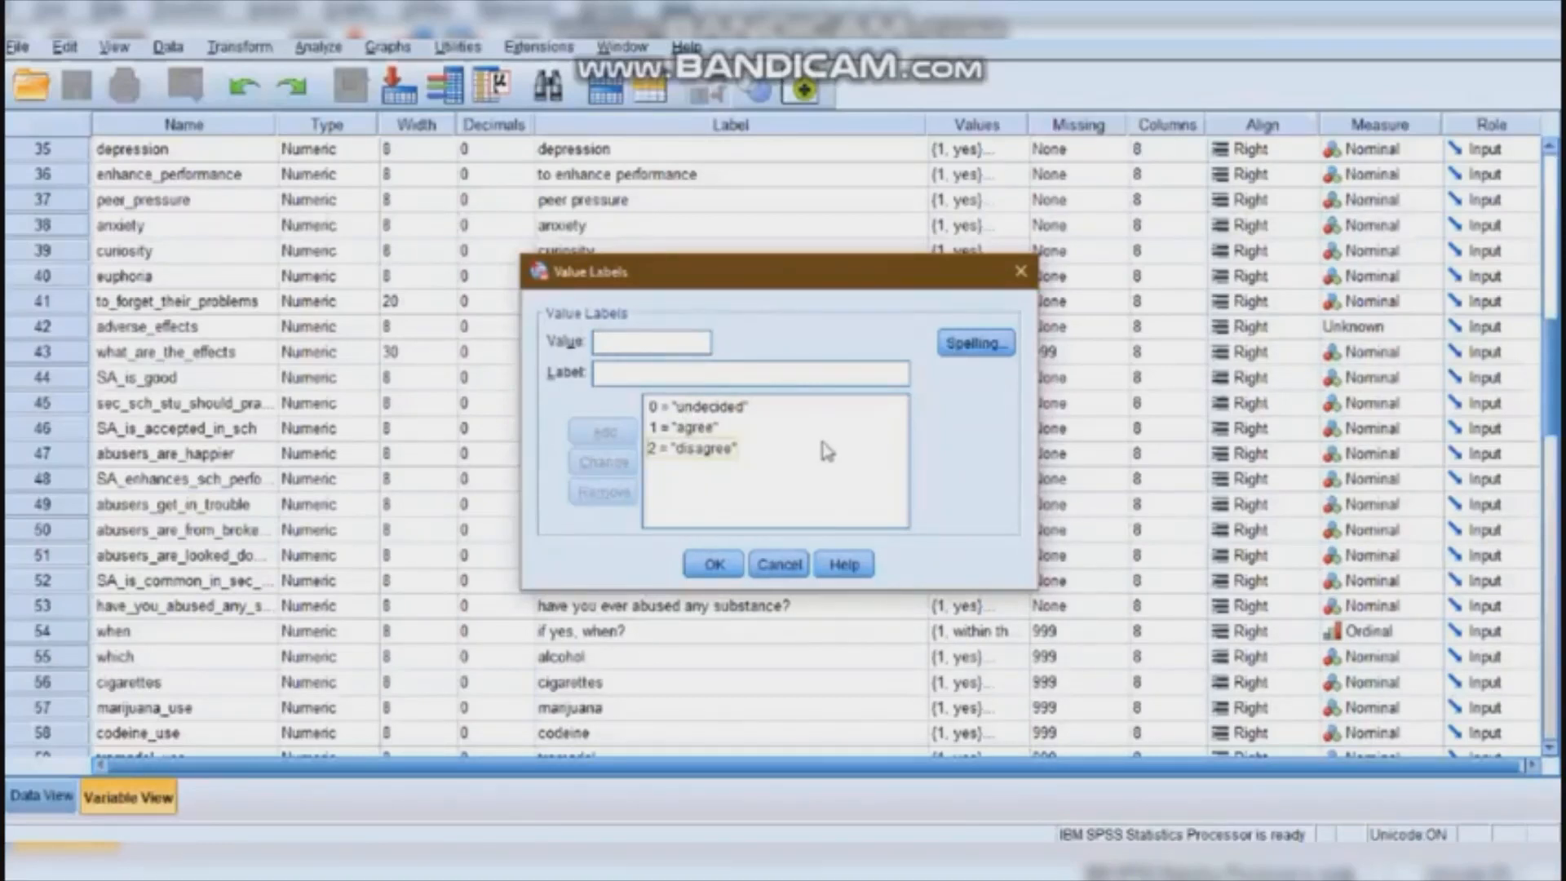
click(1020, 271)
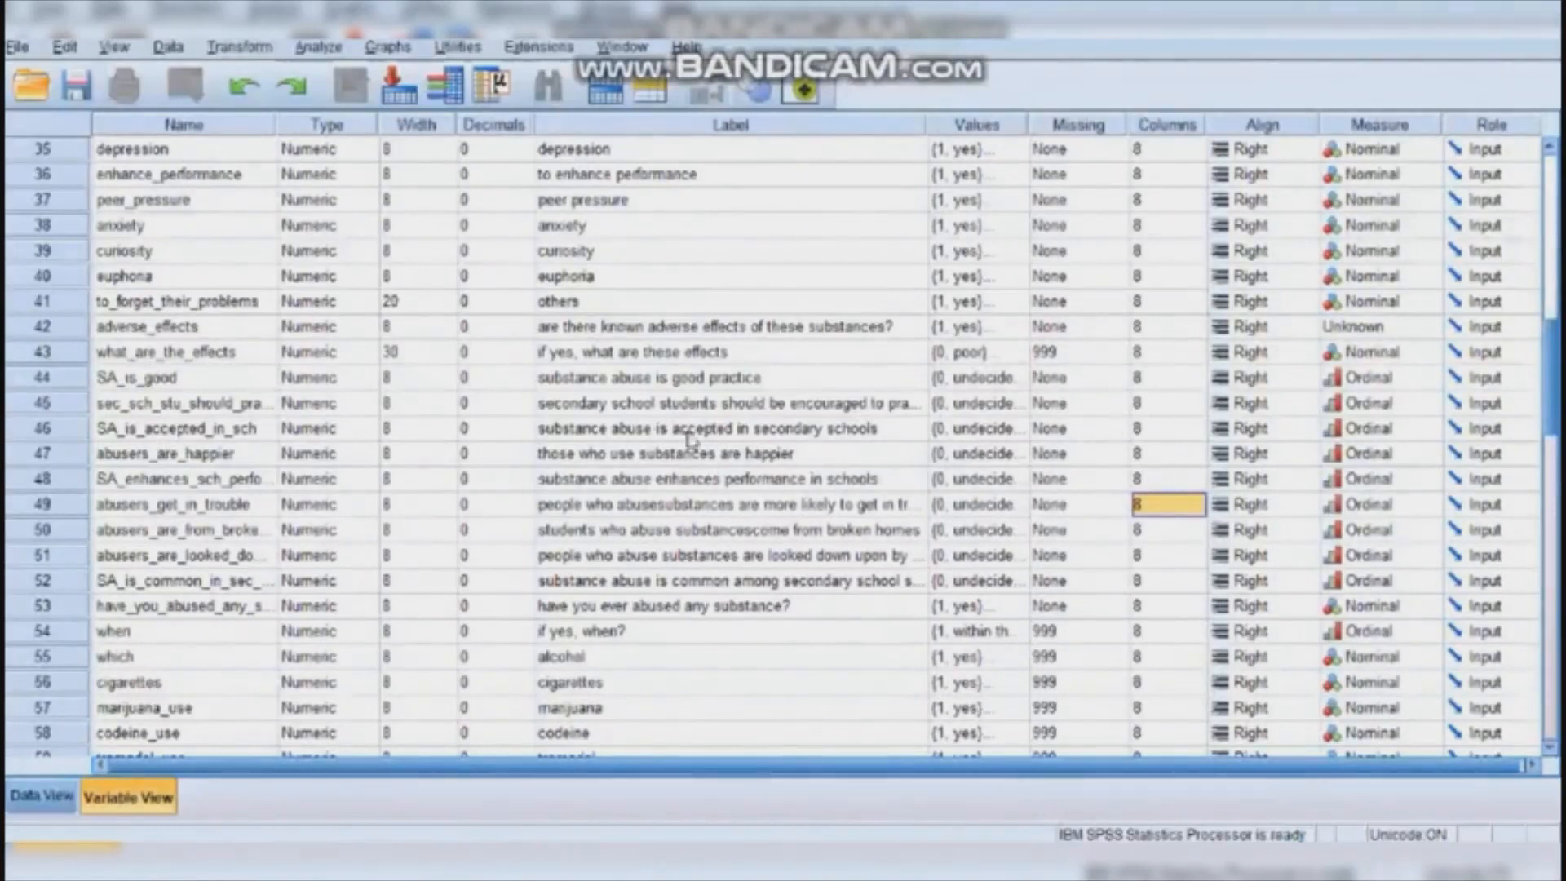
Read Section C on attitude towards substance abuse in the Word questionnaire, and return to the Values cell of SA_is_good
mouse_move(641, 865)
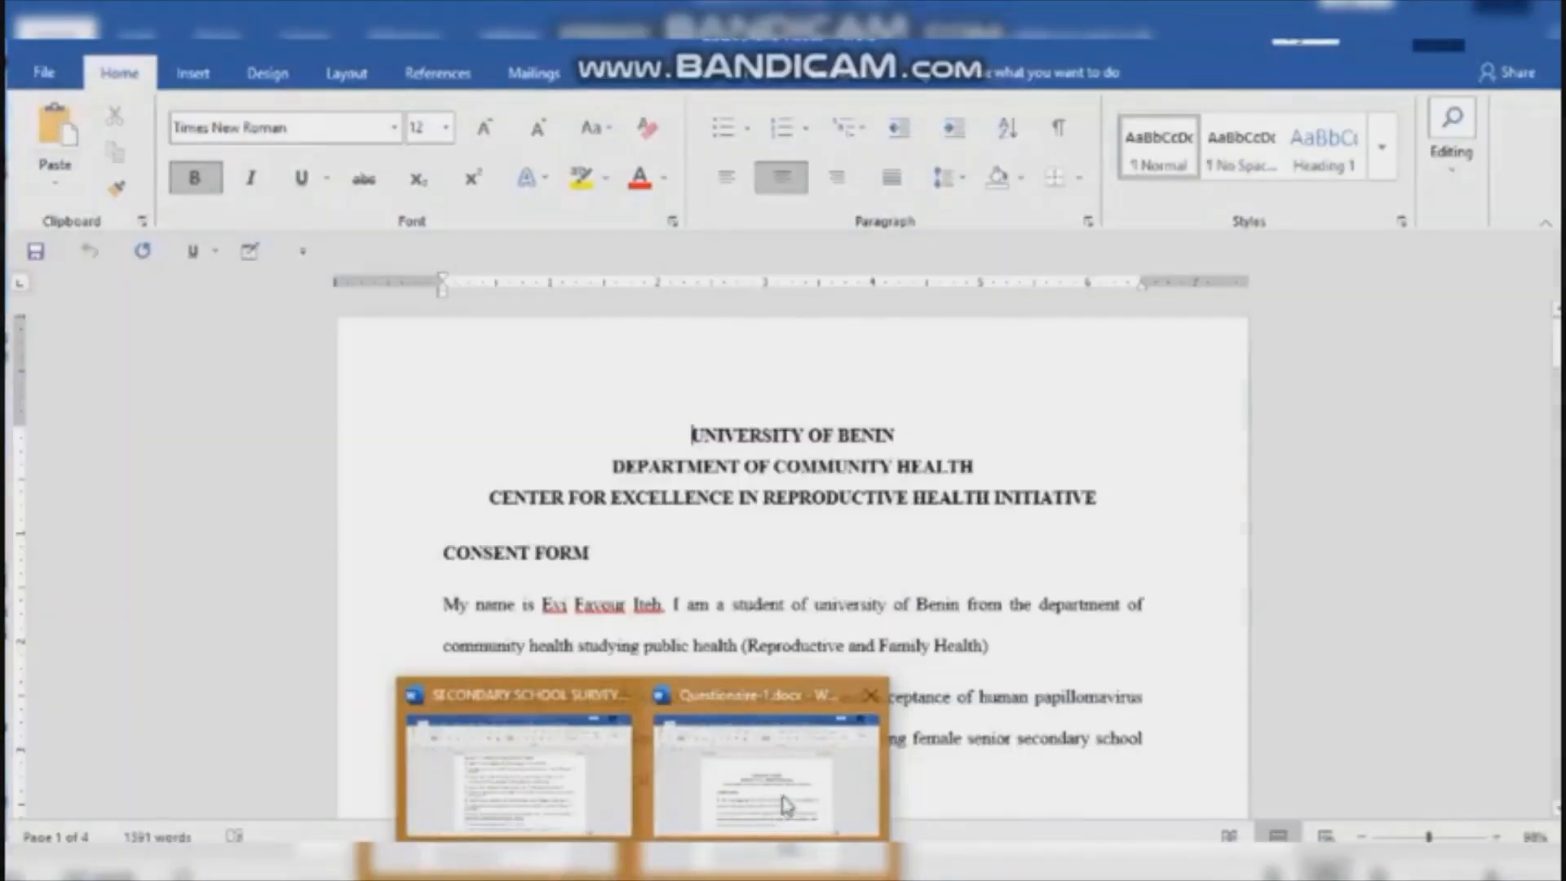
click(528, 832)
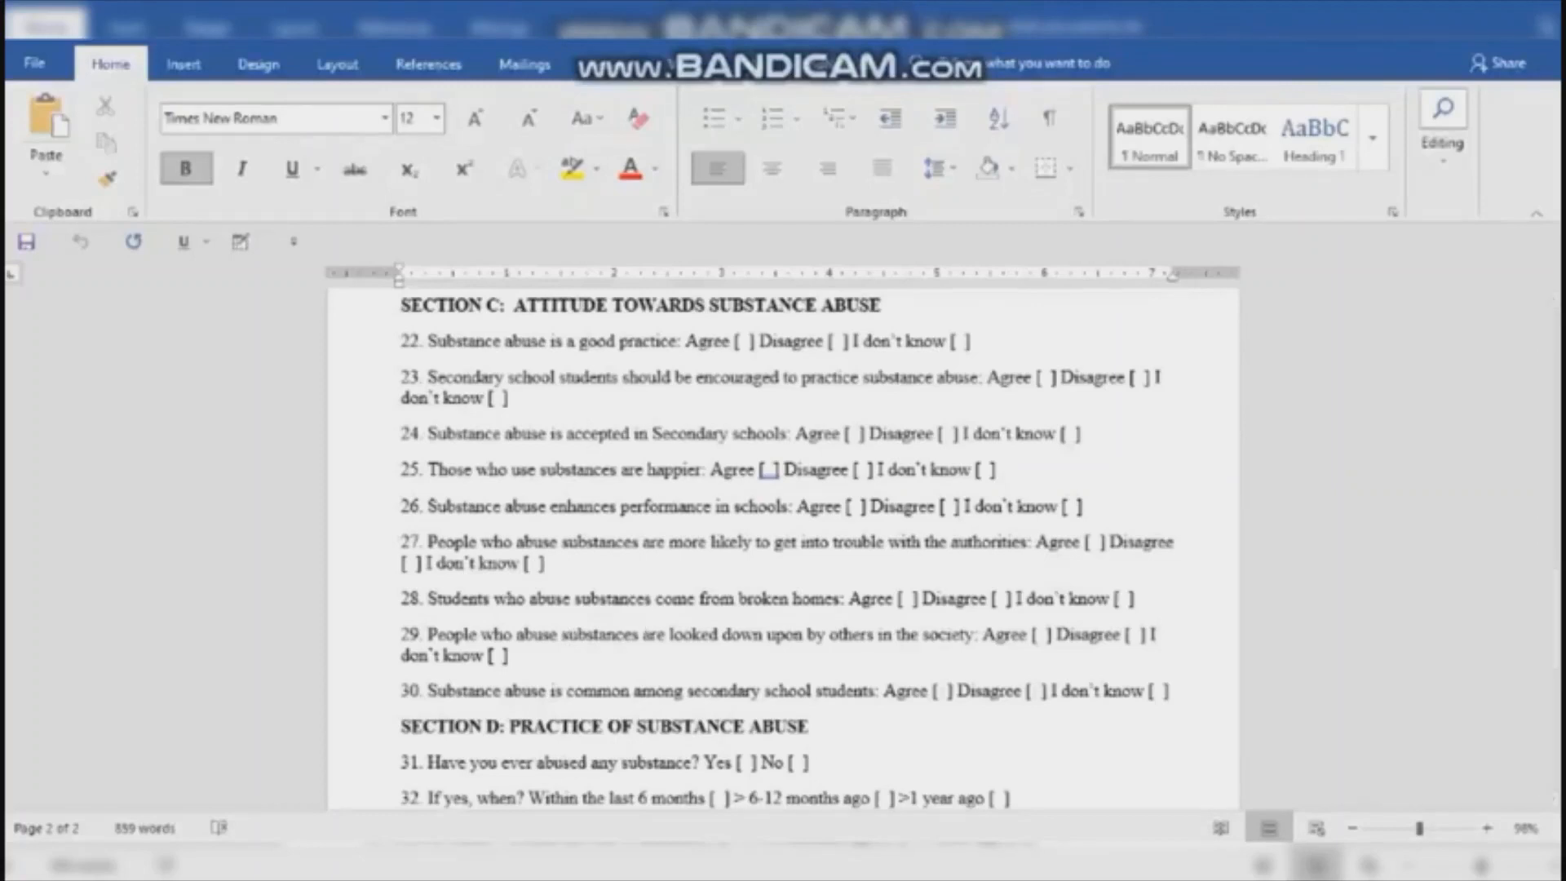
mouse_move(644, 864)
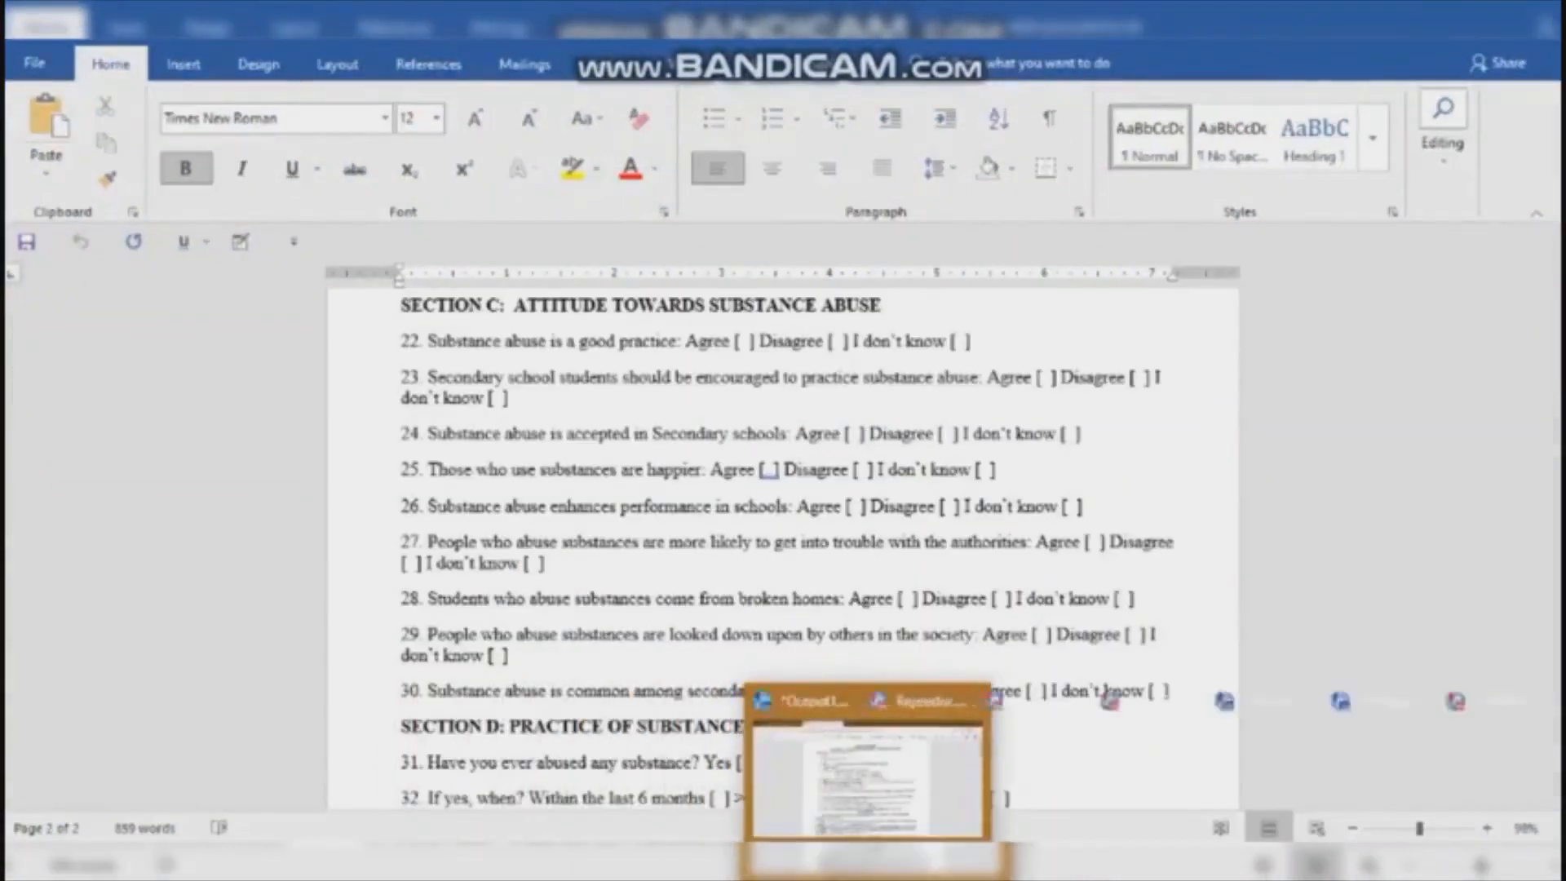
mouse_move(962, 867)
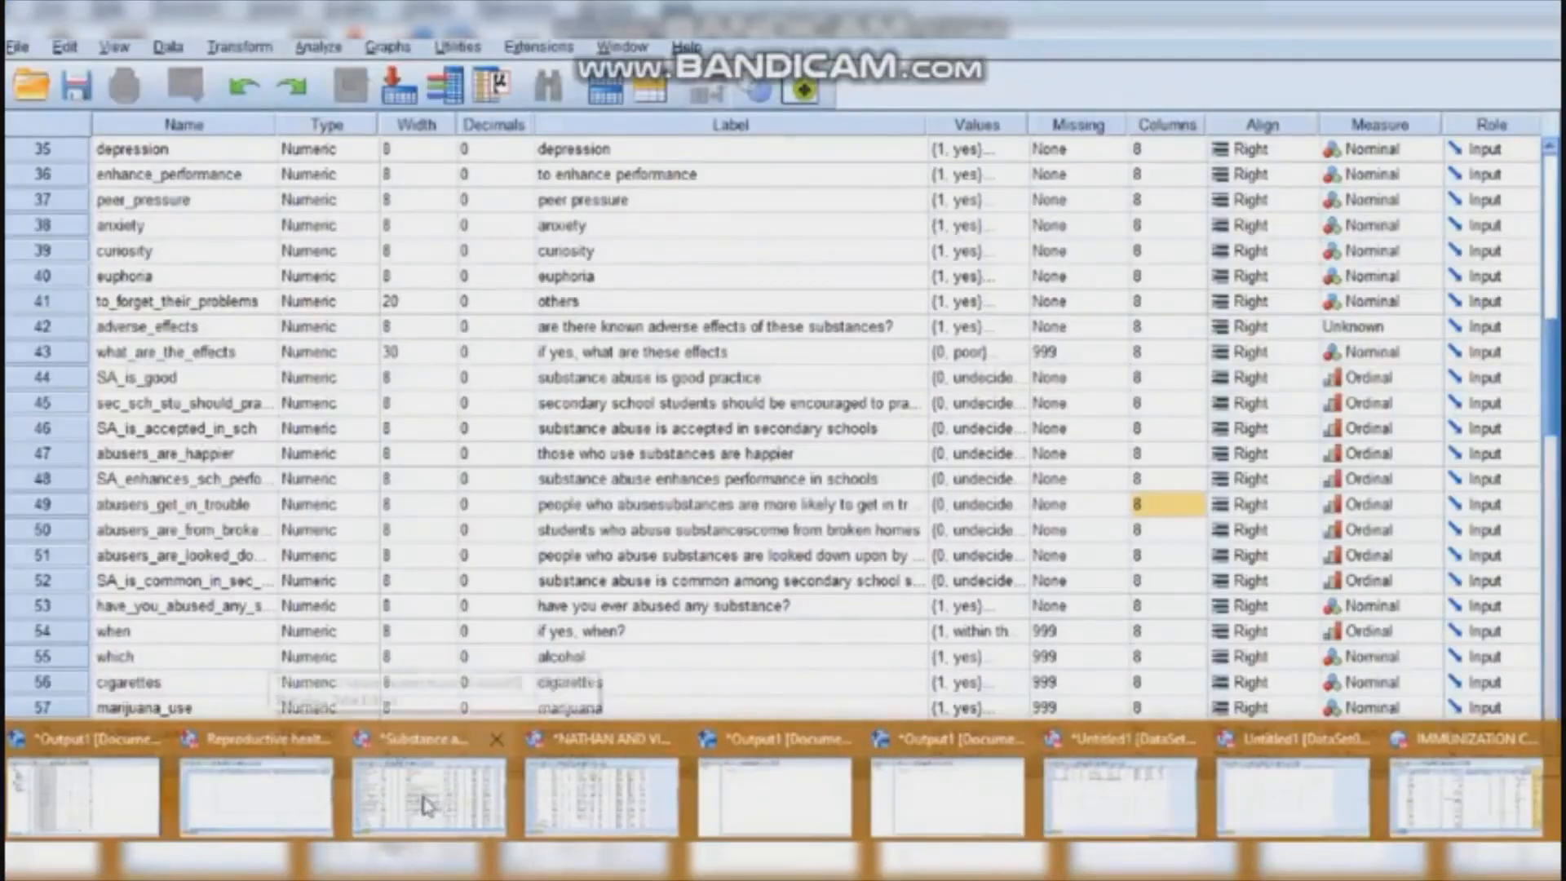
click(429, 807)
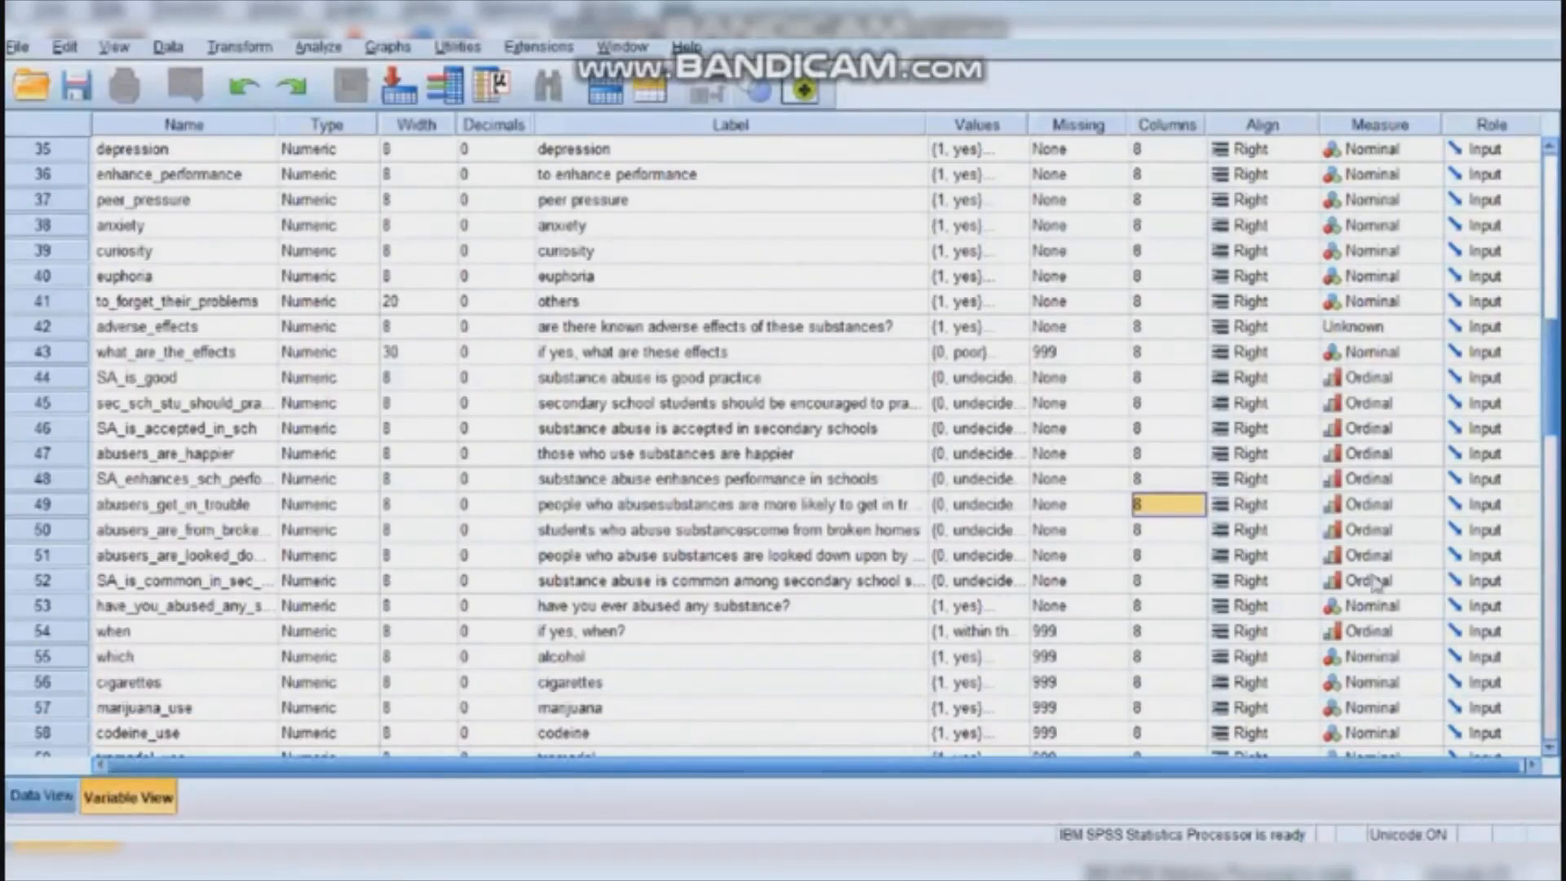
click(1011, 380)
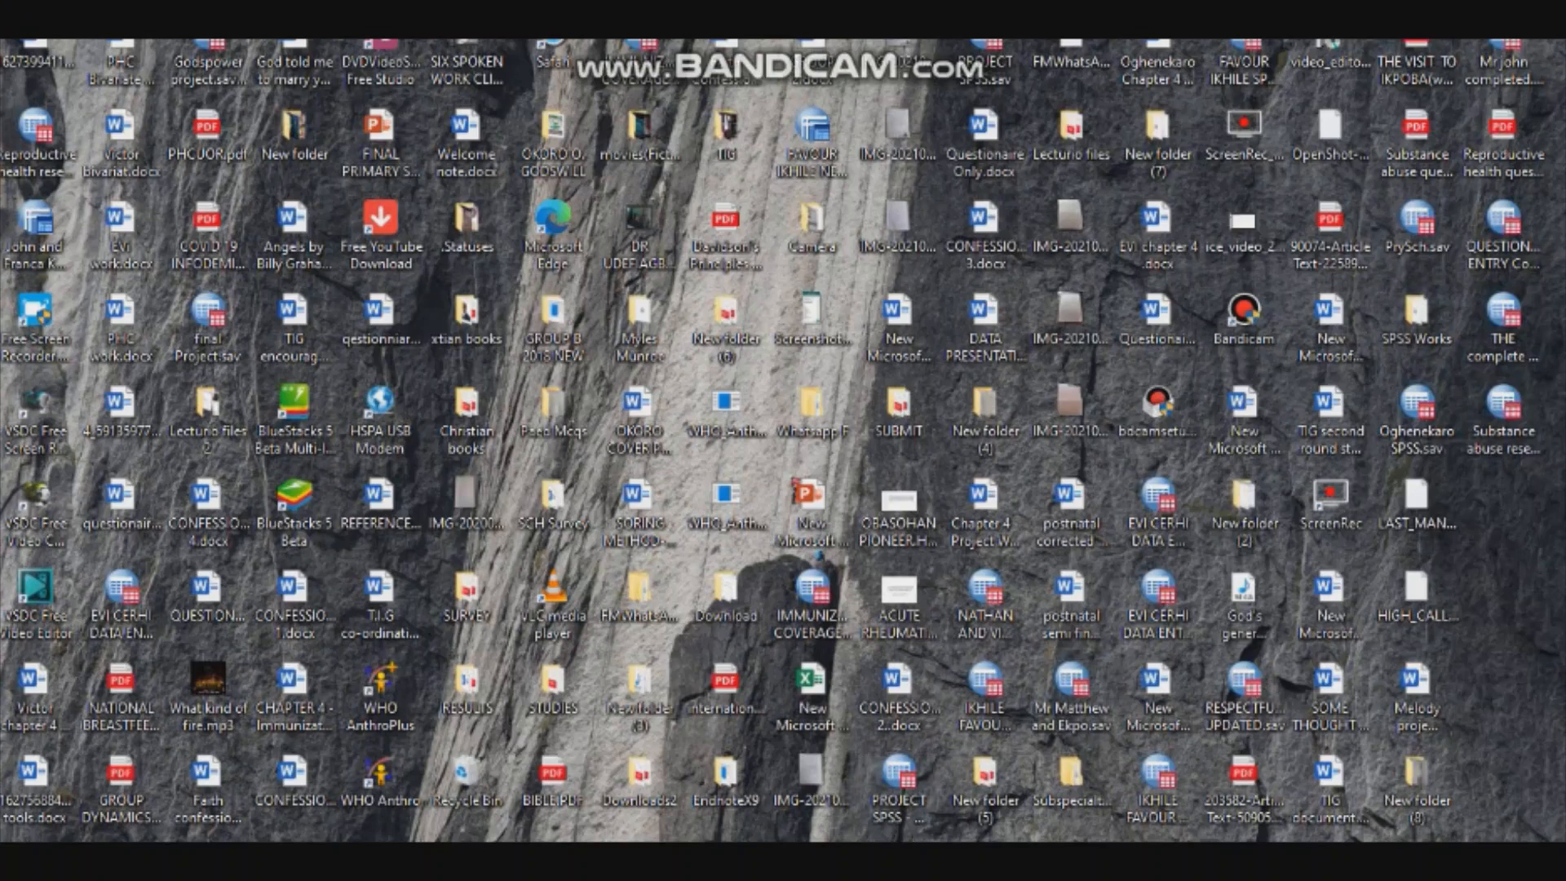
Switch to the SPSS dataset containing Department and Jobdesignation, and look through its variables from Q12_Othersspecify down to Q24
mouse_move(652, 858)
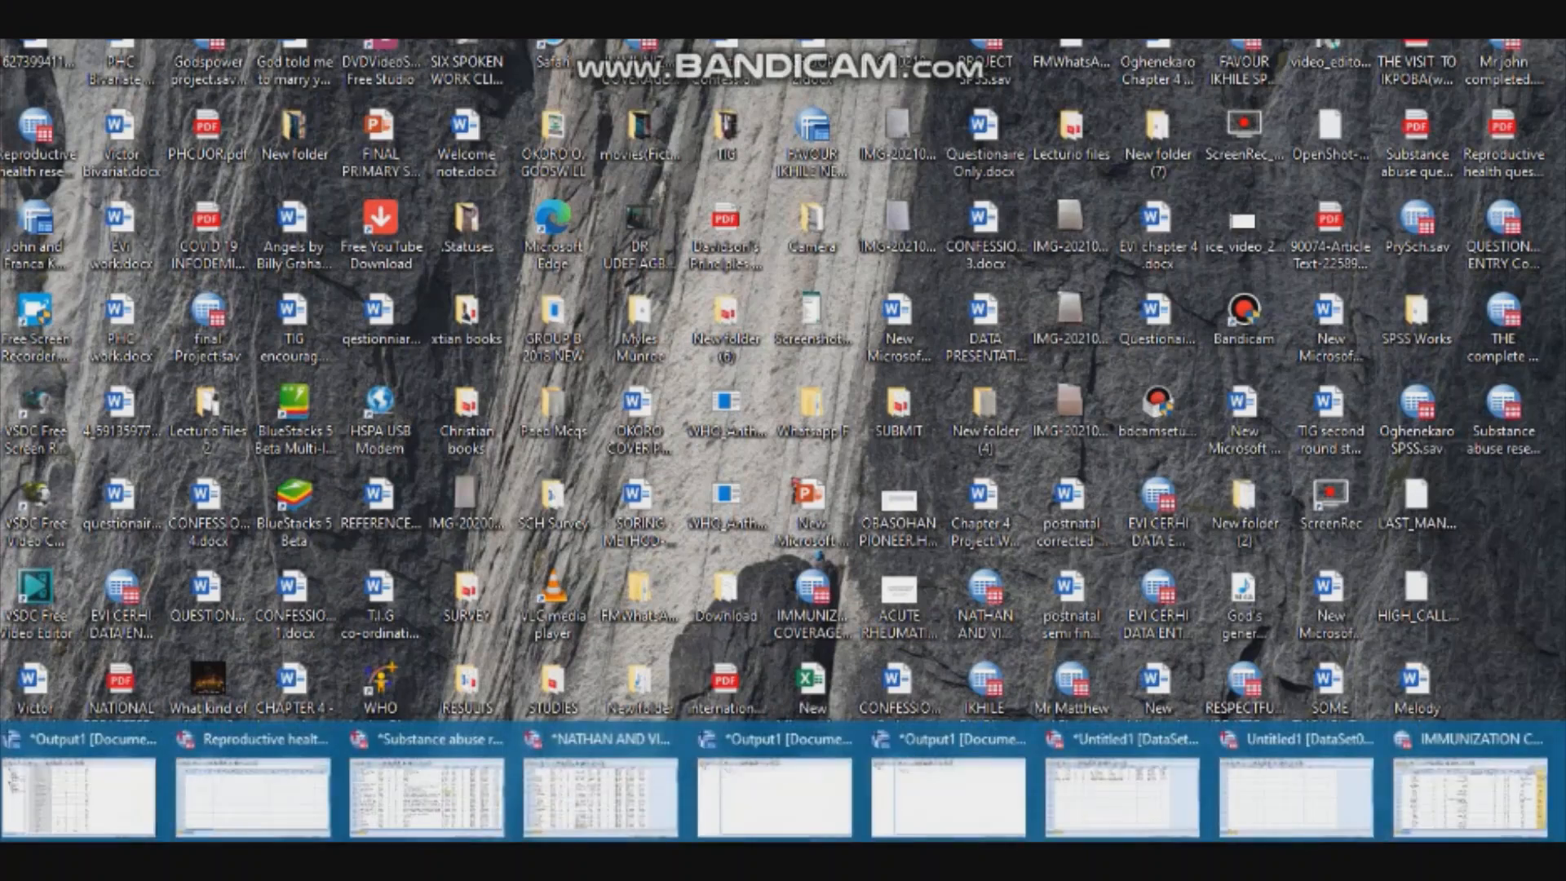
click(591, 798)
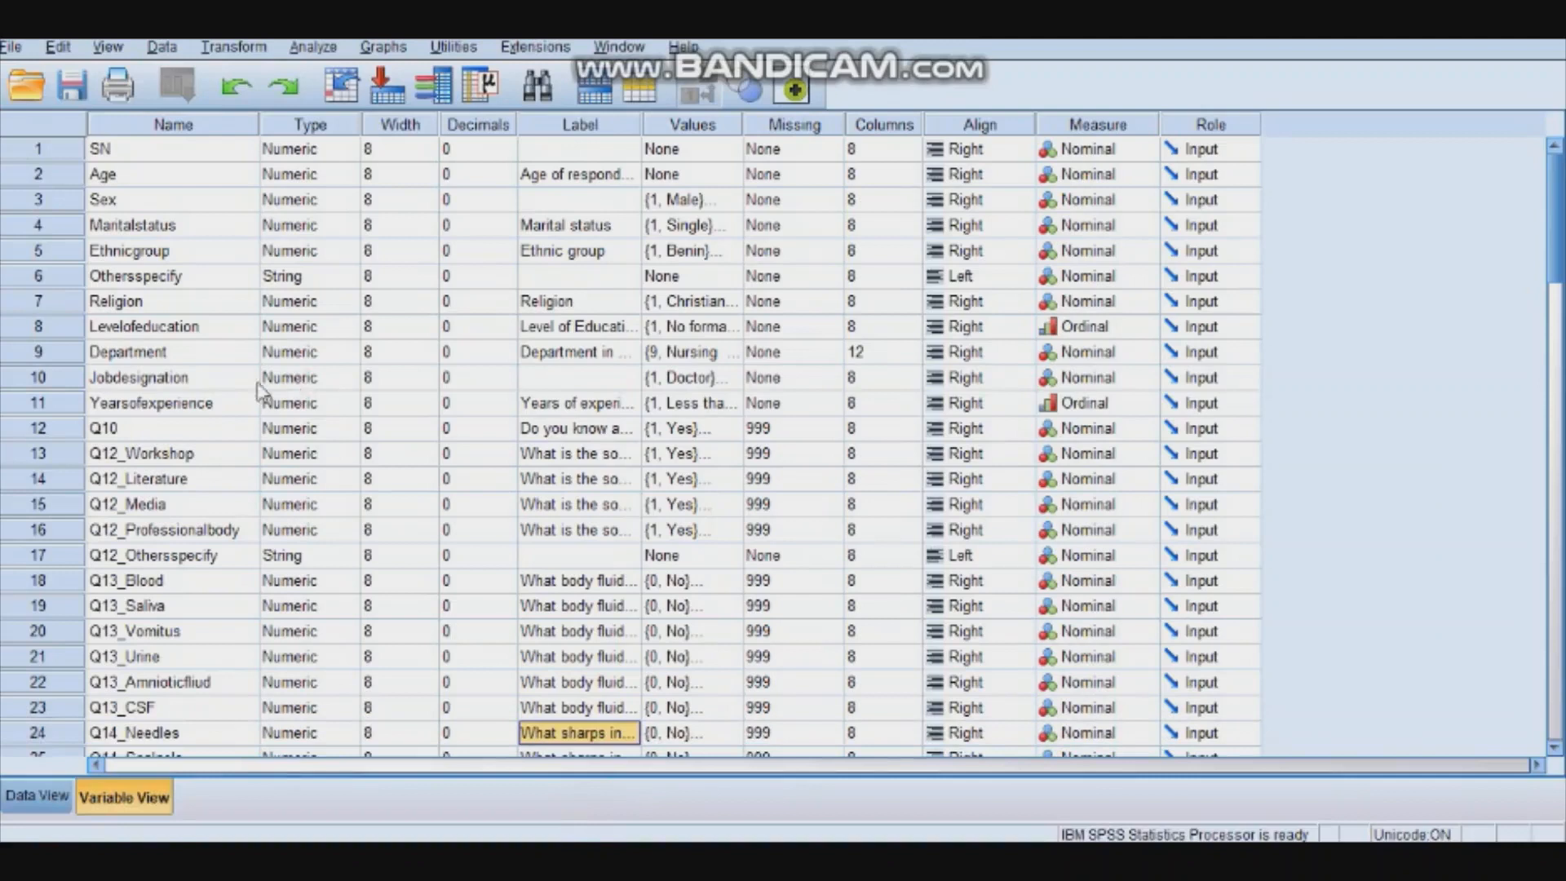
click(189, 558)
key(Down)
key(Down)
key(Down)
key(Down)
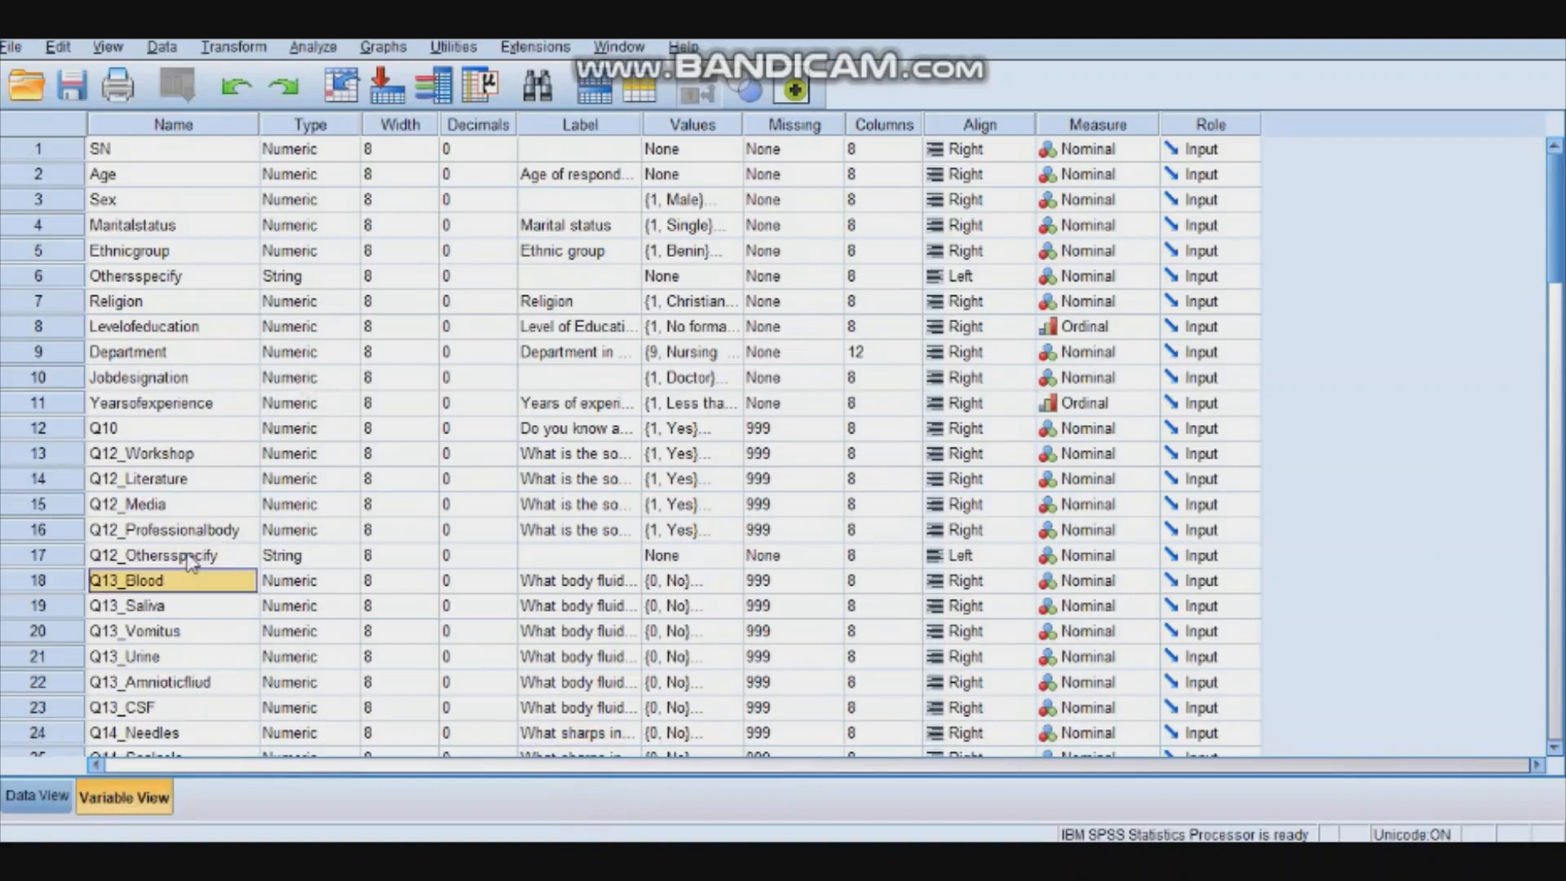
key(Down)
key(Down)
key(Down)
key(Down)
key(Down)
key(Down)
key(Down)
key(Down)
key(Down)
key(Down)
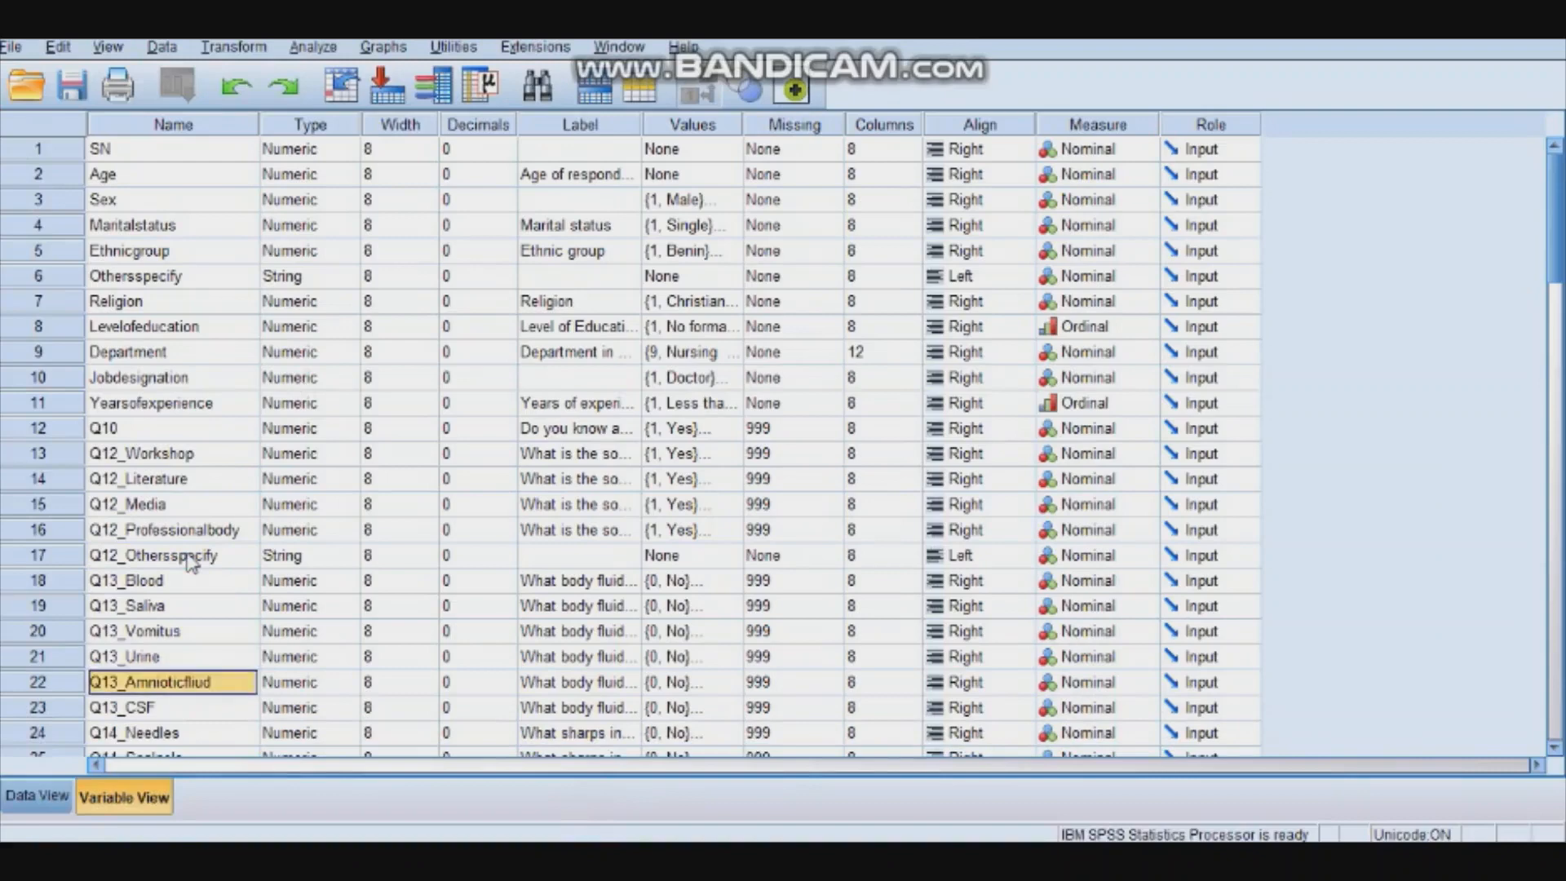
key(Down)
key(Down)
key(Down)
key(Down)
key(Down)
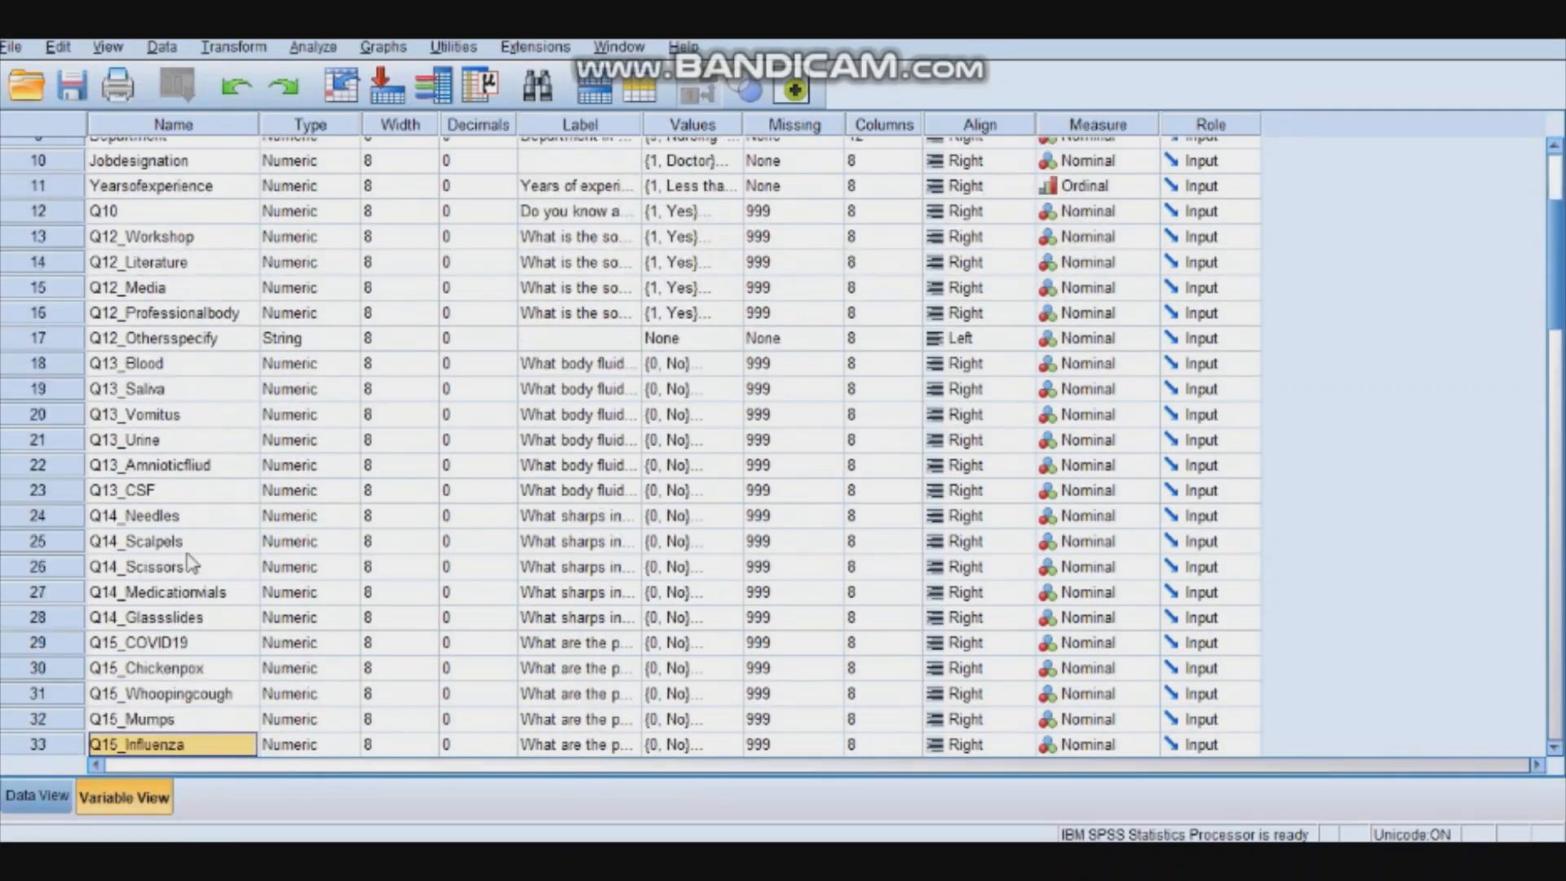
key(Down)
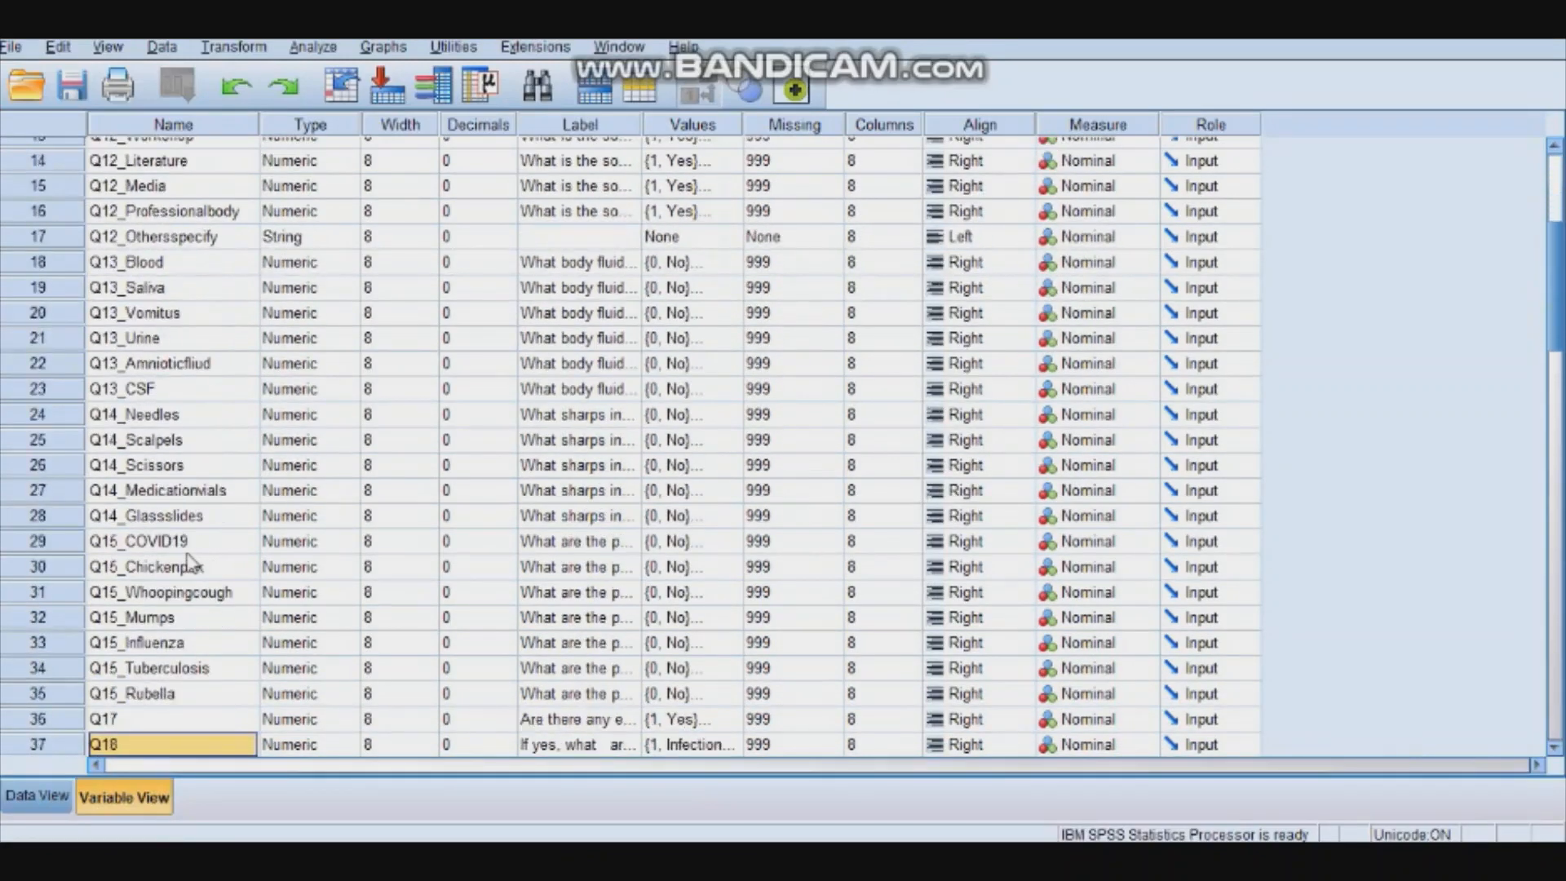
key(Down)
key(Down)
key(Down)
key(Down)
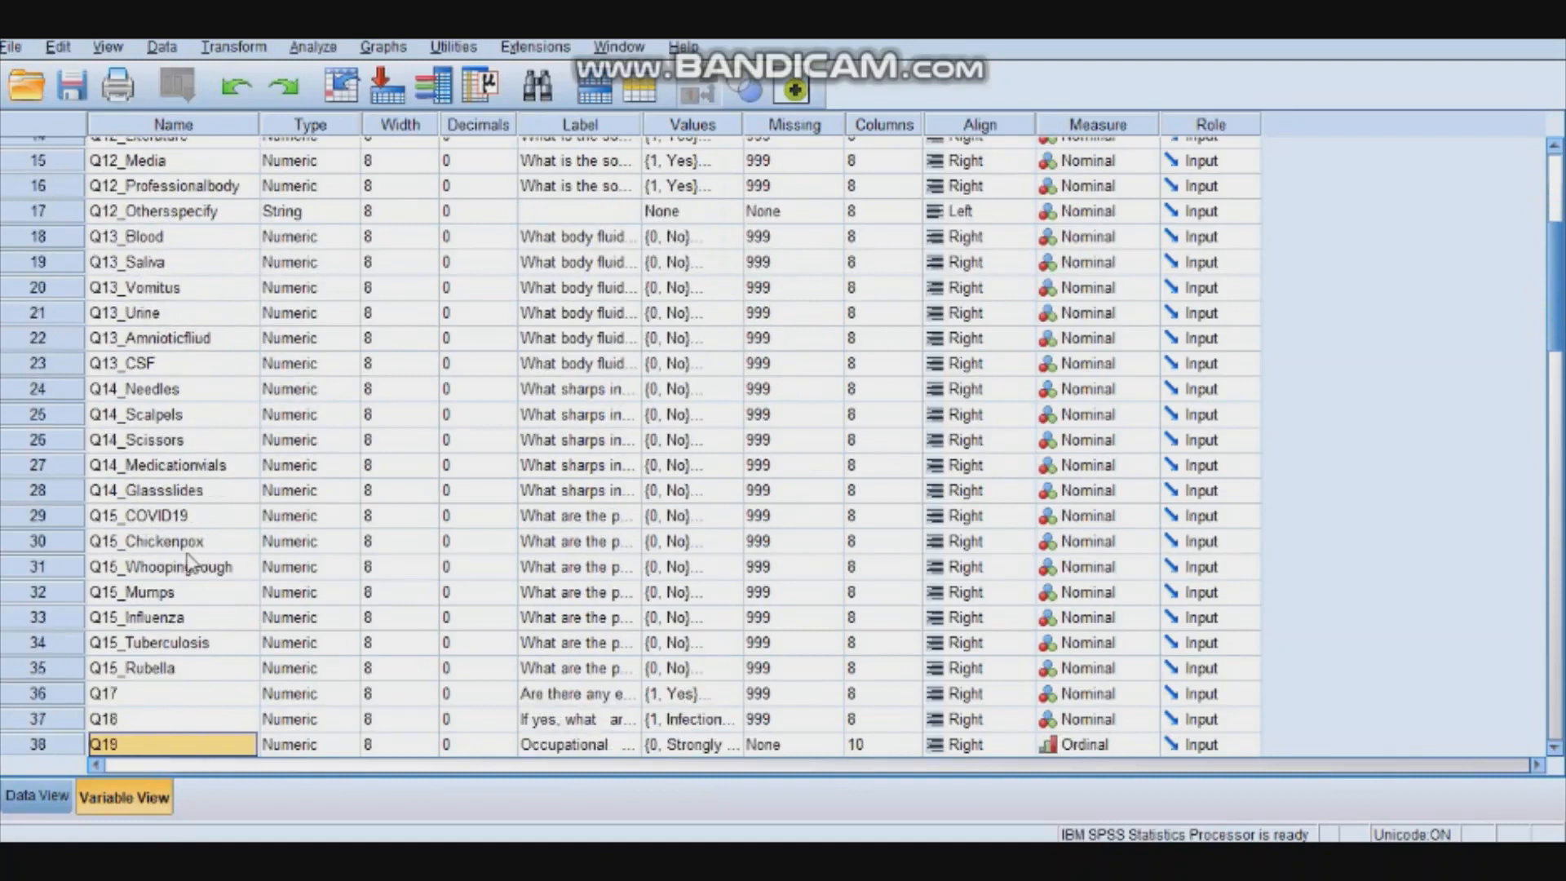
key(Down)
key(Down)
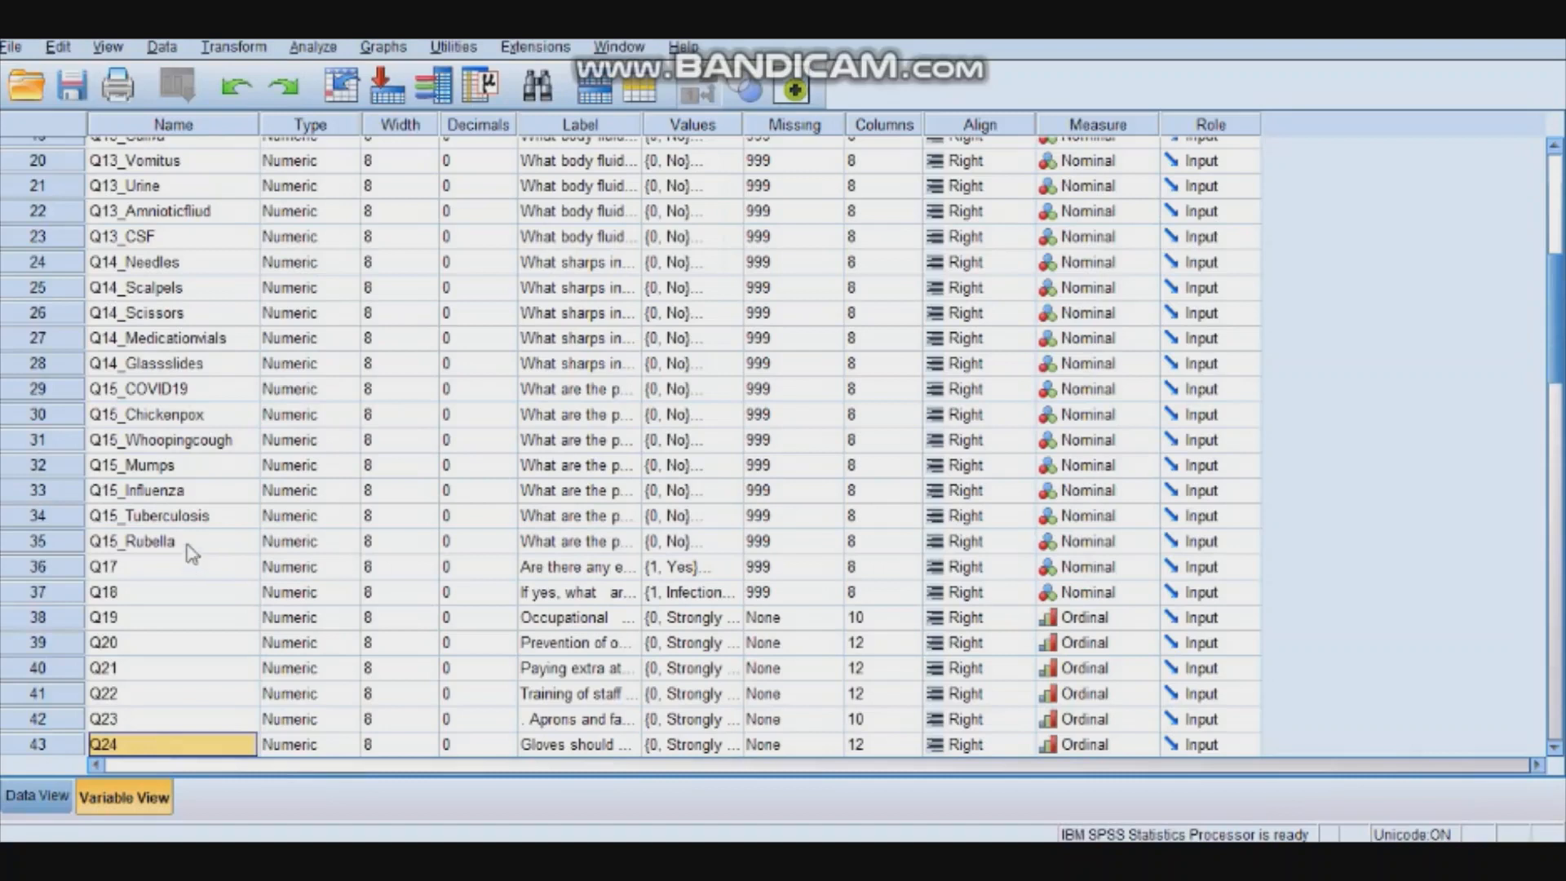
Look through the variable definitions from Q17 and Q19 down to Q24
click(148, 575)
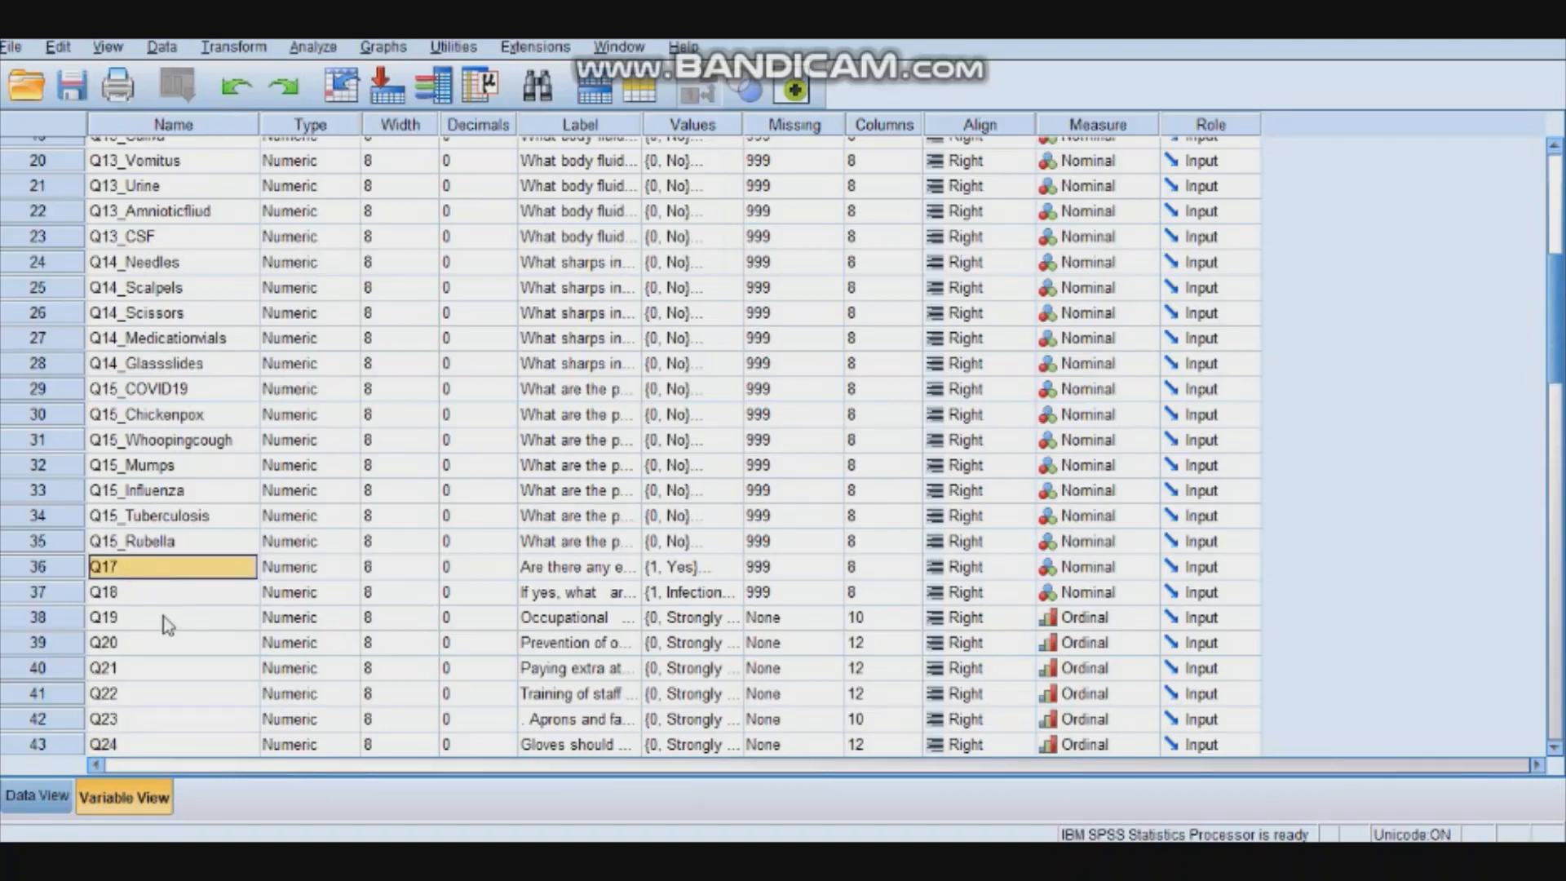
click(164, 618)
key(Down)
key(Down)
key(Down)
key(Down)
key(Down)
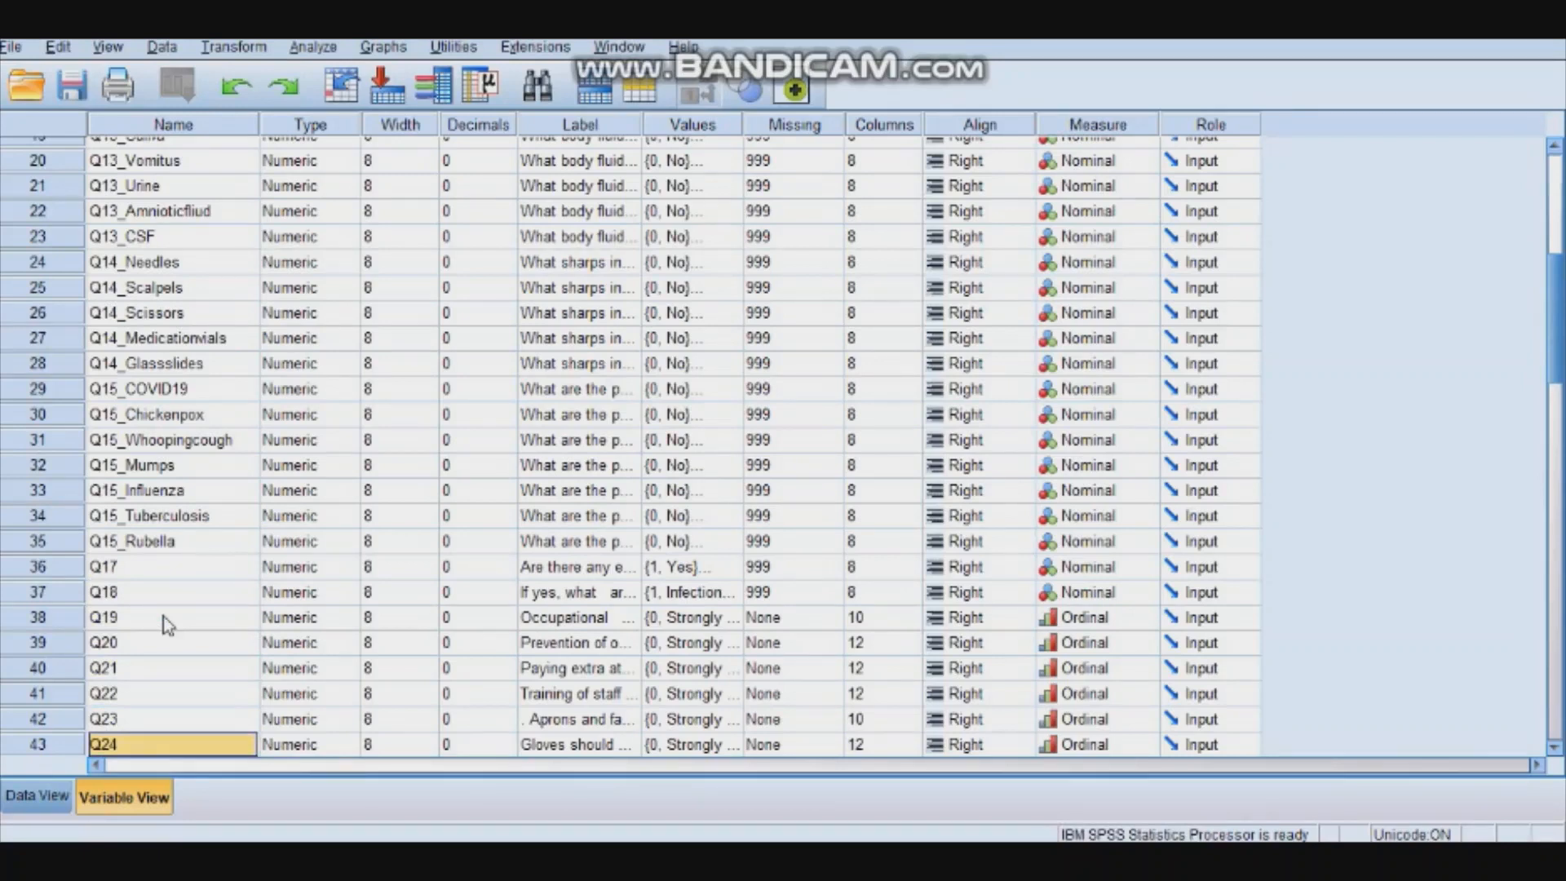
Show the dataset's case data and examine the first record's responses across the columns from SN to Q21
click(55, 797)
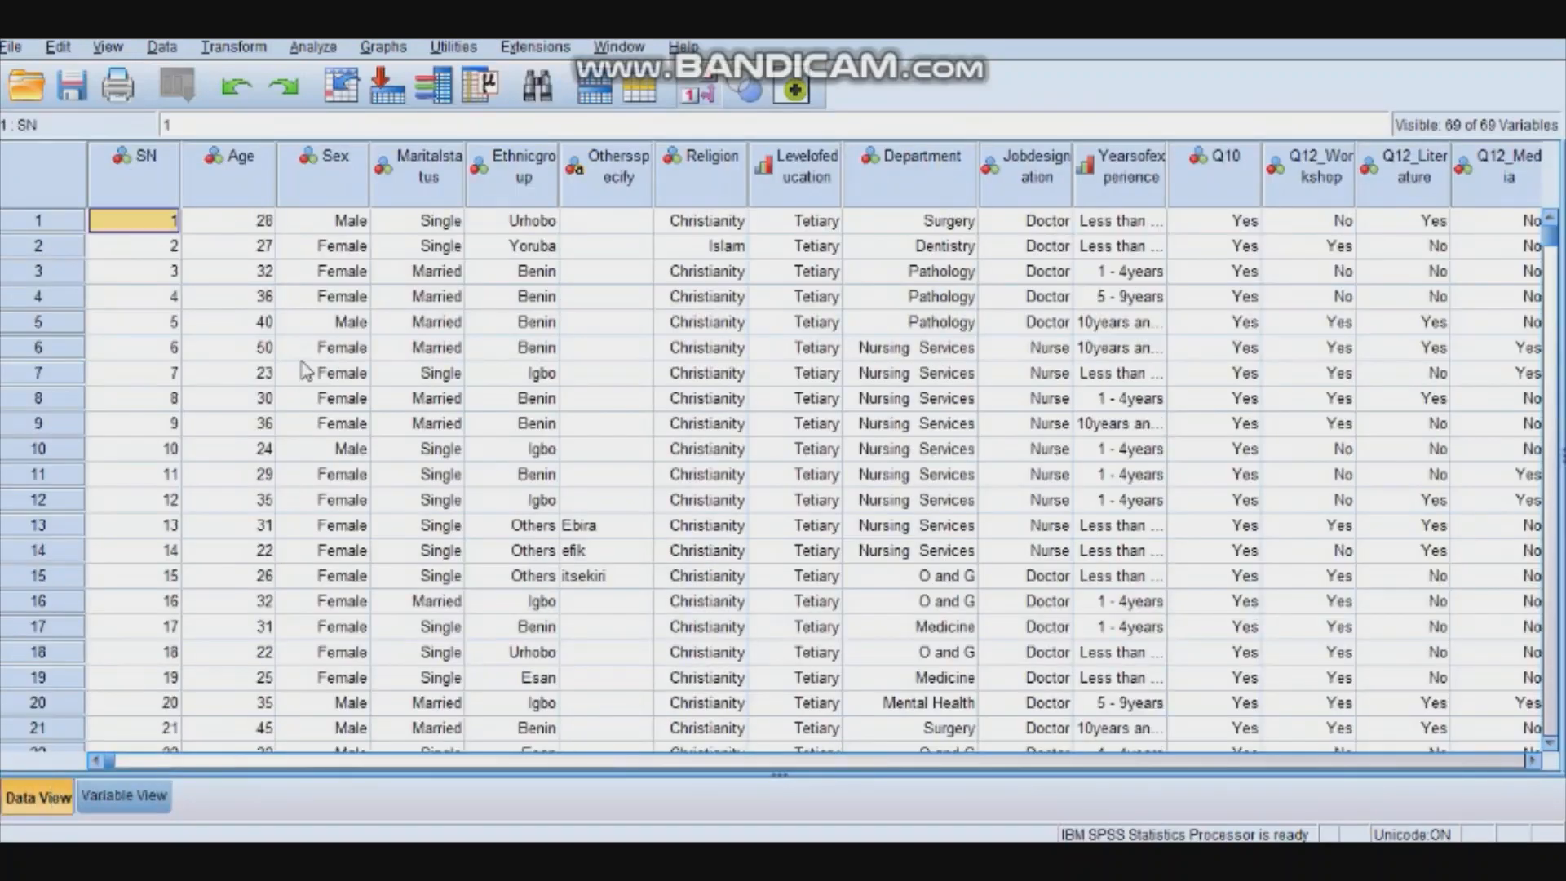
key(Right)
key(Right)
key(Right)
key(Right)
key(Right)
key(Right)
key(Right)
key(Right)
key(Right)
key(Right)
key(Right)
key(Right)
key(Right)
key(Right)
key(Right)
key(Right)
key(Right)
key(Right)
key(Right)
key(Right)
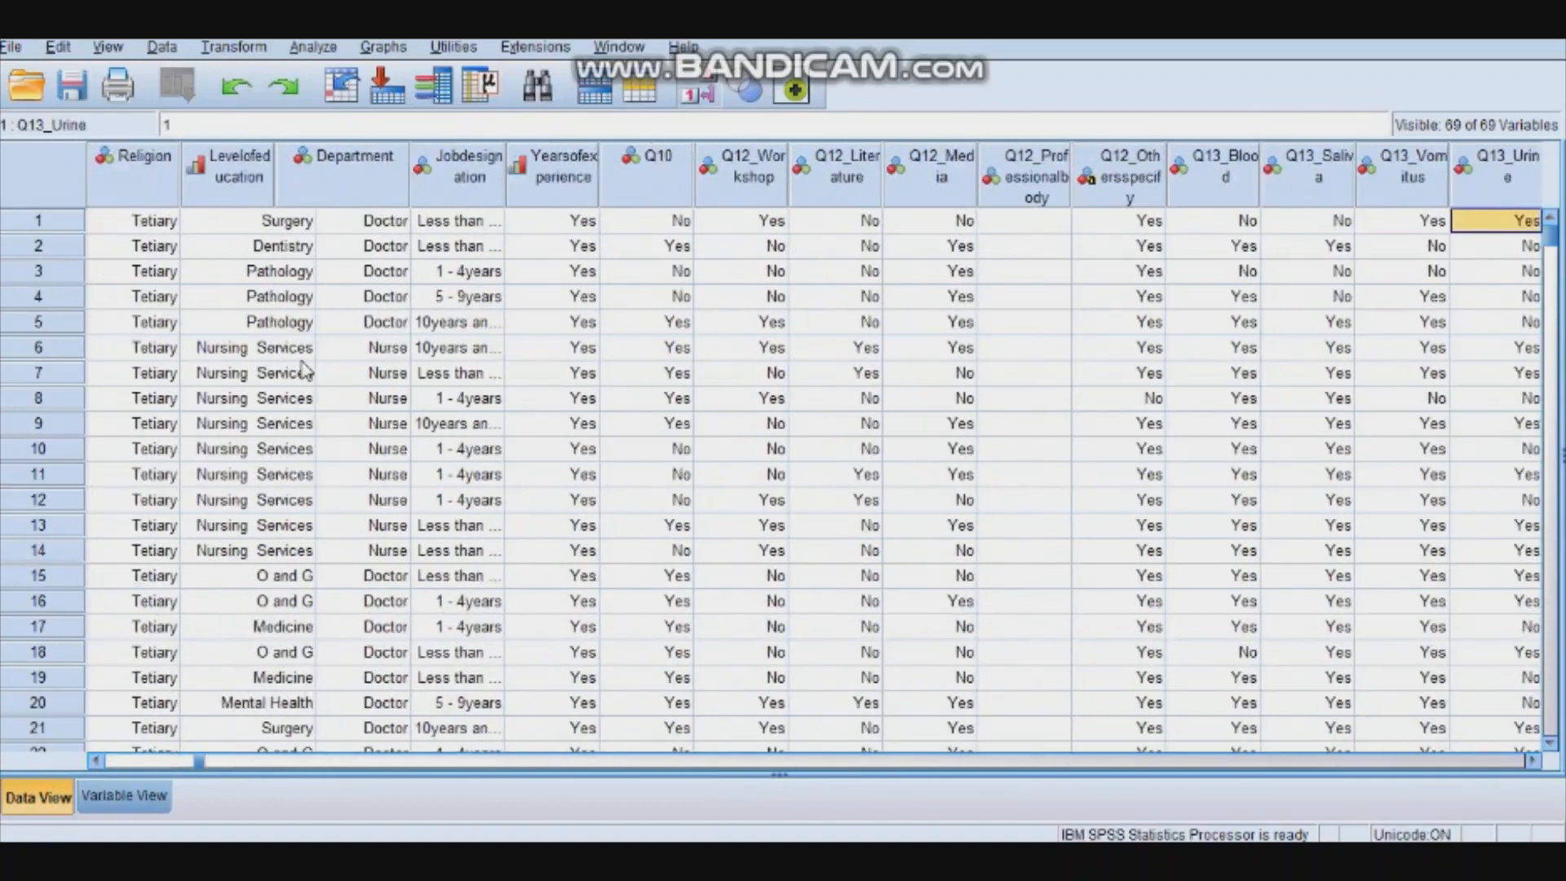
key(Right)
key(Right)
key(Right)
key(Right)
key(Right)
key(Right)
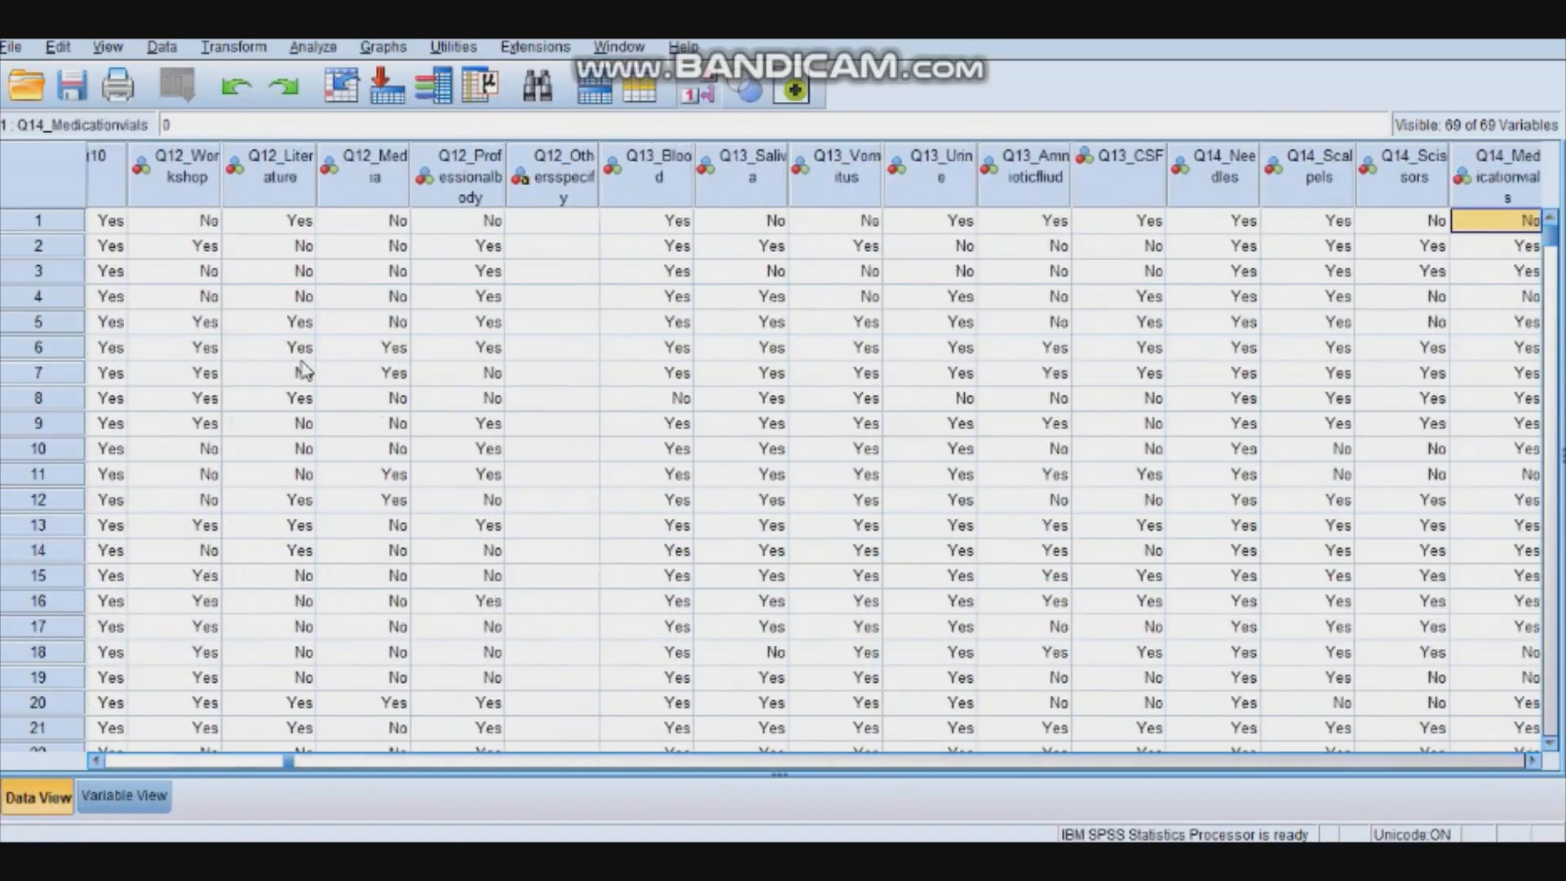
key(Right)
key(Right)
key(Right)
key(Right)
key(Right)
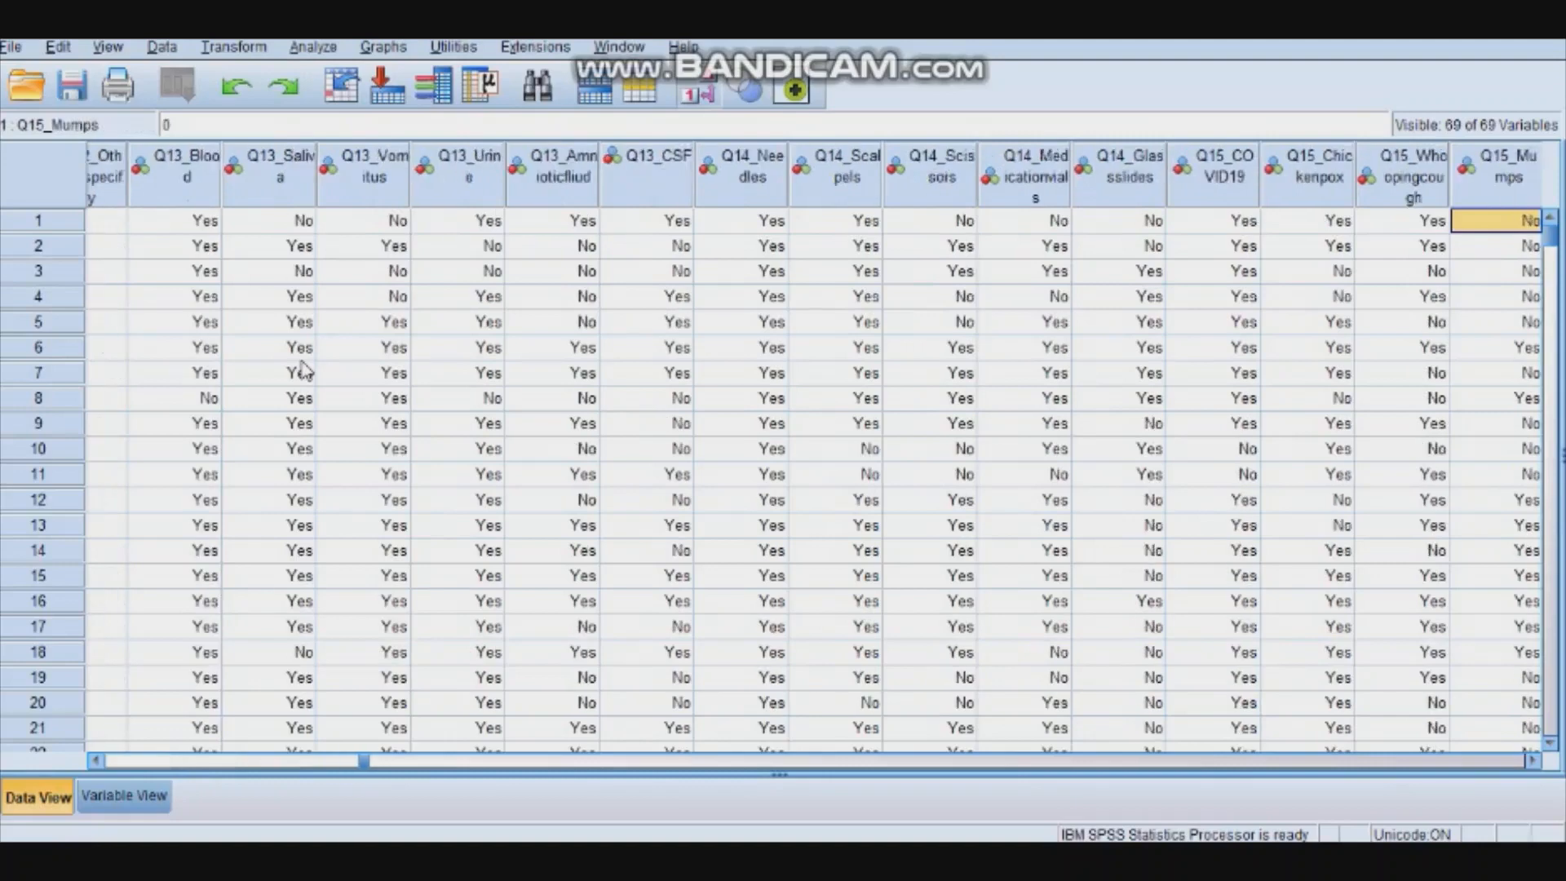
key(Right)
key(Right)
key(Right)
key(Right)
key(Right)
key(Right)
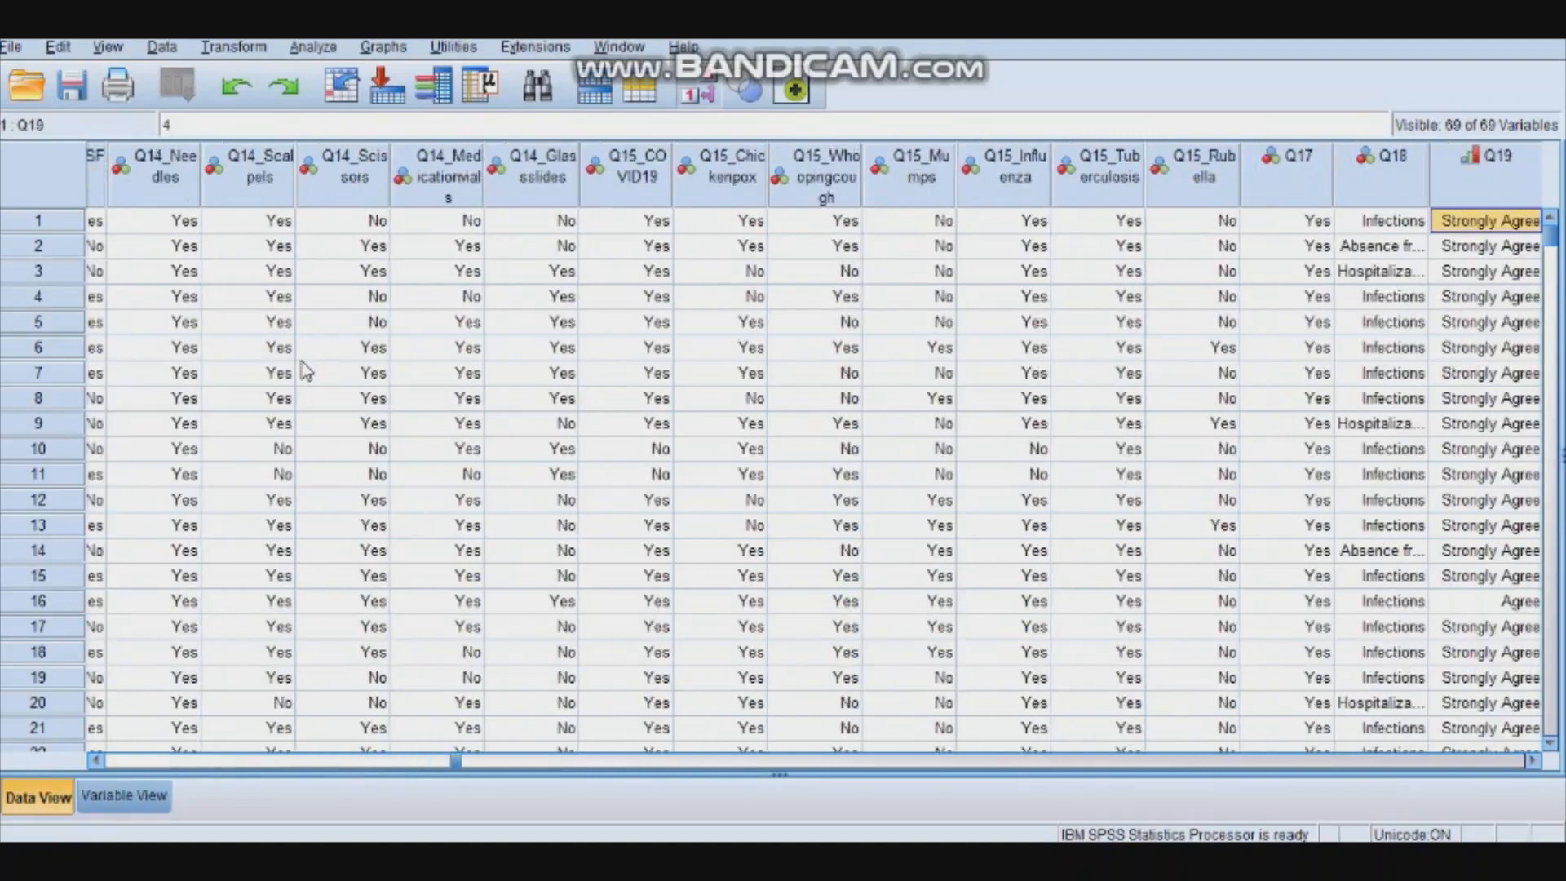
key(Right)
key(Right)
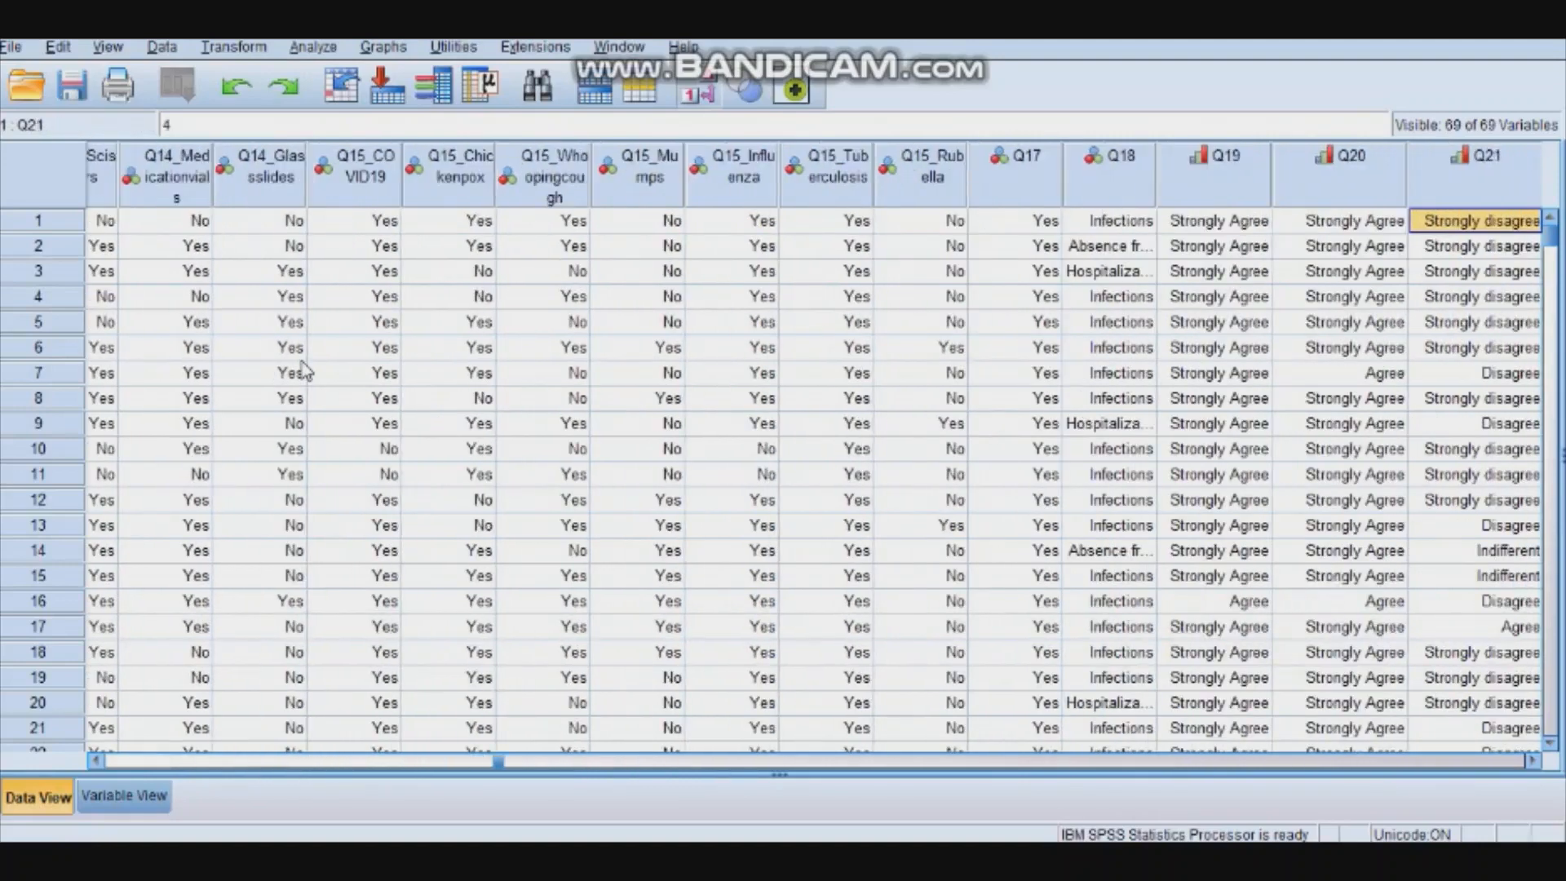